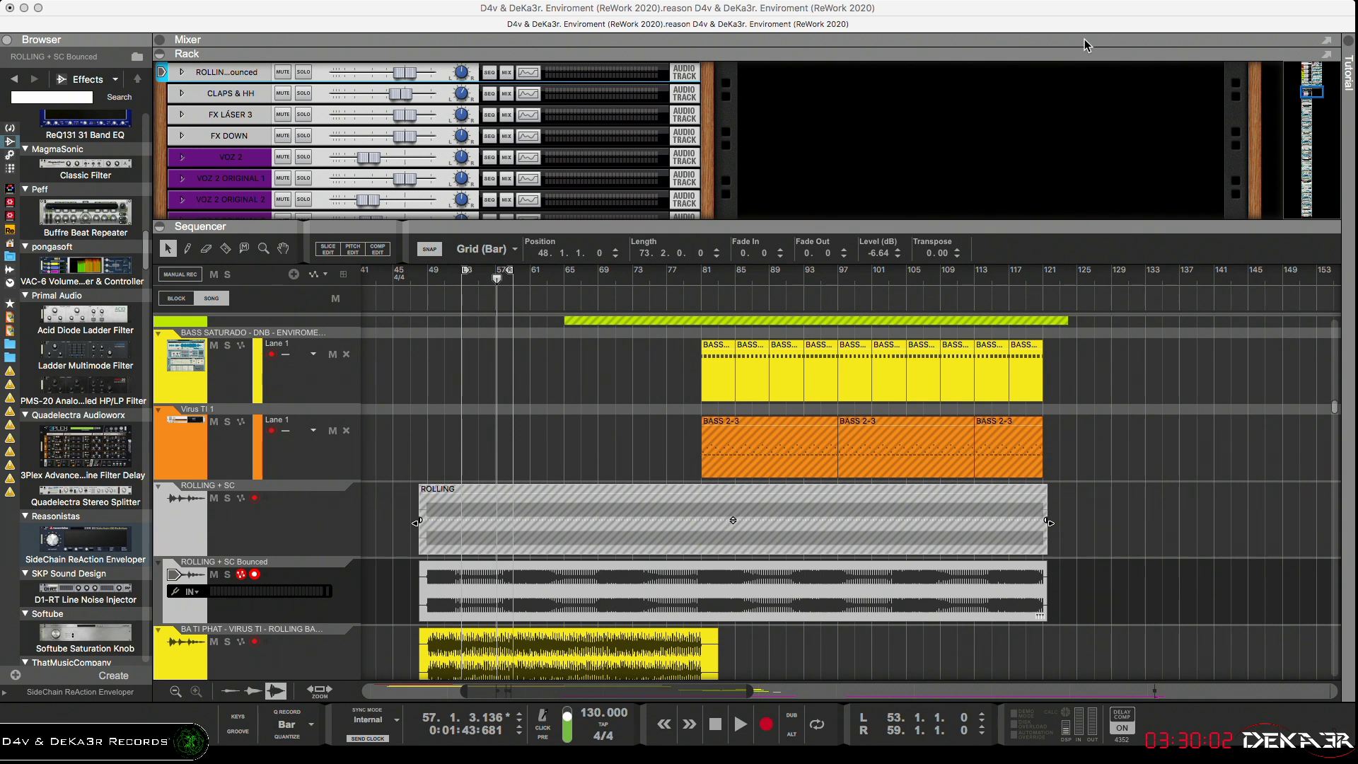
Delete the ROLLING + SC track together with its associated device
left_click(316, 518)
scroll(314, 537, "down", 2)
scroll(314, 537, "up", 2)
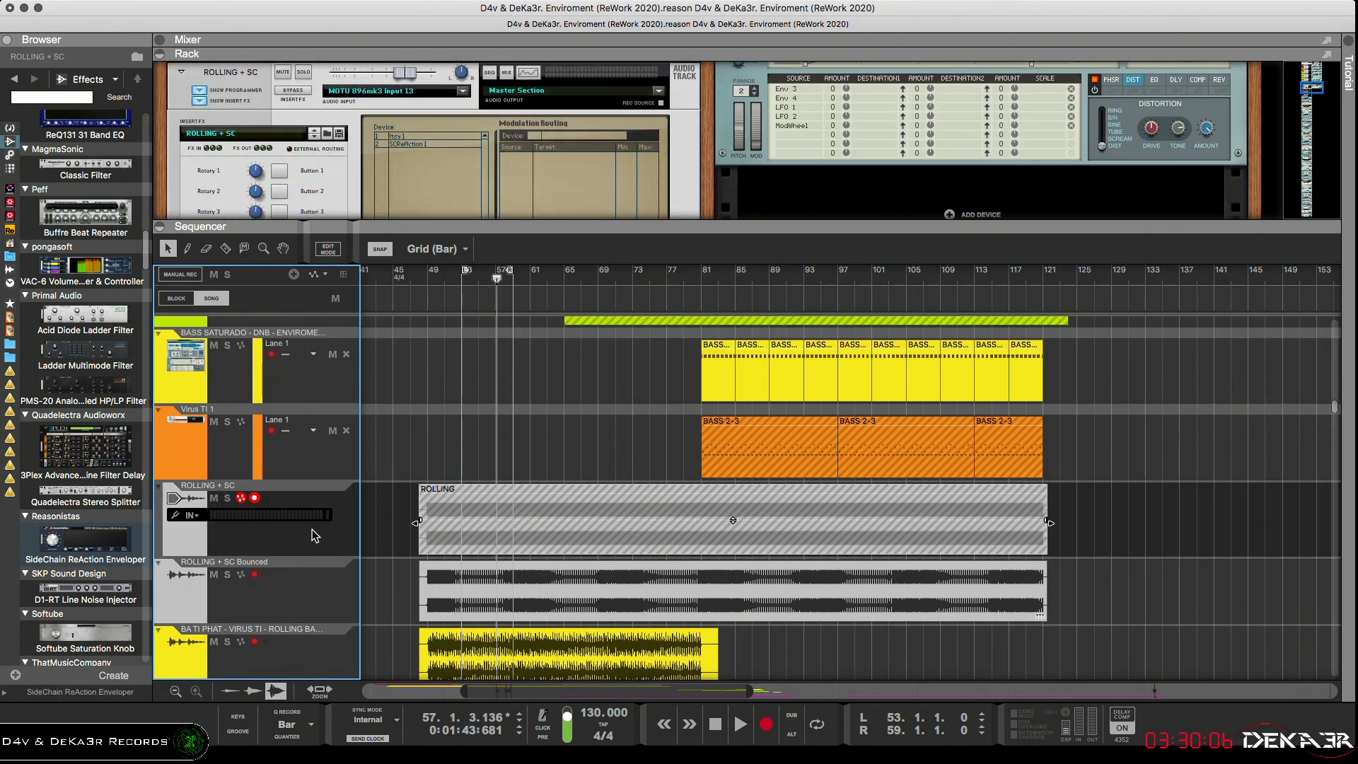
key("Delete")
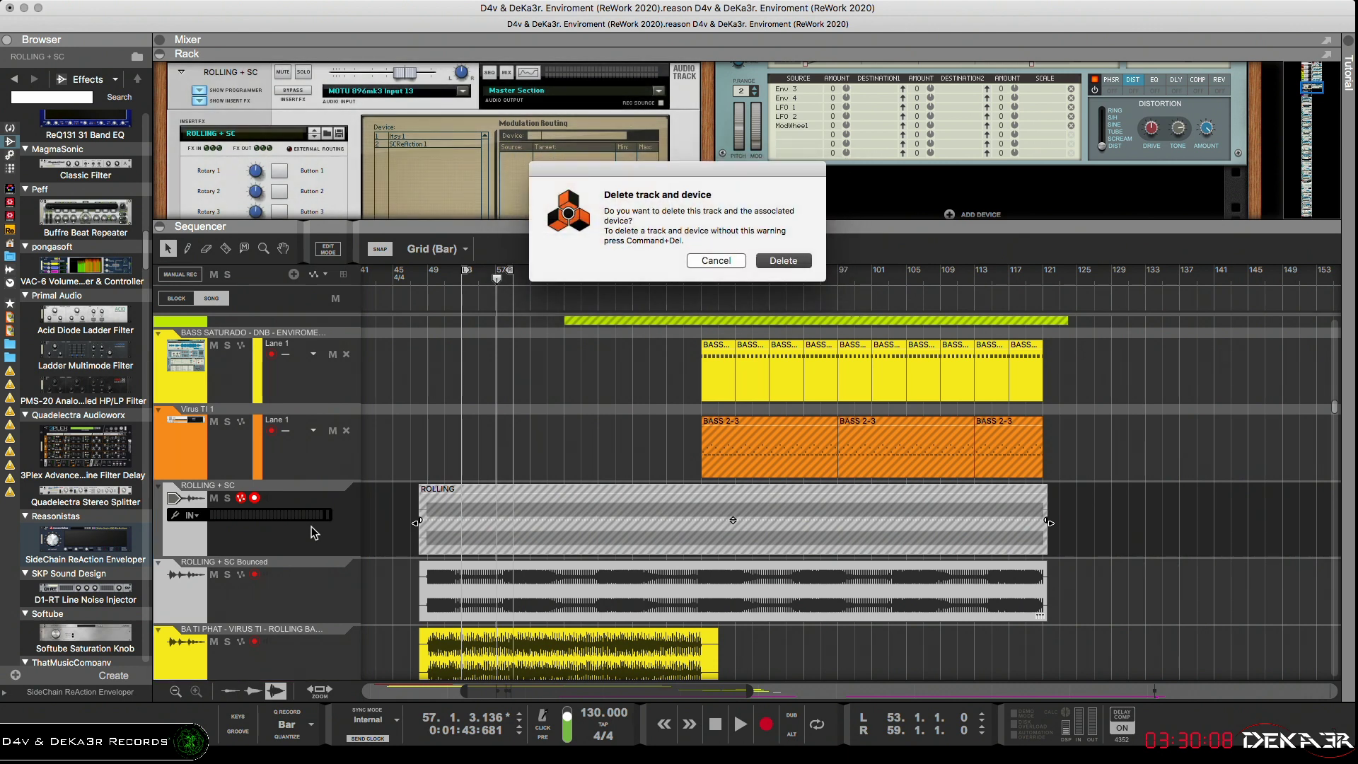
key("Return")
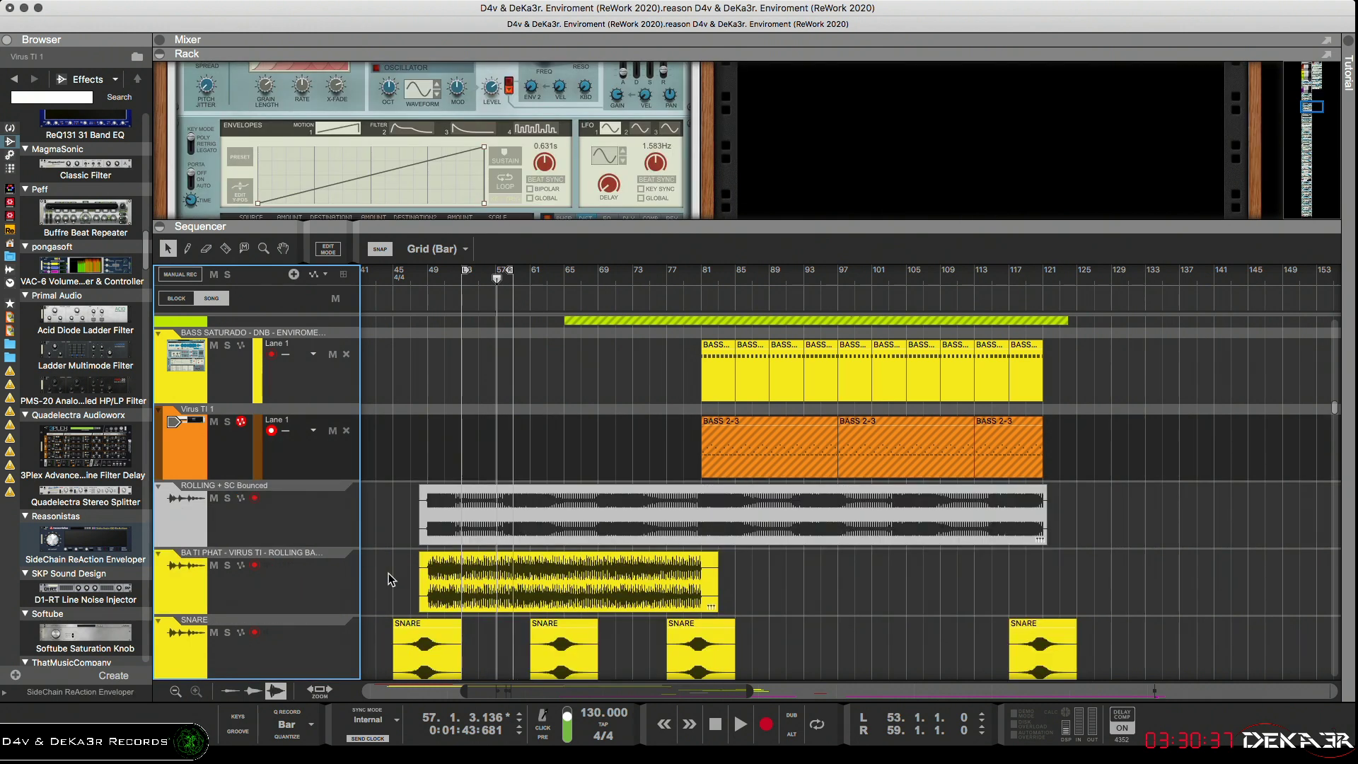
Play the song from about bar 48 and mute the BA TI PHAT clip to hear ROLLING + SC Bounced without it
left_click(420, 284)
key("space")
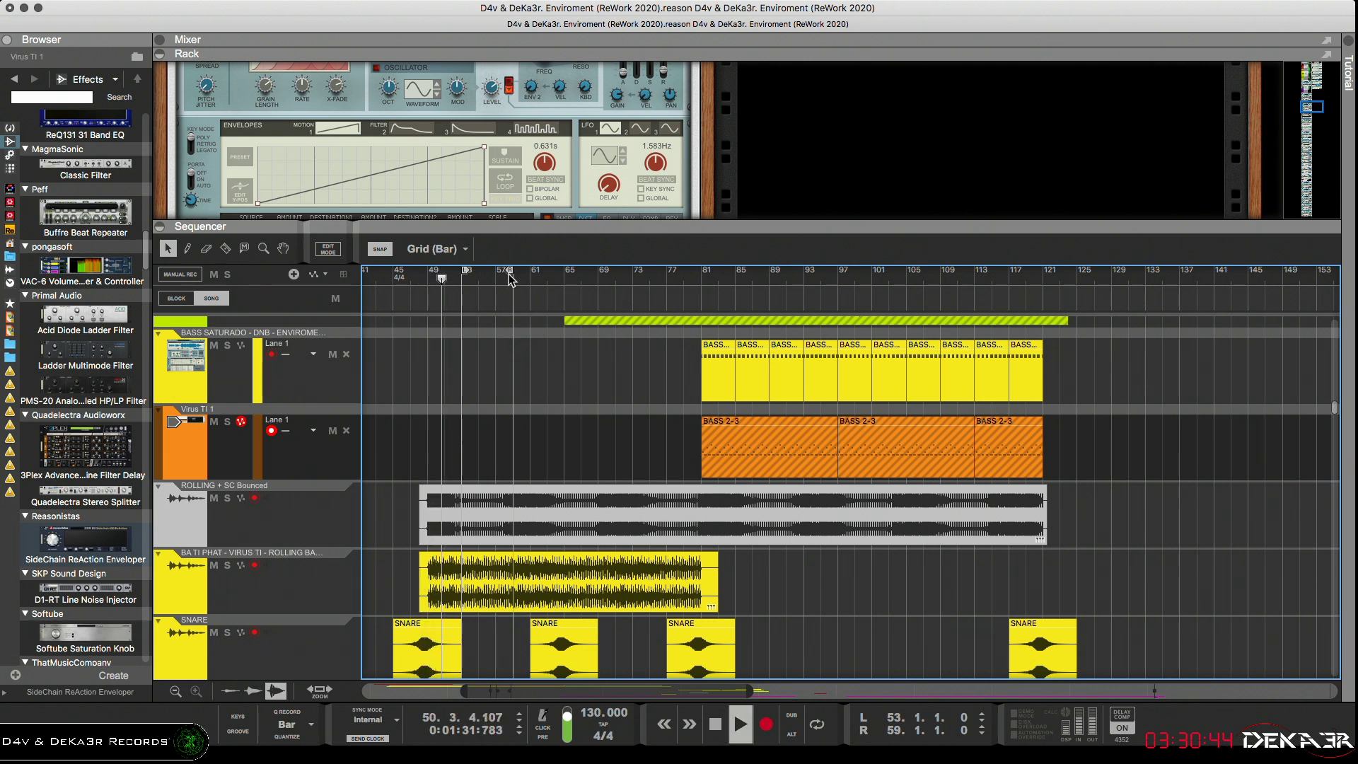
left_click(339, 492)
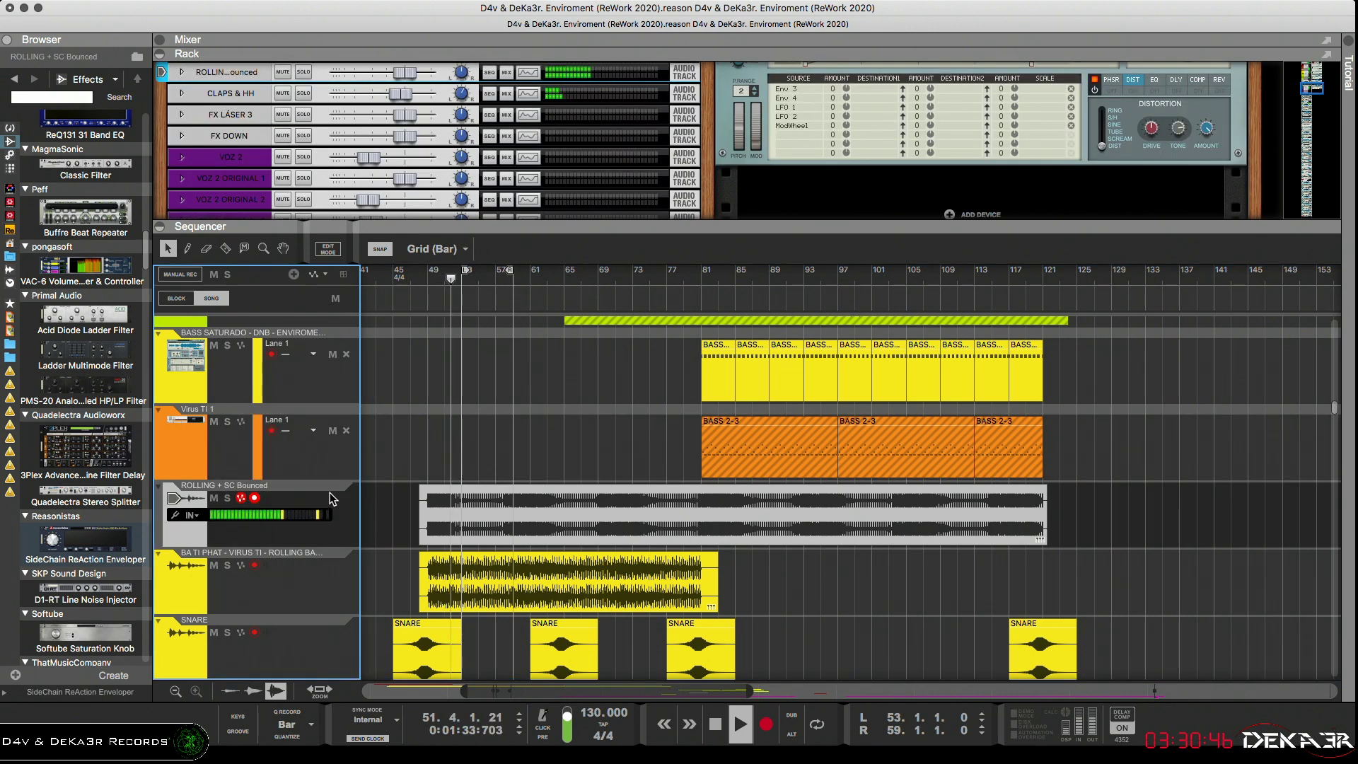
left_click(512, 539)
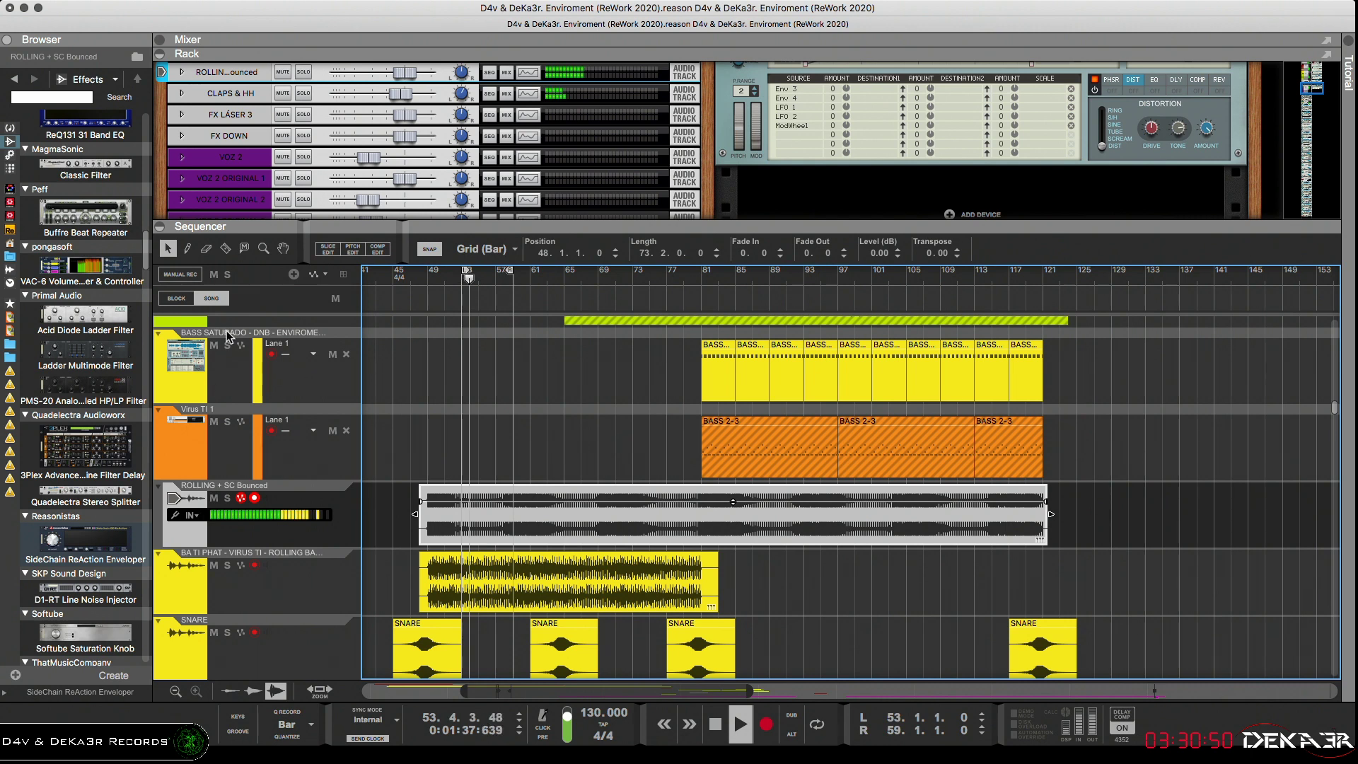
left_click(244, 248)
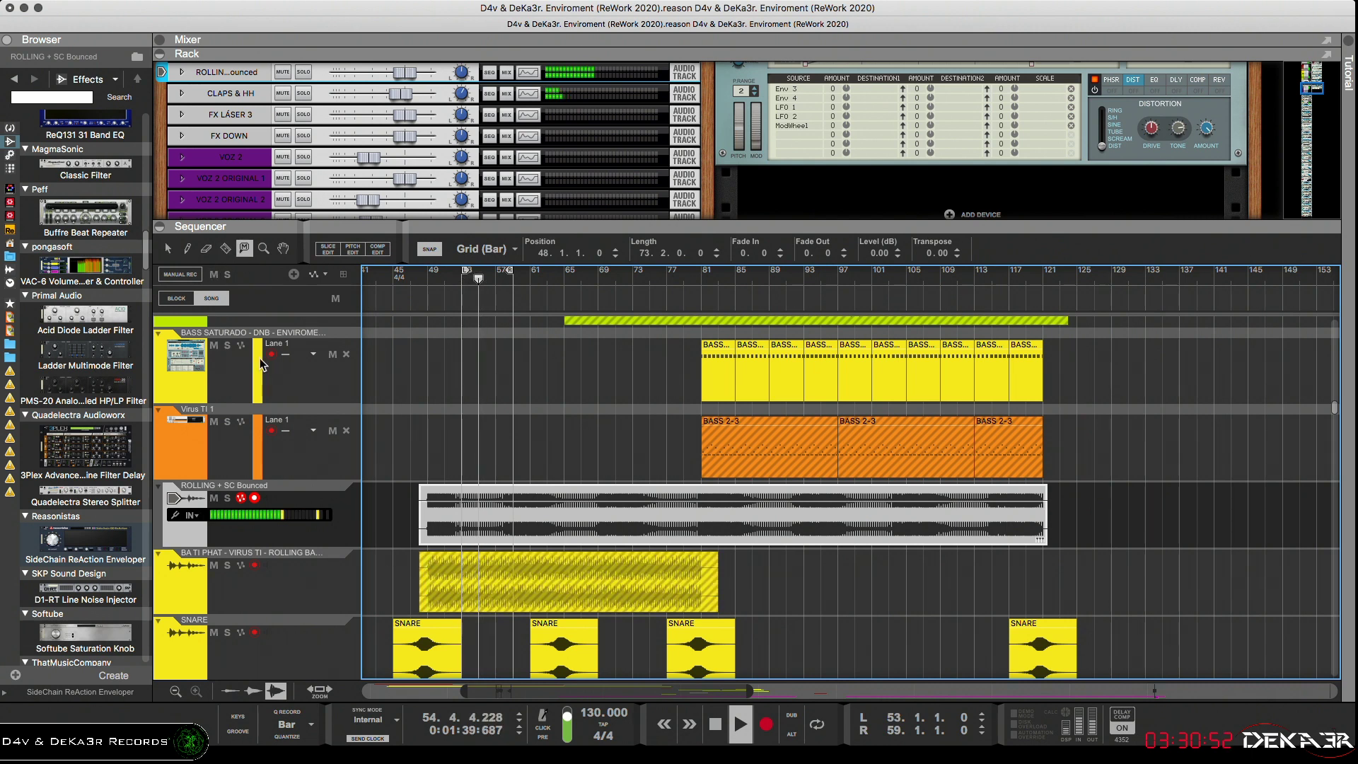
left_click(166, 248)
Set the ROLLING + SC Bounced clip's level to about 0.70 dB while replaying the section from about bar 48
left_click(562, 531)
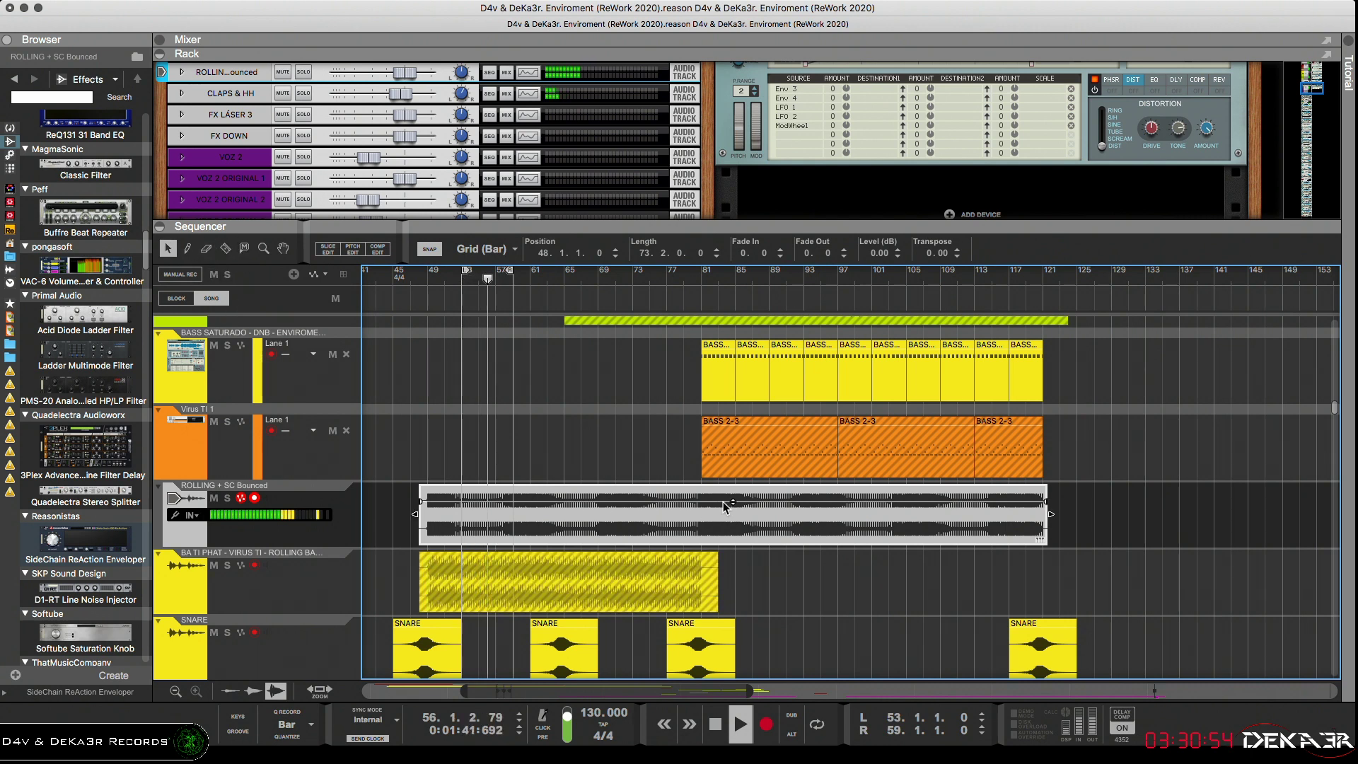
left_click_drag(731, 502, 731, 502)
left_click(418, 280)
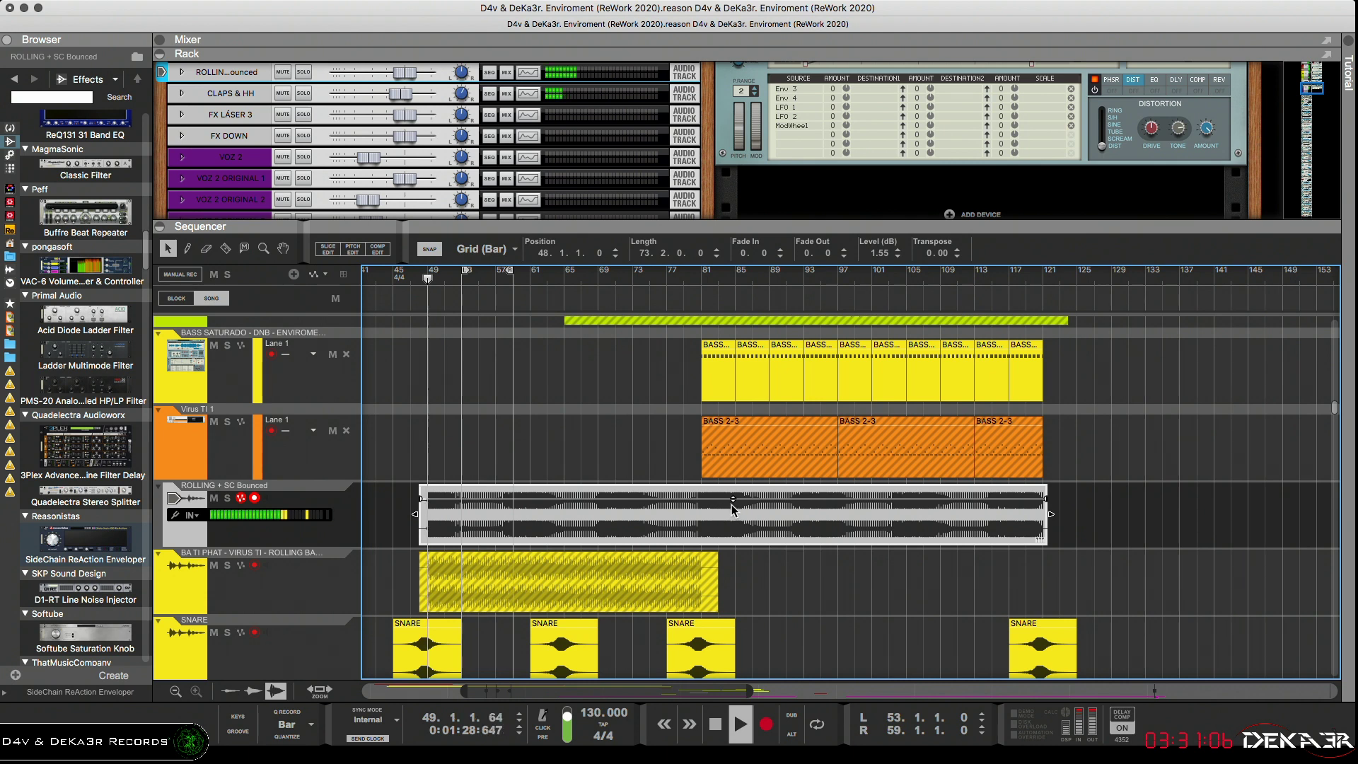
left_click_drag(733, 499, 733, 502)
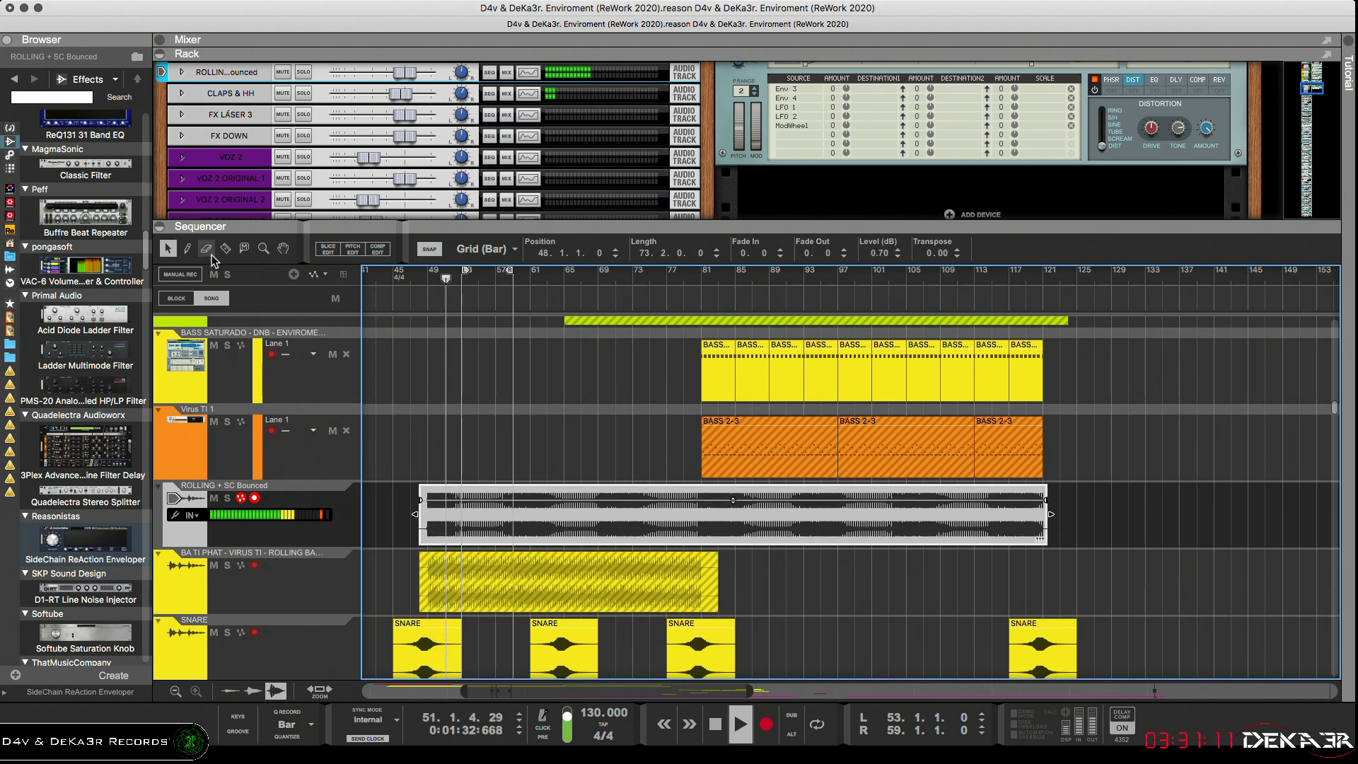
Unmute the BA TI PHAT clip and set its level to about 3.17 dB
left_click(244, 247)
left_click(456, 565)
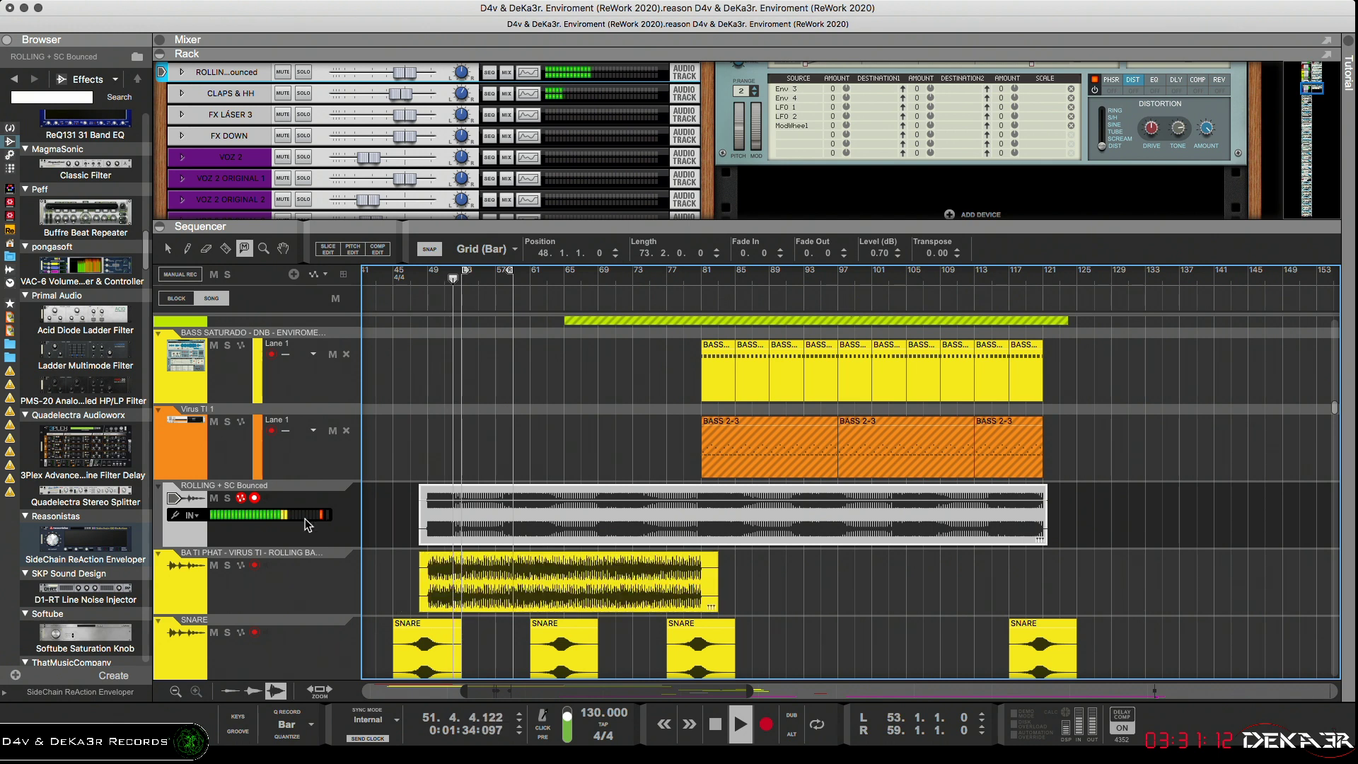
left_click(252, 583)
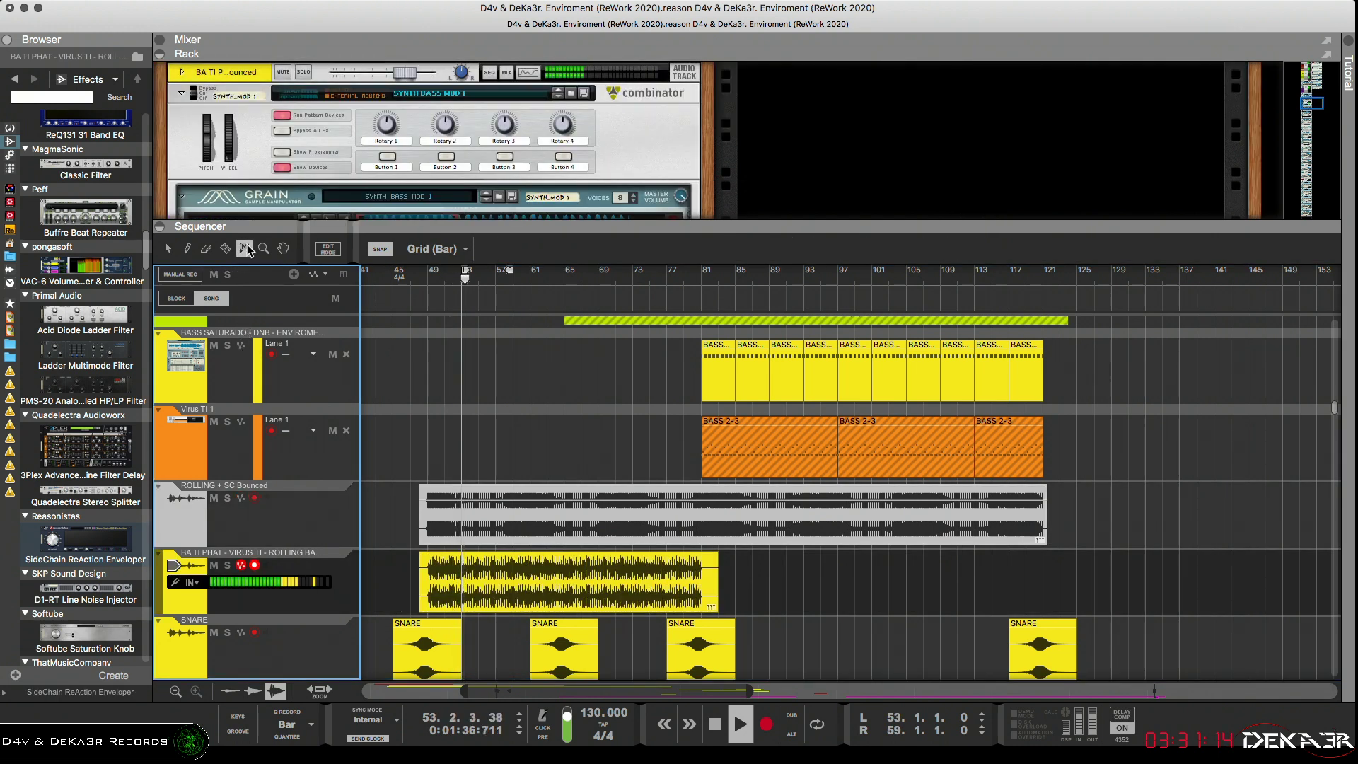
left_click(168, 248)
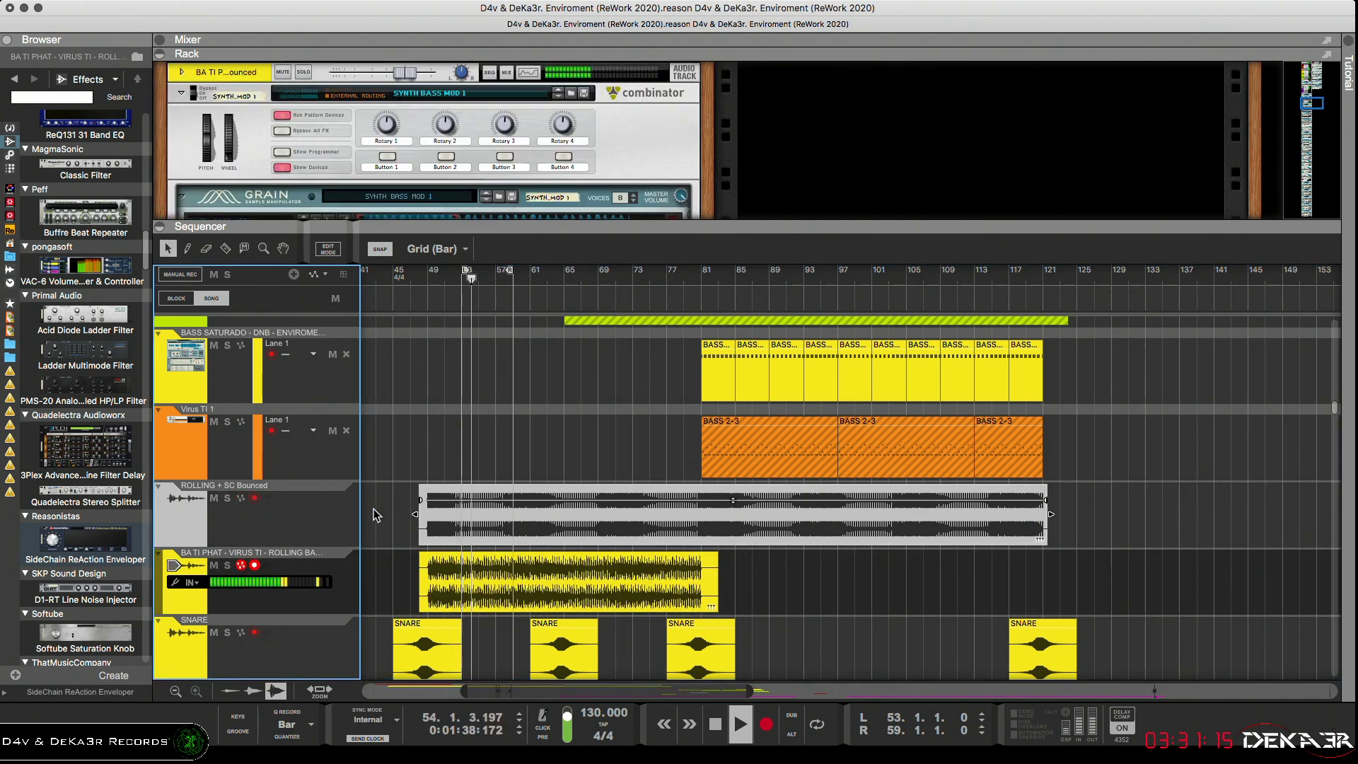
left_click(542, 580)
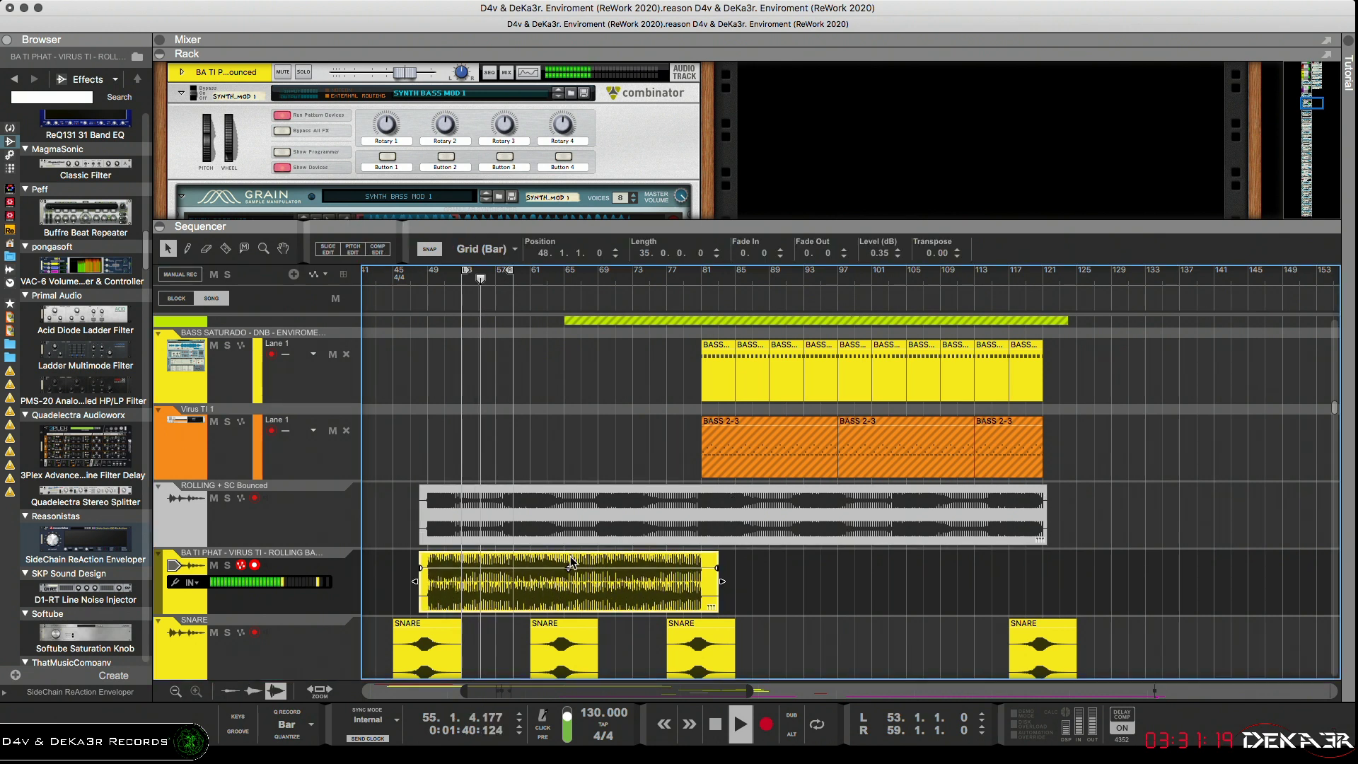
left_click_drag(572, 563, 570, 566)
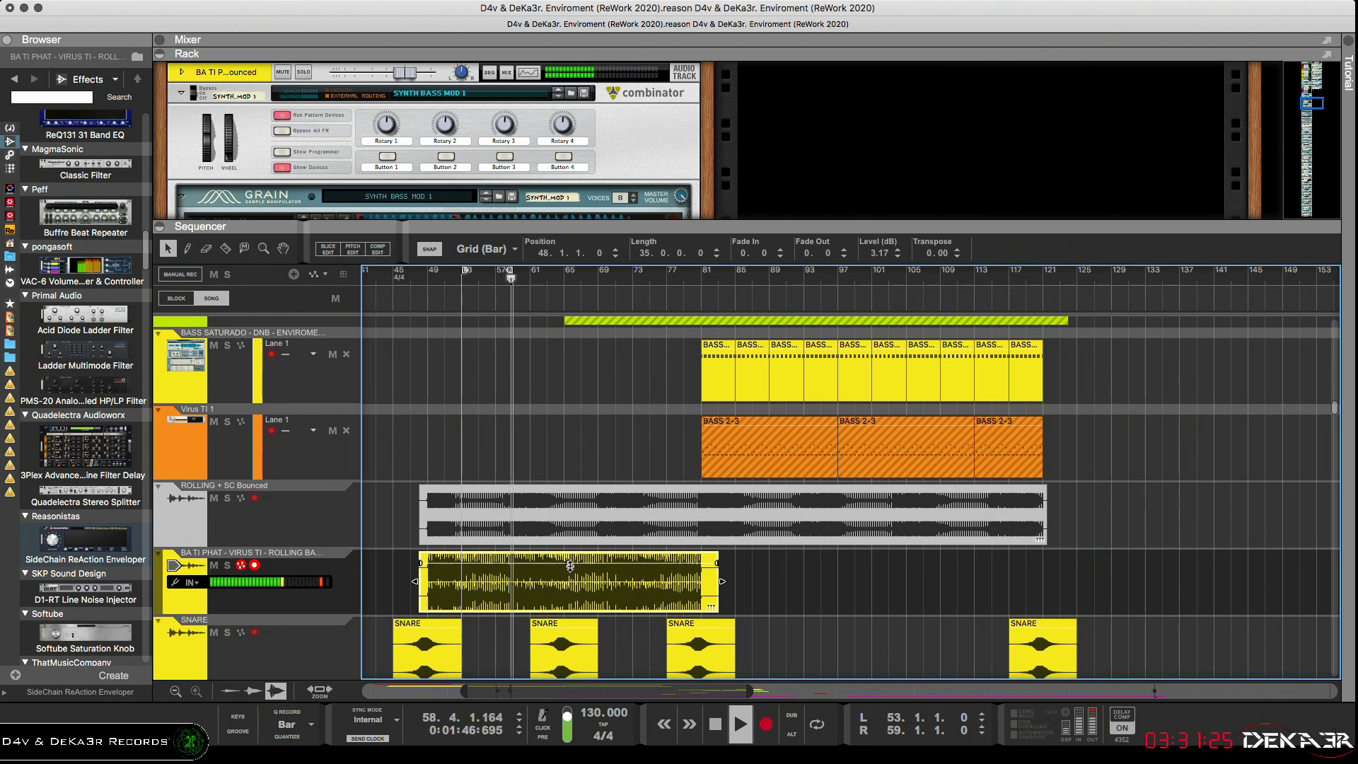
Replay the section from about bar 49, transpose the BA TI PHAT clip to -12.00 and raise its level to about 6.42 dB
left_click(429, 282)
left_click(956, 256)
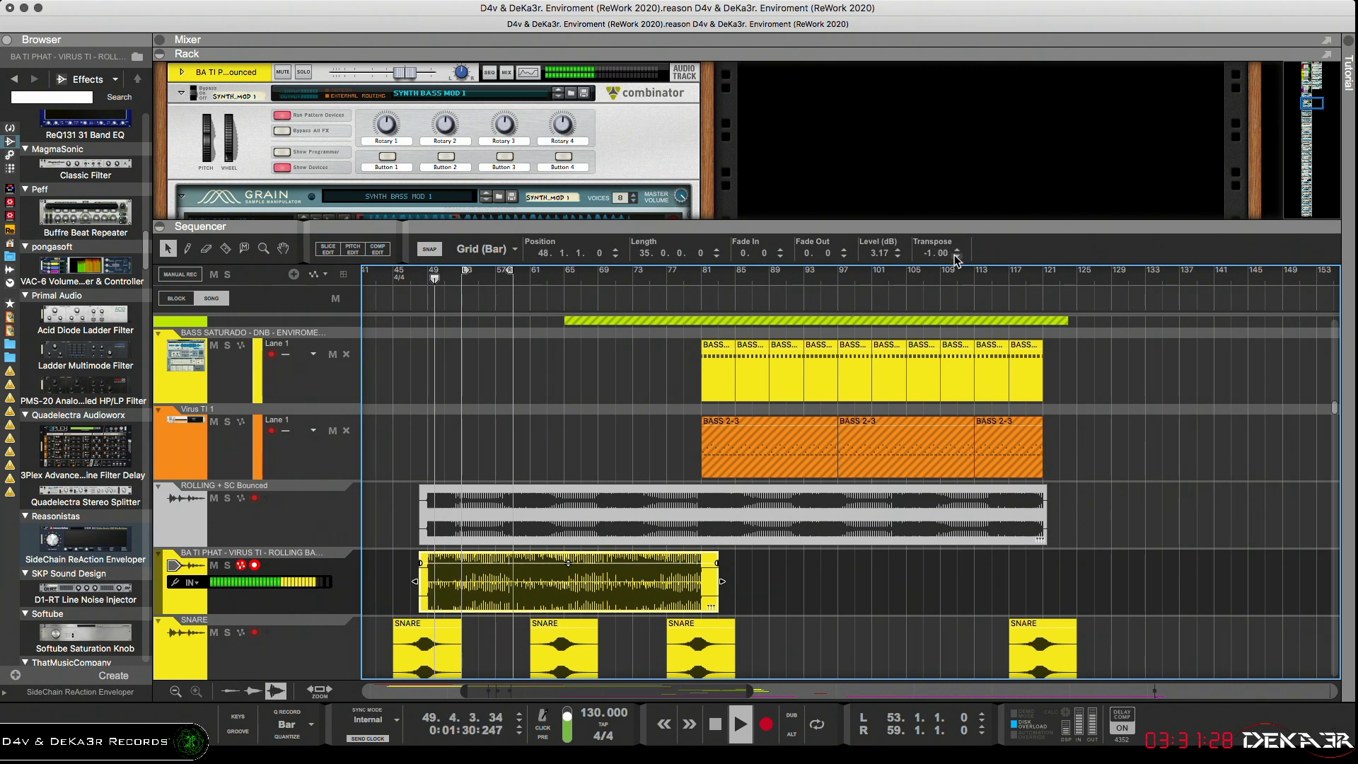
left_click(956, 256)
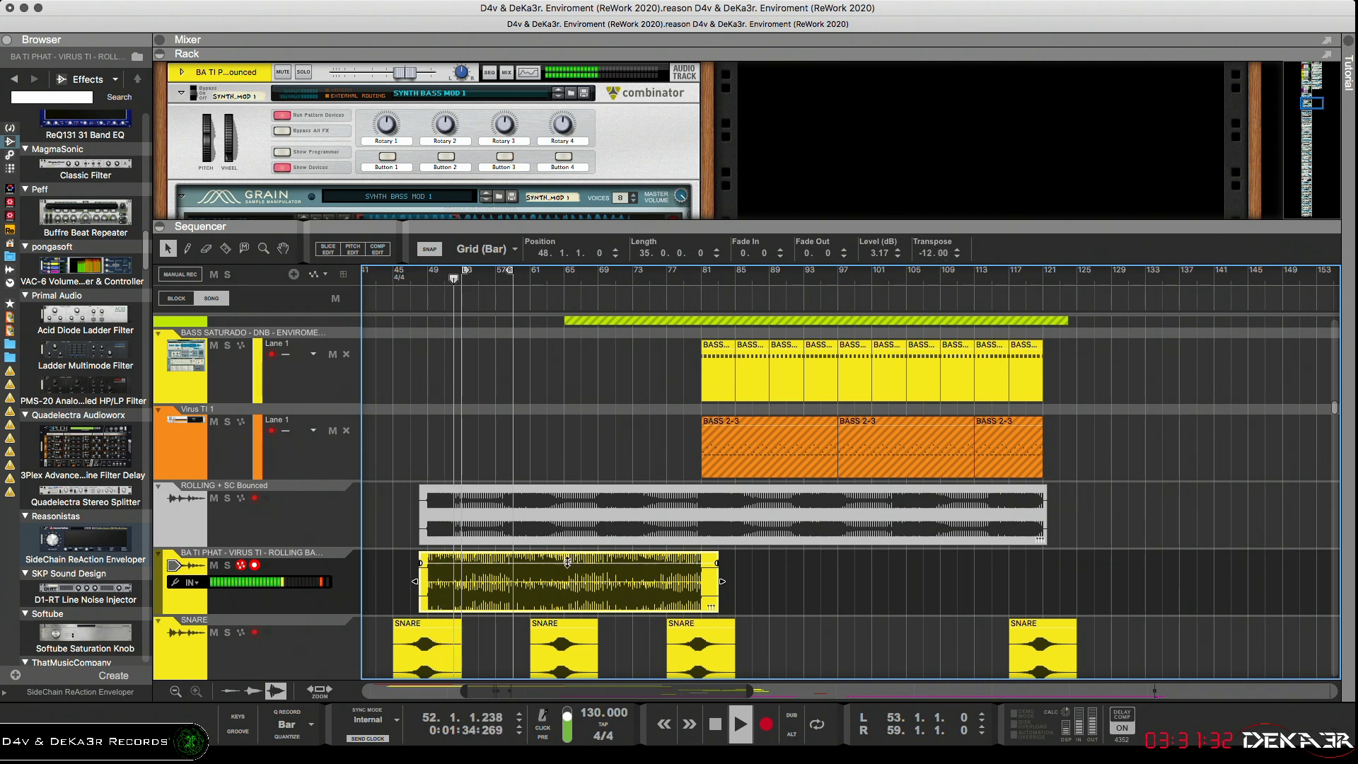
left_click_drag(567, 562, 568, 558)
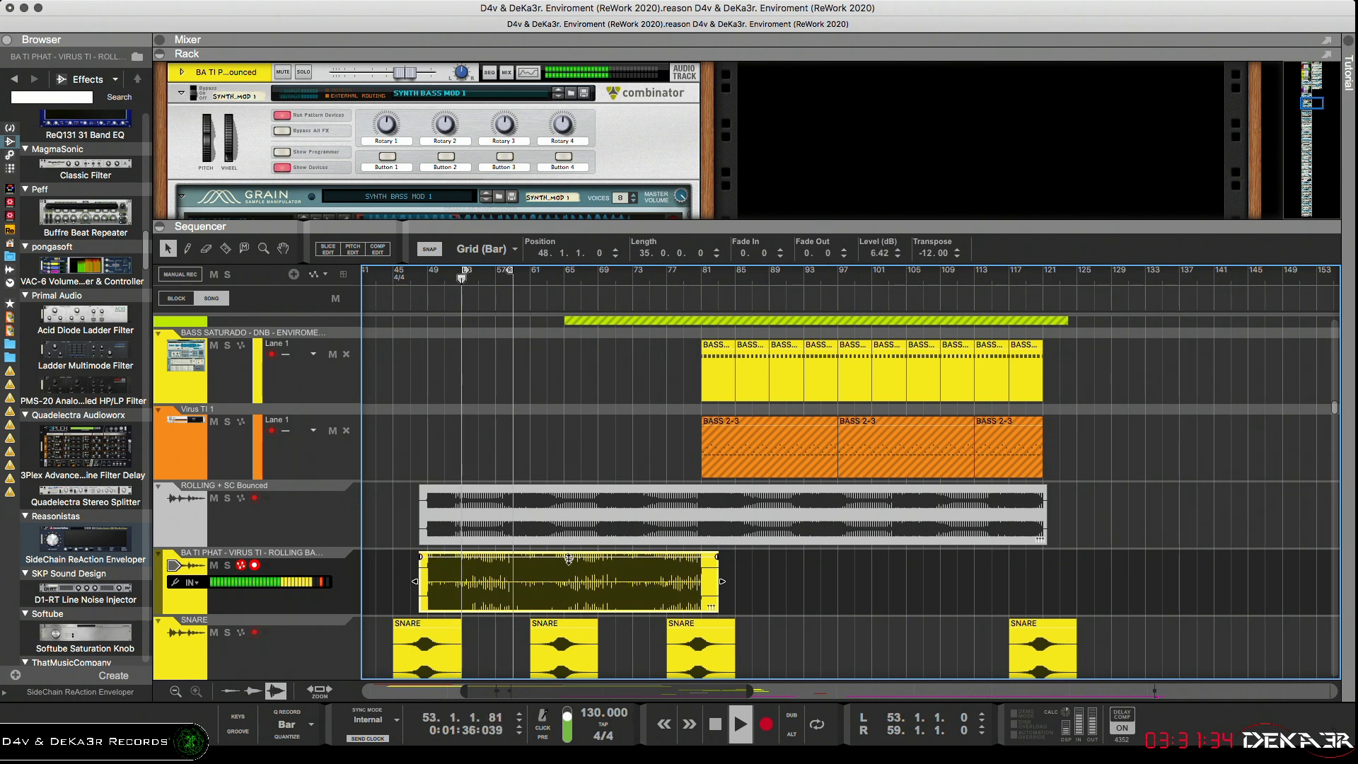
Raise the BA TI PHAT clip's transposition in stages up to 12.00 during playback
left_click(956, 250)
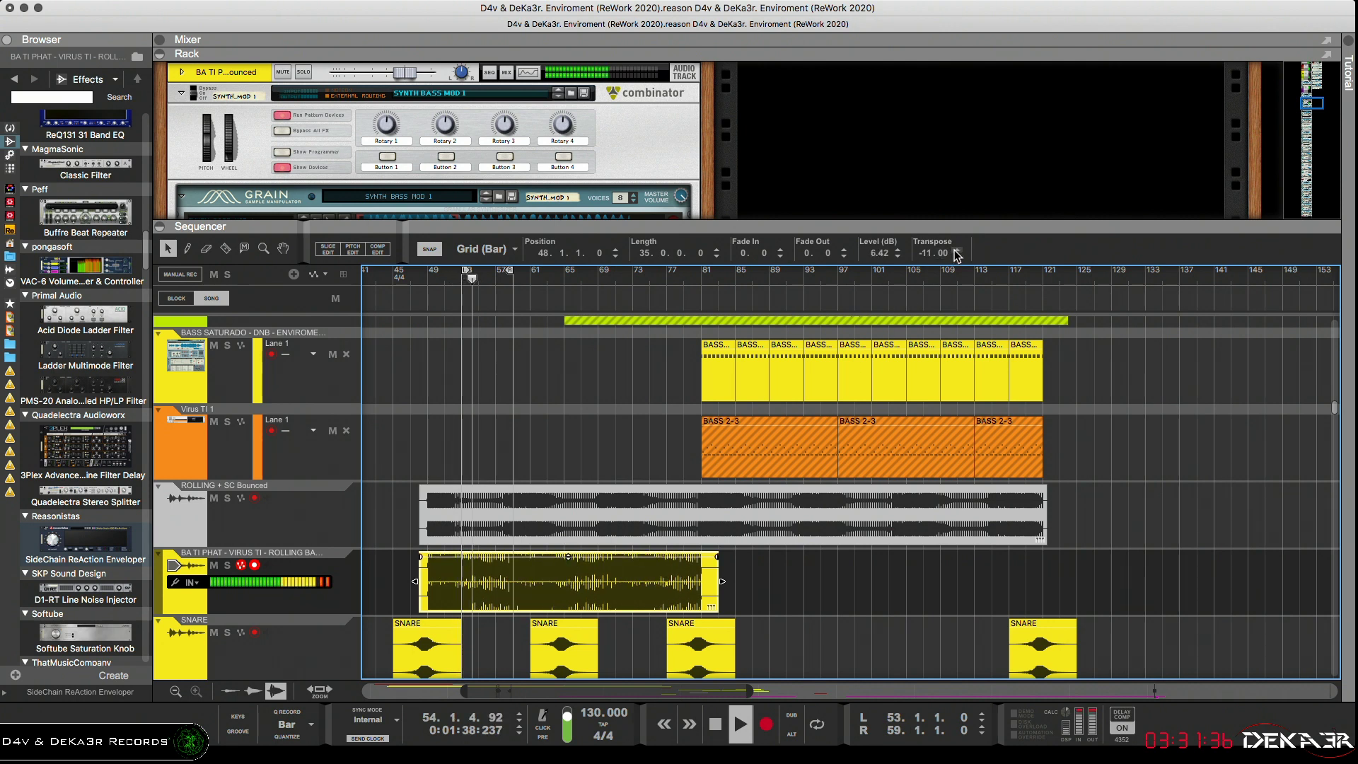
left_click(956, 250)
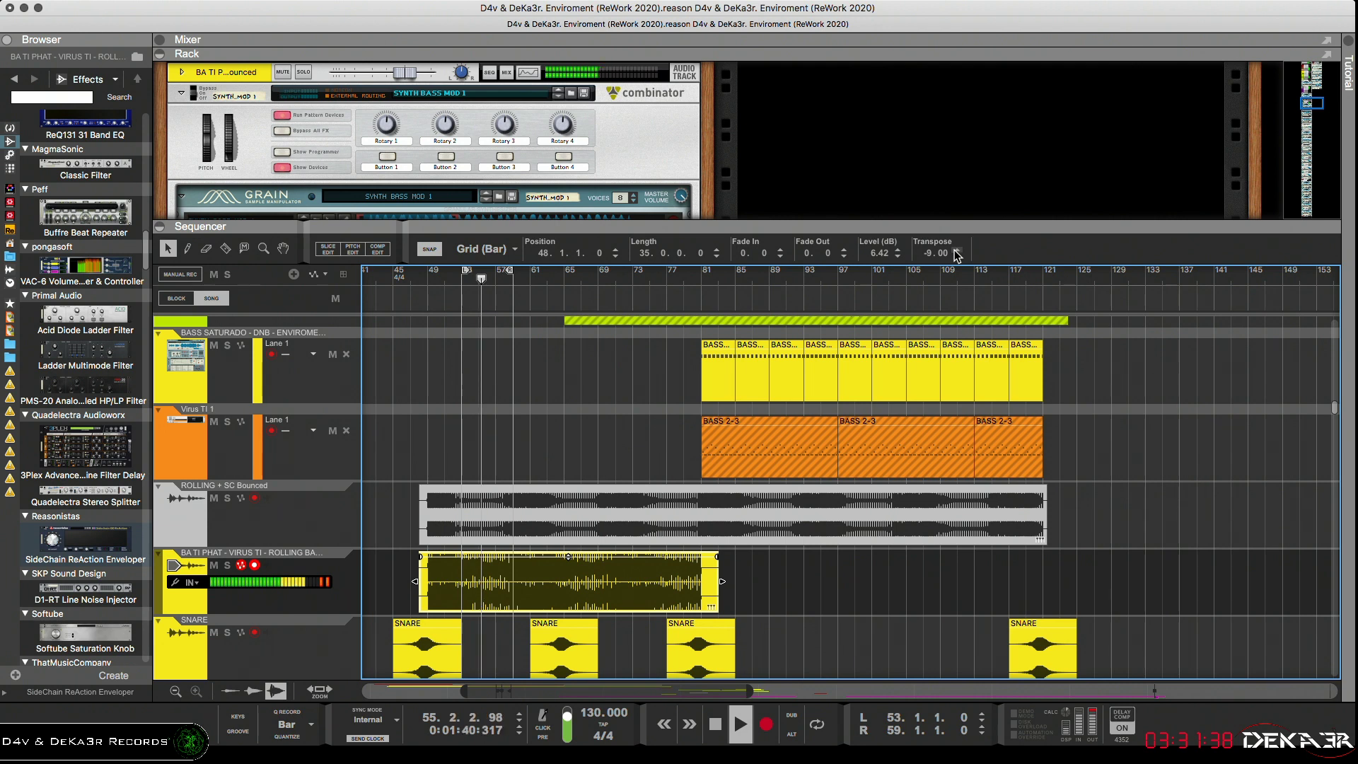
left_click(957, 250)
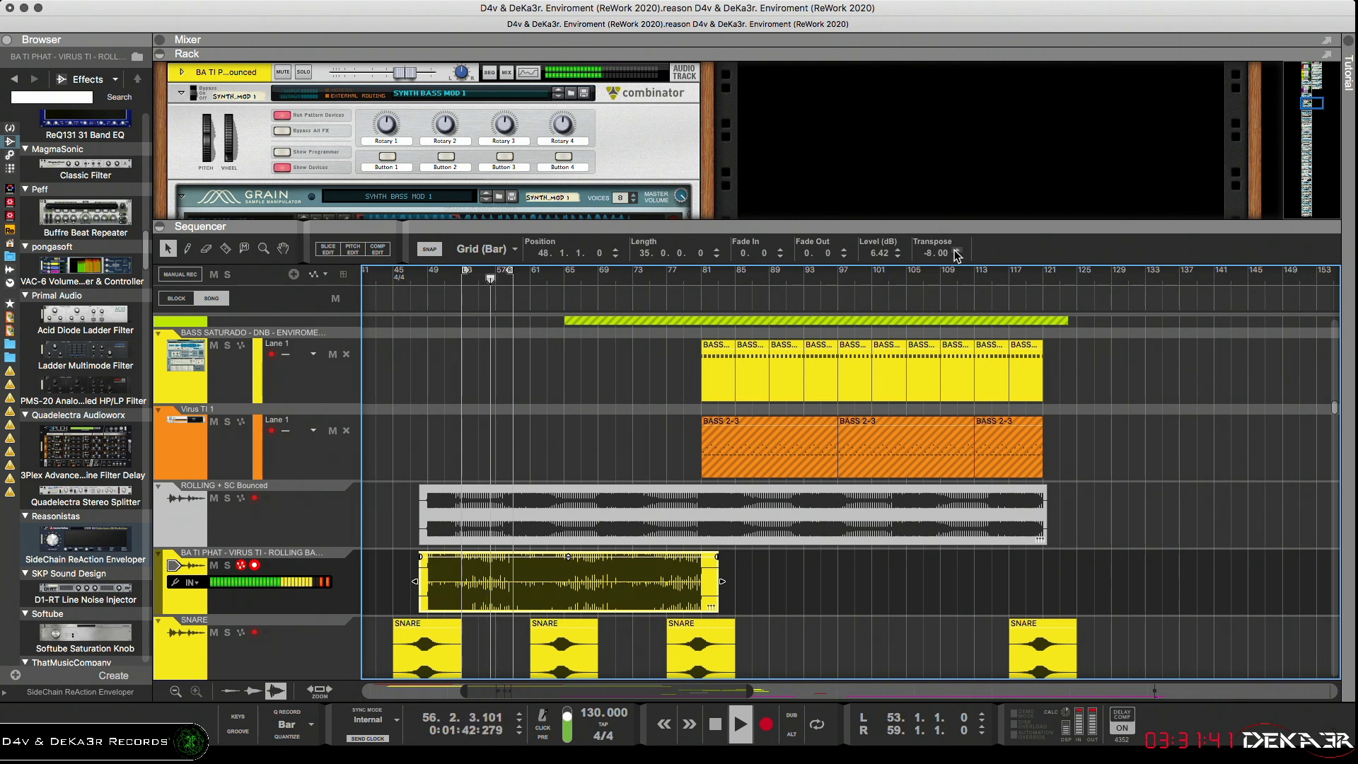
left_click(956, 250)
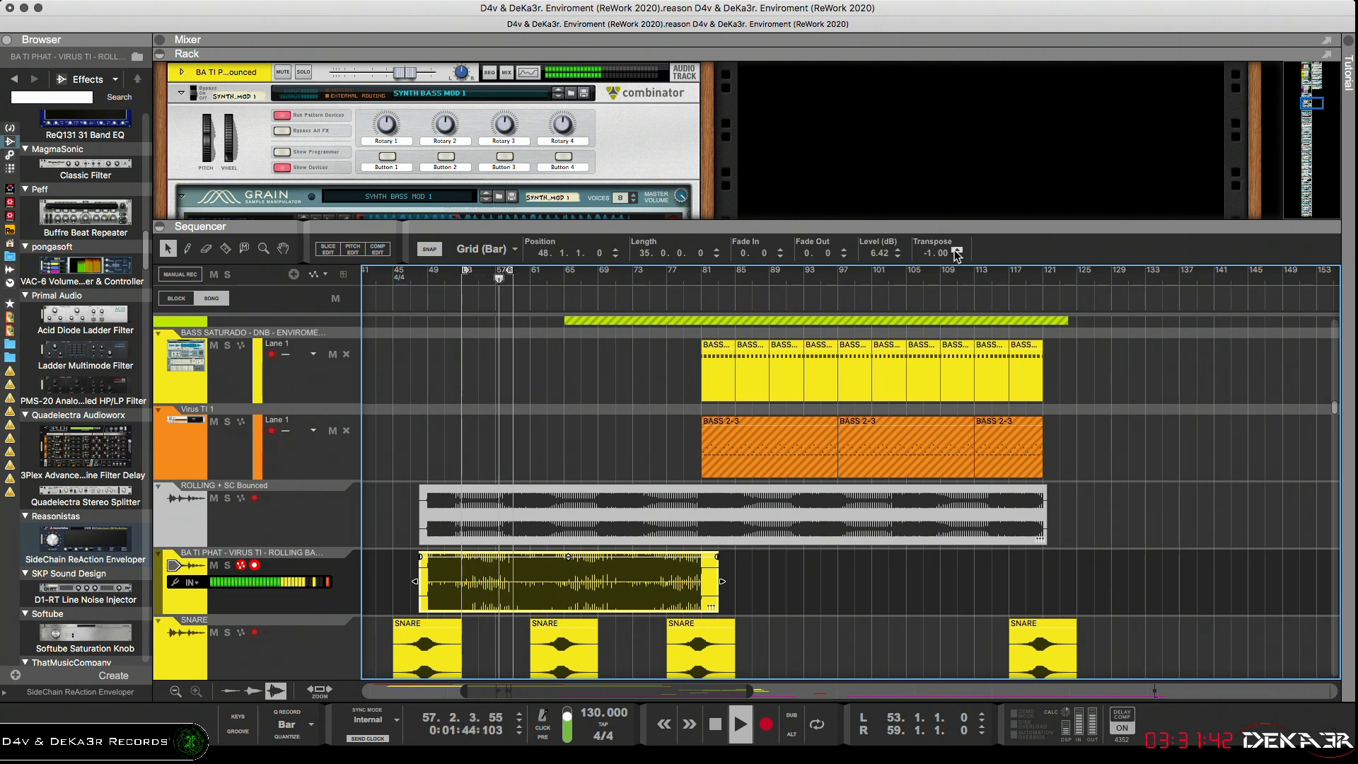
left_click(957, 250)
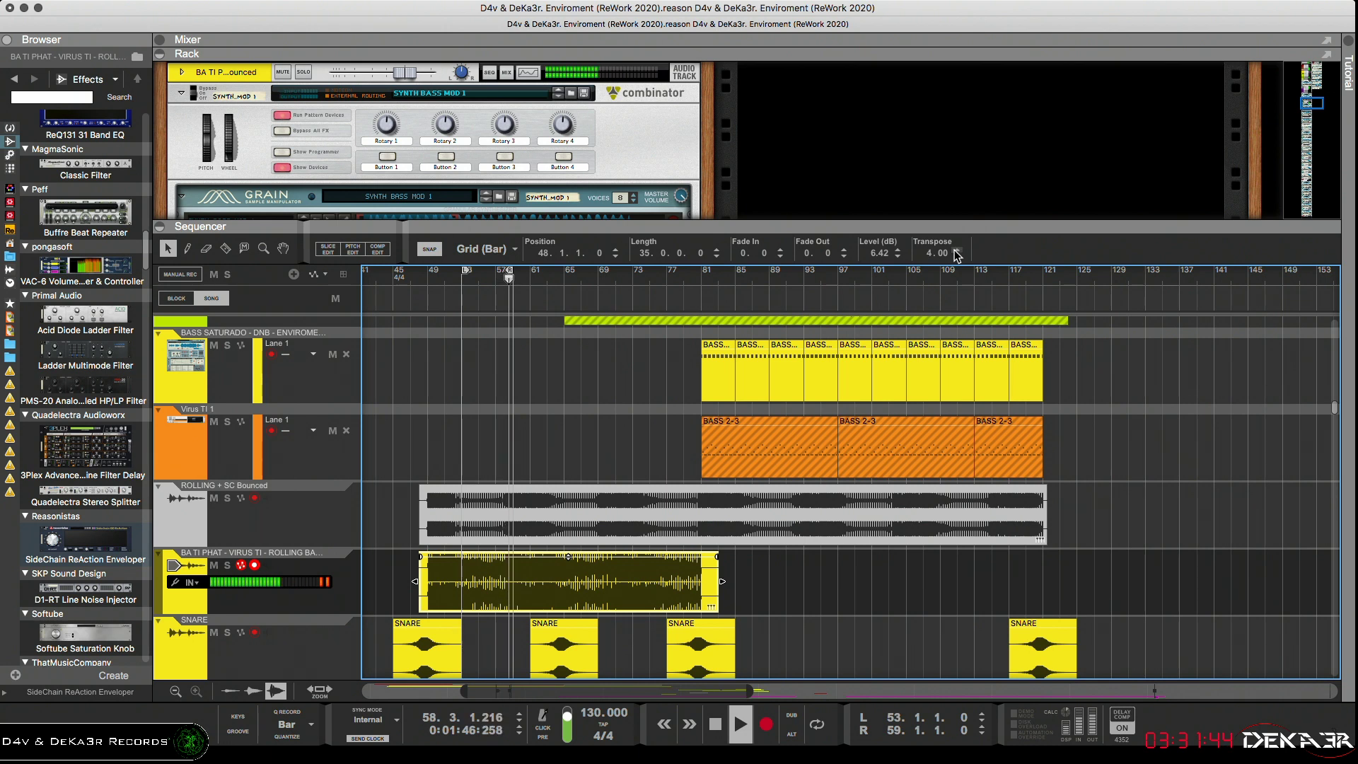
left_click(957, 250)
left_click(957, 251)
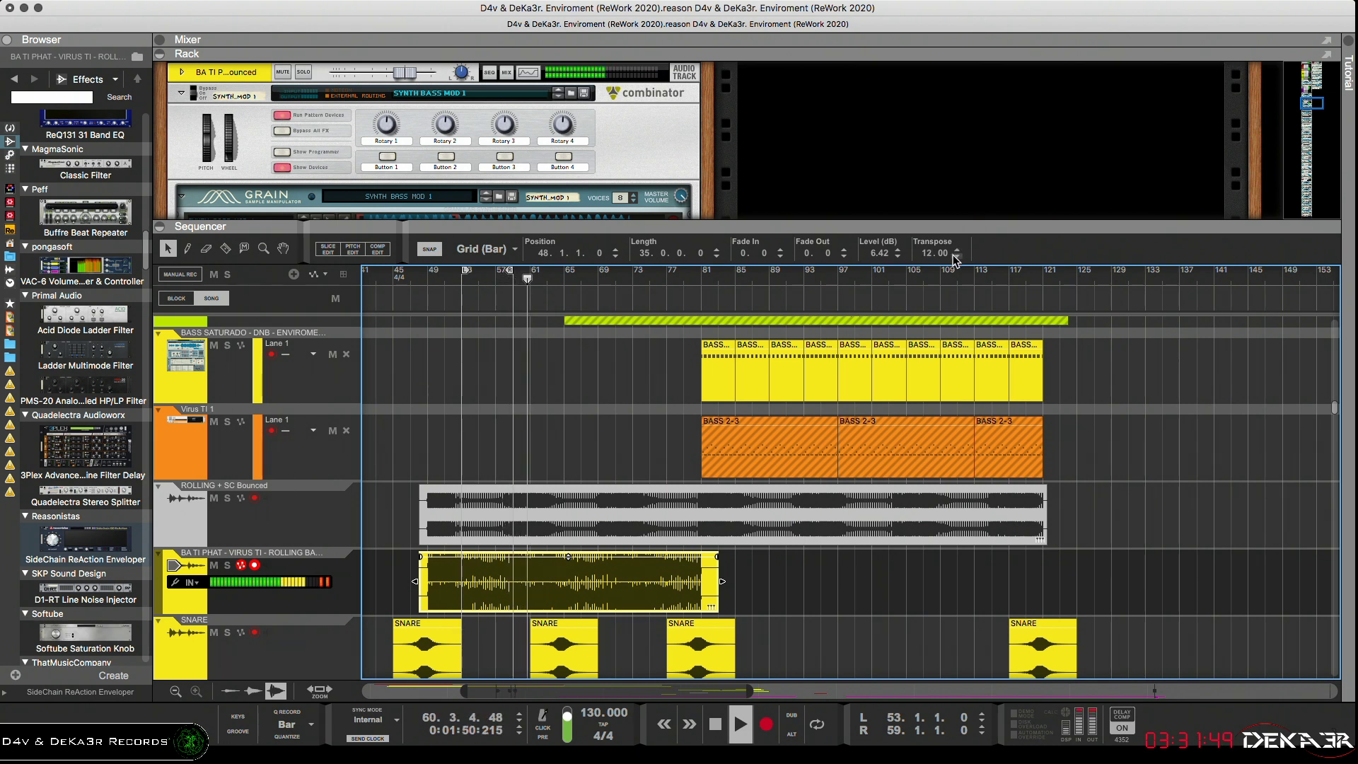
Lower the BA TI PHAT clip's transposition in stages to 6.00, and bring it back up to 8.00
double_click(955, 256)
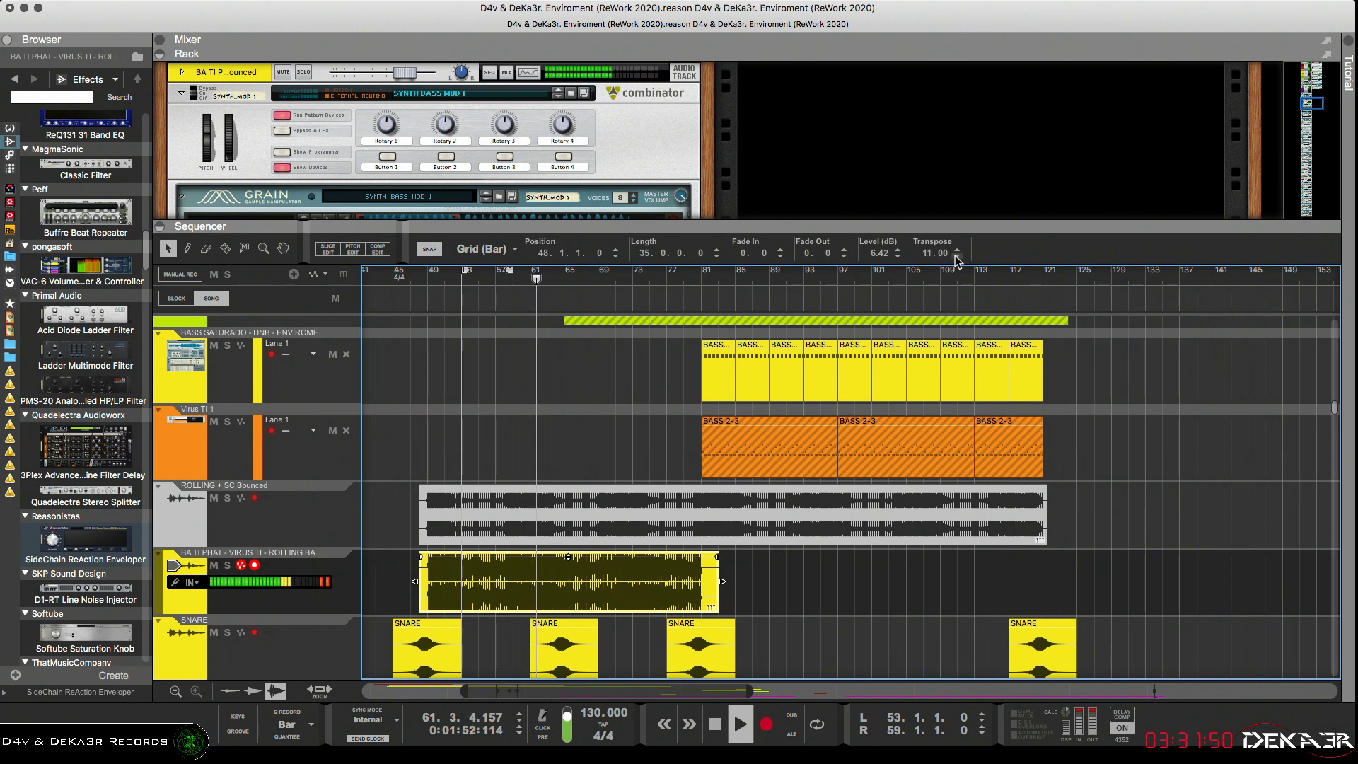
left_click(956, 257)
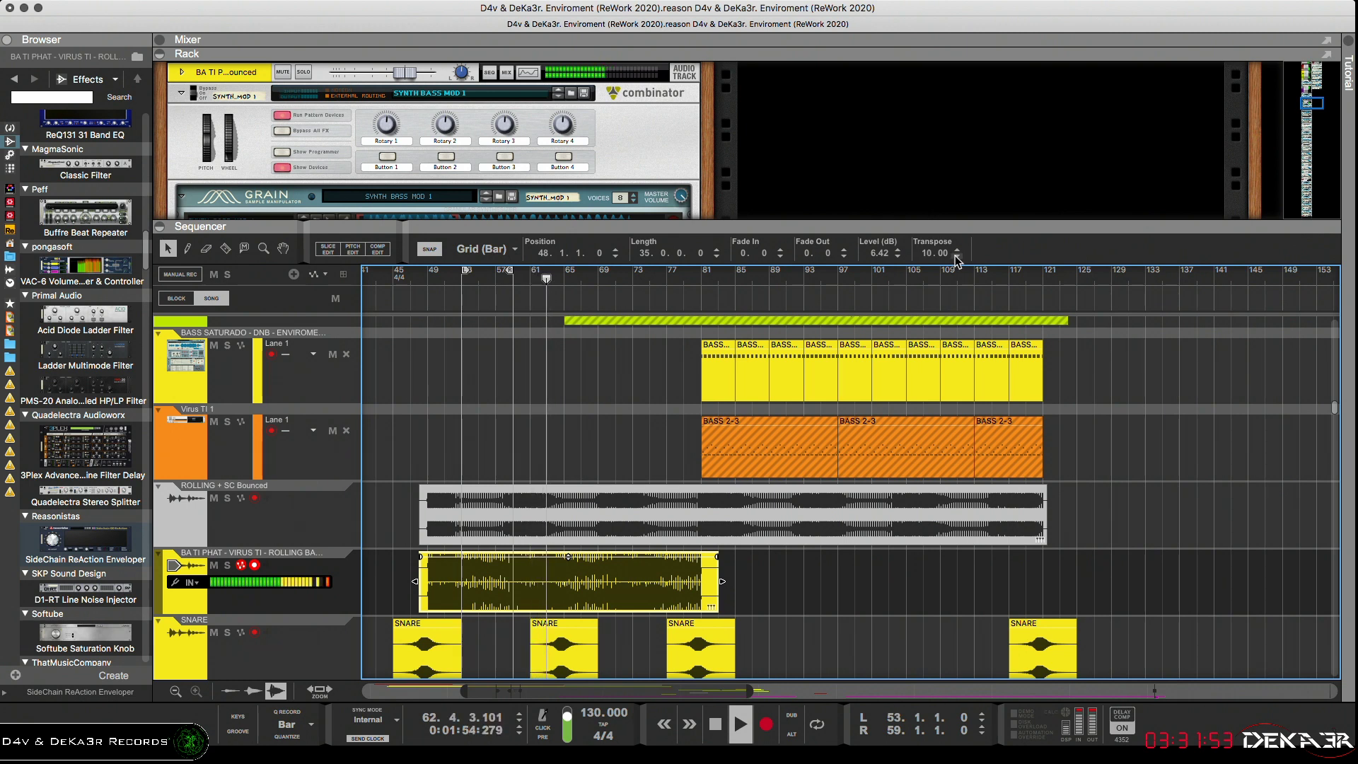
left_click(956, 257)
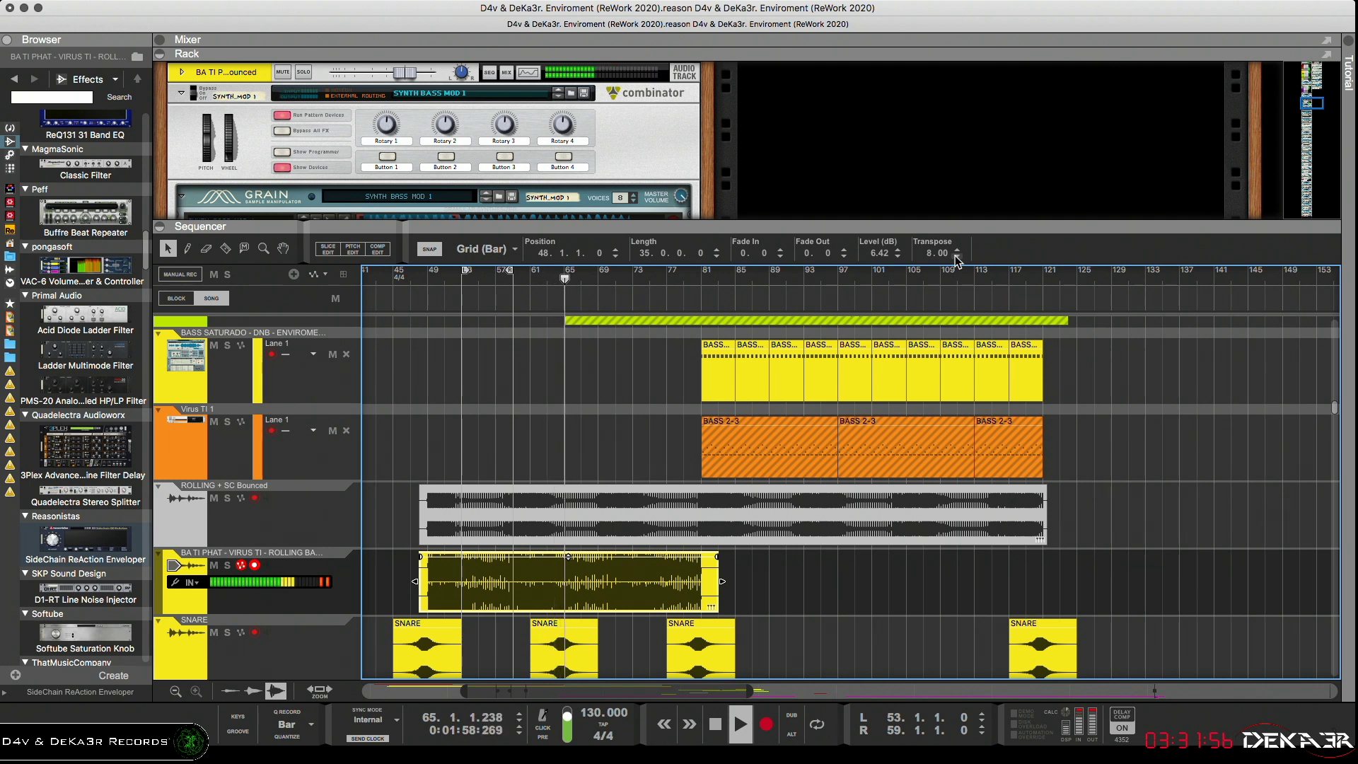
left_click(956, 257)
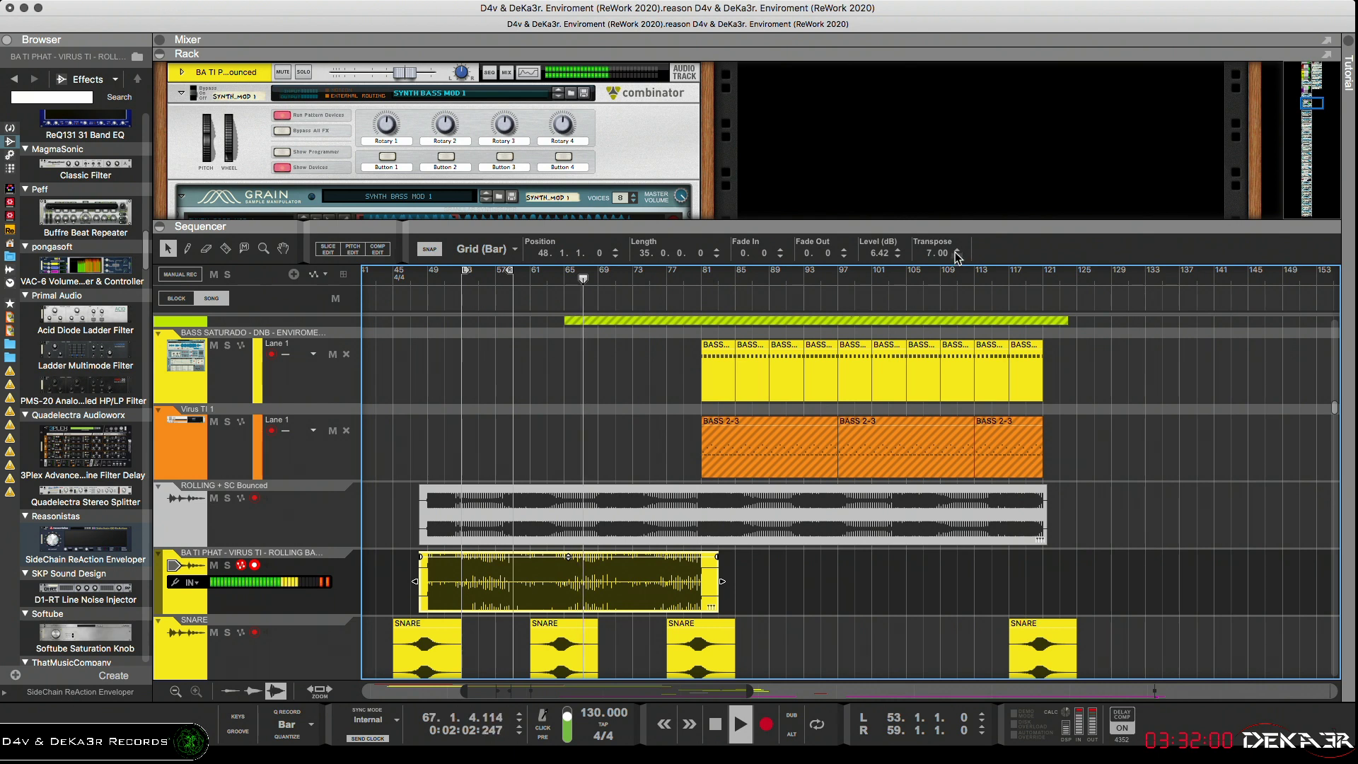
left_click(956, 256)
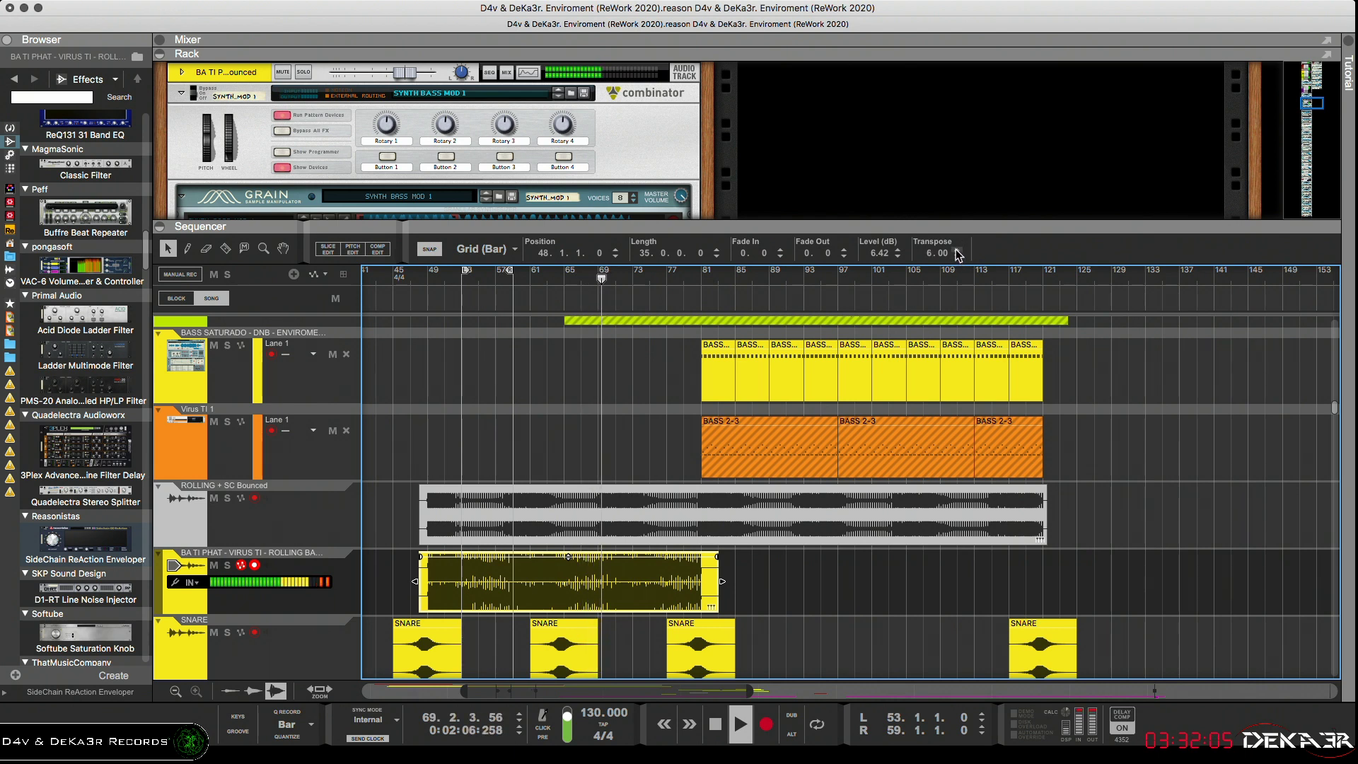
left_click(957, 249)
left_click(957, 249)
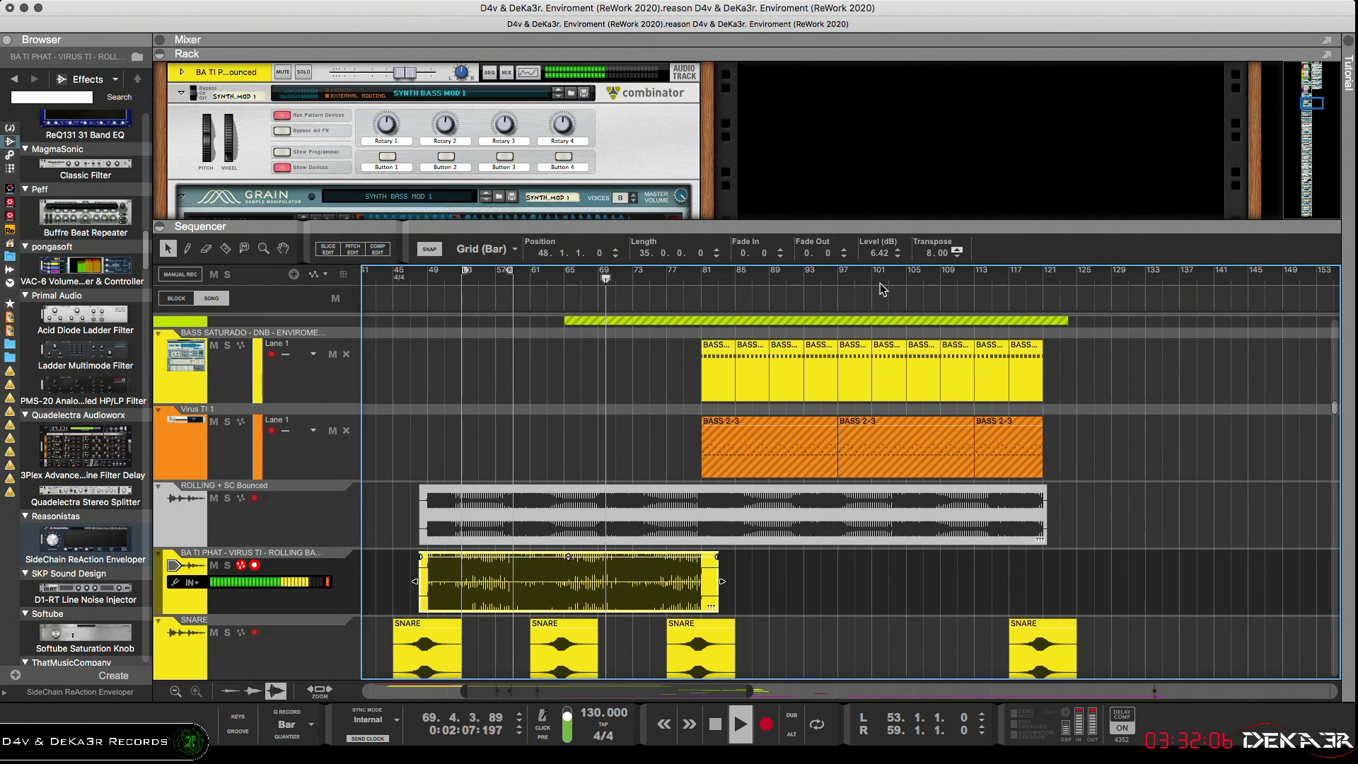
Replay from about bar 49, lower the BA TI PHAT clip's level to about -0.90 dB and reset its transposition to 0.00
left_click(431, 276)
left_click_drag(568, 554, 568, 573)
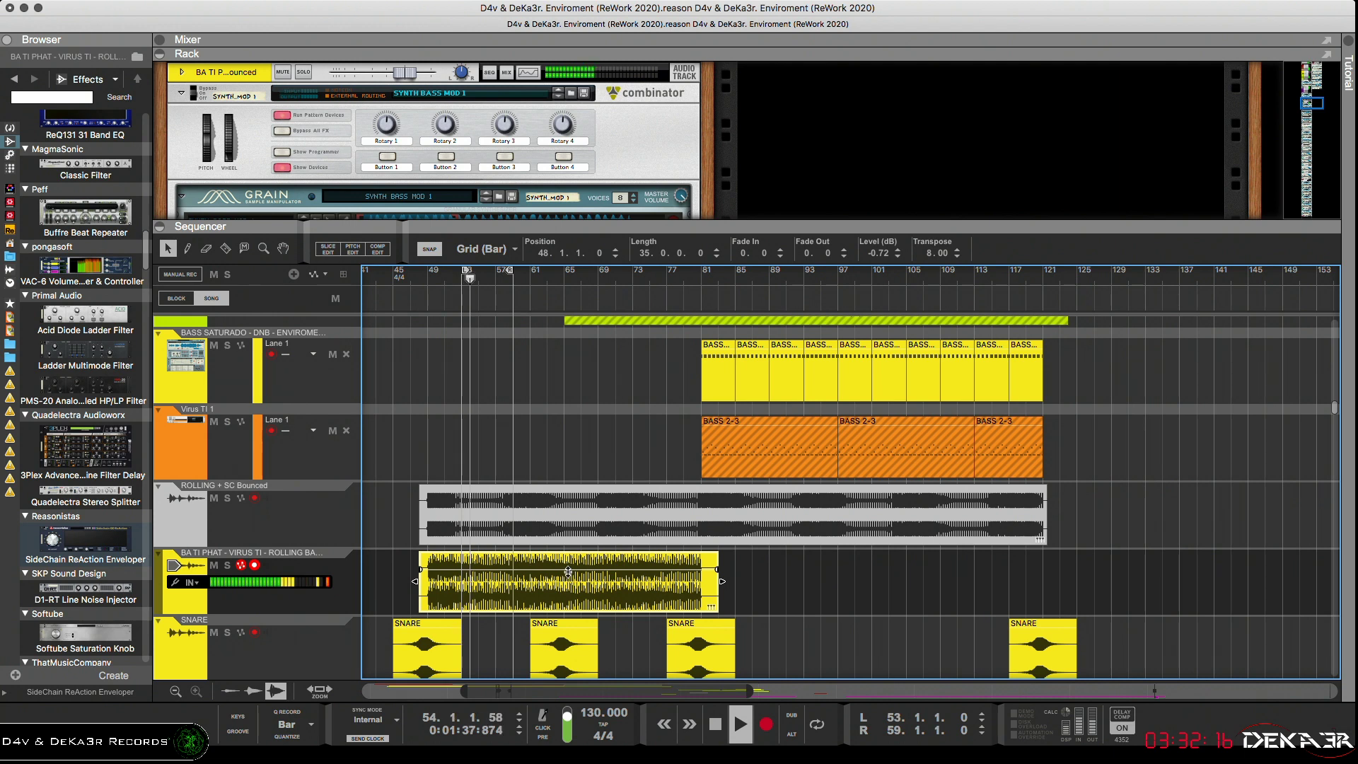
left_click(957, 256)
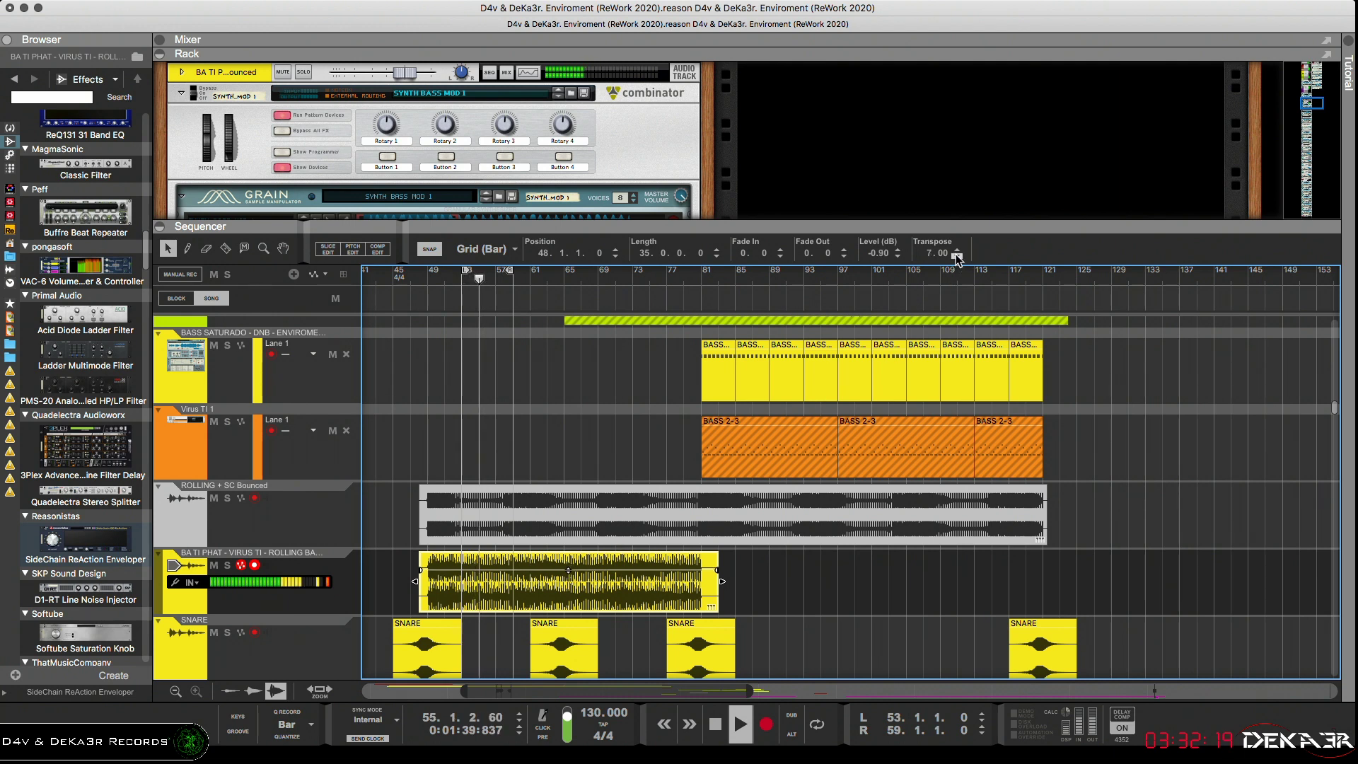
left_click(957, 256)
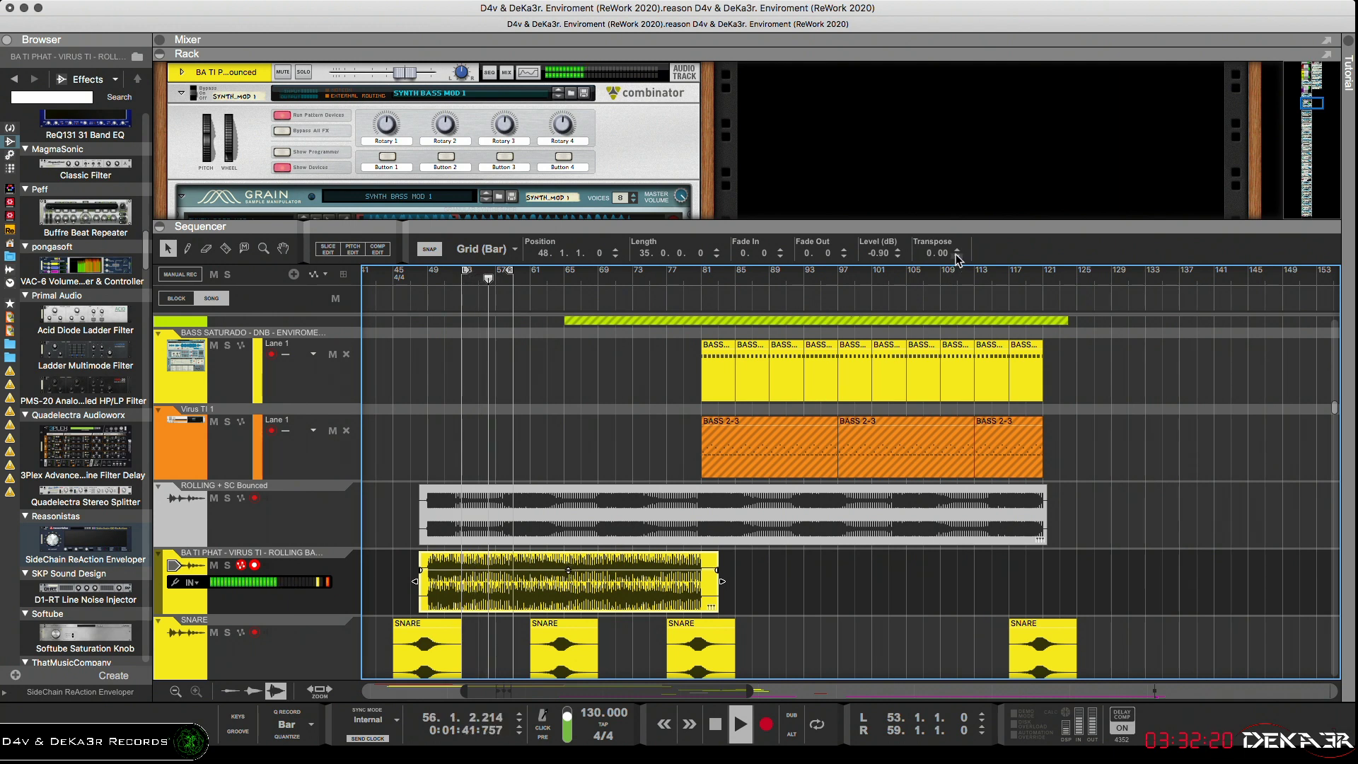
Lower the BA TI PHAT clip's level to about -3.21 dB and mute the clip
left_click_drag(566, 571, 567, 584)
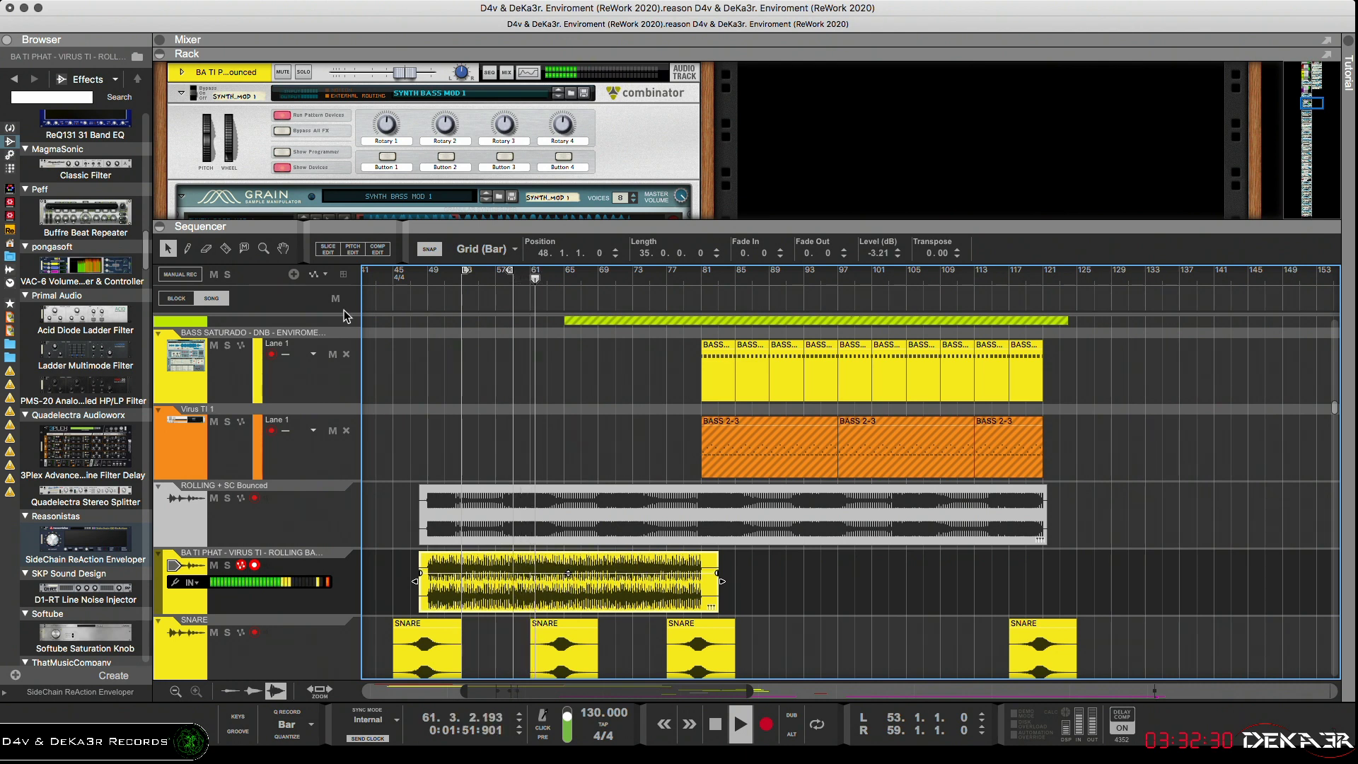
key("t")
left_click(505, 591)
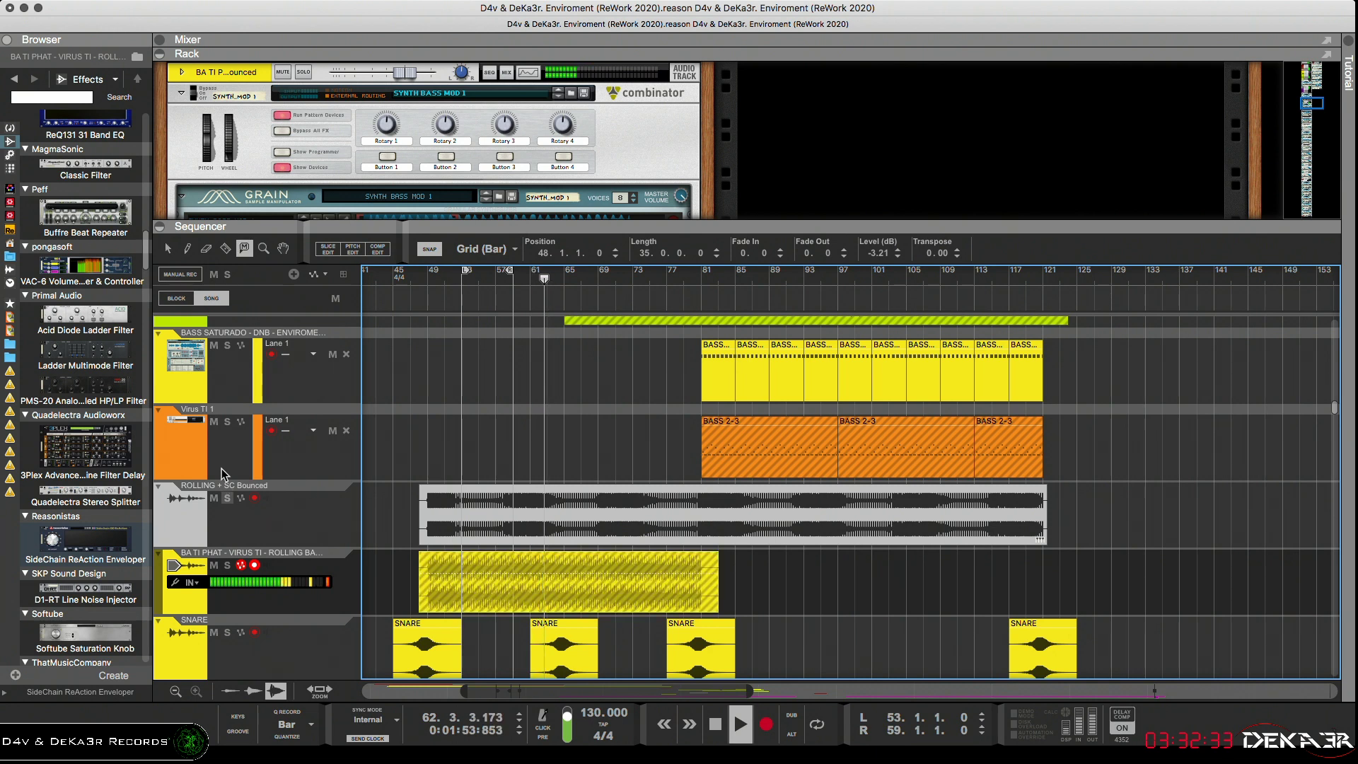
Switch to the Selection tool and raise the RIDE track's level to about -8.39 dB
key("q")
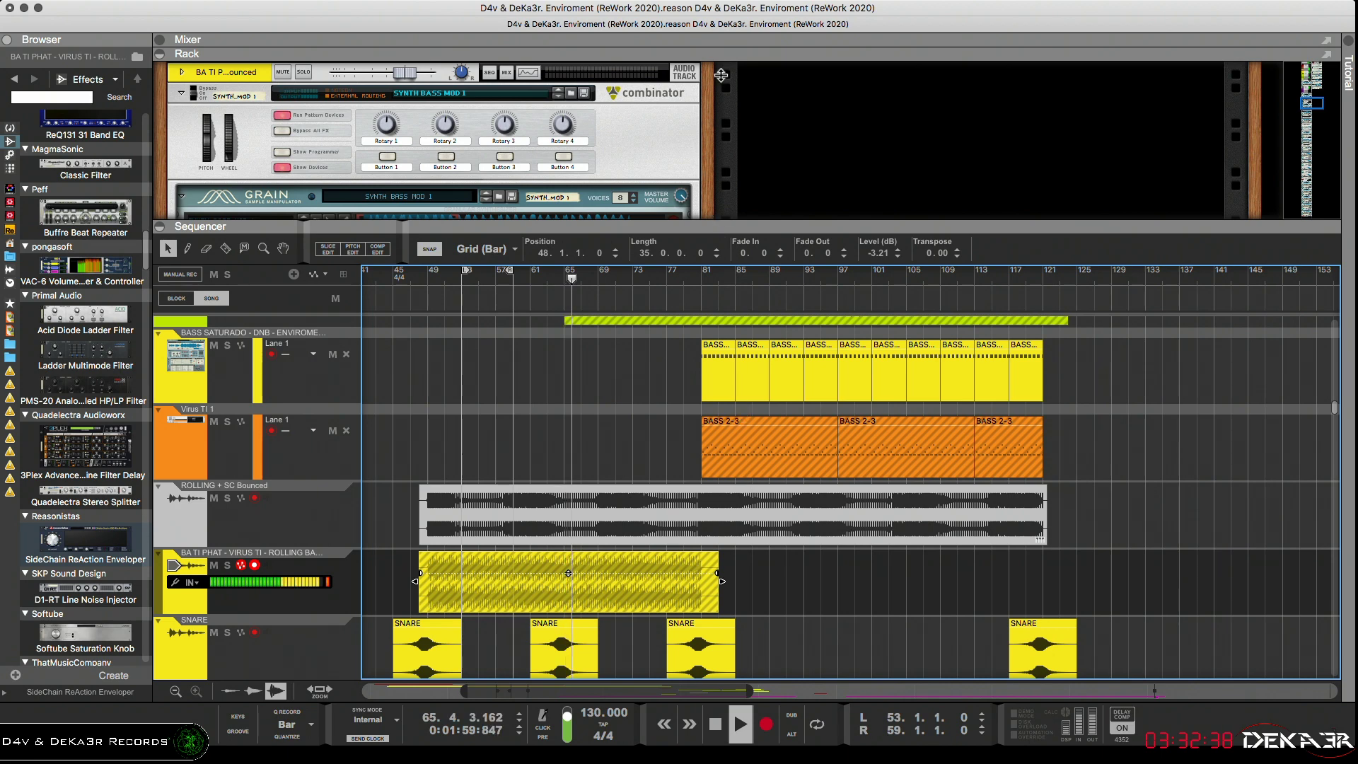
left_click_drag(721, 224, 721, 68)
scroll(749, 358, "up", 3)
scroll(751, 357, "up", 2)
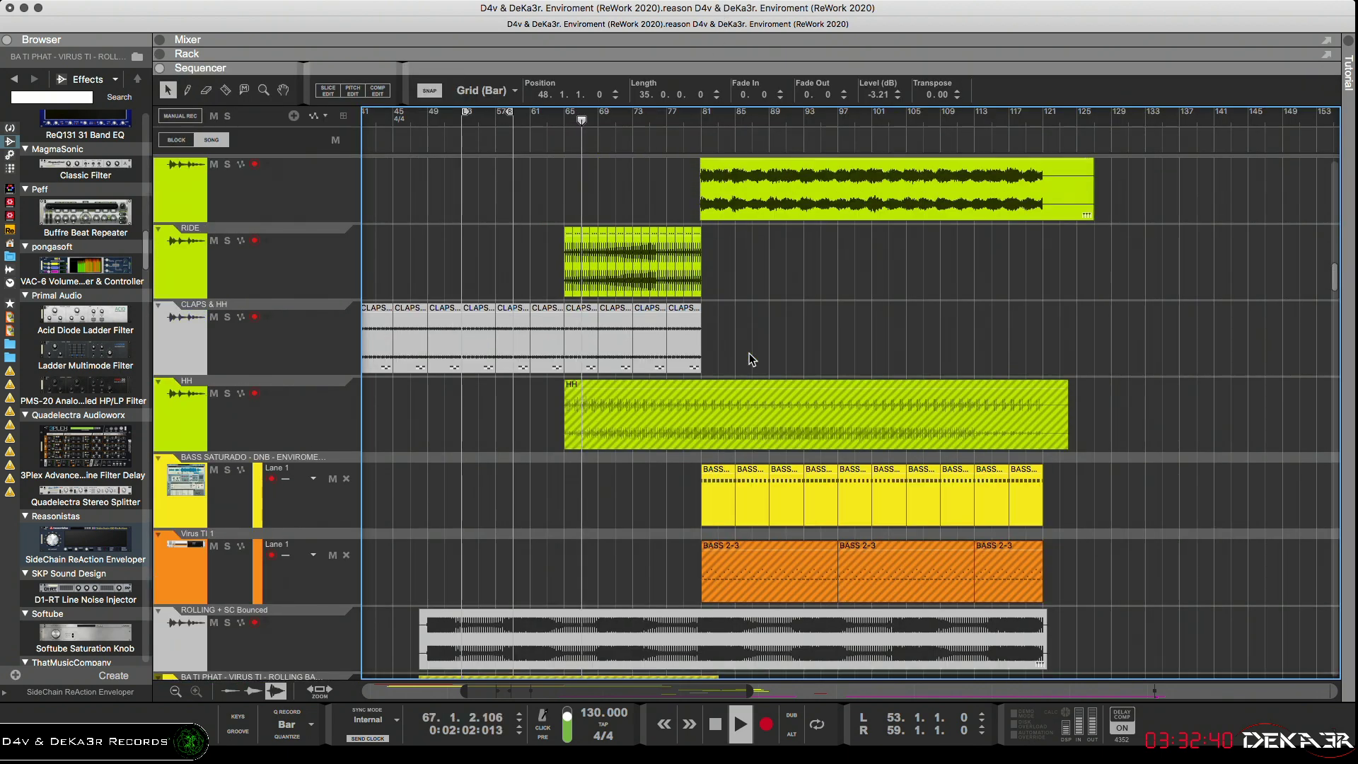
scroll(751, 357, "down", 2)
scroll(743, 362, "up", 5)
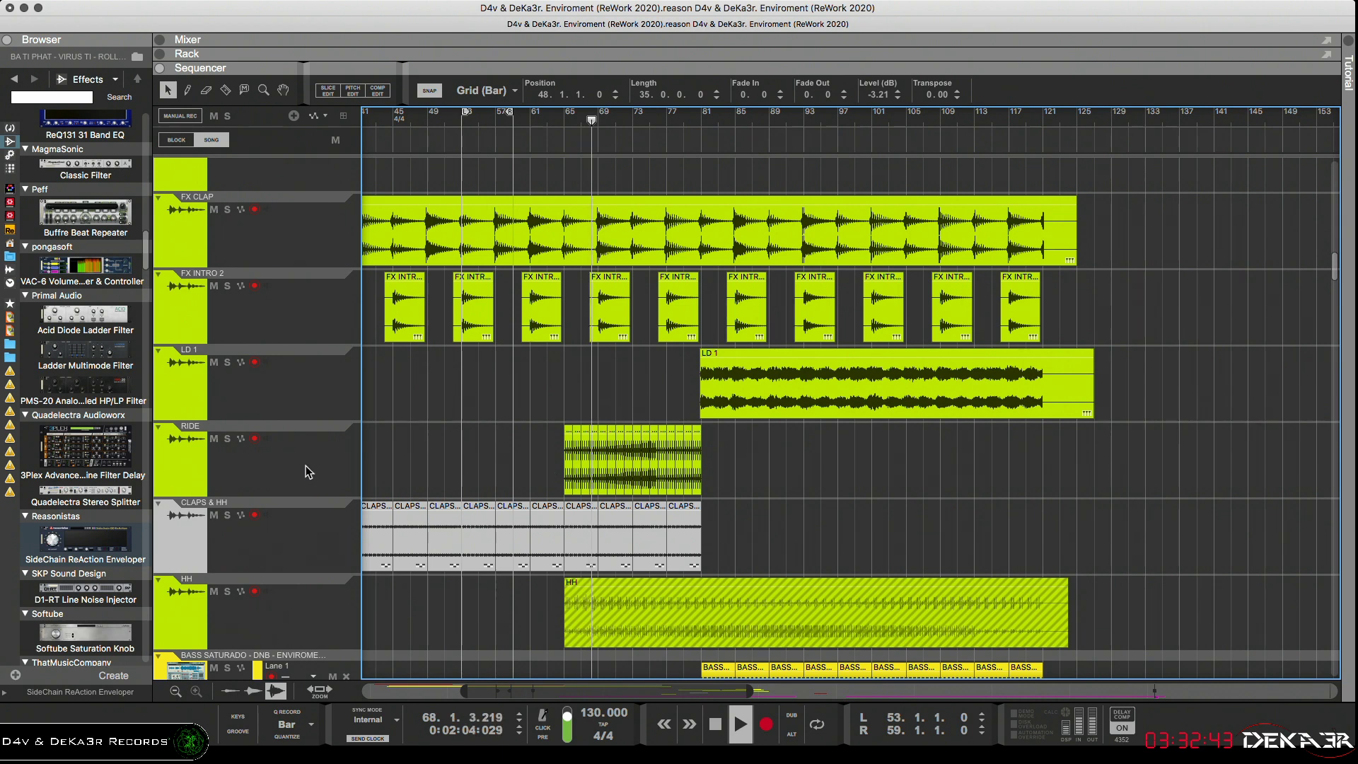
left_click(545, 464)
key("F6")
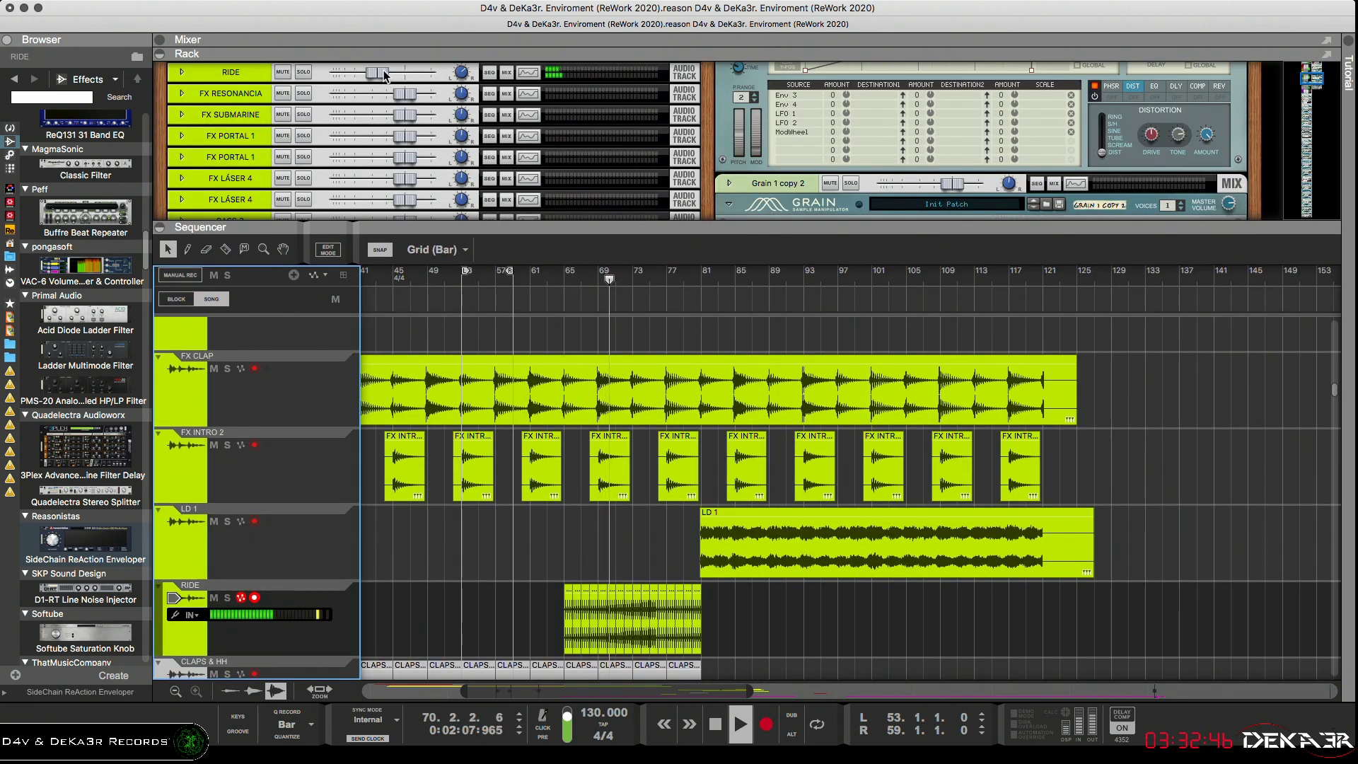
left_click_drag(382, 71, 394, 70)
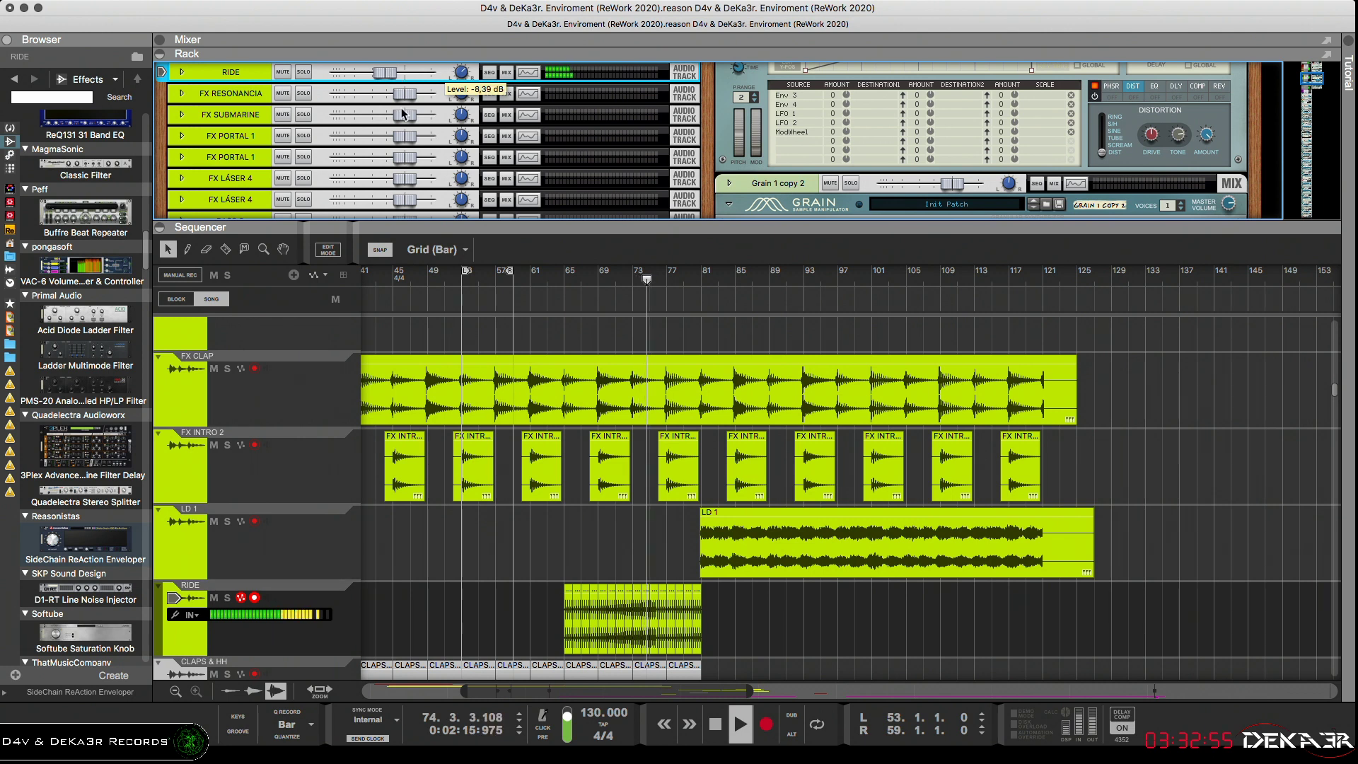
Look through the arrangement's kick, FX, percussion and bass tracks while it plays
scroll(486, 359, "down", 5)
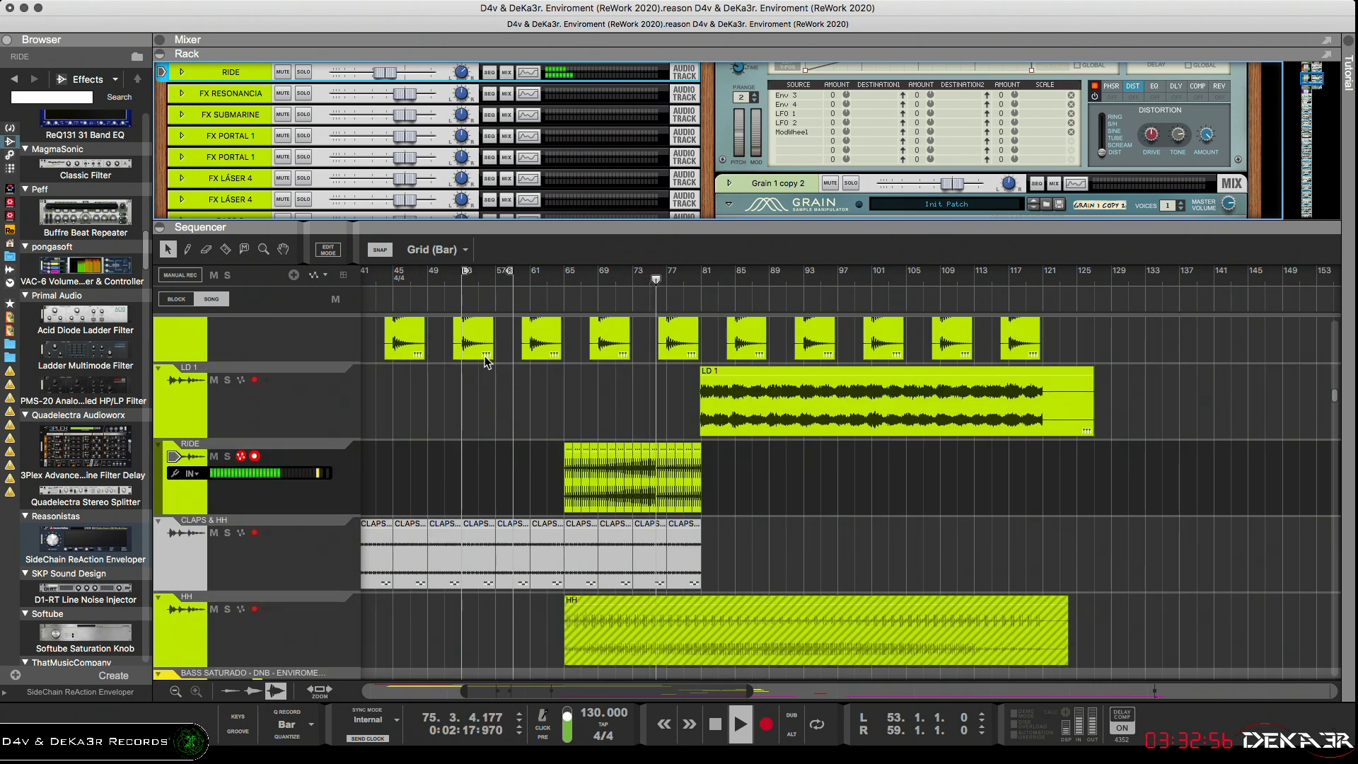
scroll(481, 354, "down", 8)
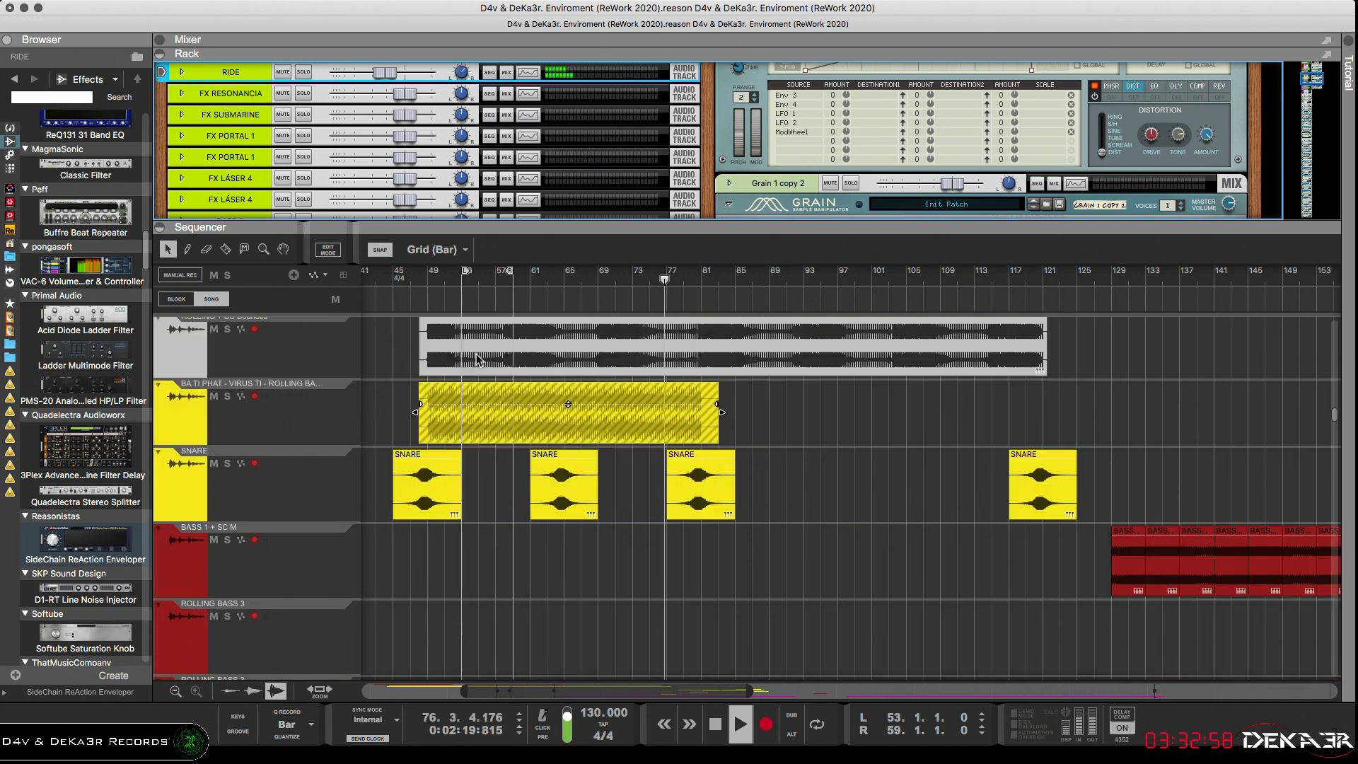
scroll(474, 359, "down", 10)
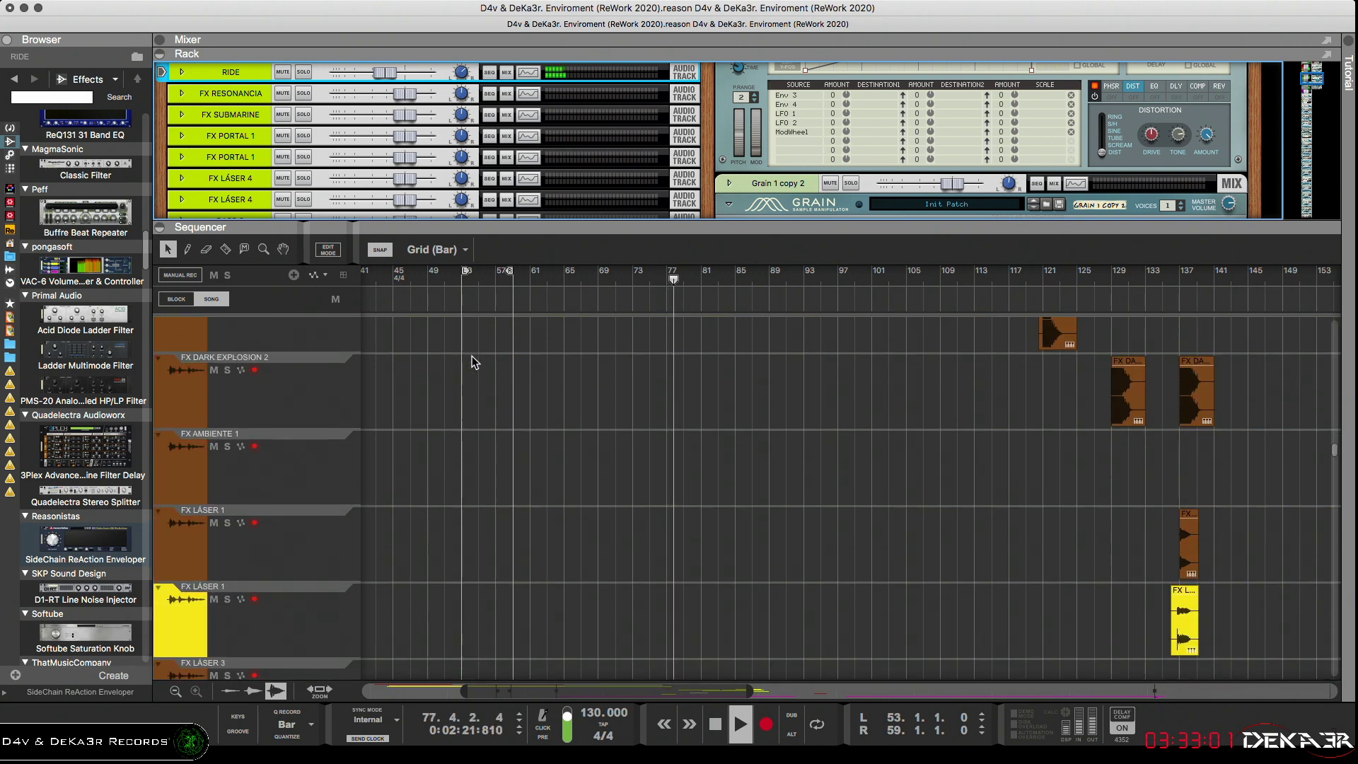
scroll(472, 357, "up", 15)
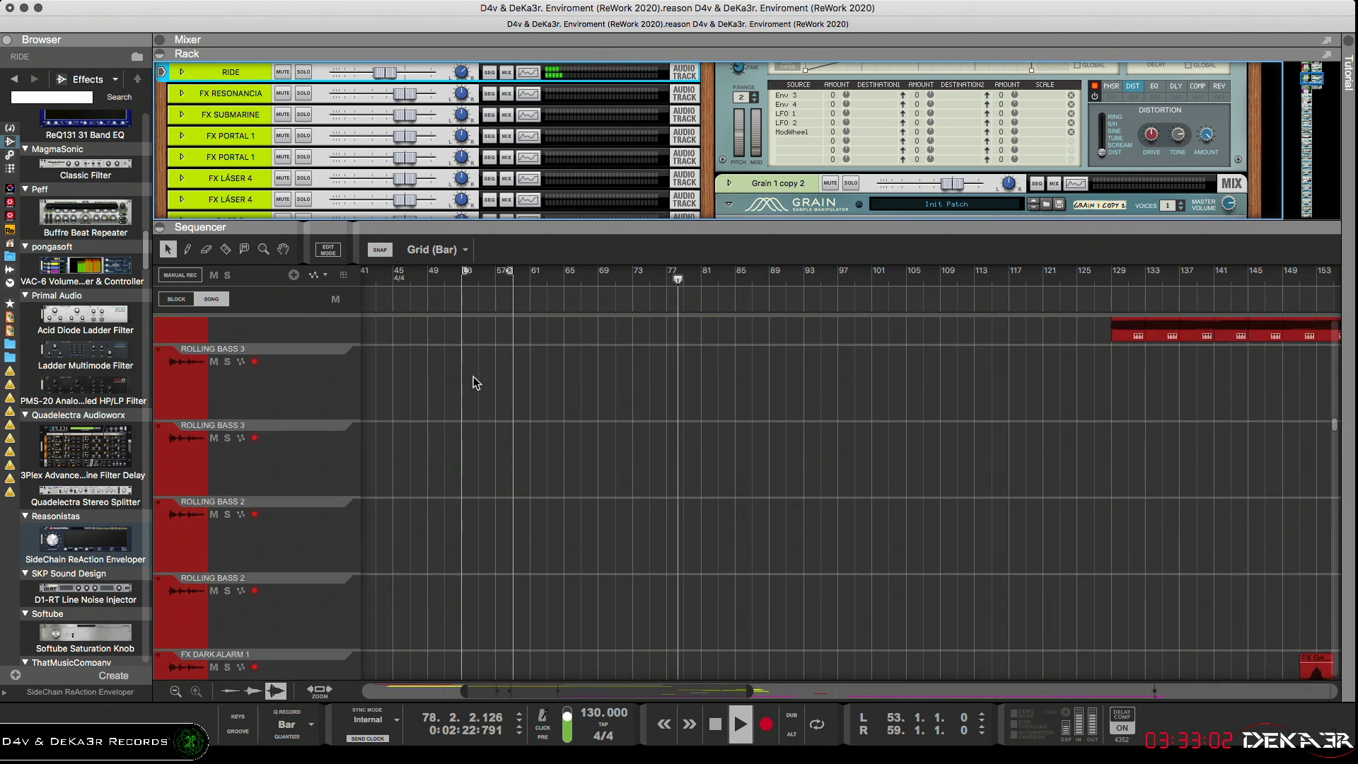
scroll(471, 375, "up", 10)
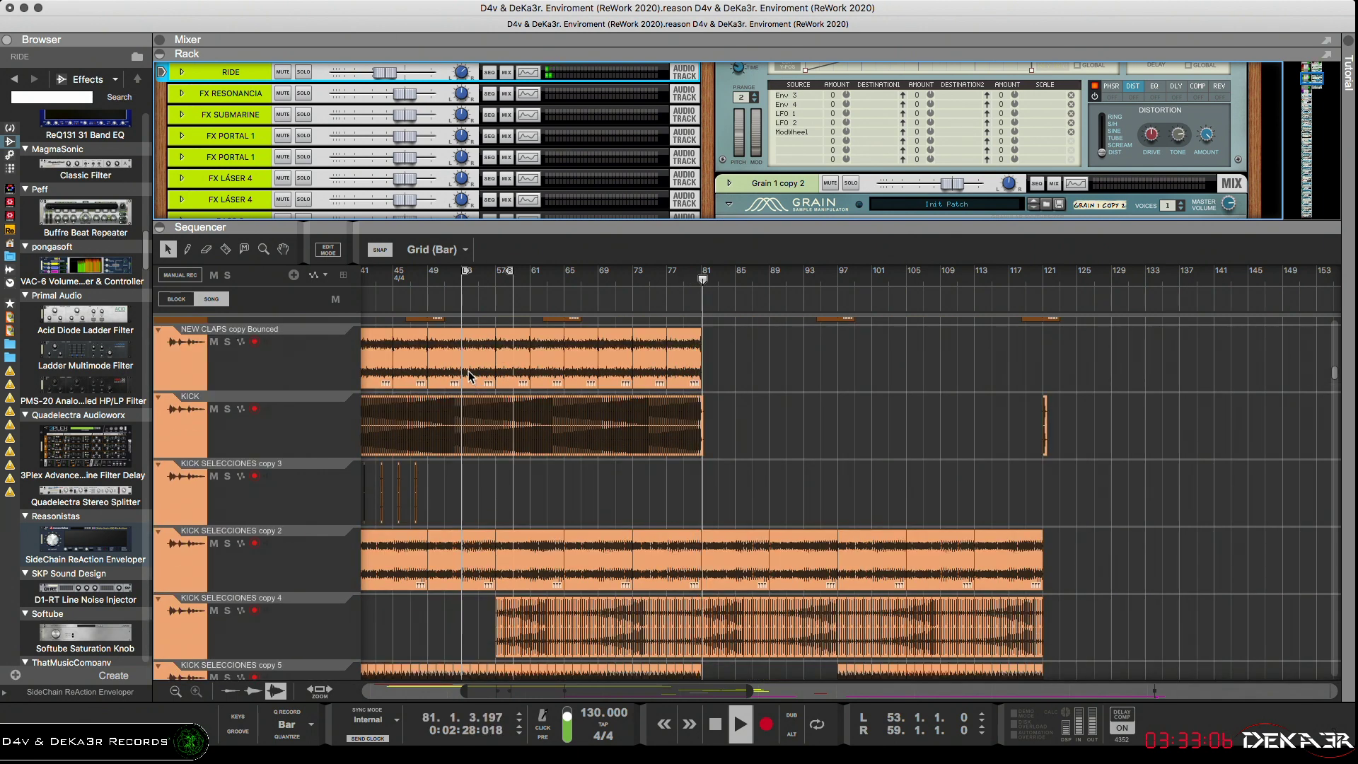
scroll(470, 375, "down", 10)
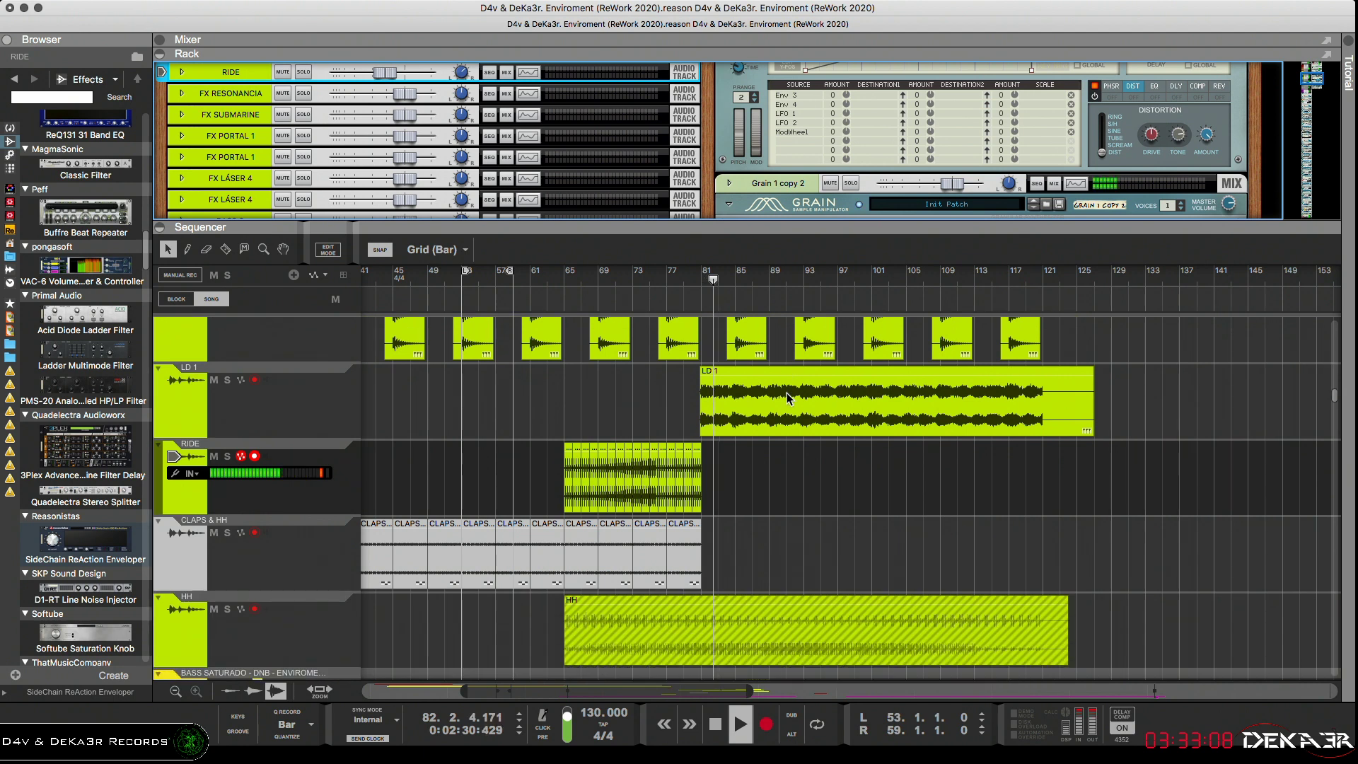
left_click(764, 225)
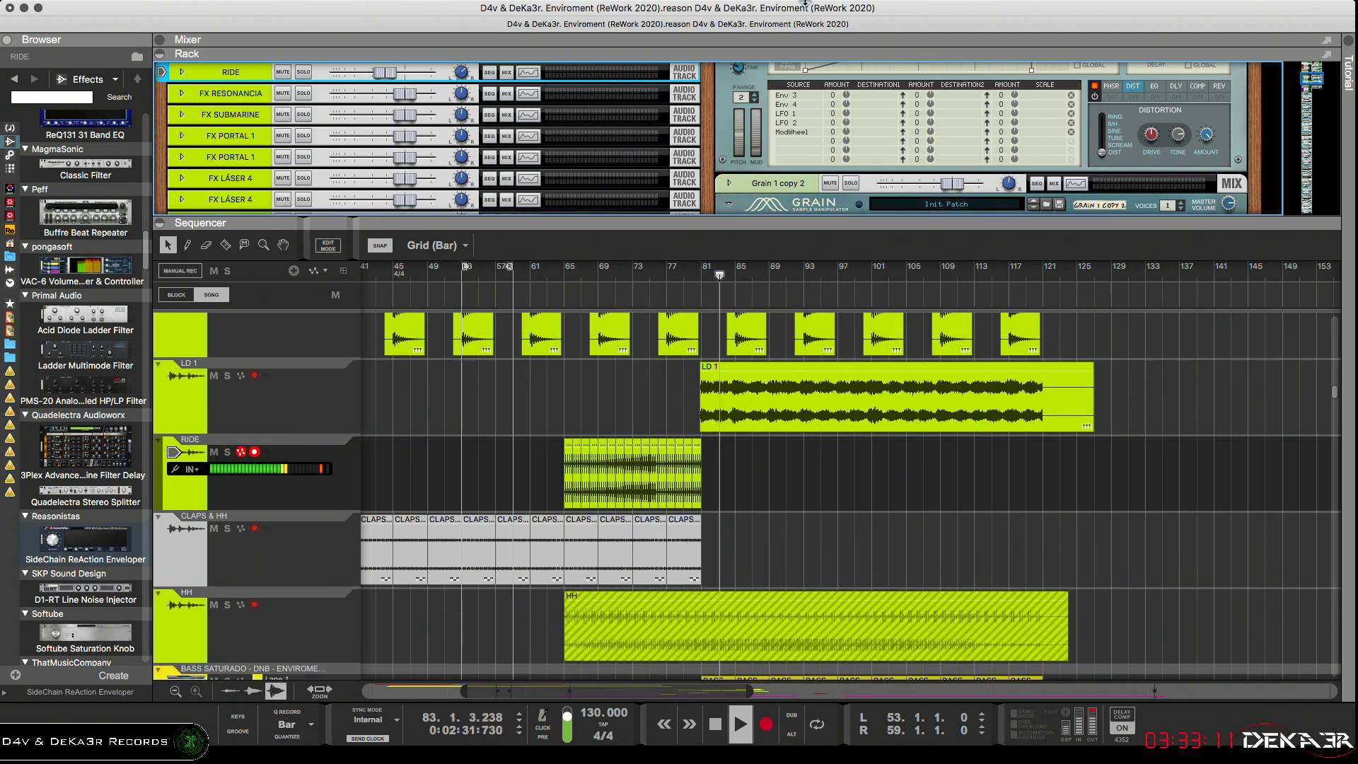
scroll(836, 347, "up", 10)
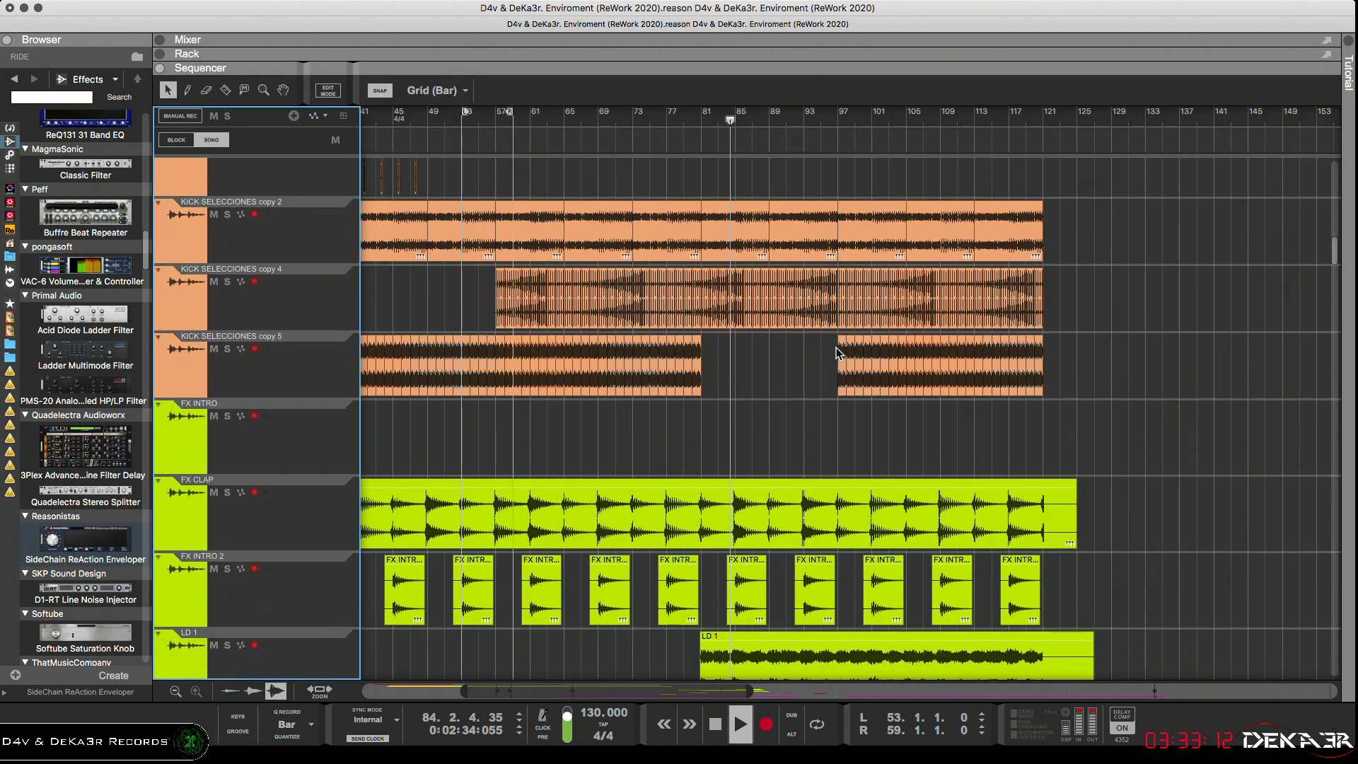
scroll(835, 345, "down", 1)
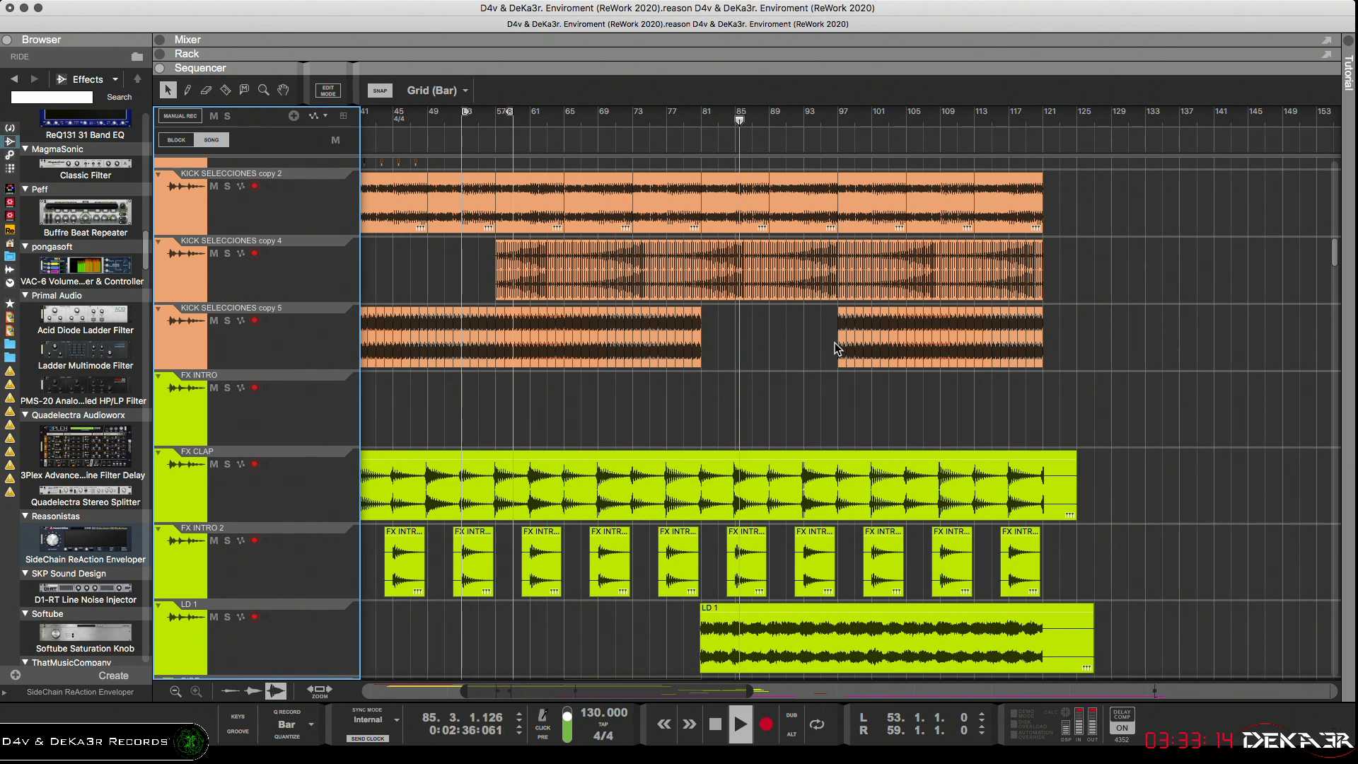
scroll(834, 344, "down", 1)
scroll(832, 342, "down", 20)
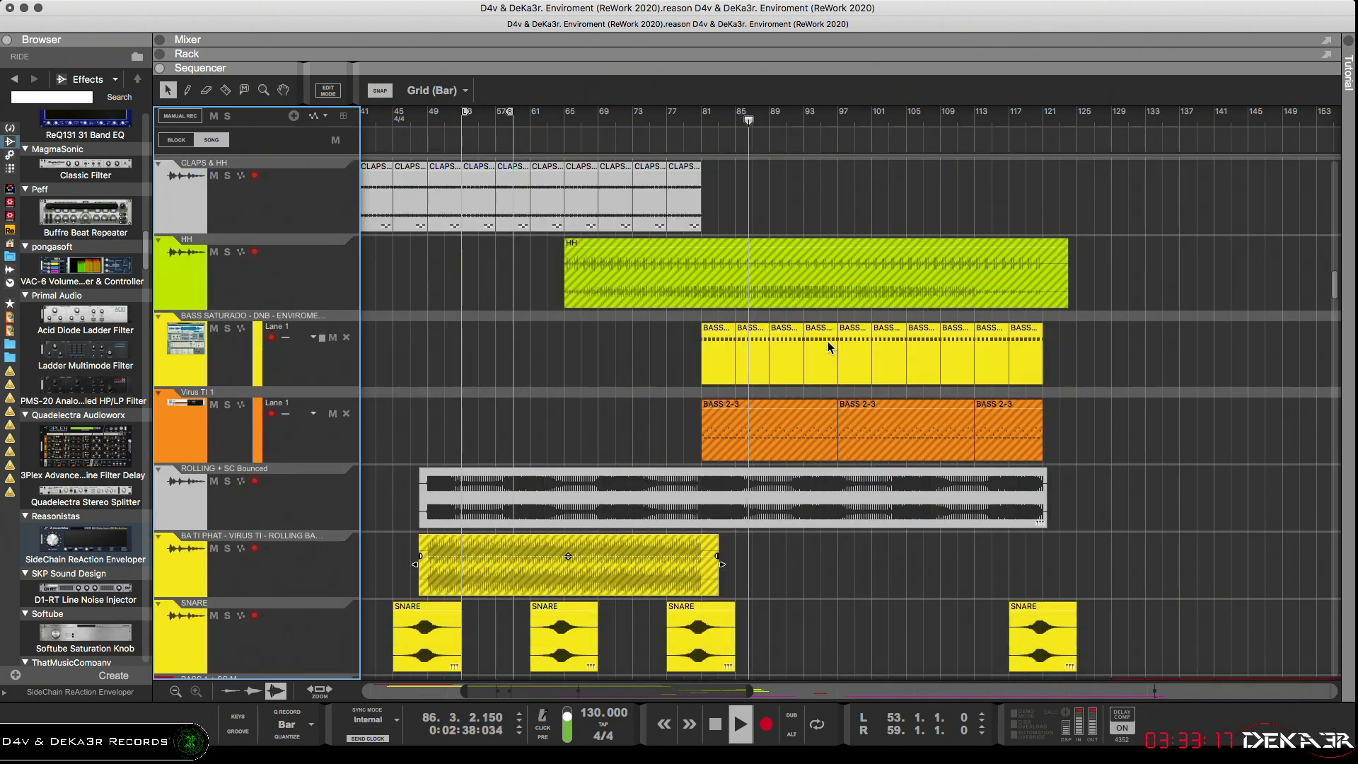
Solo the BASS SATURADO track and move its Grain sample's position marker slightly further along the waveform
left_click(661, 384)
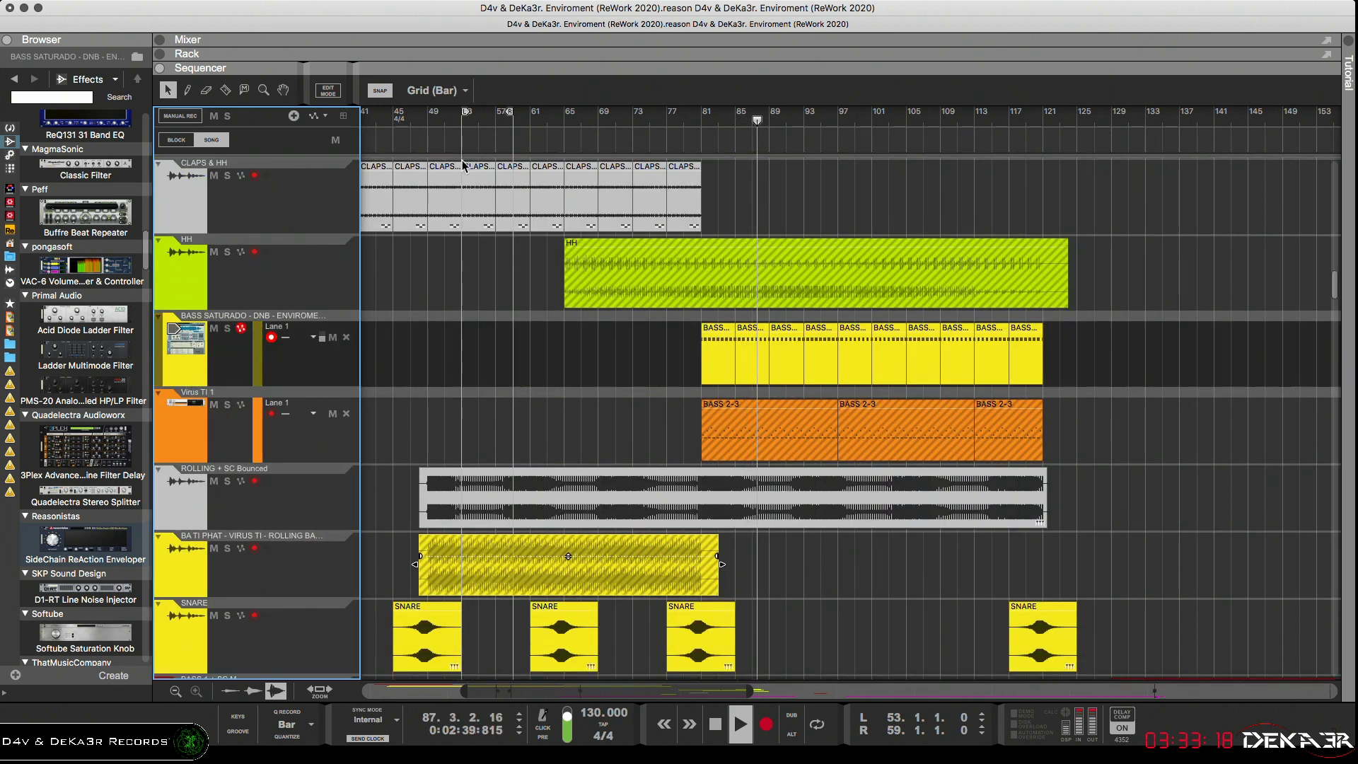
left_click_drag(508, 73, 499, 277)
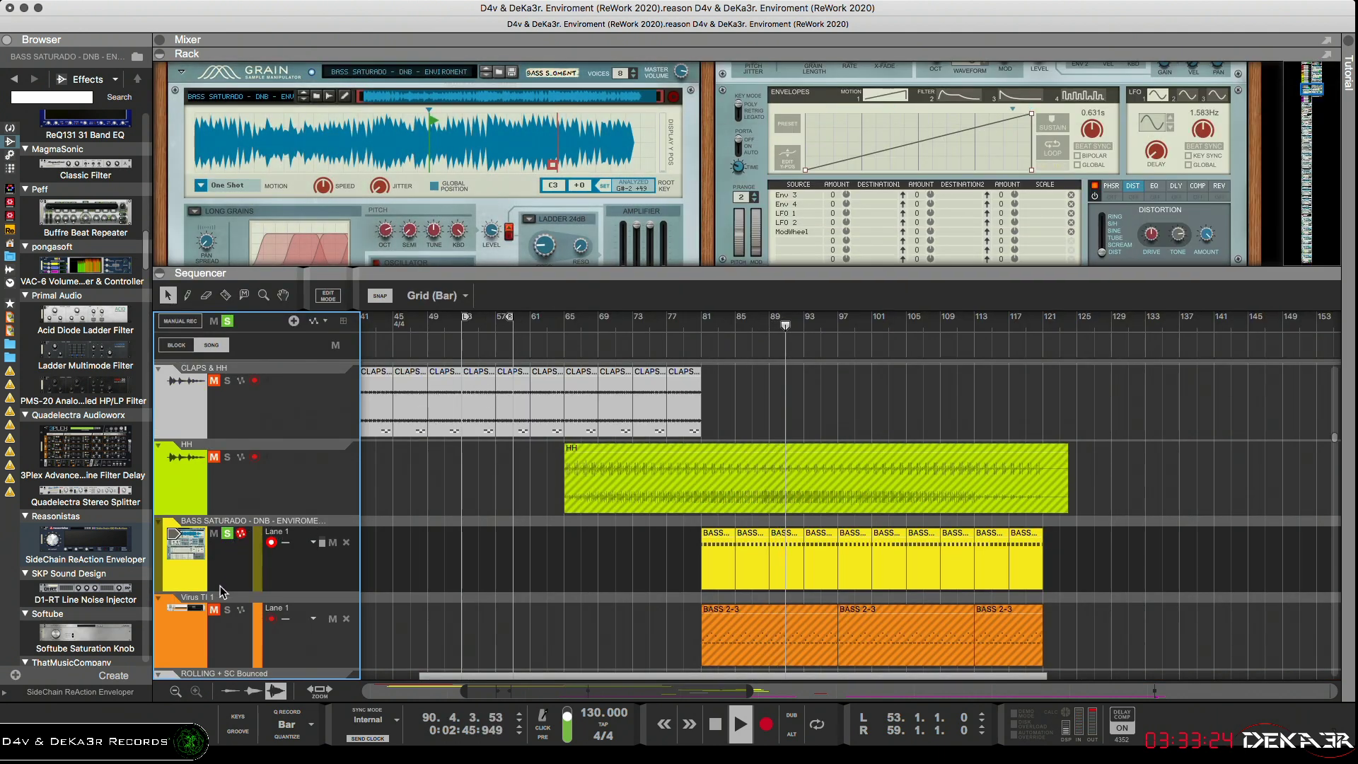
left_click(441, 126)
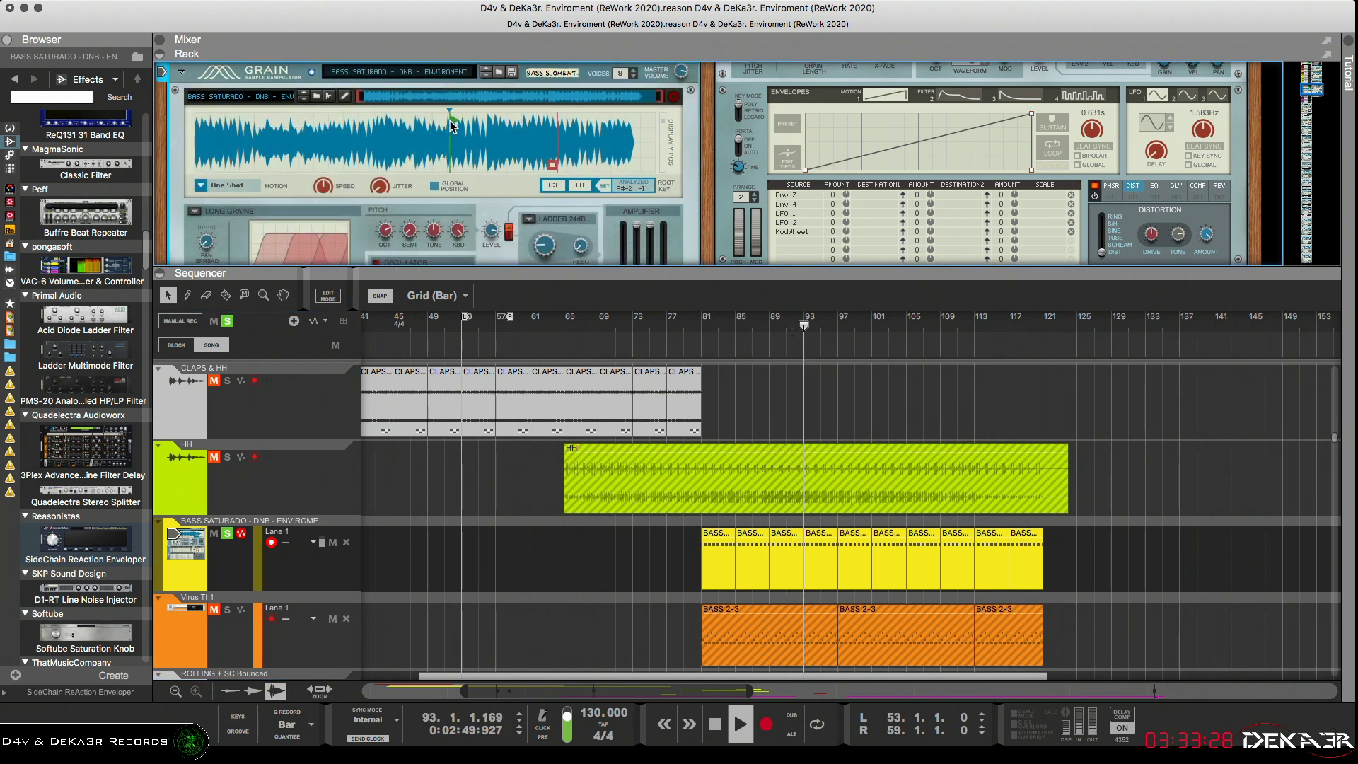
Replay the soloed BASS SATURADO track from about bar 81 and clear the solo
left_click(695, 337)
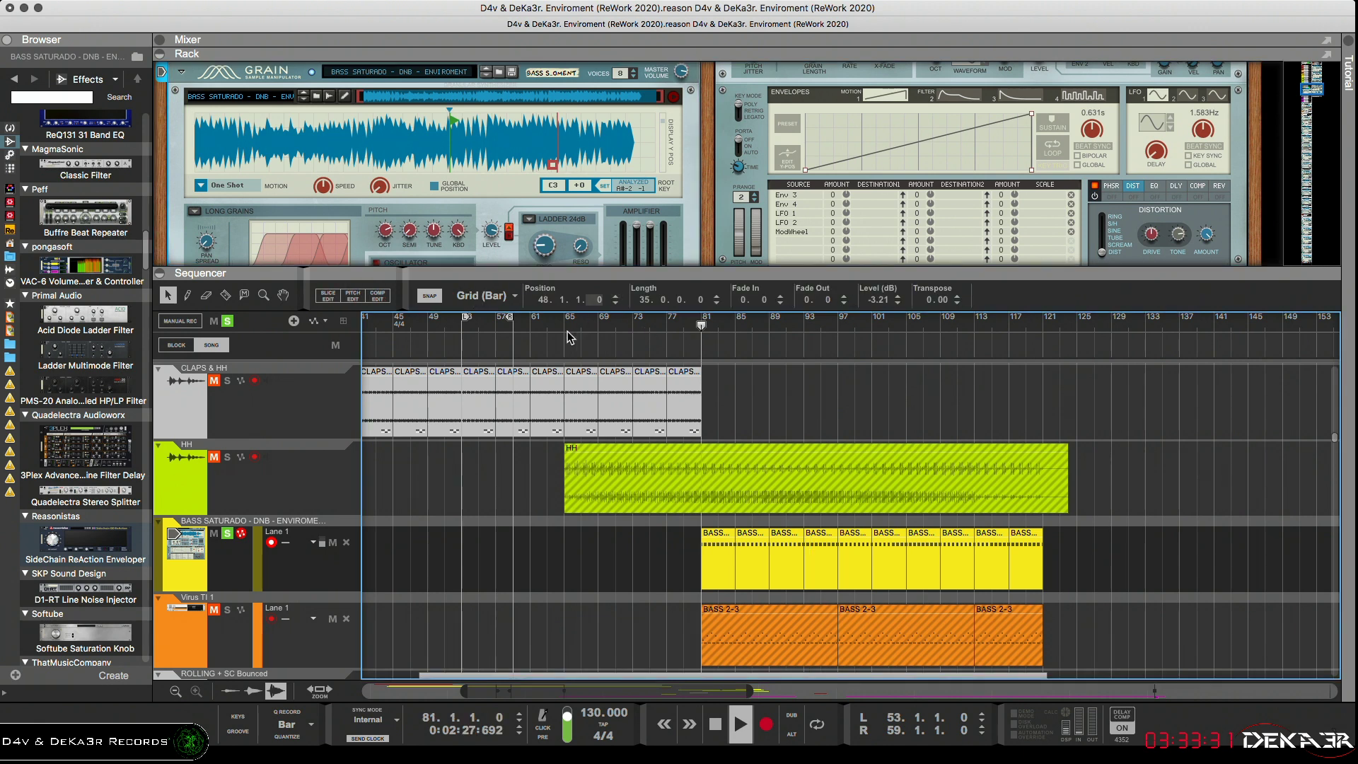
left_click(695, 337)
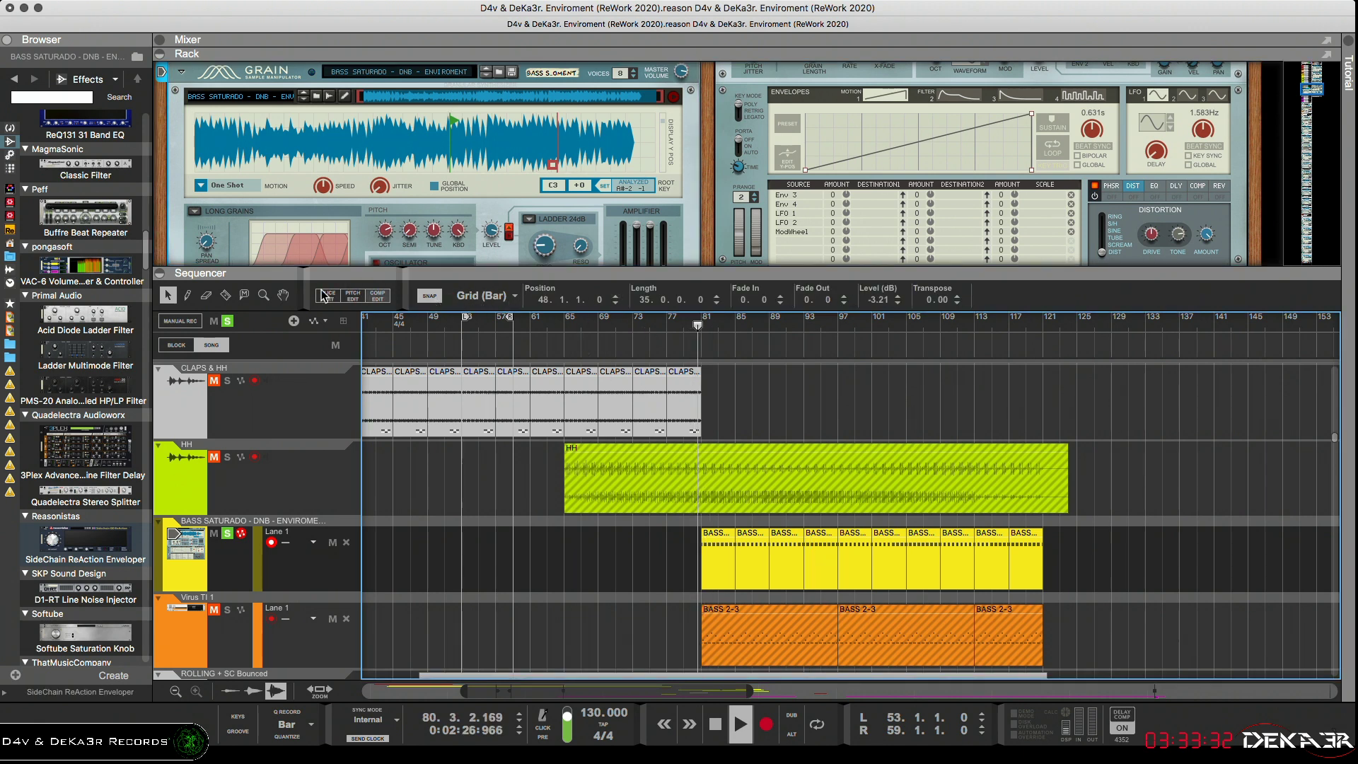
left_click(228, 321)
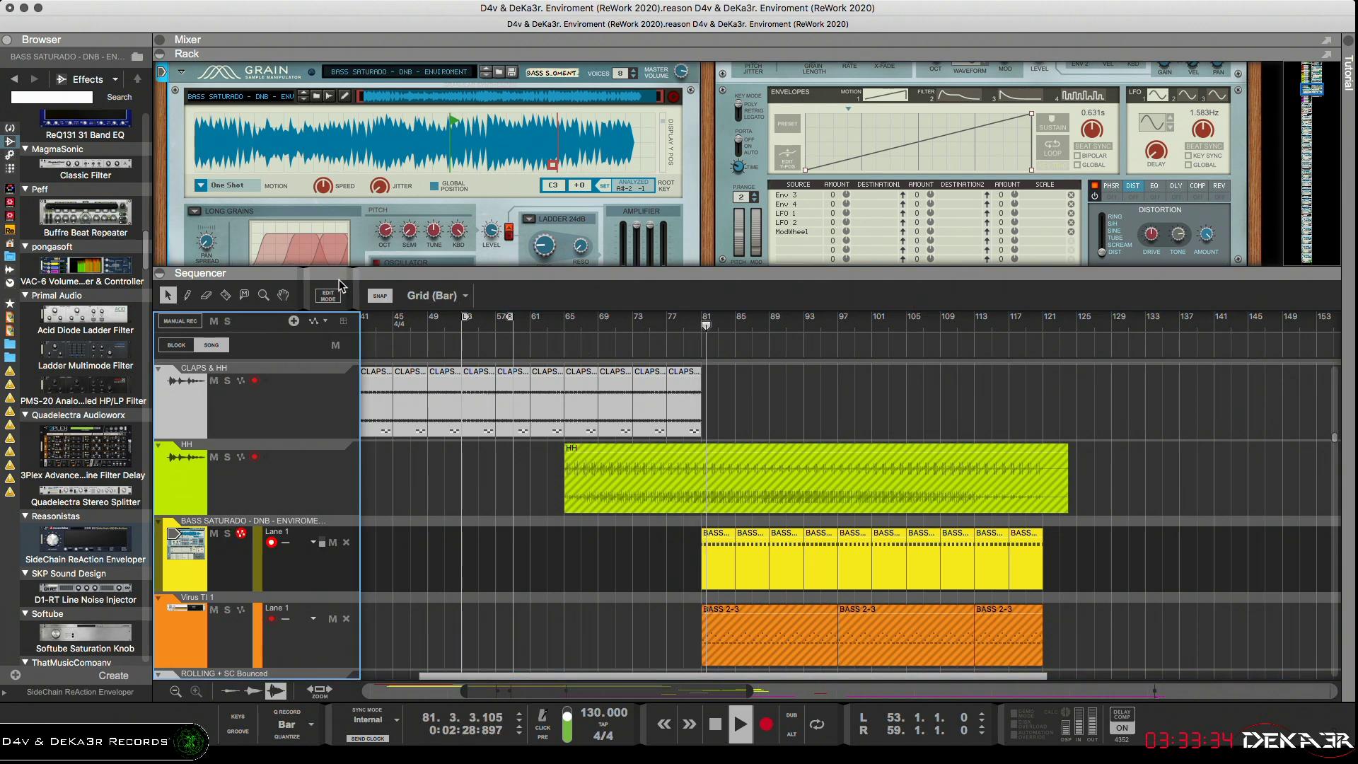
Lower the master volume of the BASS SATURADO Grain device slightly
left_click(683, 72)
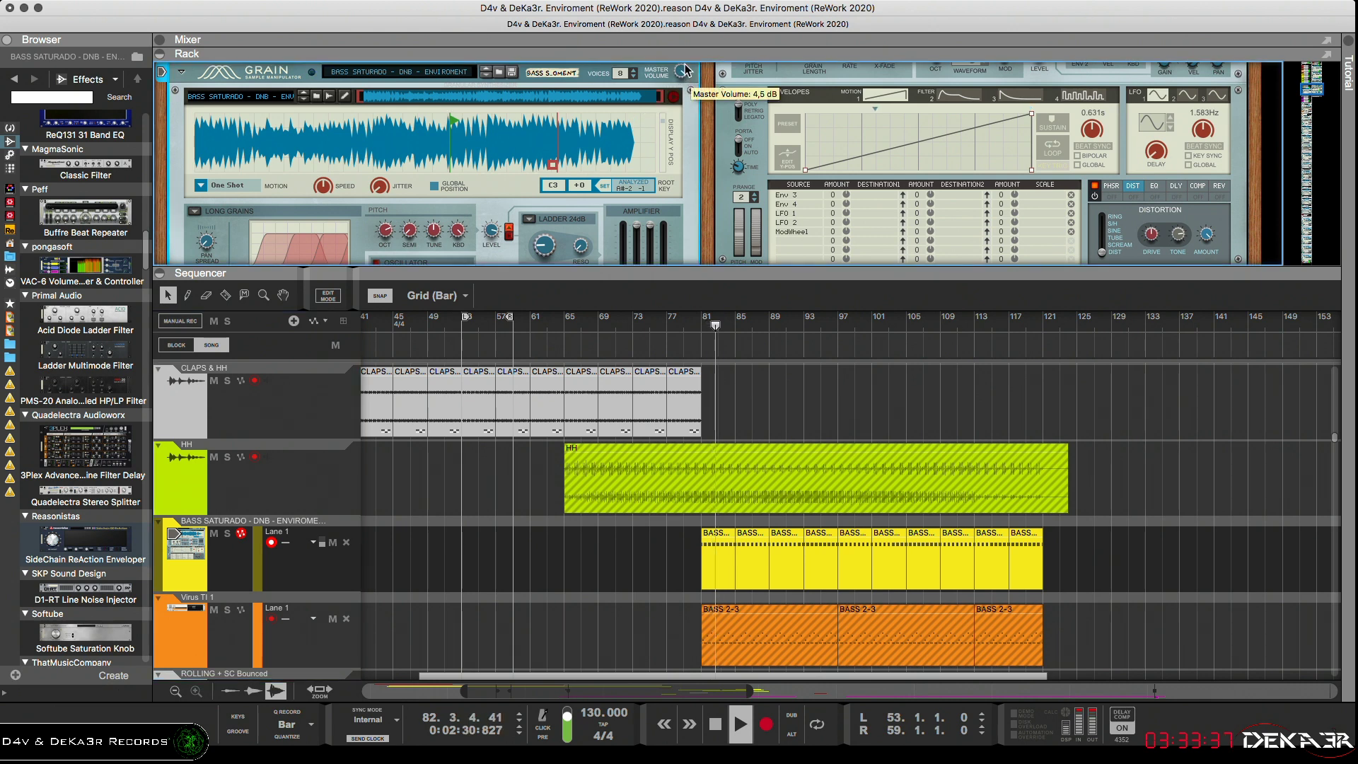
left_click_drag(684, 71, 685, 78)
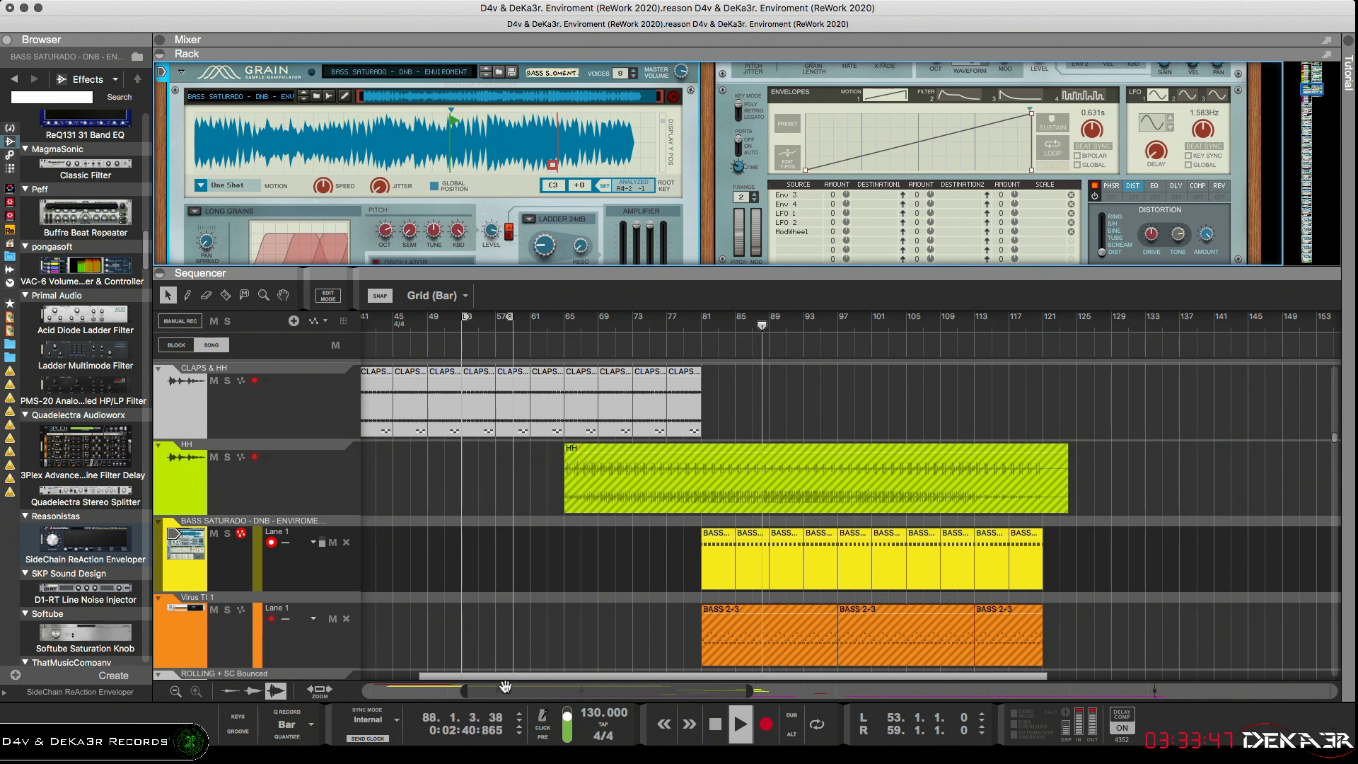
Replay from bar 80, trim the ROLLING + SC Bounced clip back to bar 81 and extend it to a length of 73 bars
left_click_drag(515, 688, 563, 691)
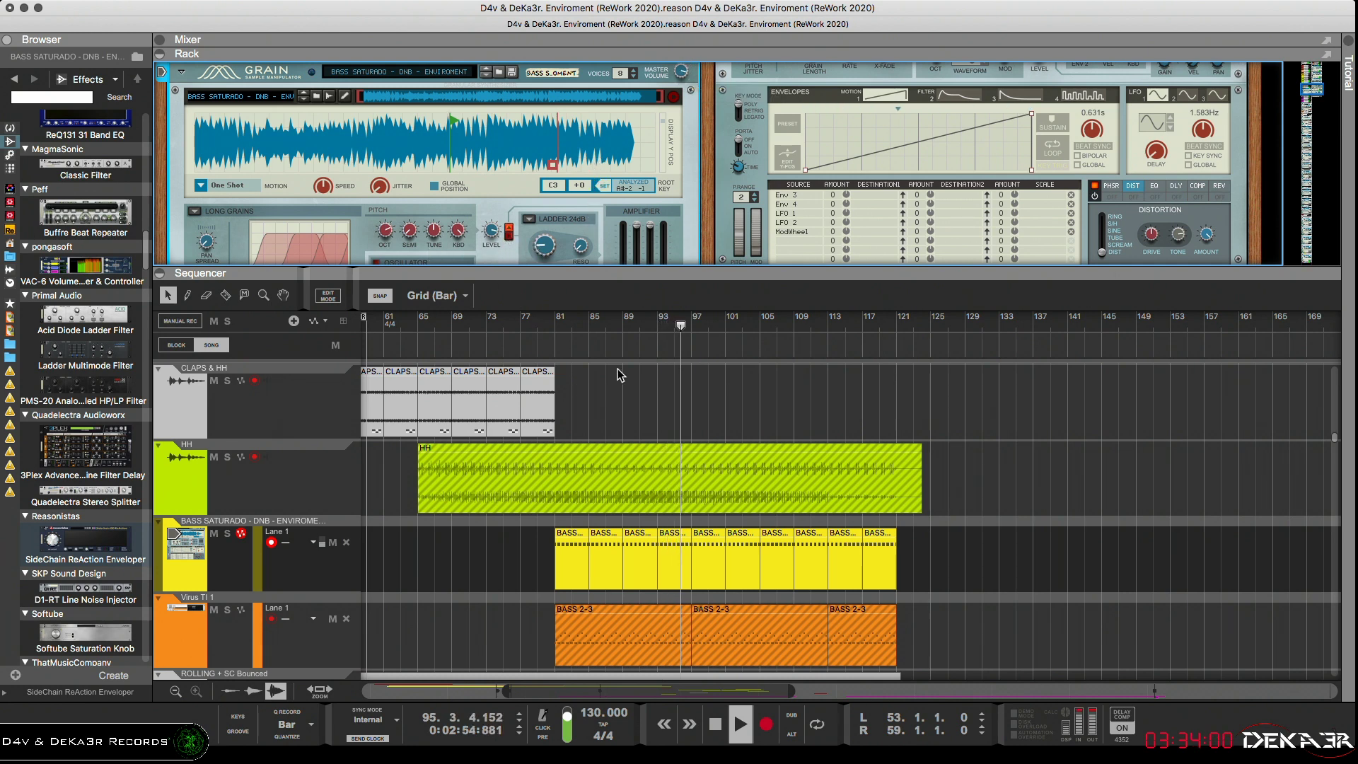
left_click_drag(695, 272, 695, 68)
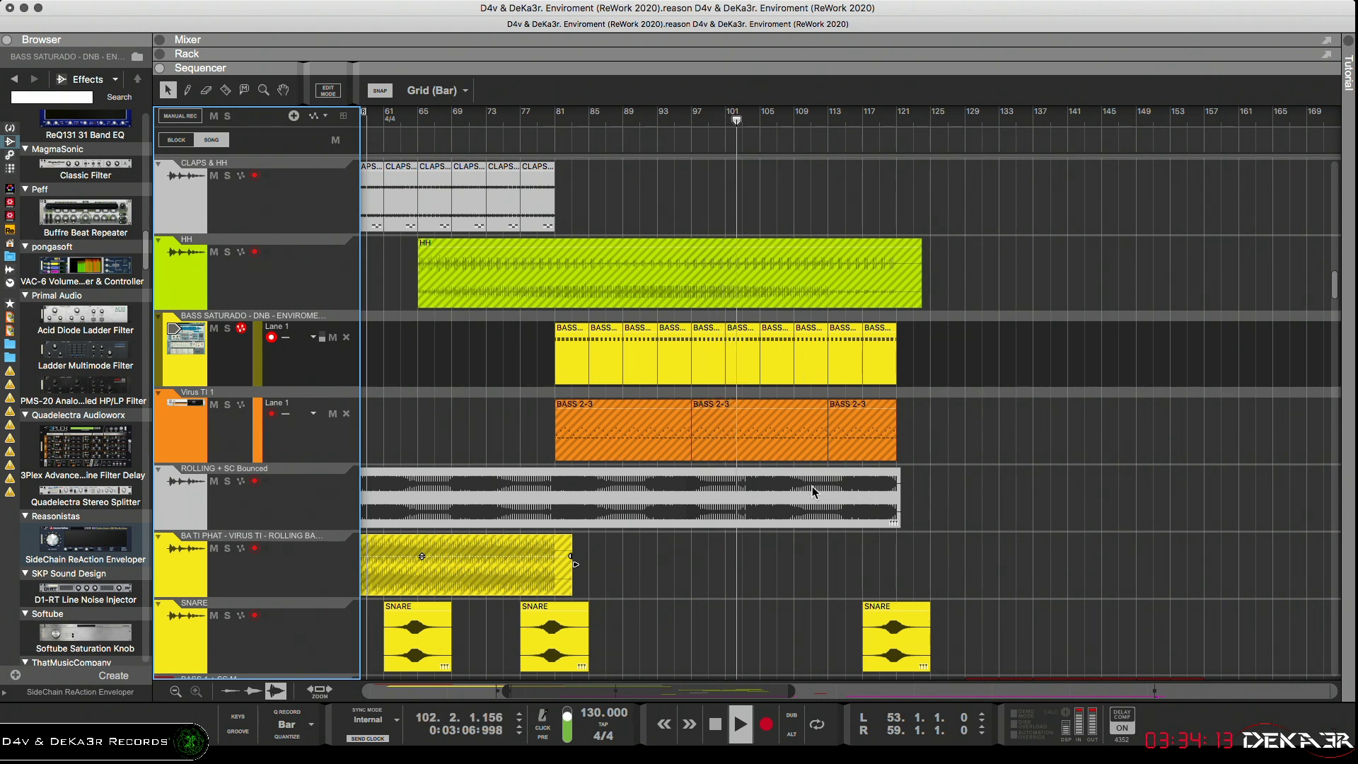
left_click(549, 117)
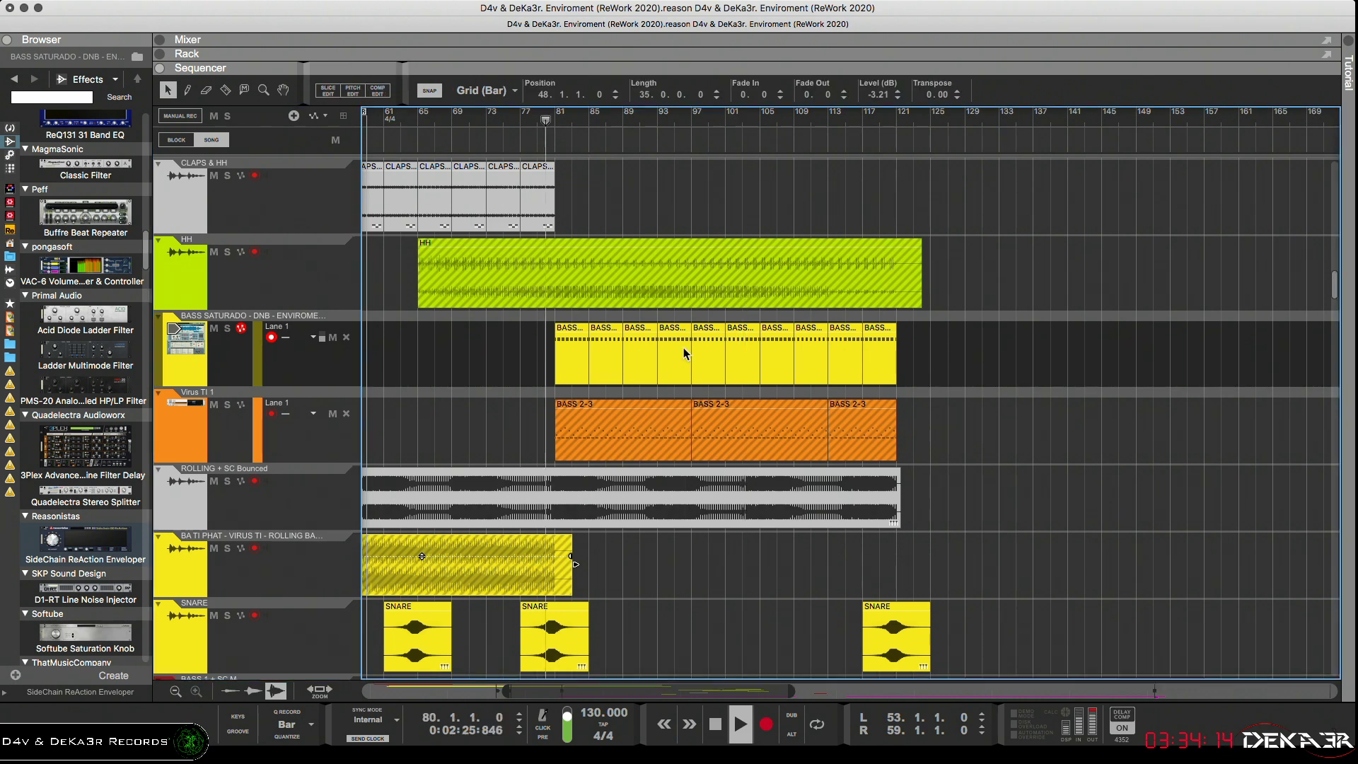
left_click(892, 503)
left_click_drag(904, 499, 556, 508)
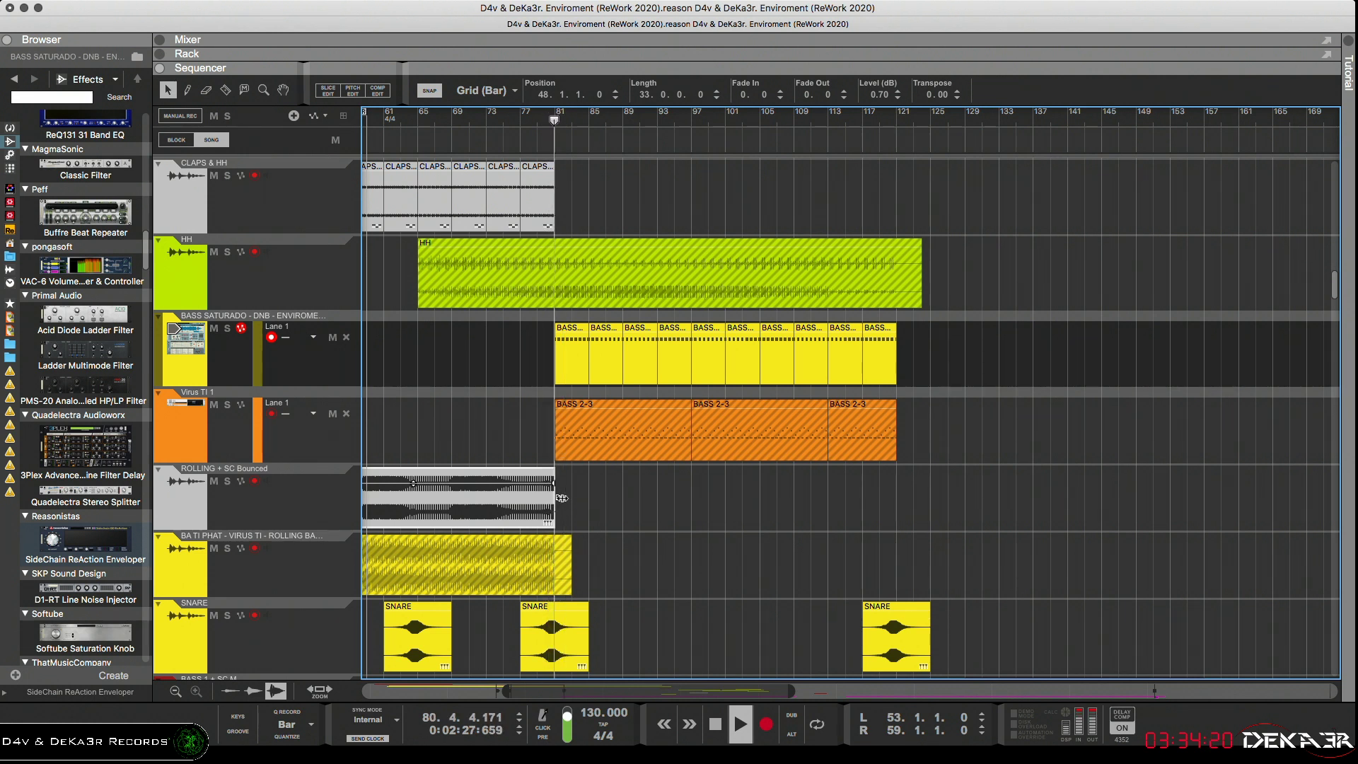
left_click_drag(562, 499, 897, 497)
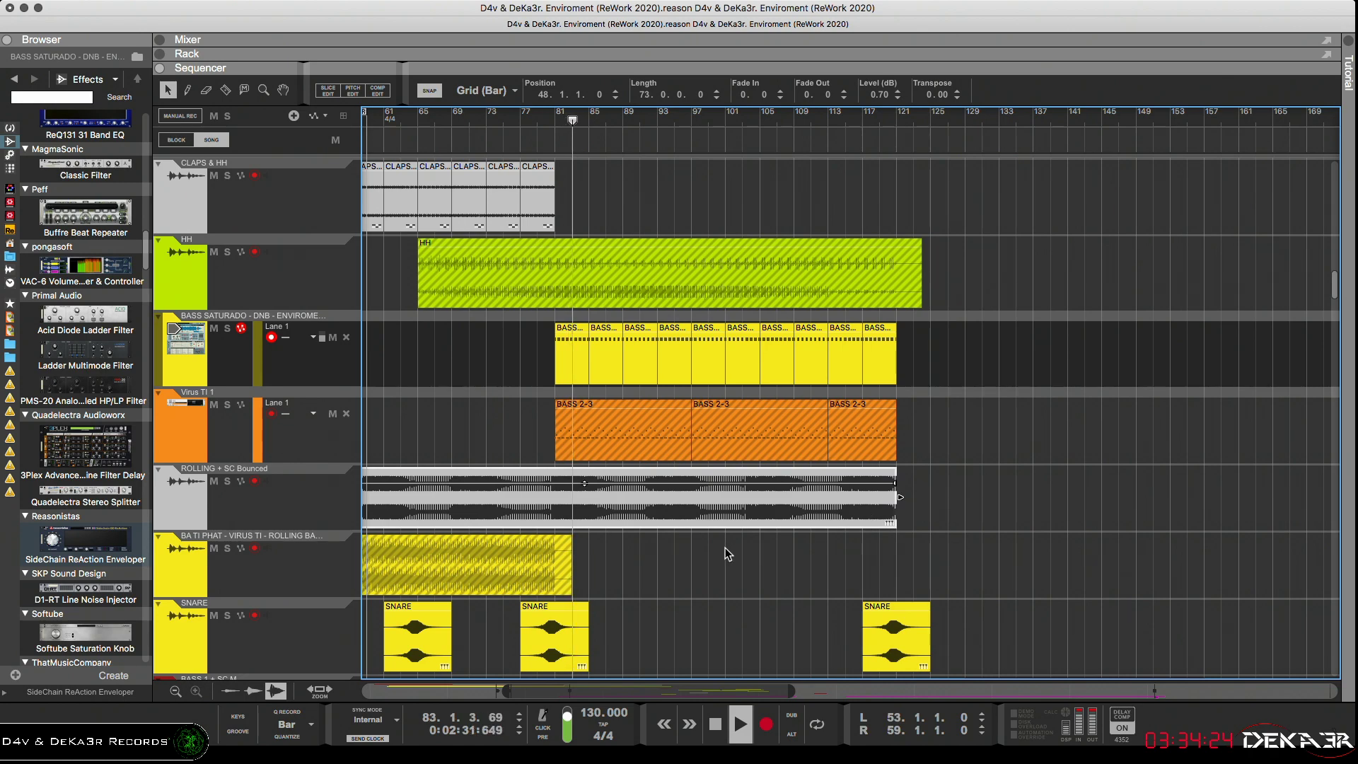
Find the Grain tracks below KICK SELECCIONES copy 7 and solo Grain 1 copy 2
scroll(724, 547, "down", 3)
scroll(725, 548, "down", 1)
scroll(725, 547, "up", 1)
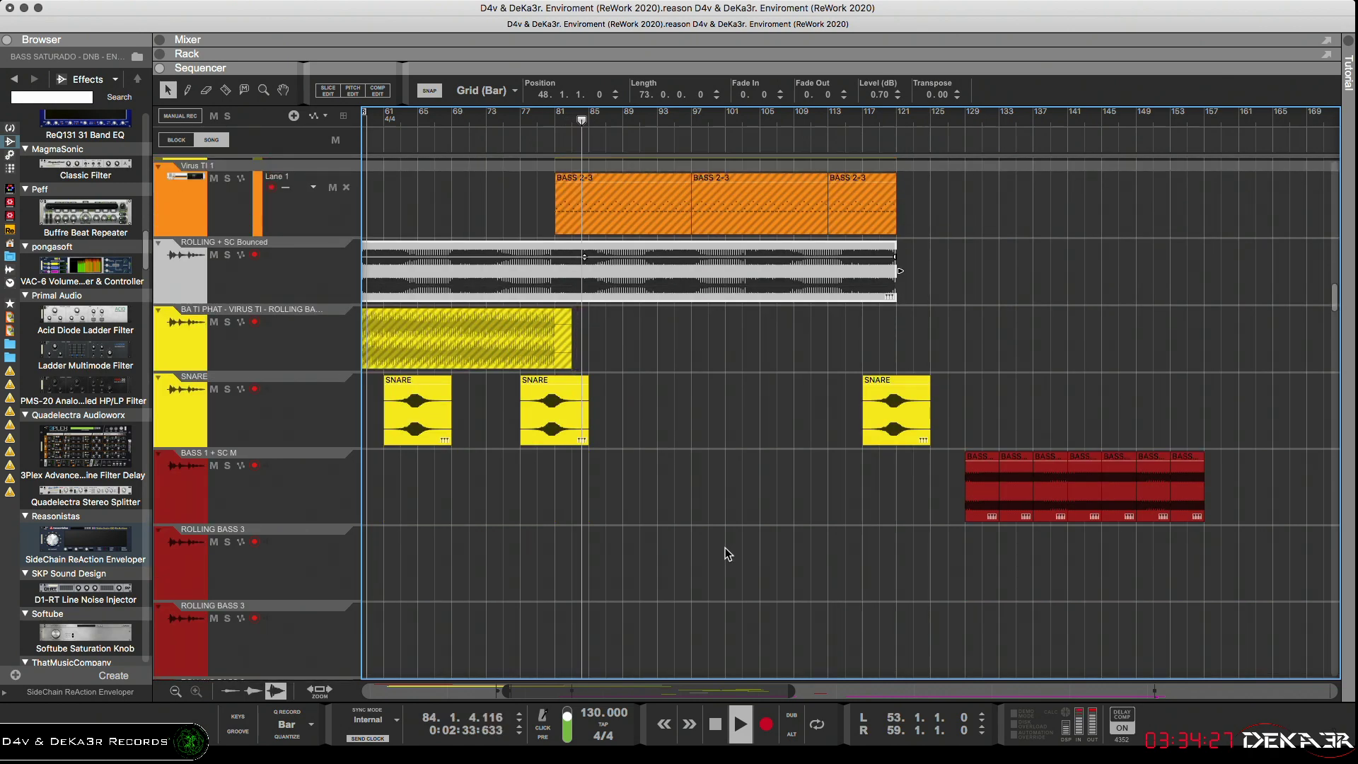
scroll(724, 548, "up", 10)
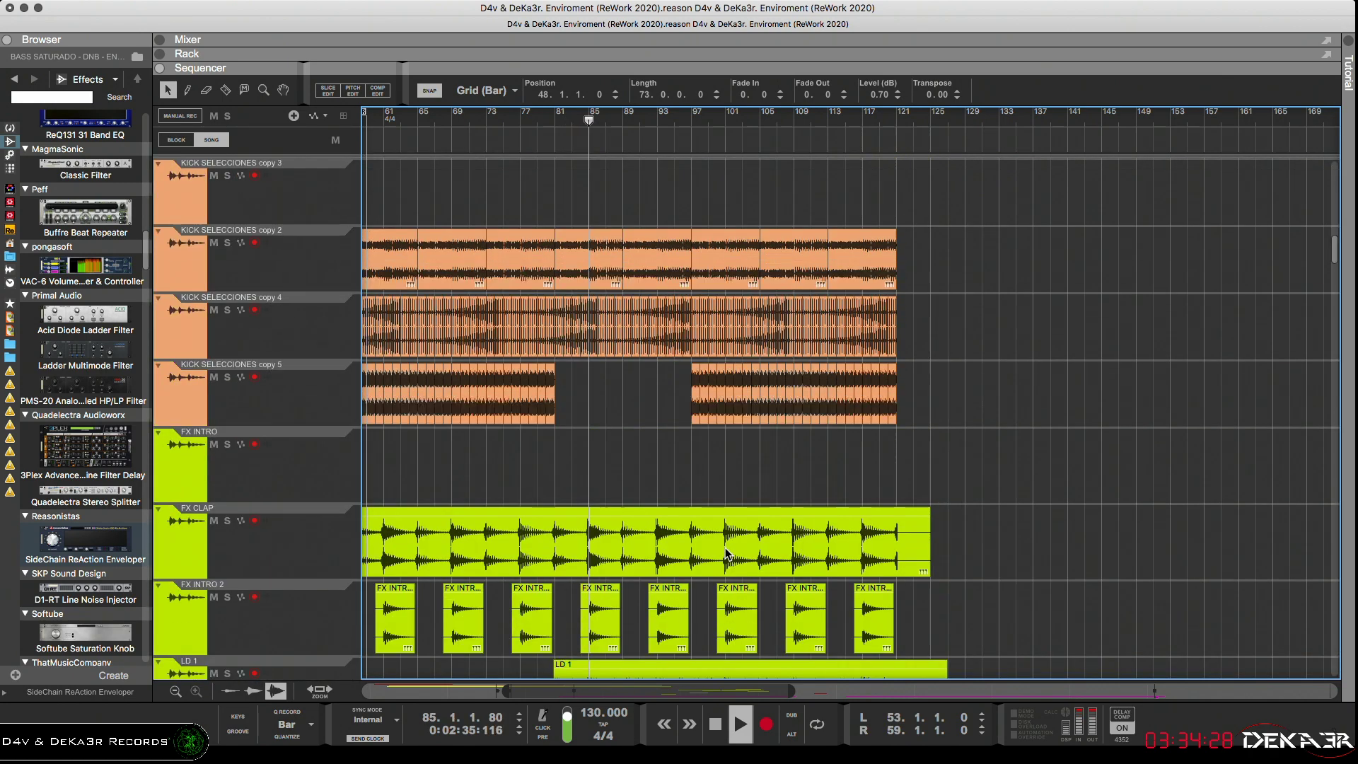
scroll(724, 547, "up", 8)
scroll(725, 547, "down", 8)
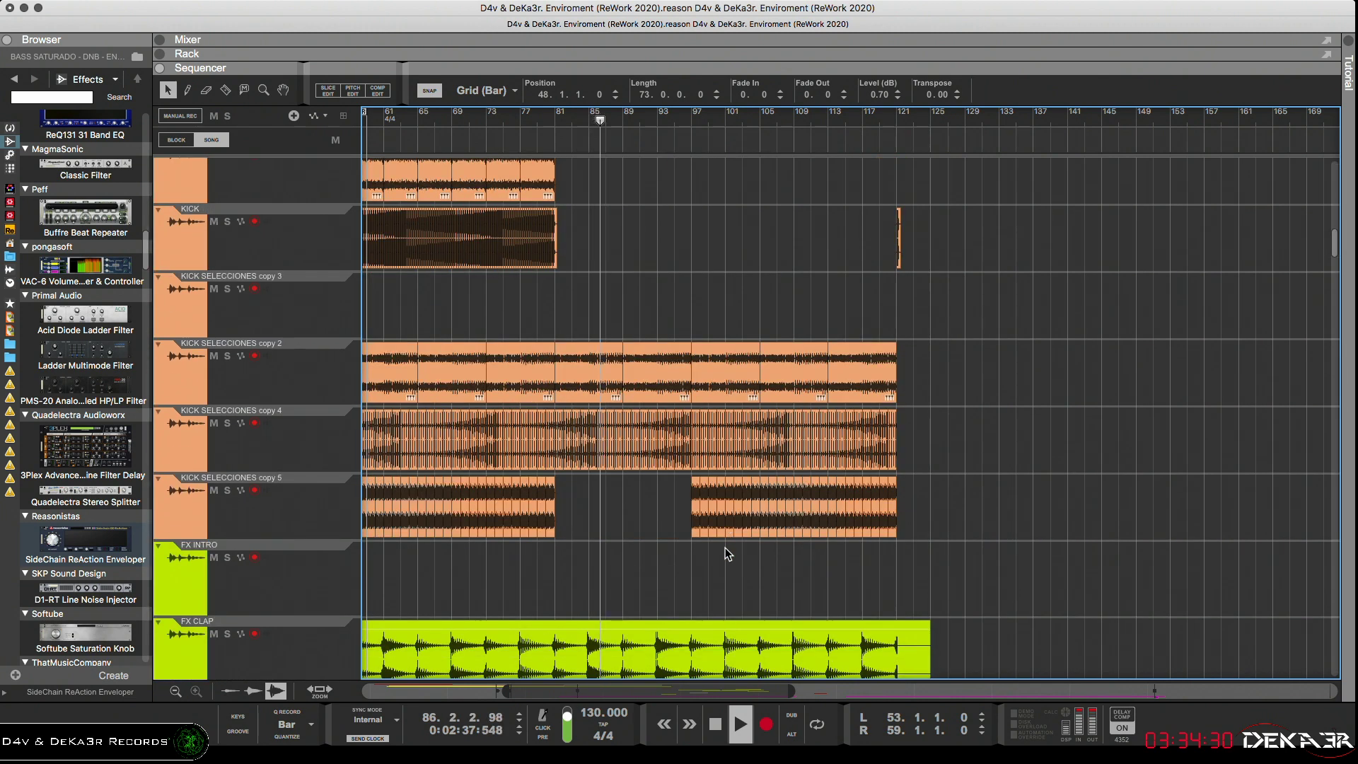
scroll(726, 551, "up", 7)
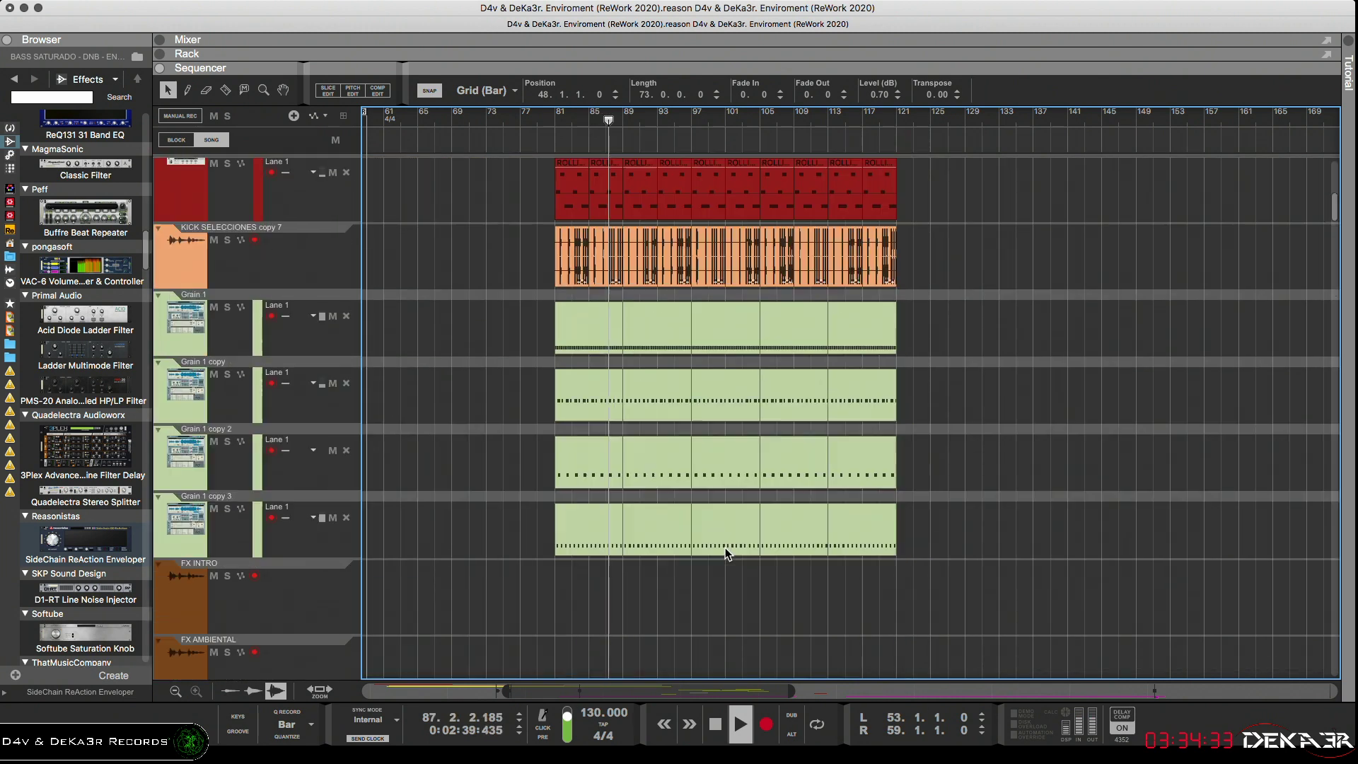
scroll(726, 552, "down", 1)
scroll(725, 552, "up", 7)
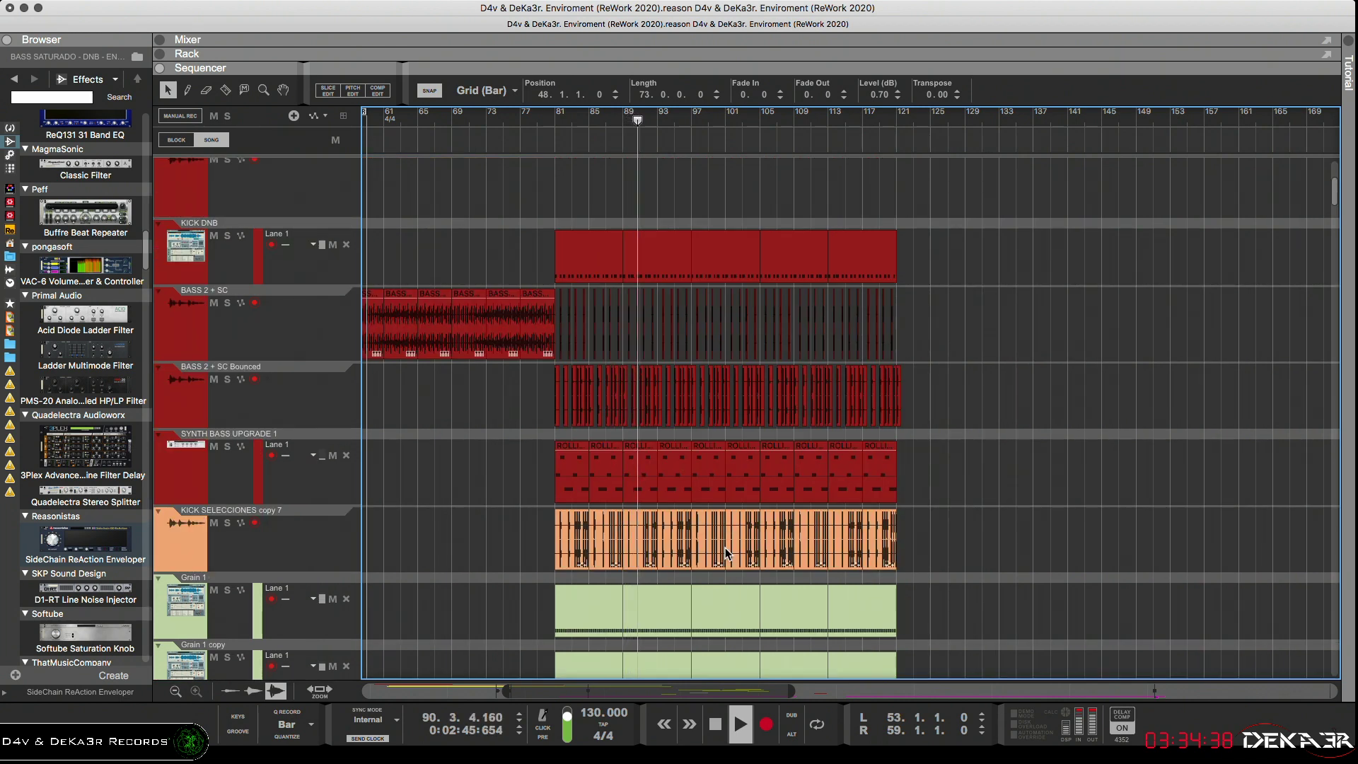
scroll(725, 549, "down", 5)
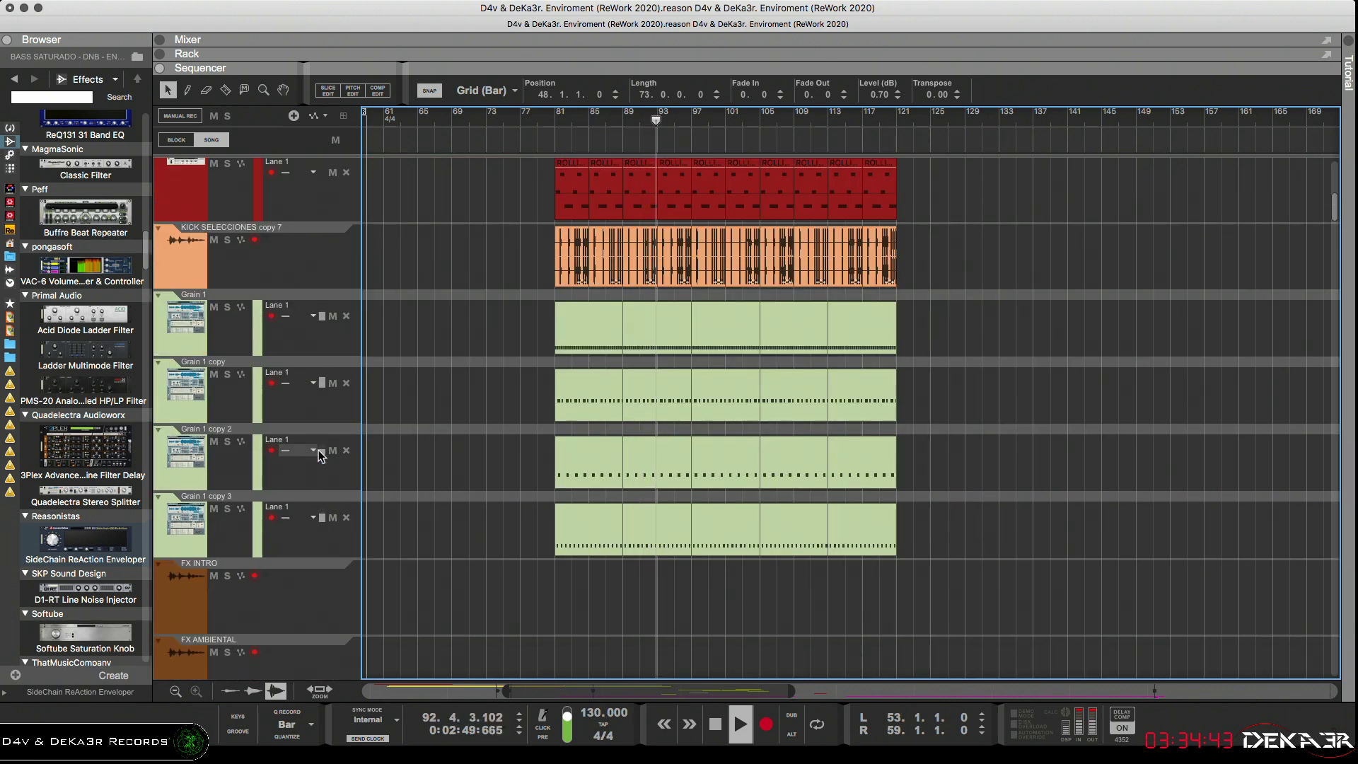
left_click(227, 442)
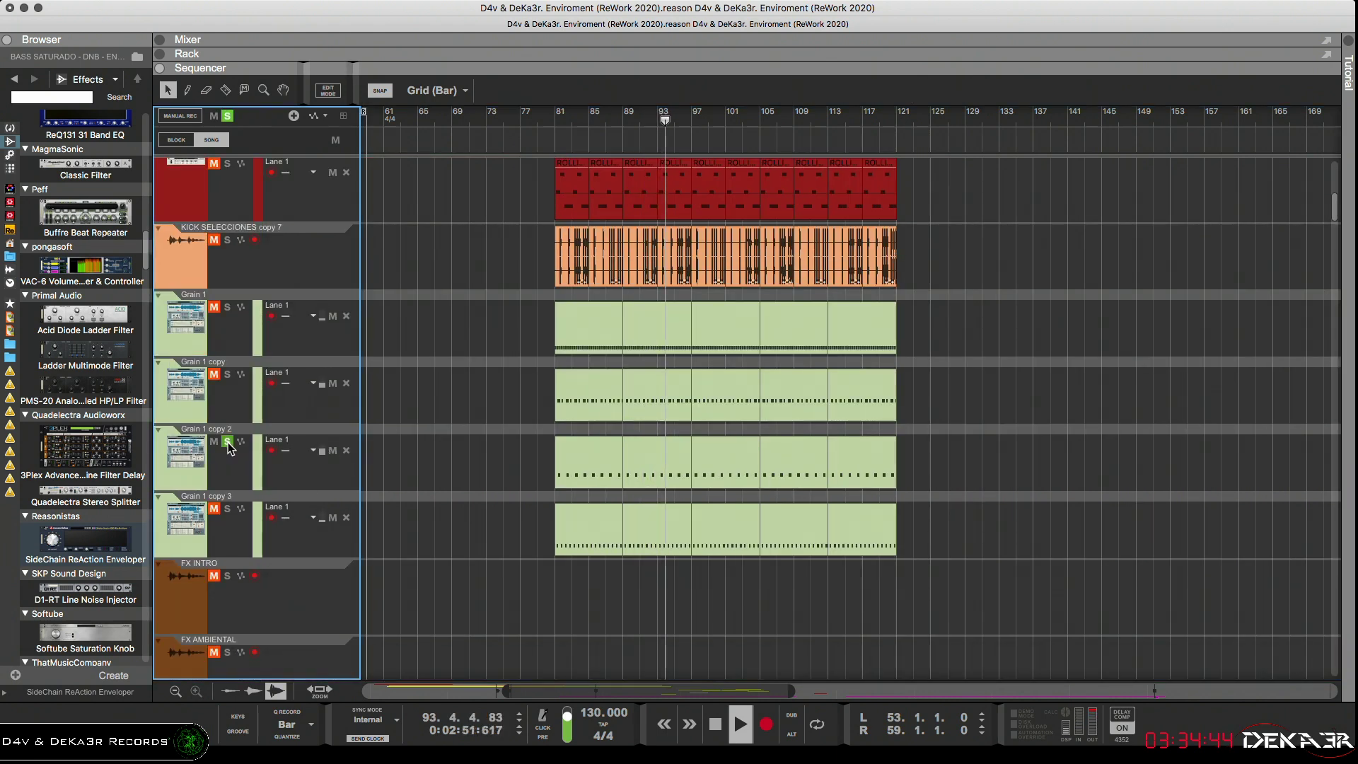
Clear the solo on Grain 1 copy 2 and replay the full mix from bar 81
left_click(228, 441)
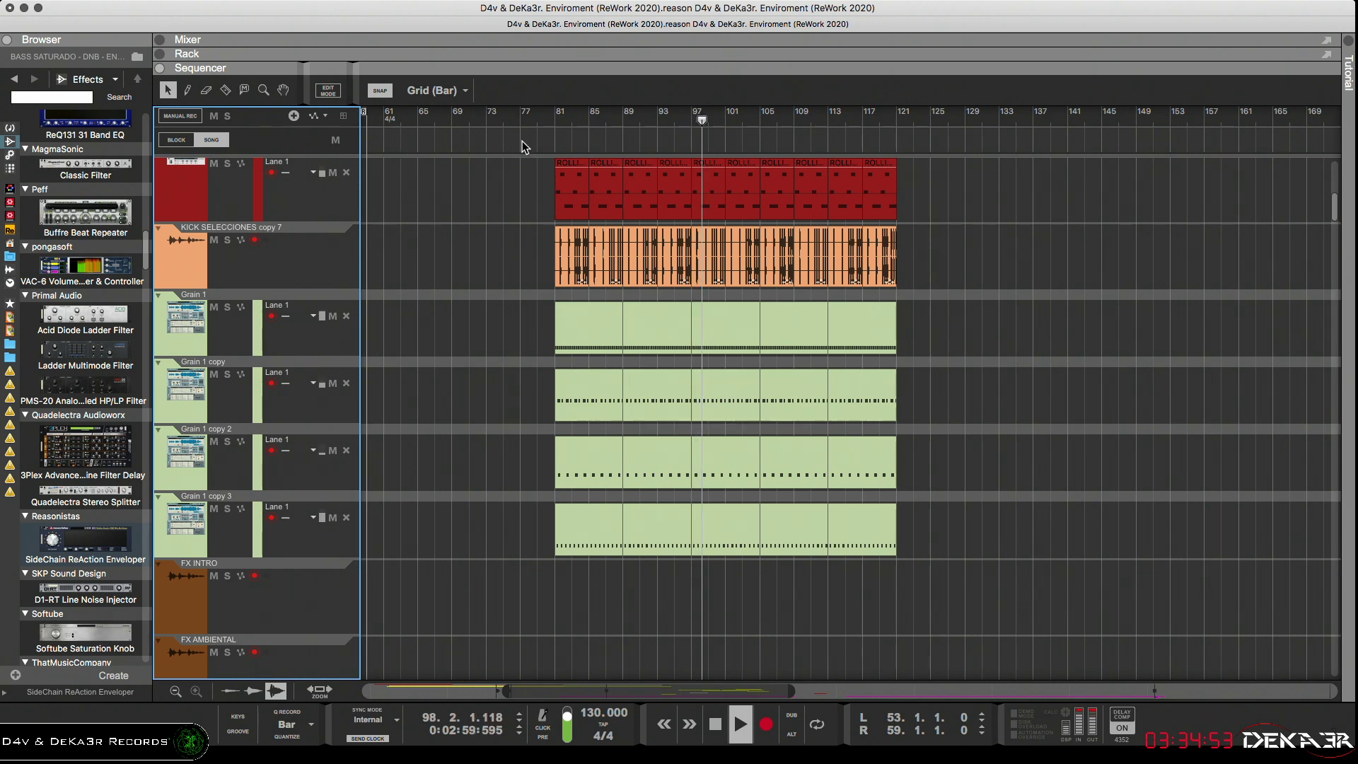
left_click(551, 121)
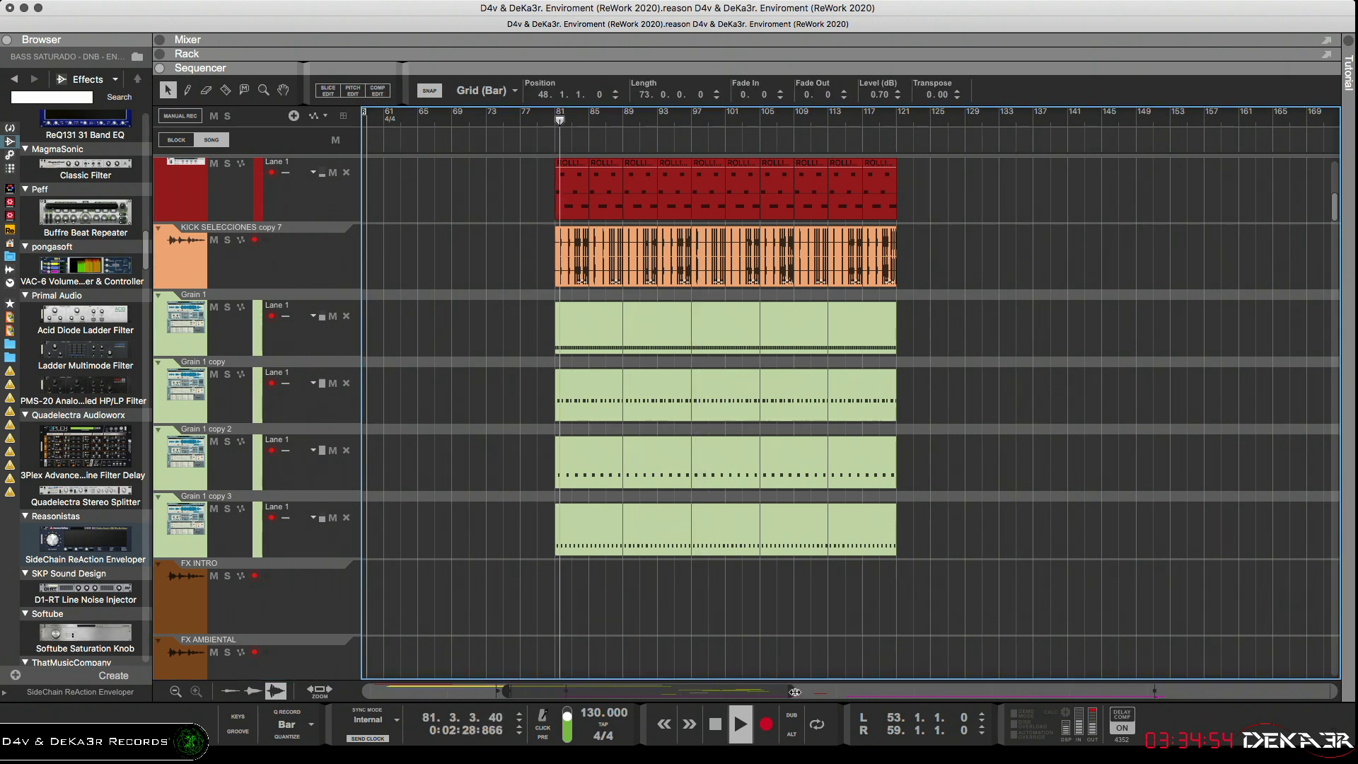
Find the DNB INIT track at the end of the track list, move all its clips back to start at bar 89 and unmute its lane
left_click_drag(798, 691, 1101, 627)
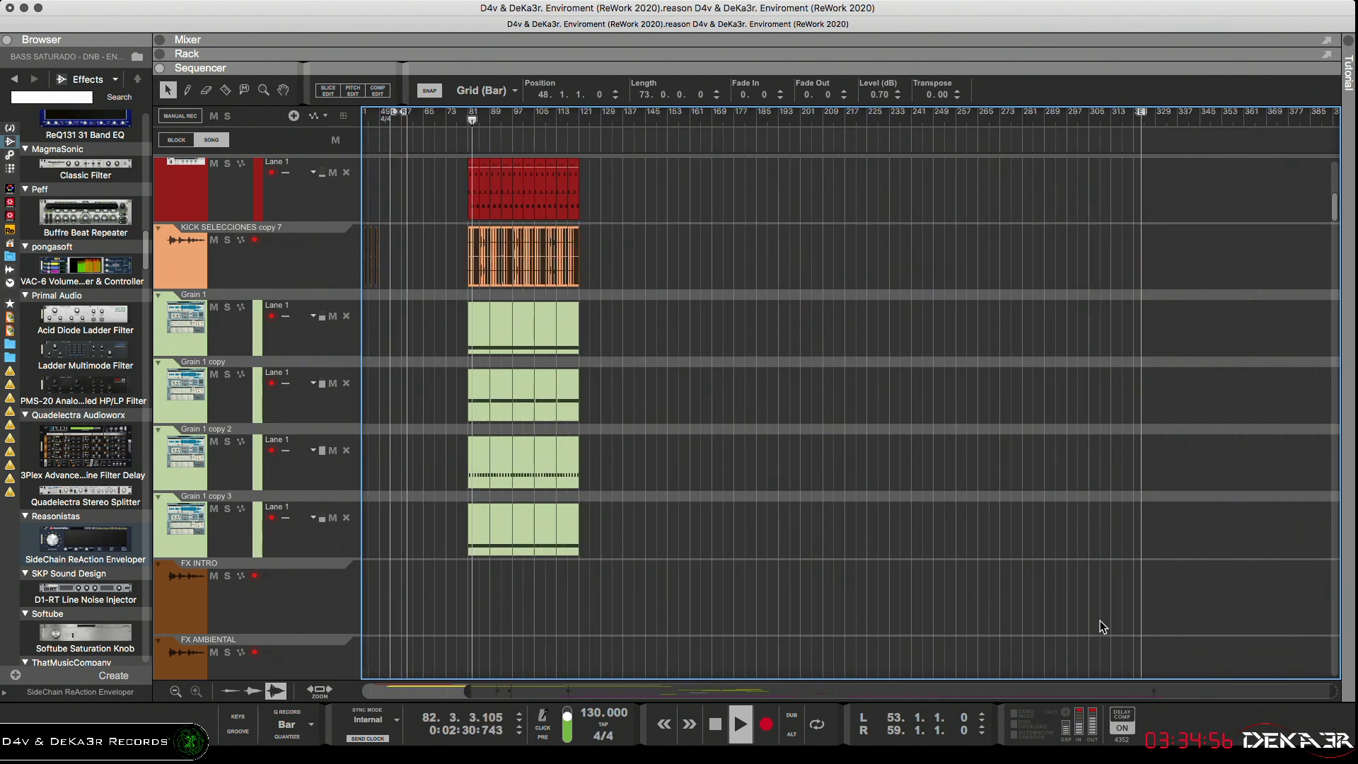
scroll(913, 629, "up", 15)
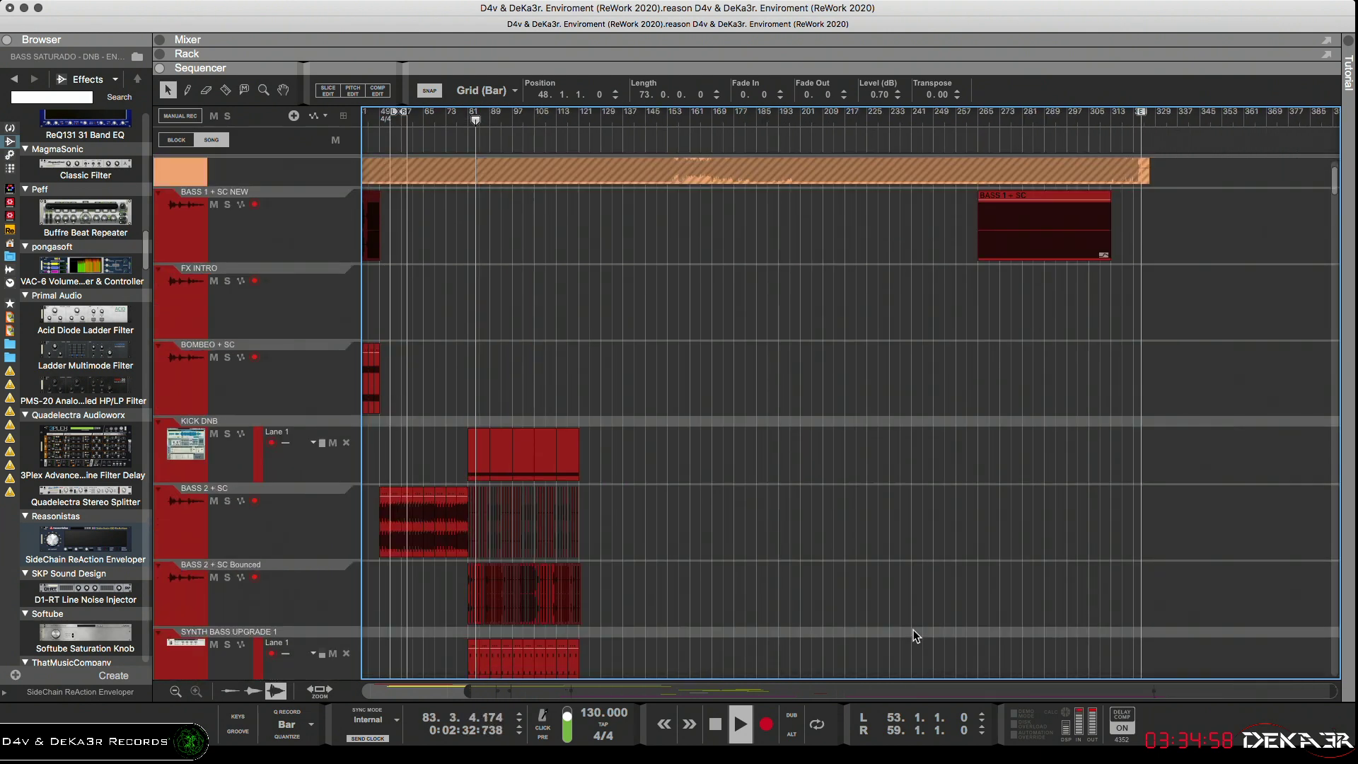
scroll(912, 629, "down", 15)
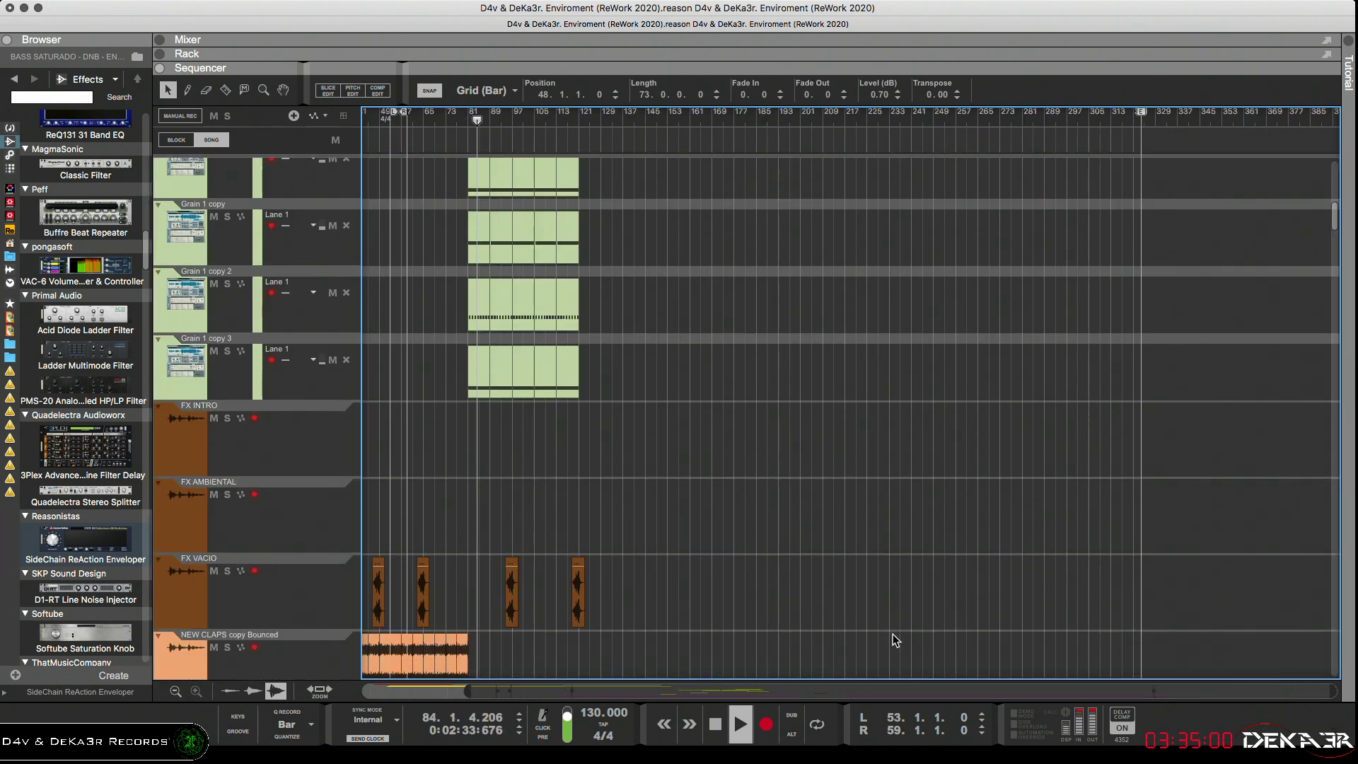
scroll(893, 637, "down", 20)
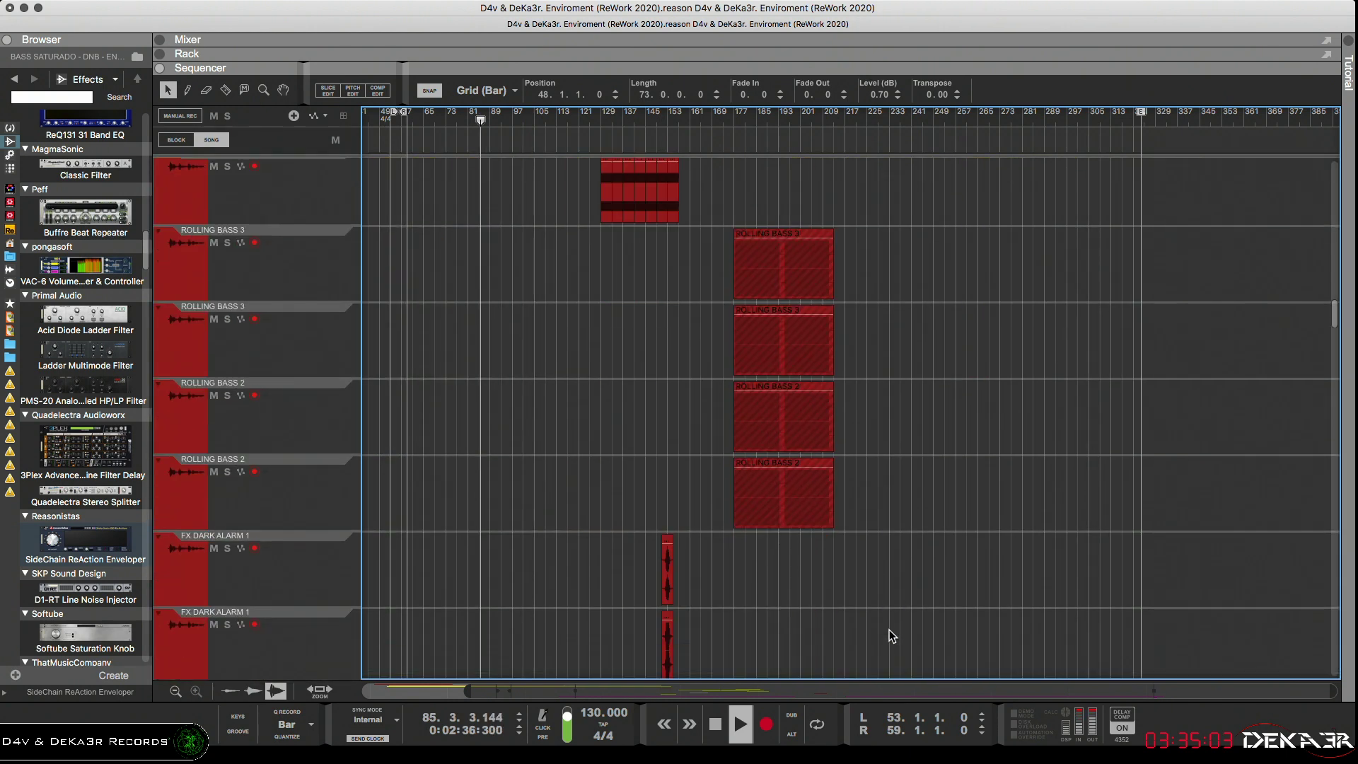
scroll(889, 630, "down", 20)
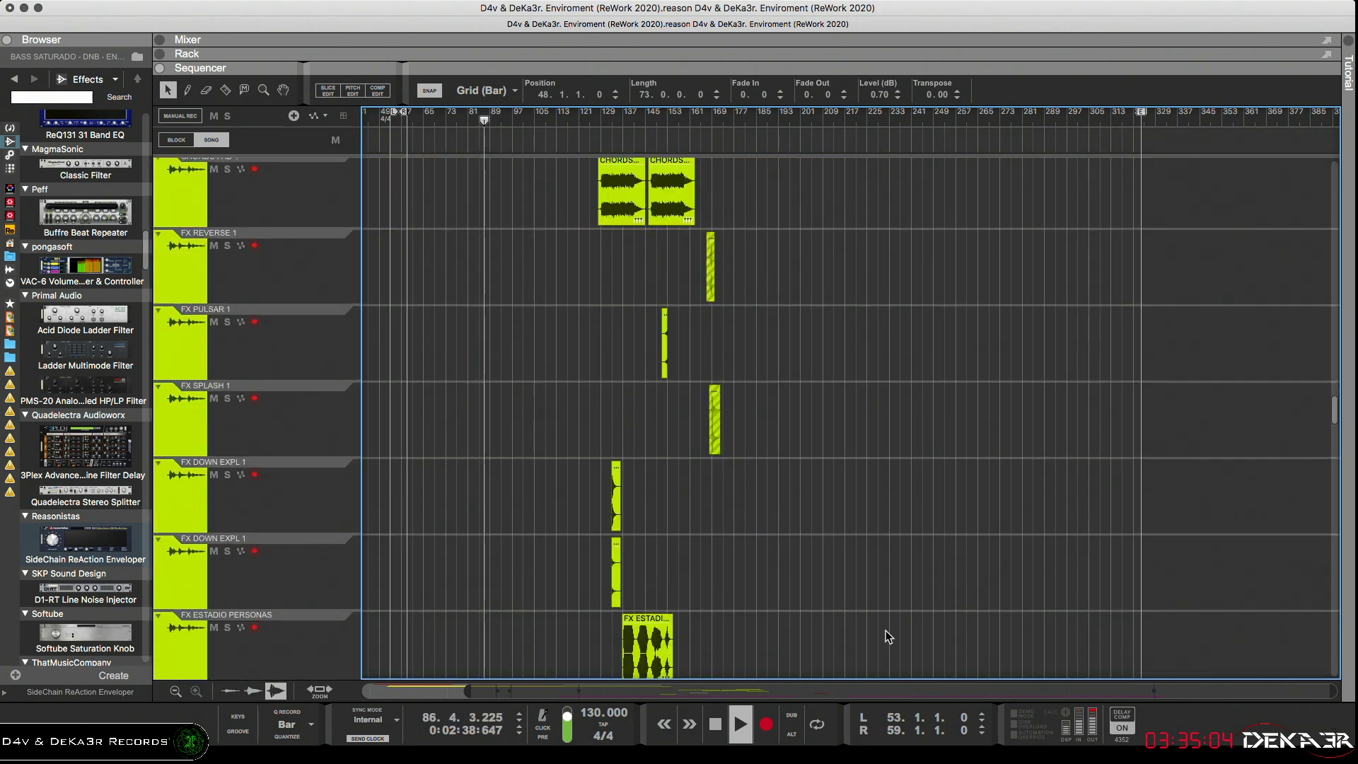
scroll(888, 638, "down", 20)
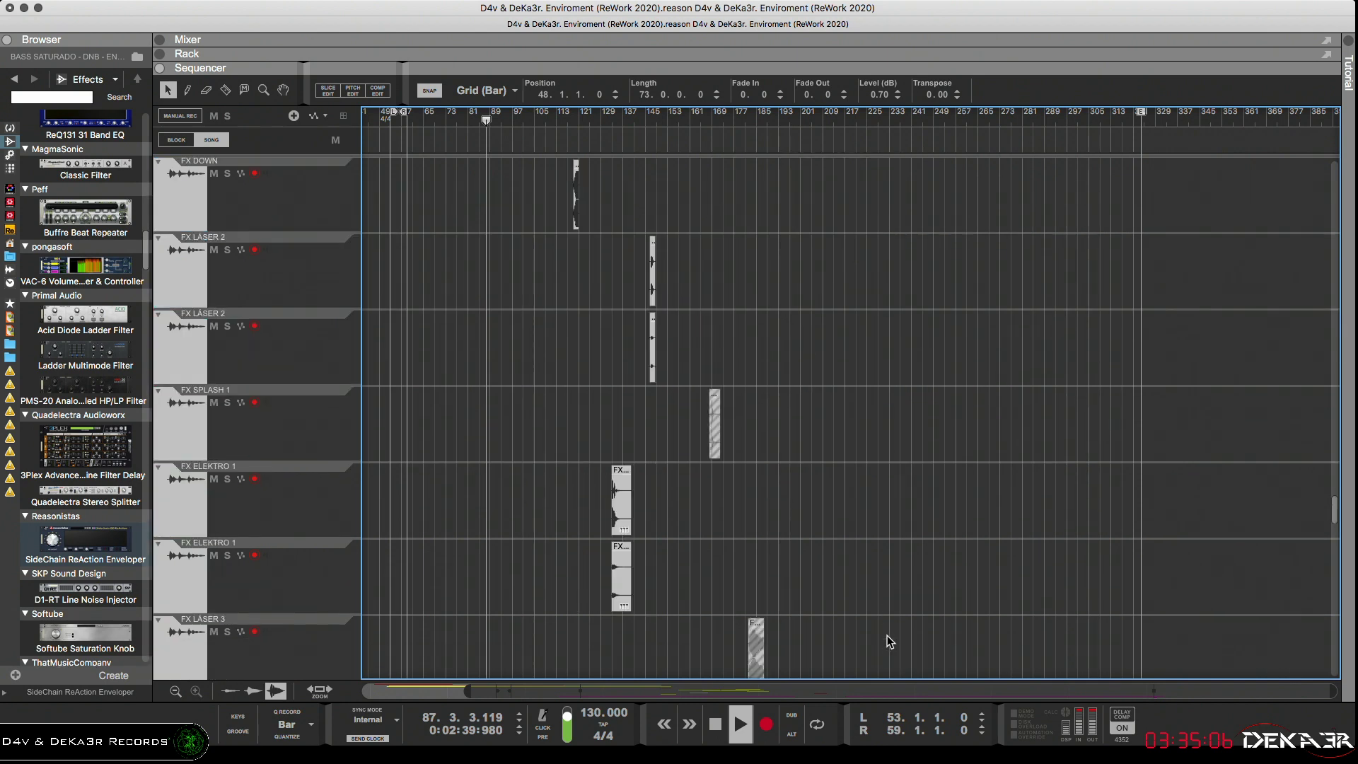
scroll(888, 641, "down", 20)
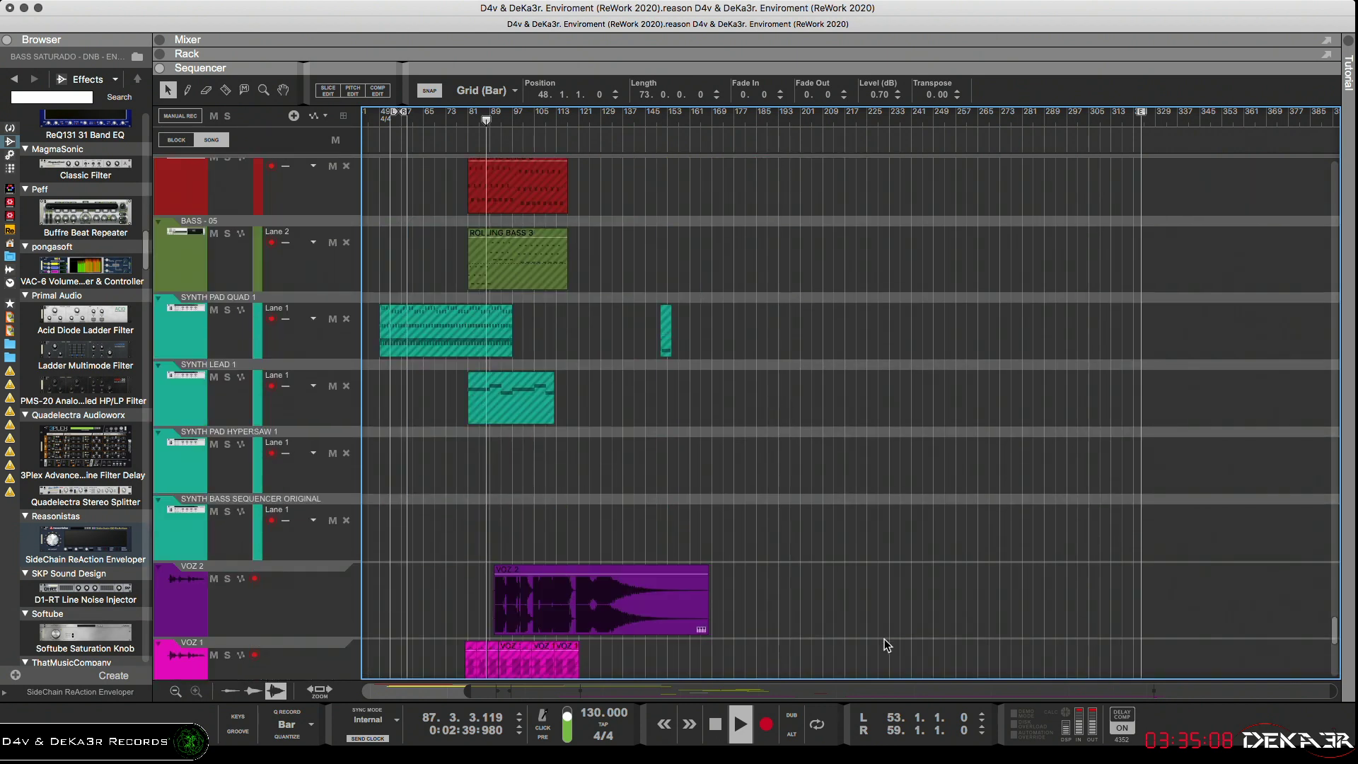
scroll(884, 638, "down", 10)
left_click(1142, 641)
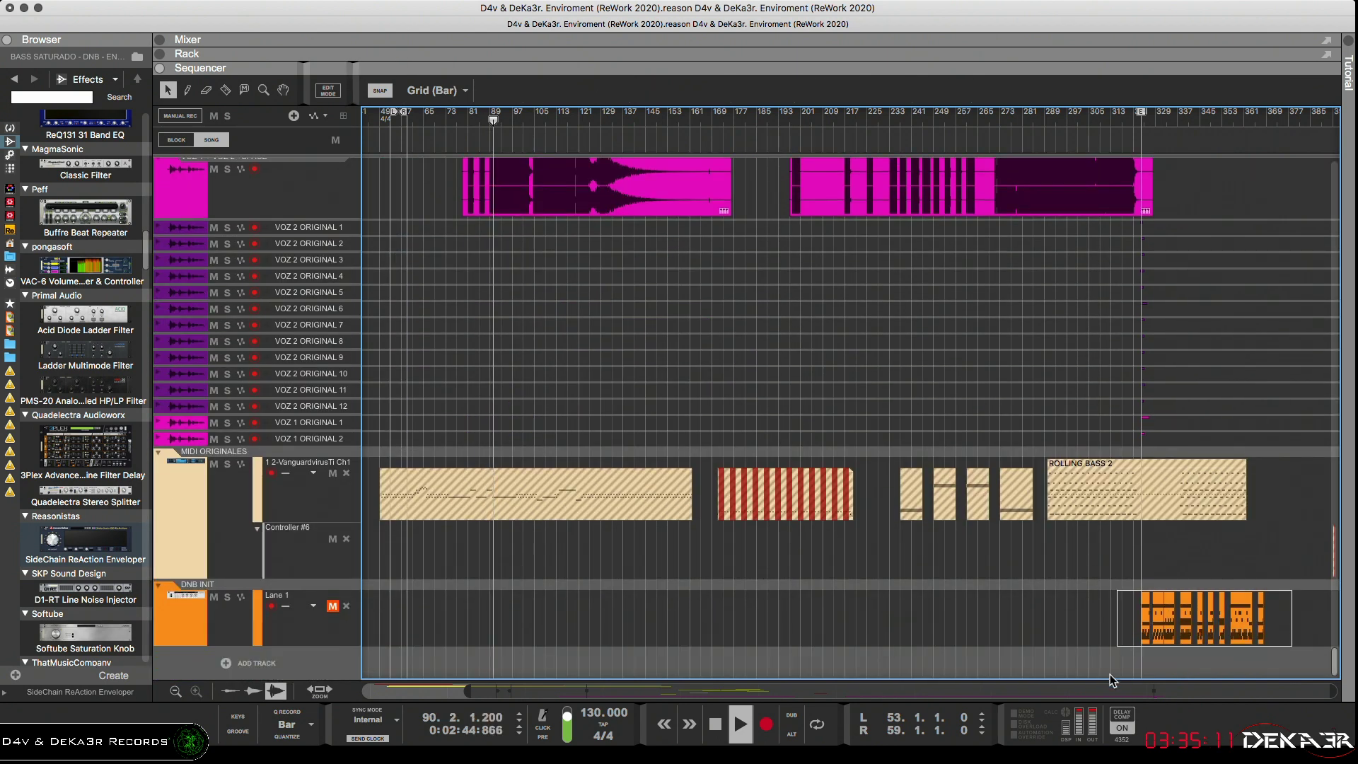
left_click_drag(1163, 638, 506, 668)
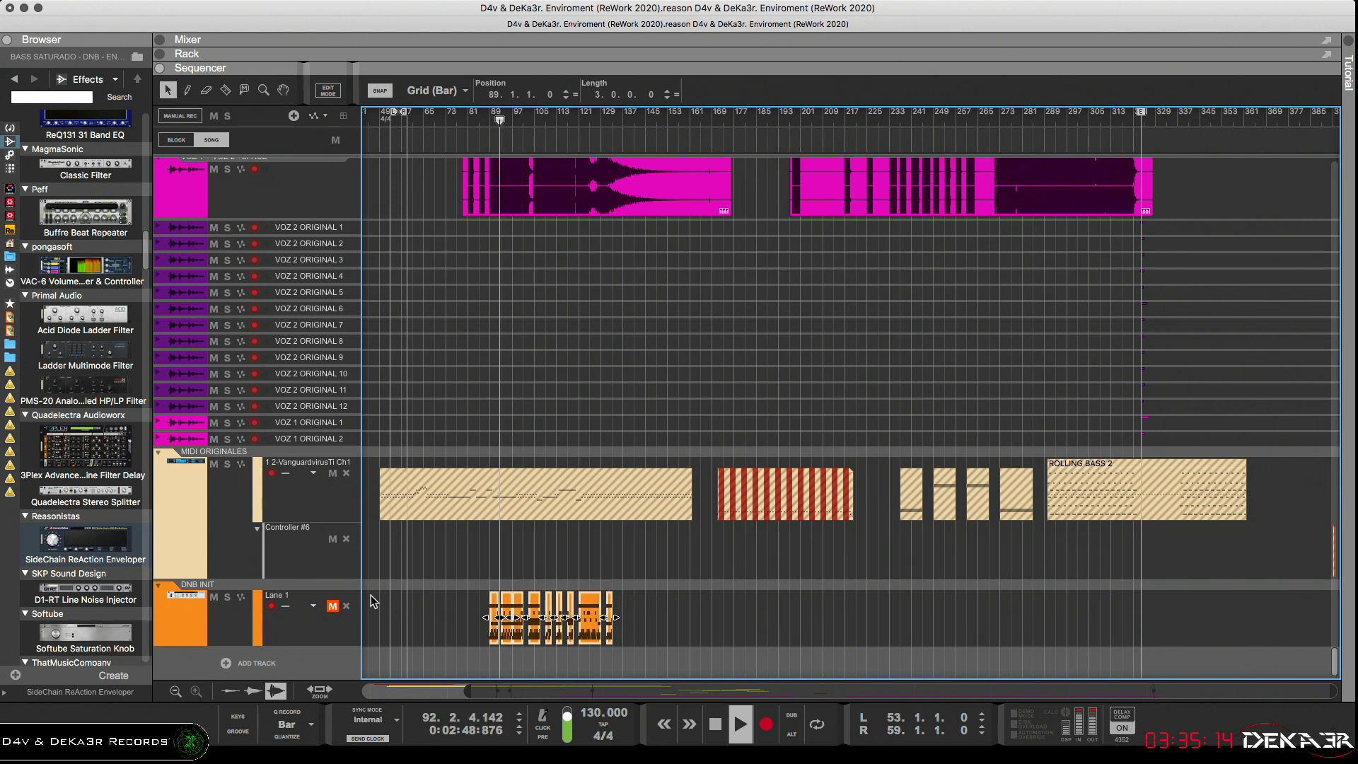
left_click(334, 606)
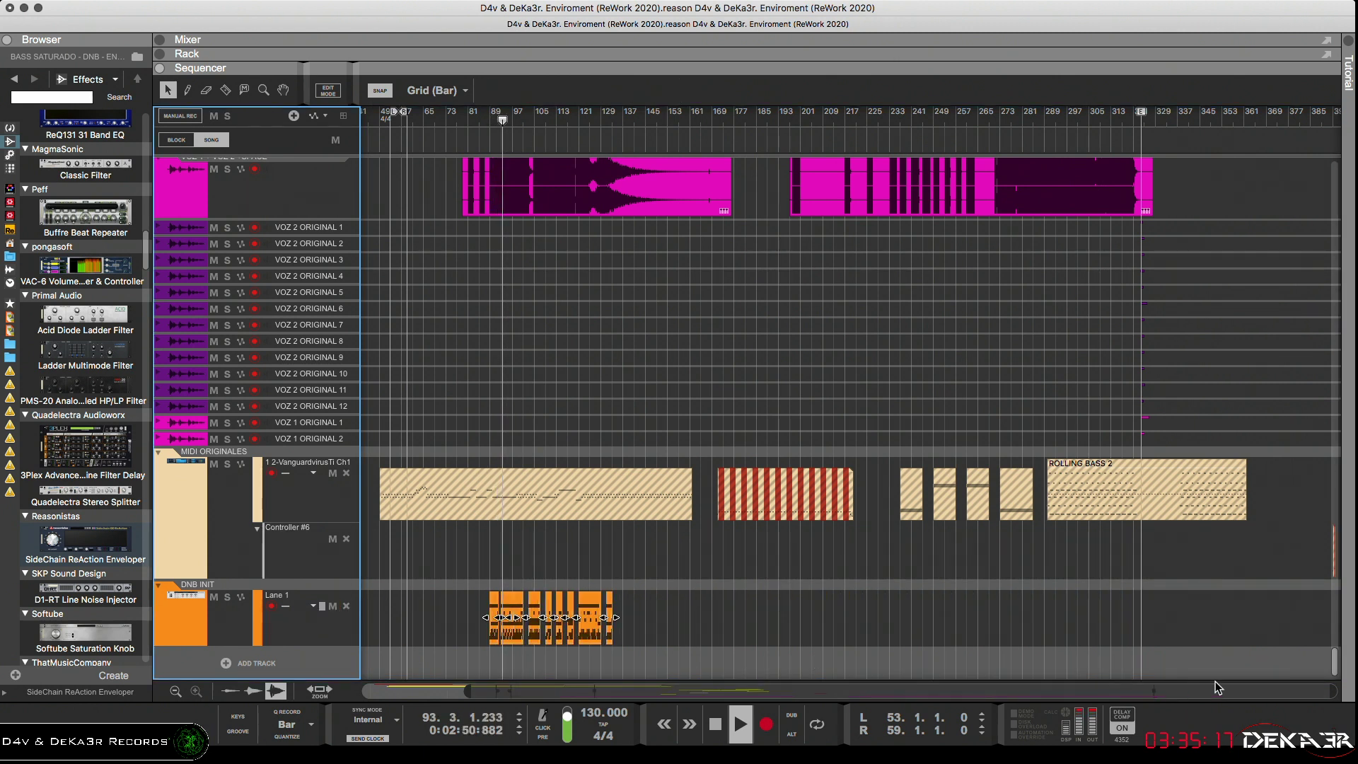
Move the DNB INIT track up the track list, between Grain 1 copy 3 and the FX INTRO below it
left_click_drag(1125, 681, 795, 689)
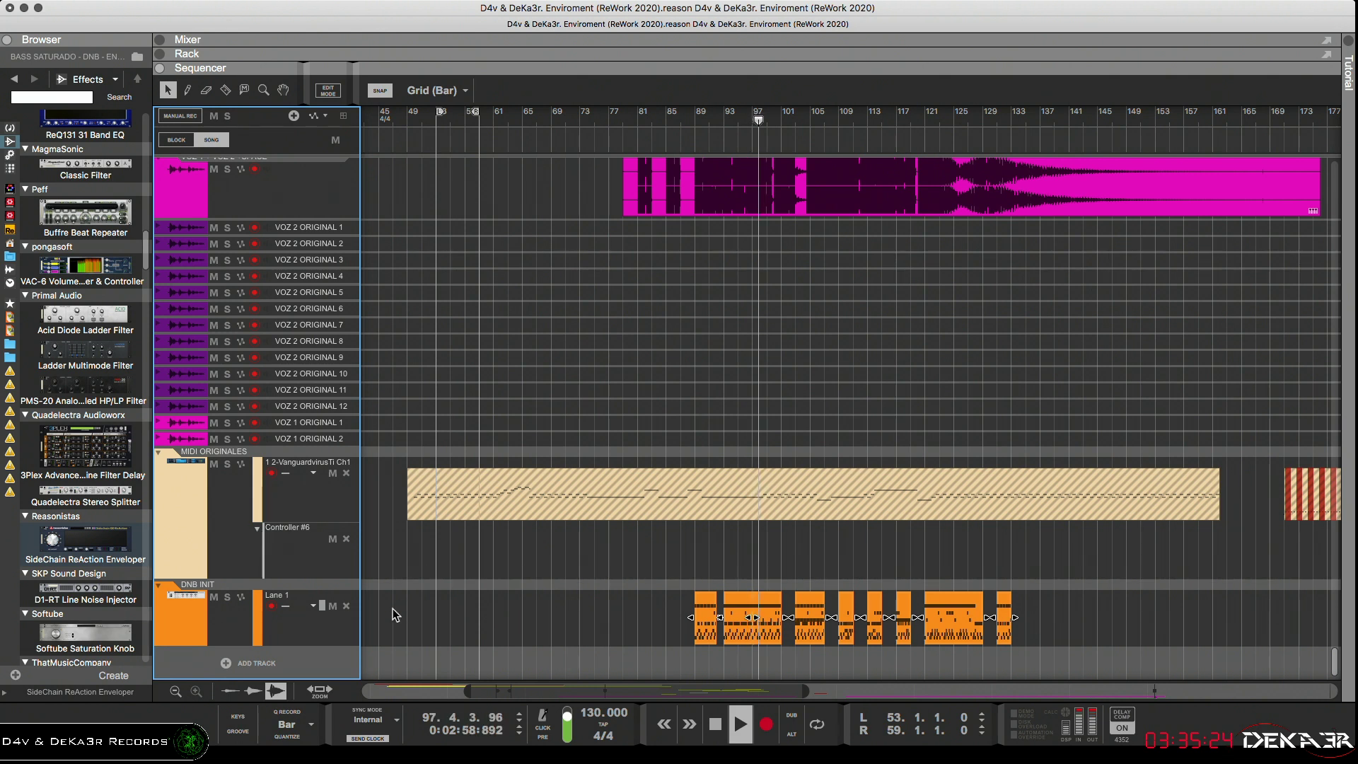
mouse_move(158, 603)
left_mouse_down()
mouse_move(219, 495)
mouse_move(160, 614)
left_mouse_up()
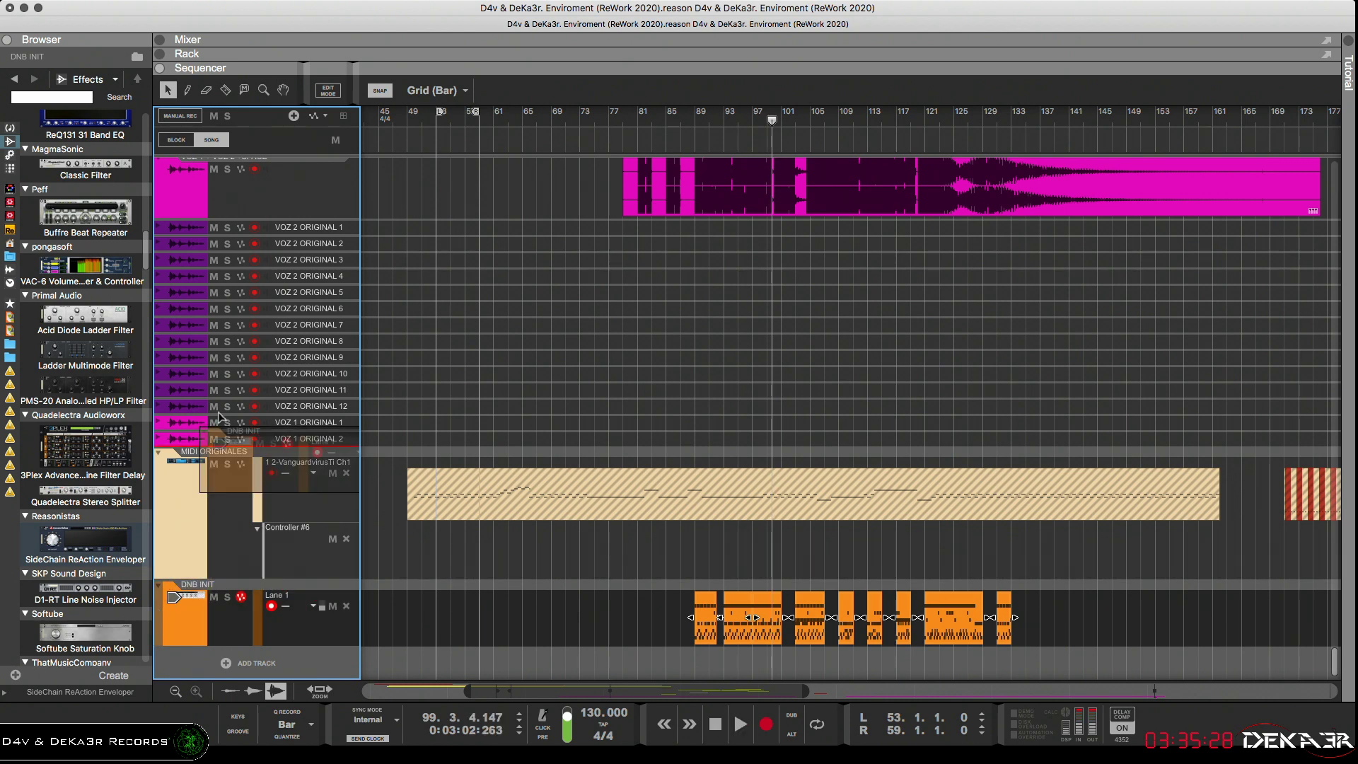
left_click_drag(219, 417, 270, 118)
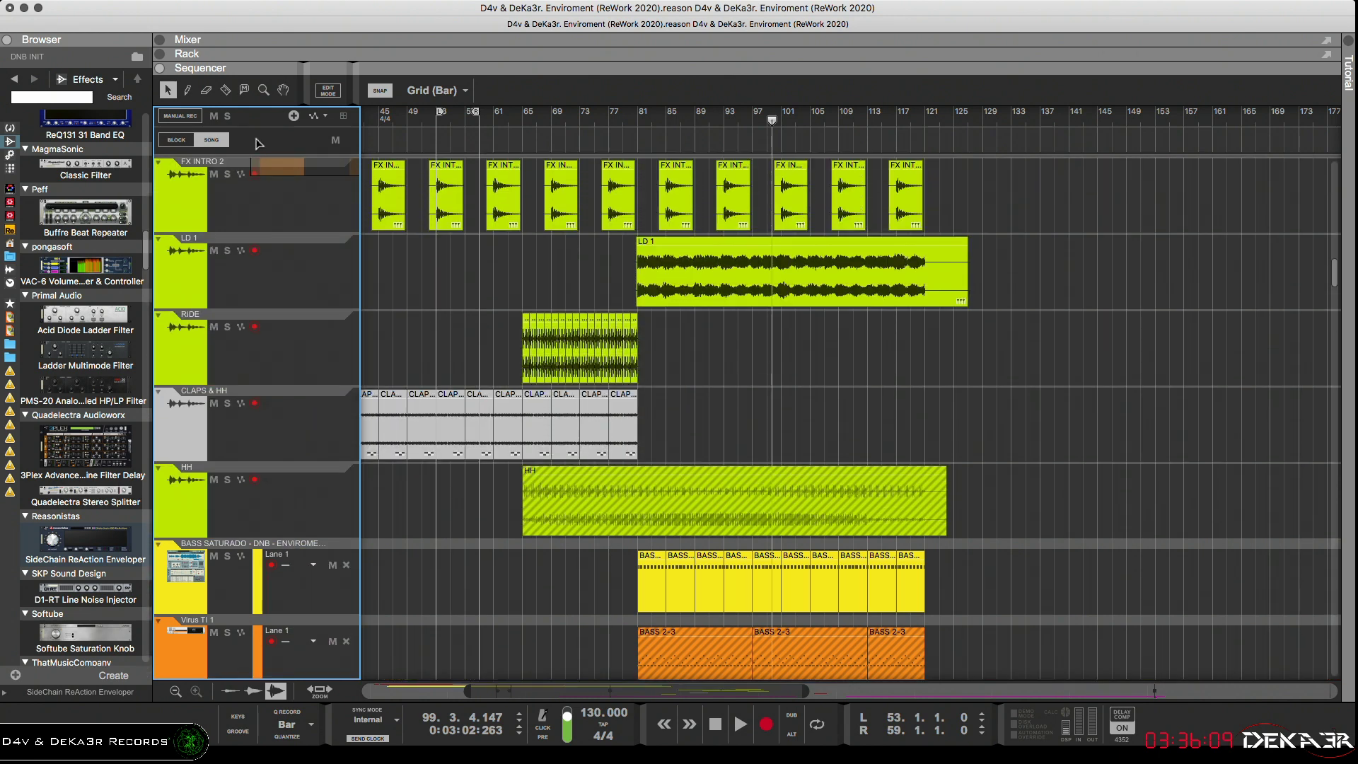
scroll(258, 144, "up", 10)
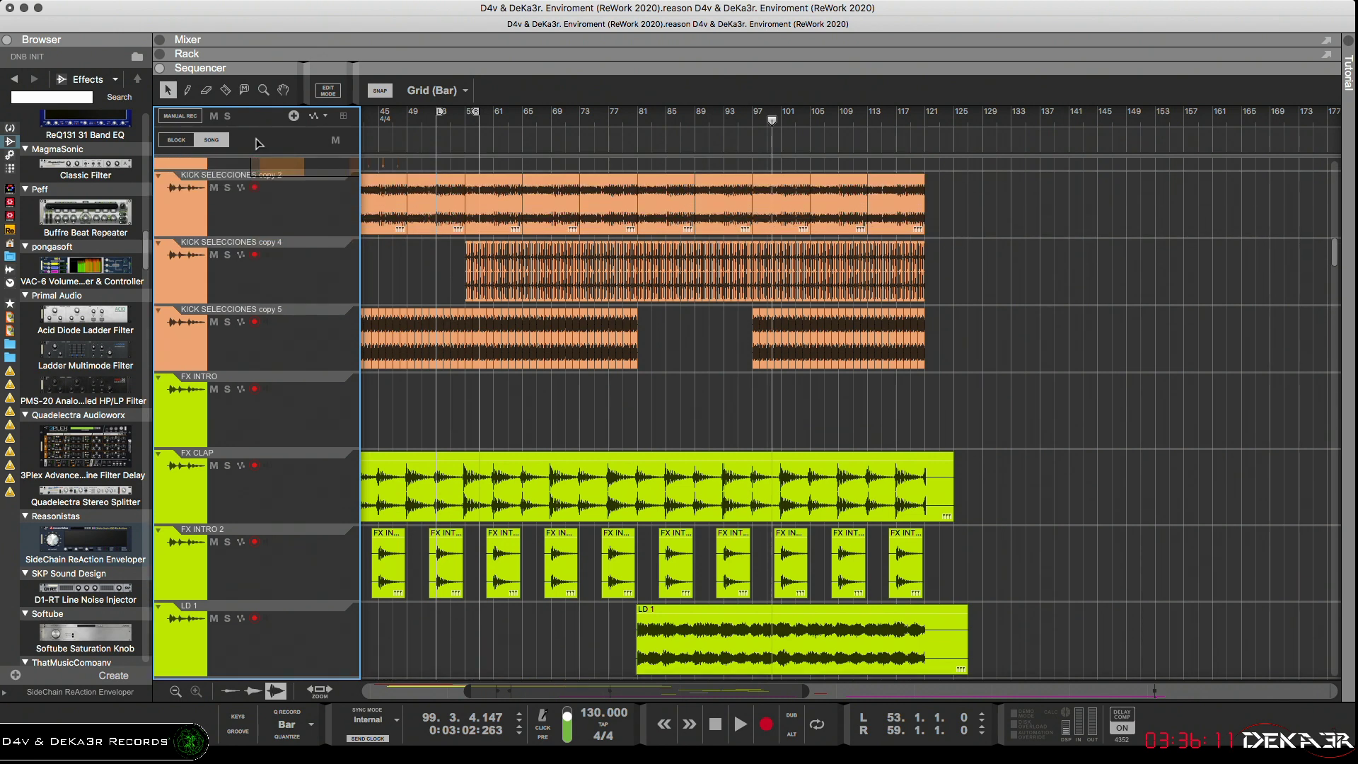
scroll(258, 143, "up", 10)
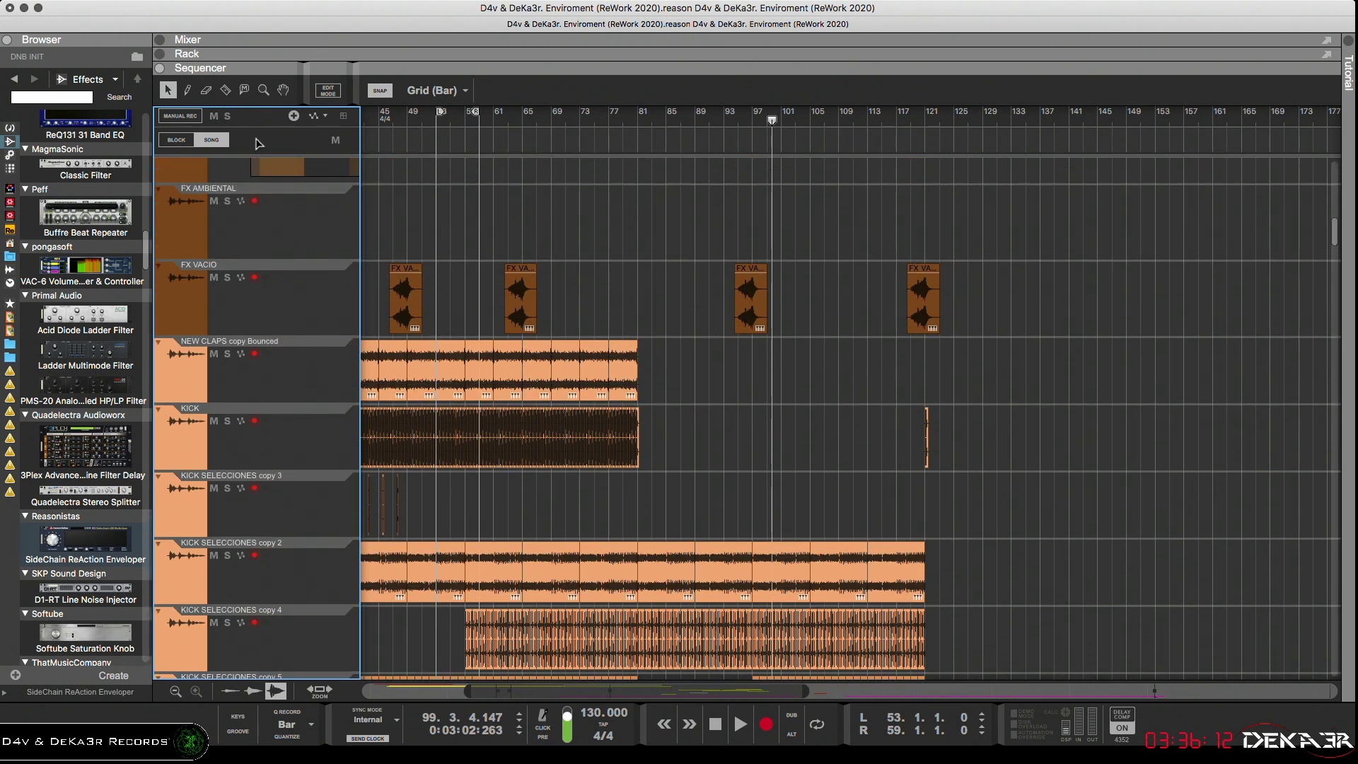
scroll(258, 141, "up", 6)
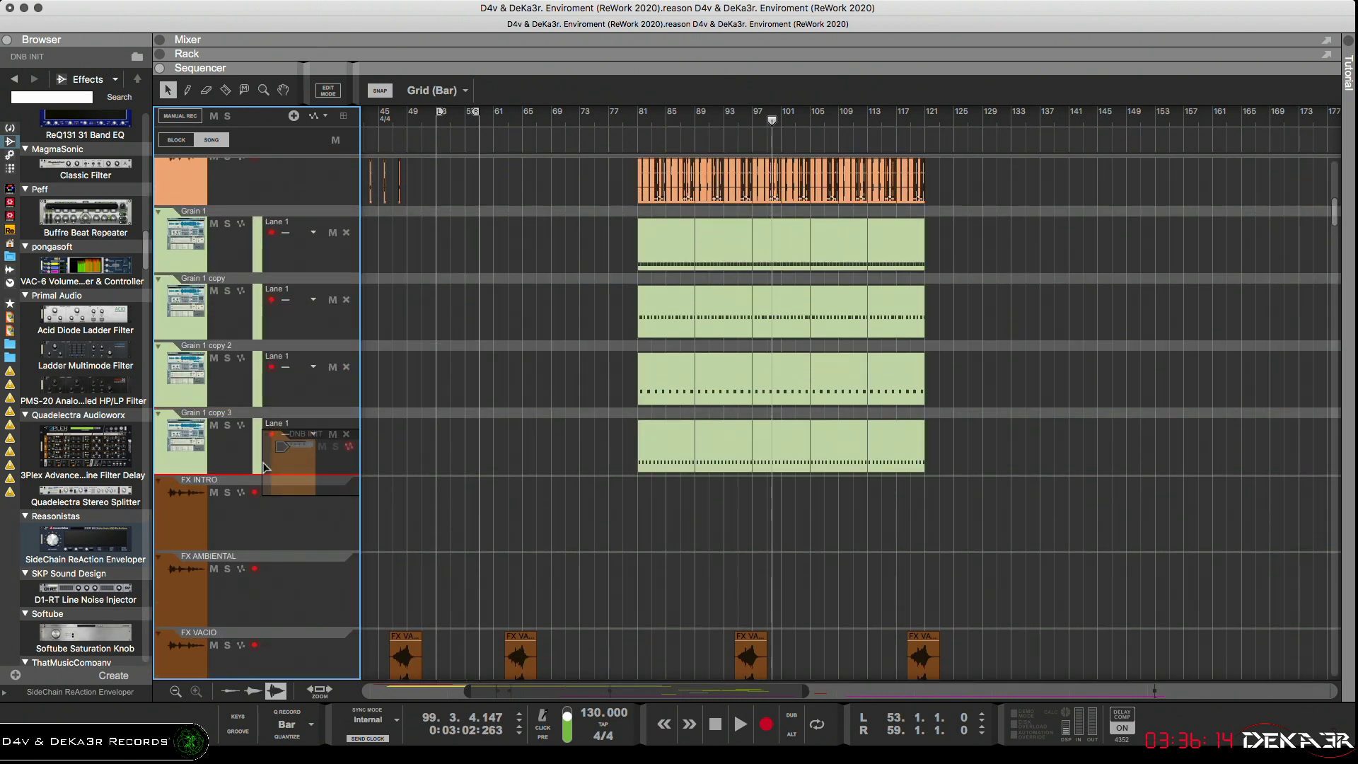
key("super+z")
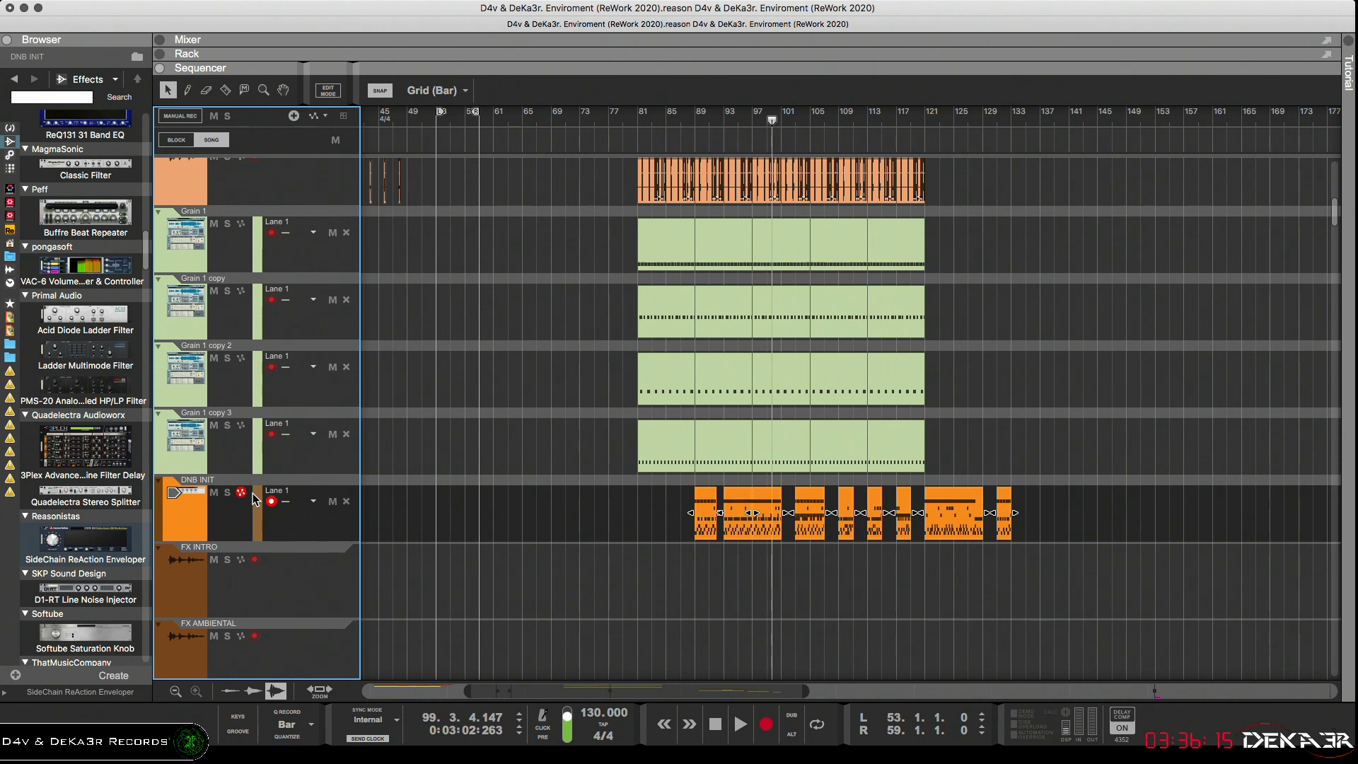
Play from about bar 79 and mute Grain 1 and its three copies
left_click(715, 581)
left_click(626, 122)
key("space")
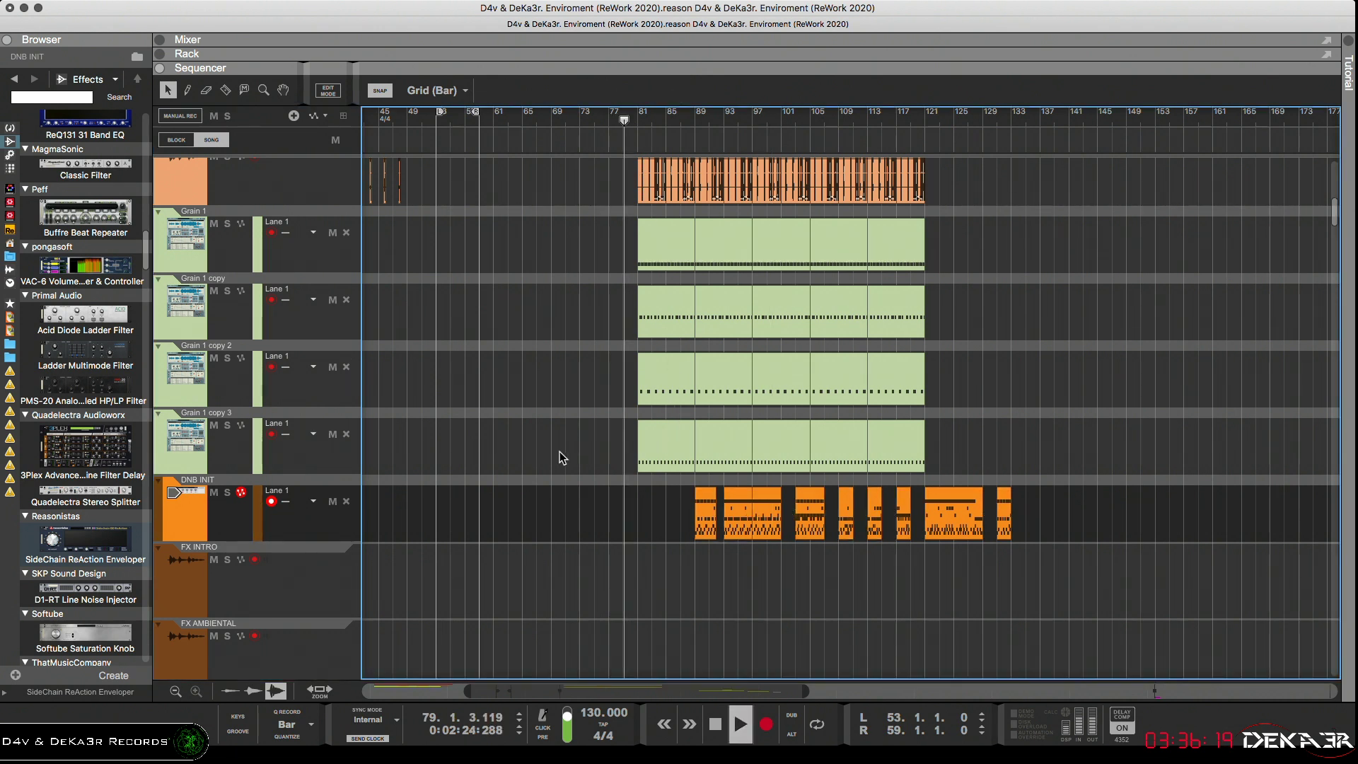
left_click(213, 425)
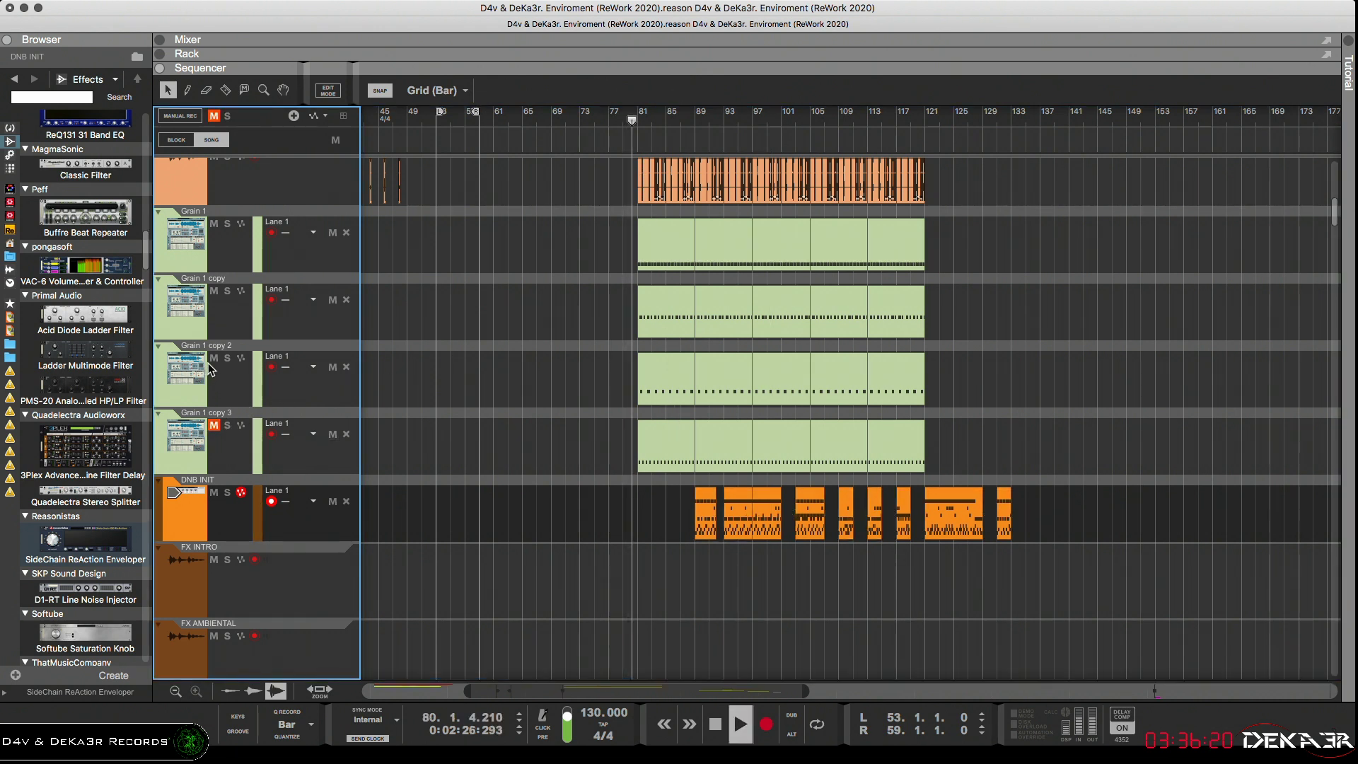
left_click(214, 358)
left_click(214, 290)
left_click(214, 224)
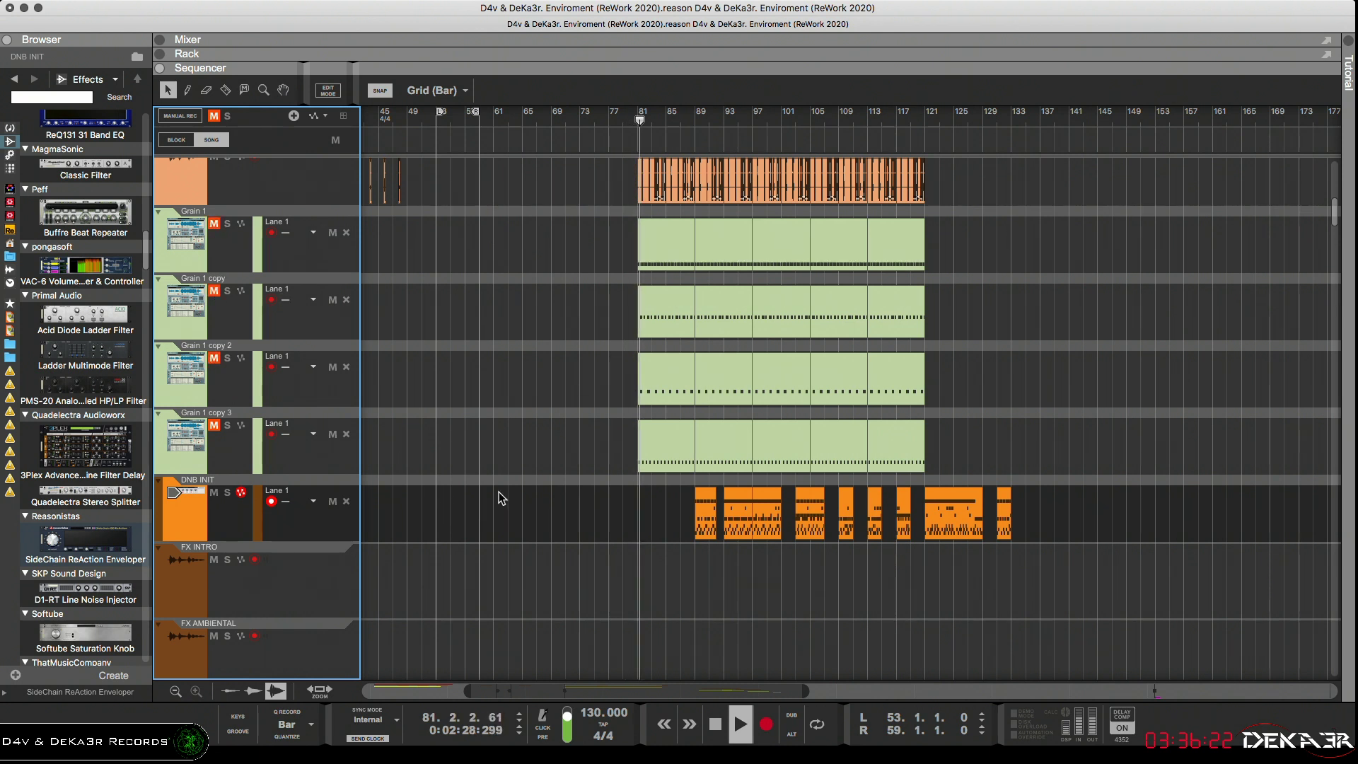
Spread the early DNB INIT clips to bars 85, 89, 95 and 102, trying one at bar 100 before parking it near bar 140
left_click_drag(1053, 486, 678, 527)
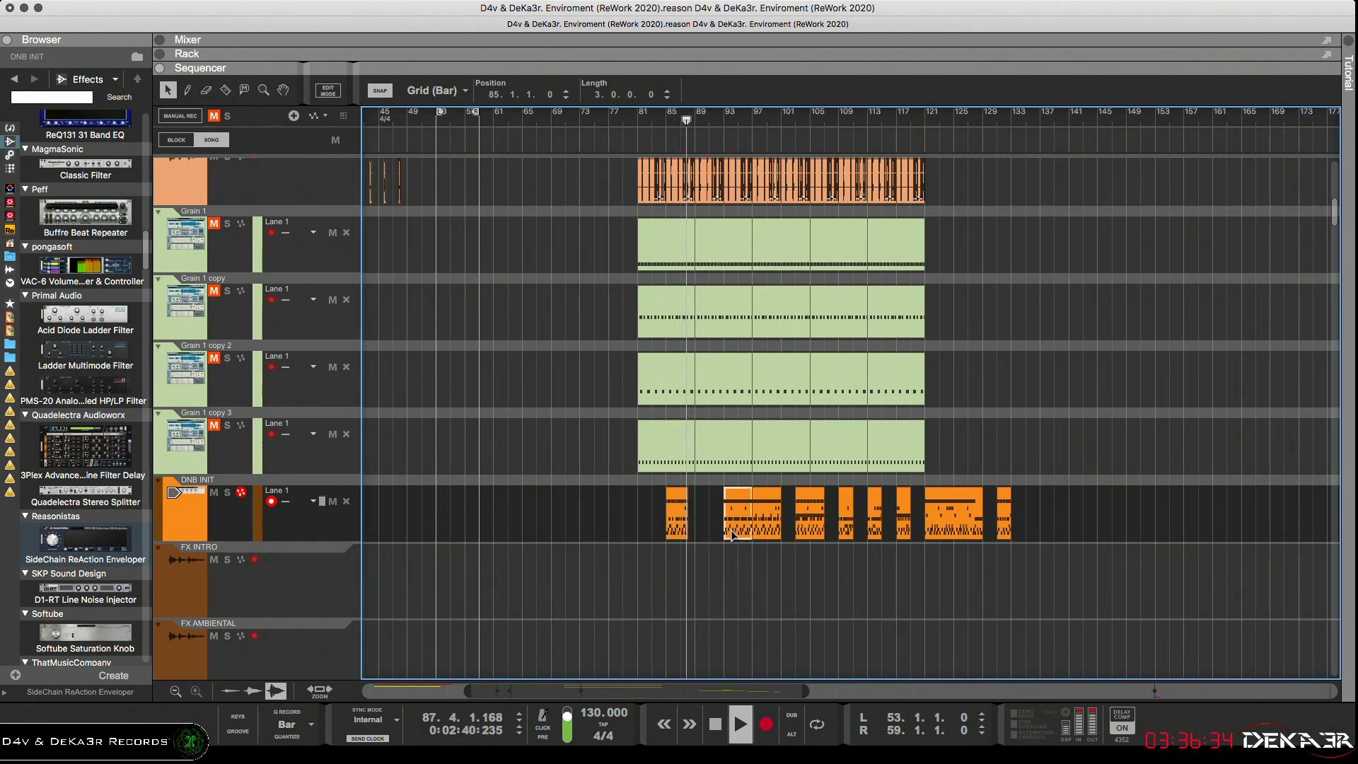
left_click_drag(748, 540, 720, 542)
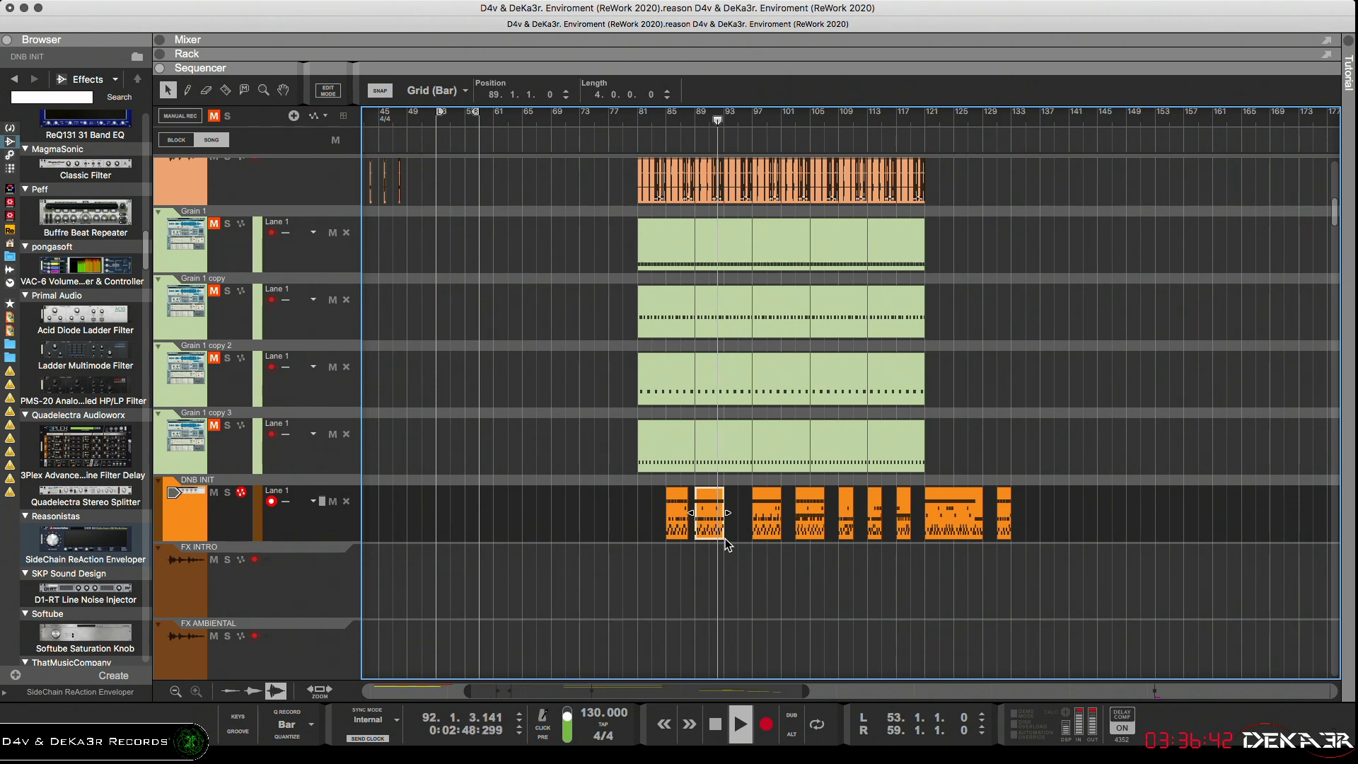
left_click_drag(754, 539, 740, 539)
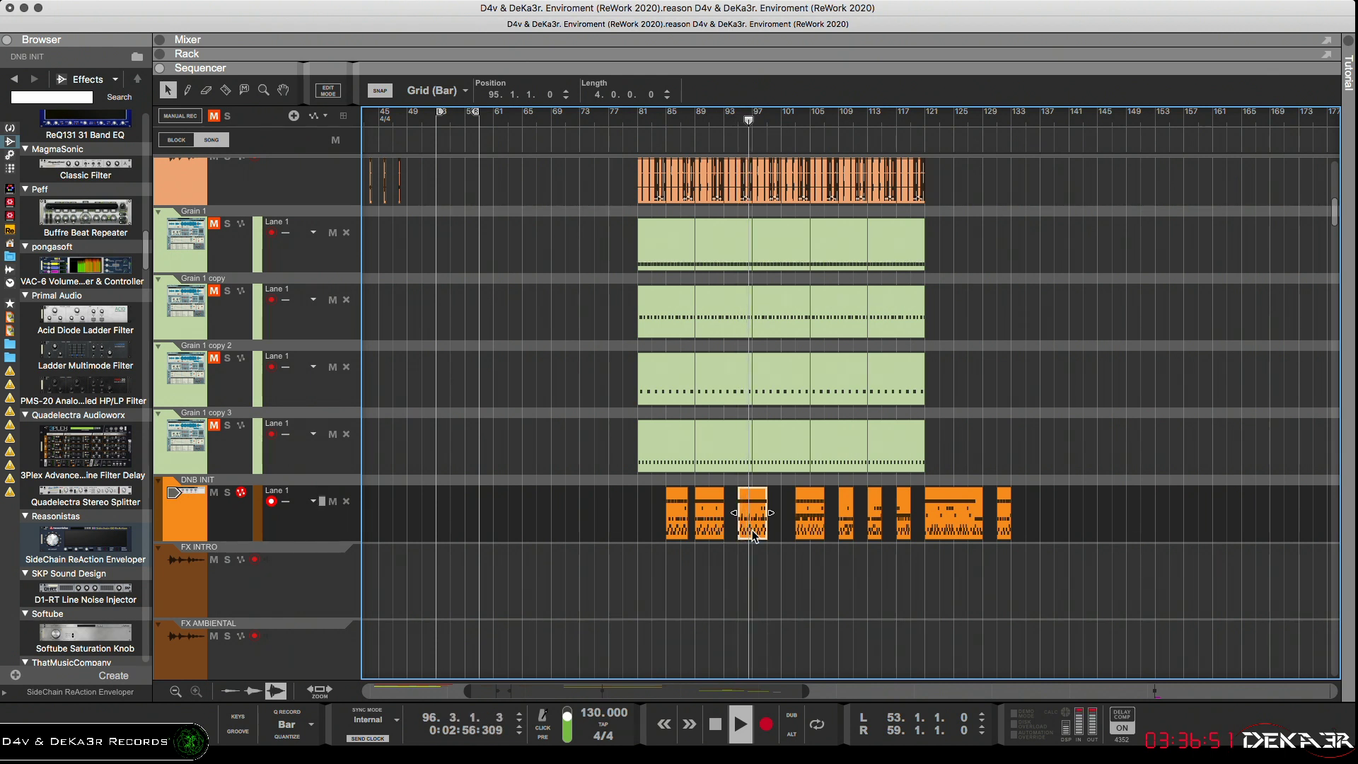
left_click_drag(756, 532, 790, 534)
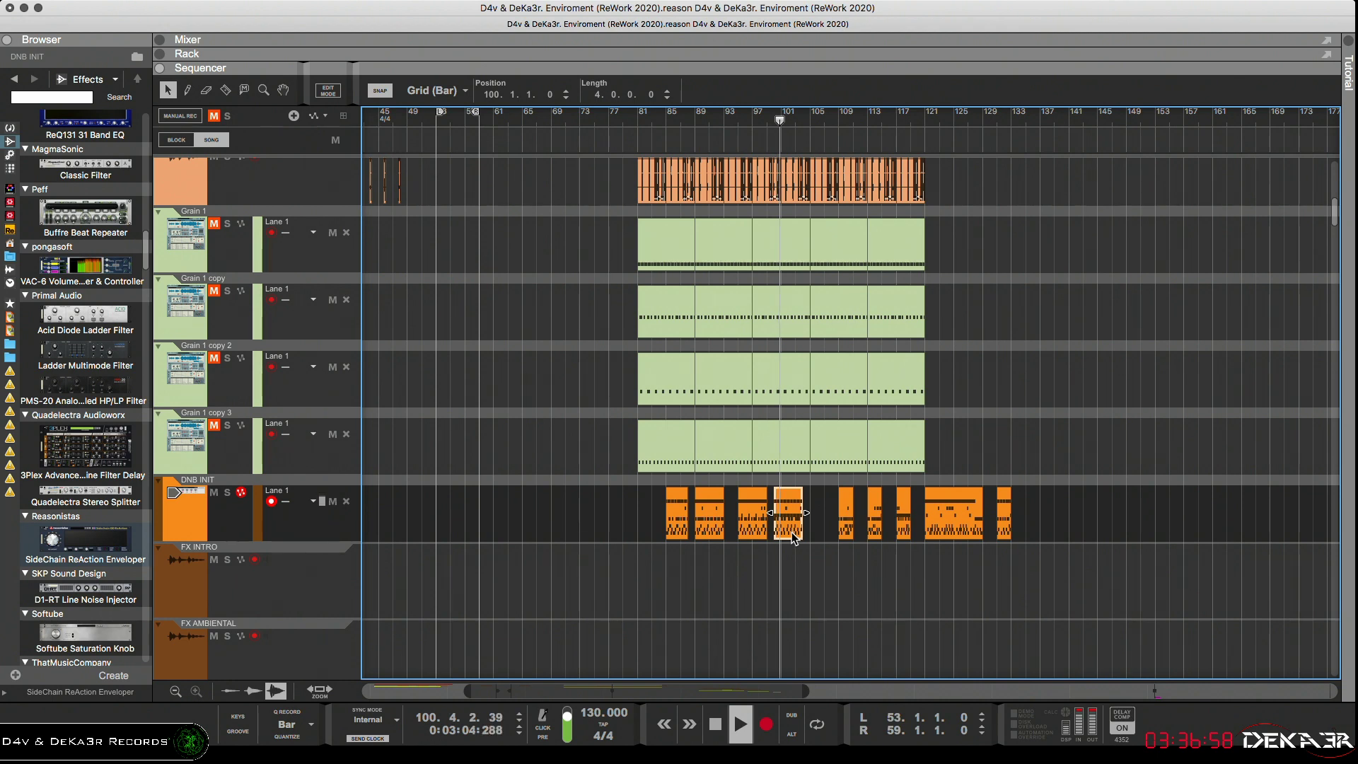
left_click_drag(794, 538, 1079, 534)
left_click_drag(843, 531, 793, 532)
Delete the last FX VACIO clip, near bar 118
scroll(864, 622, "down", 5)
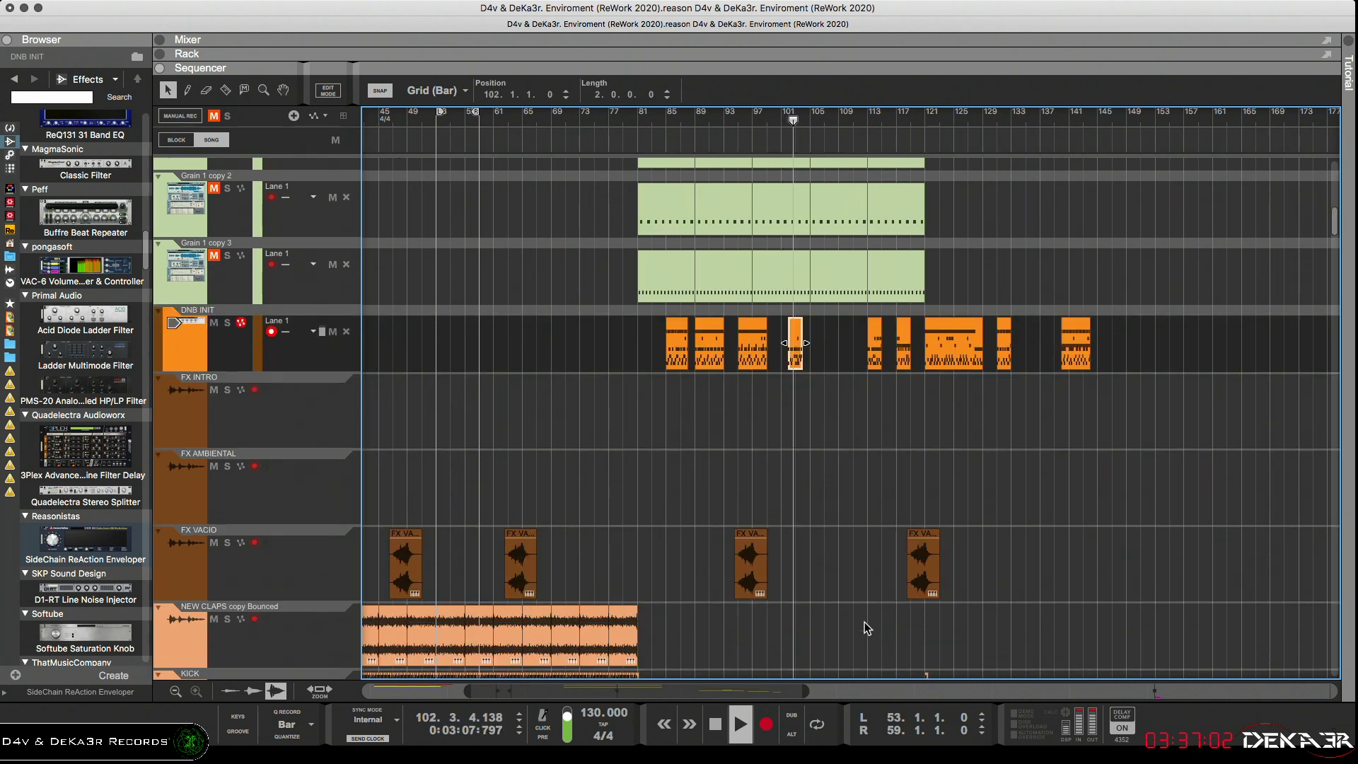
scroll(864, 622, "up", 5)
scroll(864, 621, "down", 9)
scroll(864, 622, "down", 11)
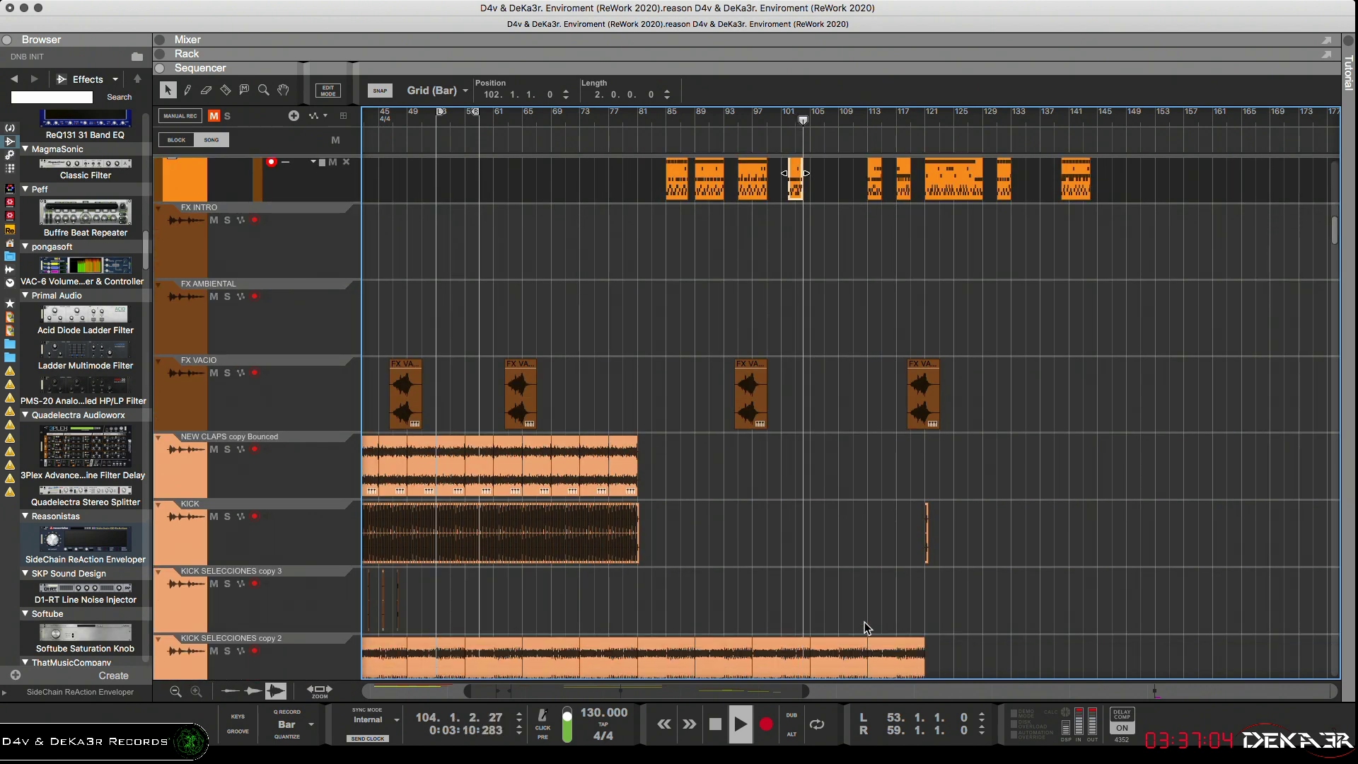
left_click_drag(968, 399, 815, 486)
key("Delete")
scroll(838, 484, "up", 15)
scroll(838, 483, "up", 3)
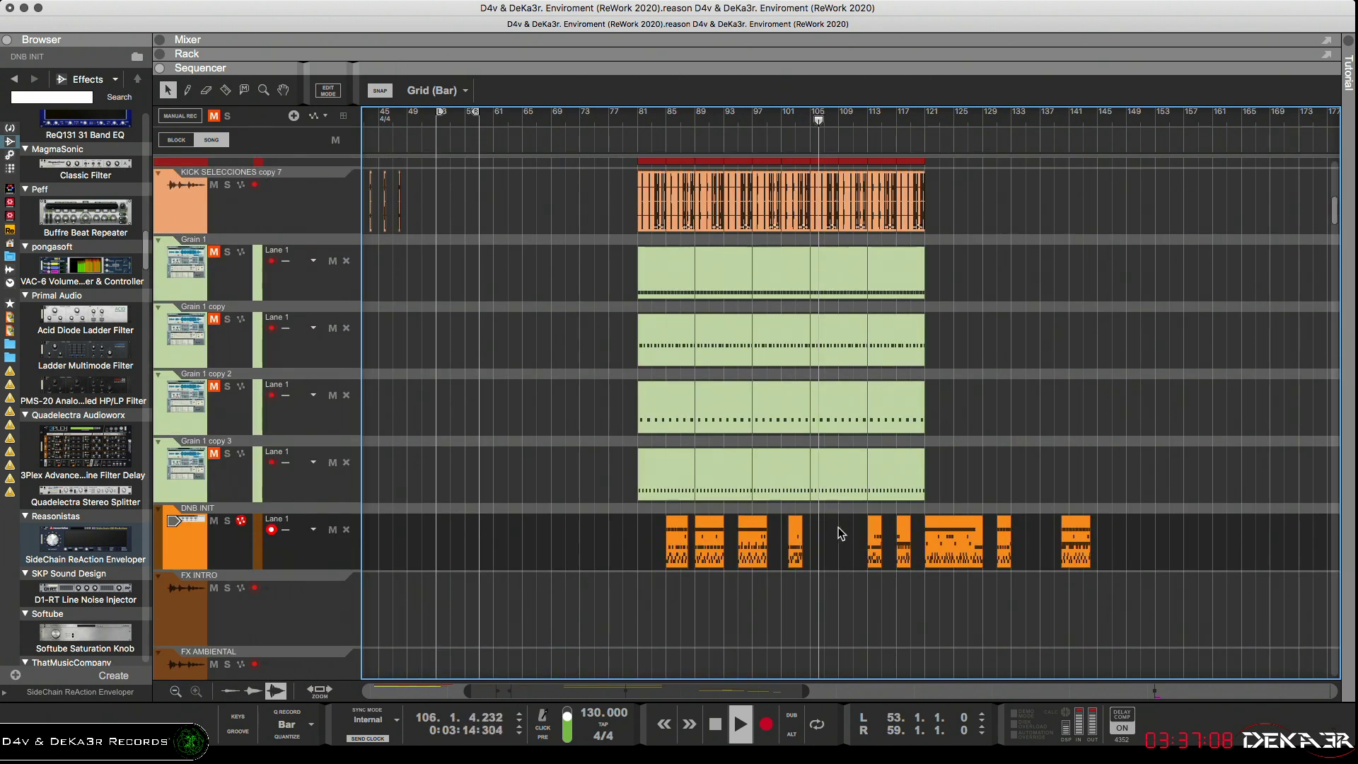
Place one four-bar DNB INIT clip at bar 81 and park the others before bar 117 at bars 155, 160, 135 and about 149
left_click_drag(874, 550, 834, 550)
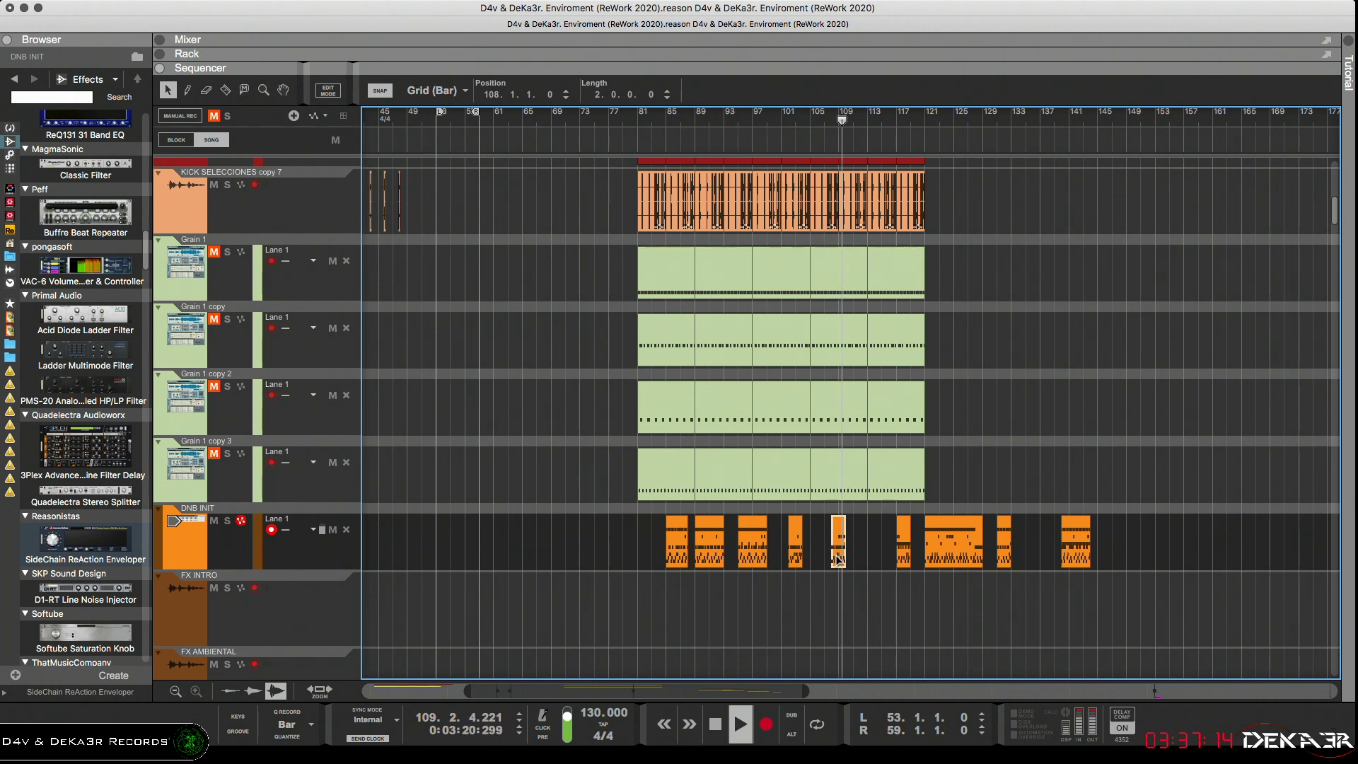
left_click_drag(838, 559, 1160, 557)
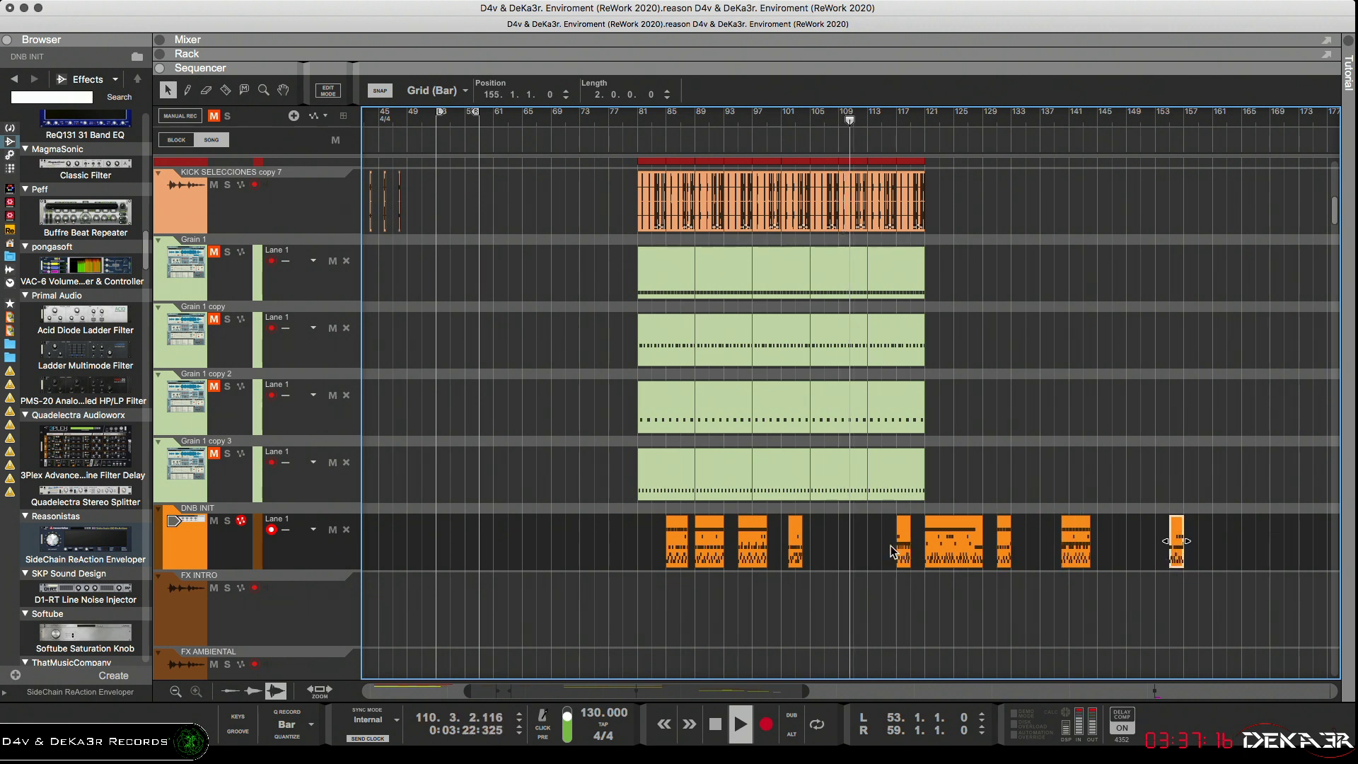
left_click_drag(676, 542, 1136, 542)
left_click_drag(751, 545, 1245, 555)
left_click(637, 125)
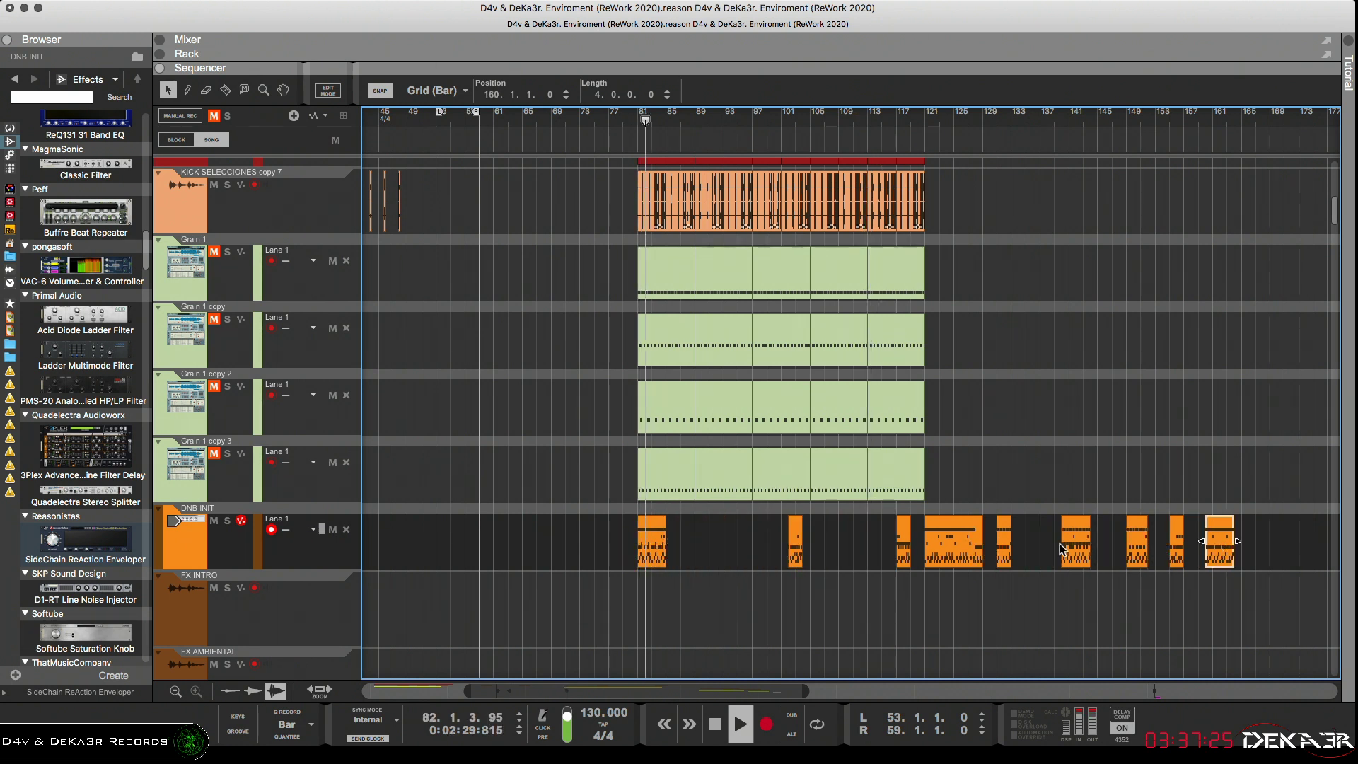
left_click_drag(796, 541, 1040, 541)
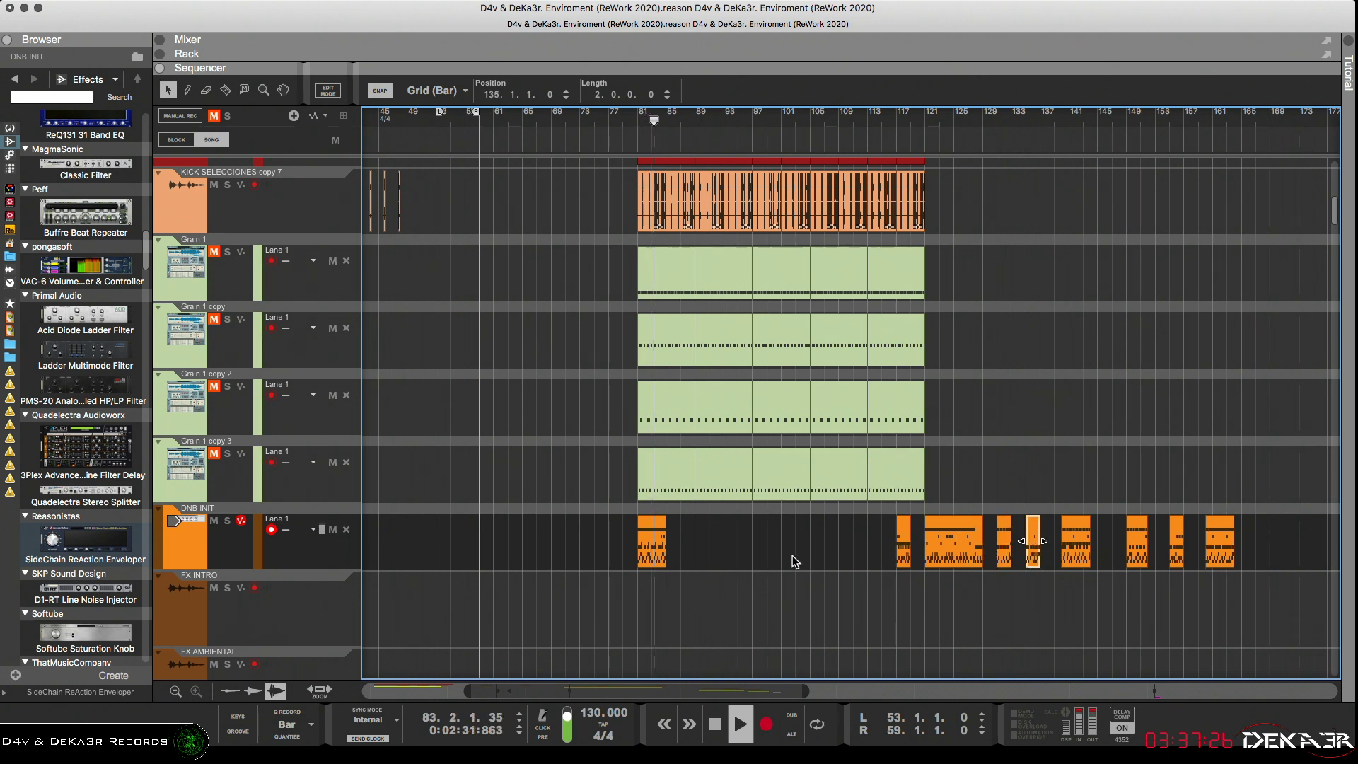
Select the DNB INIT clip at bar 81 and solo its track
left_click(661, 543)
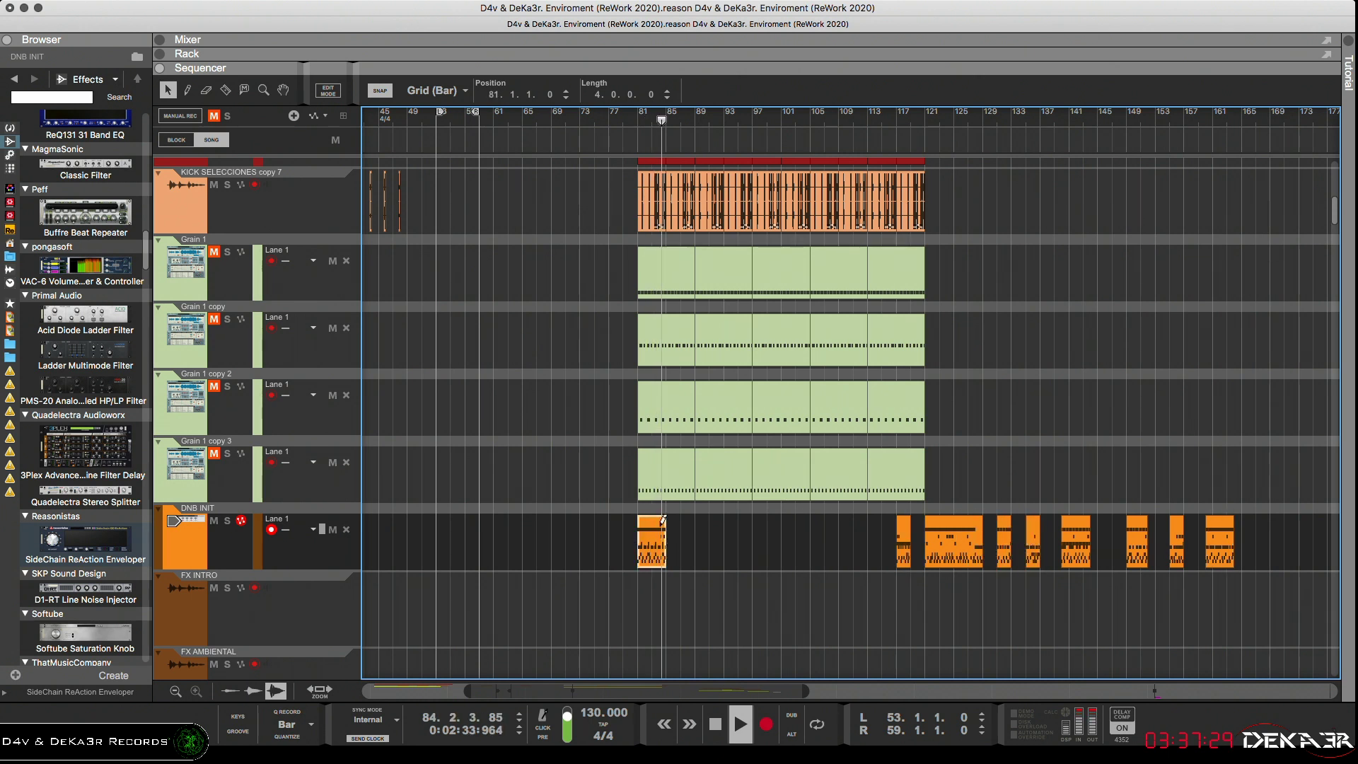
left_click(227, 521)
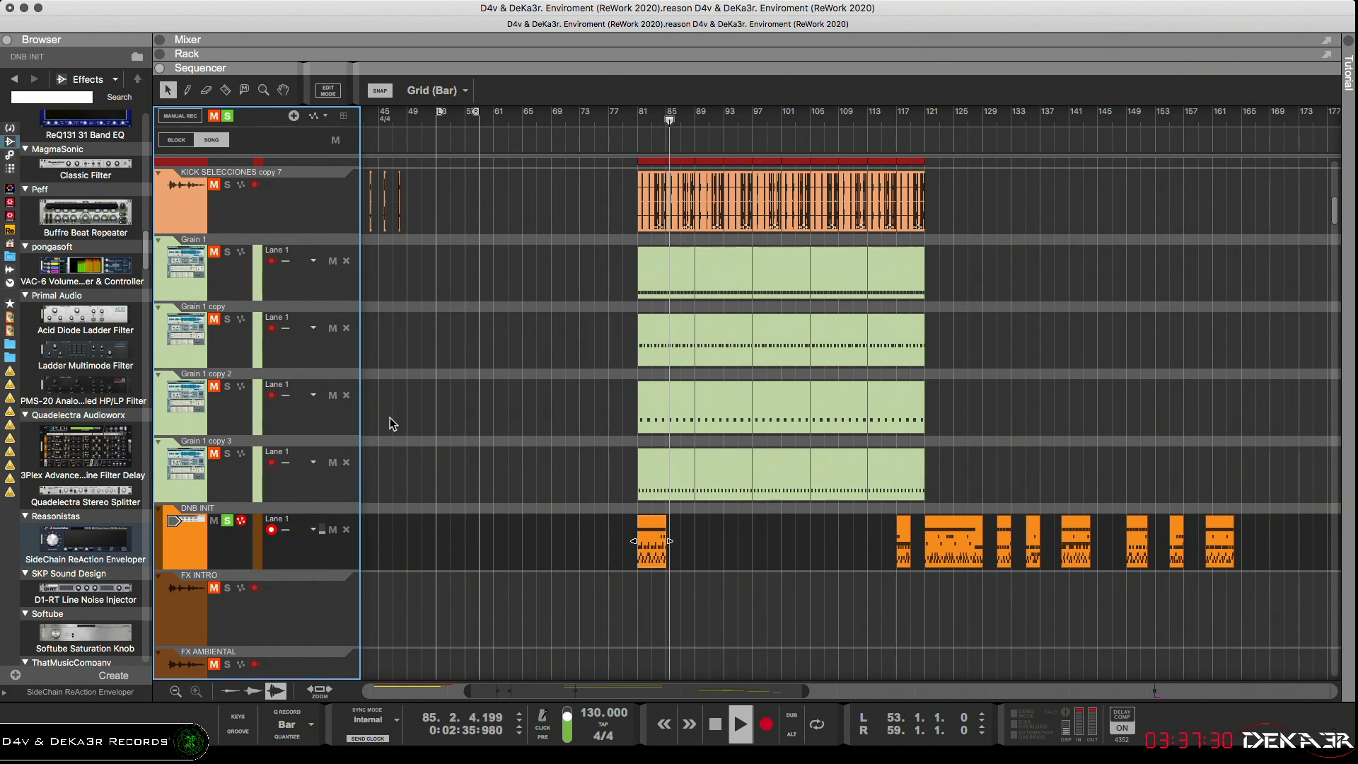
Play the DNB INIT clip from bar 81 and set the loop locators to bars 81 and 85
left_click(632, 120)
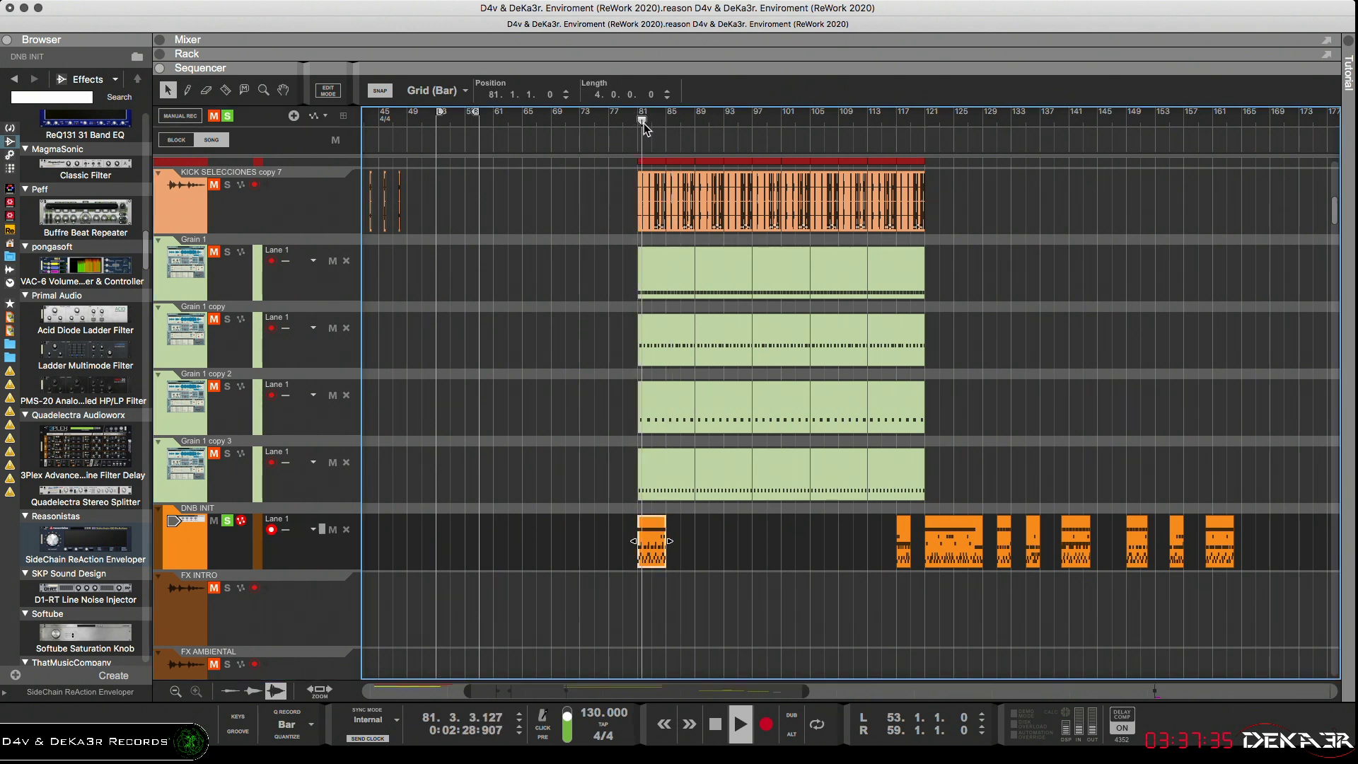
left_click(466, 498)
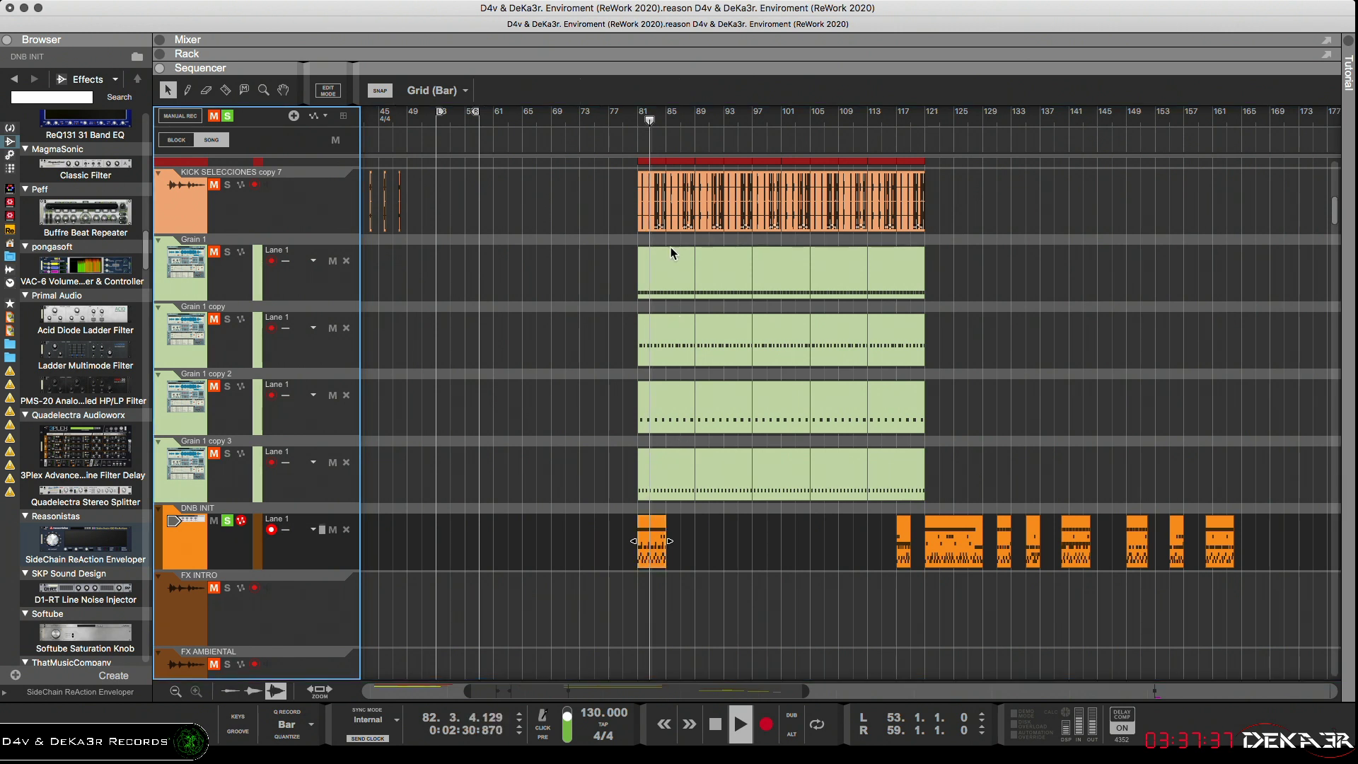
left_click(661, 121, "alt")
left_click(642, 118, "super")
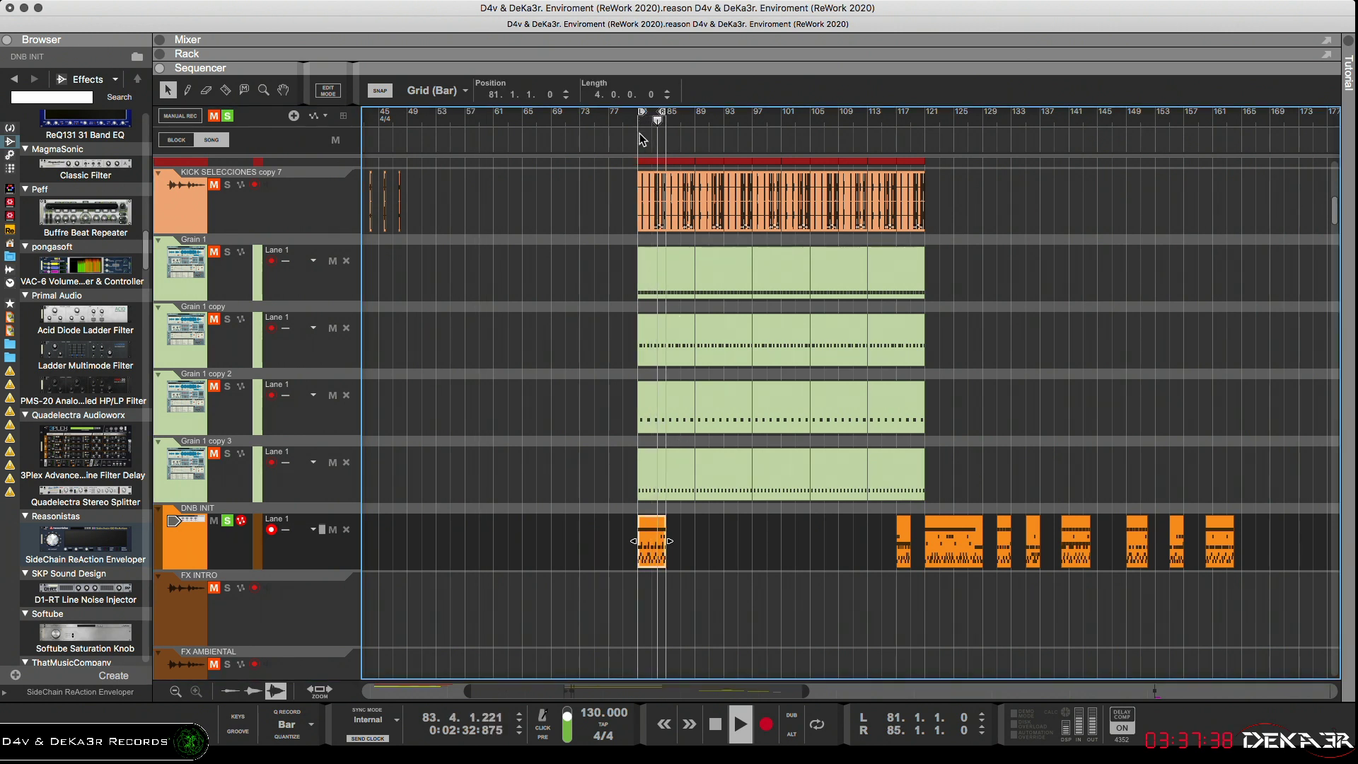
Examine the notes and velocities inside the DNB INIT clip at bar 81, then return to the arrangement and replay it
double_click(652, 554)
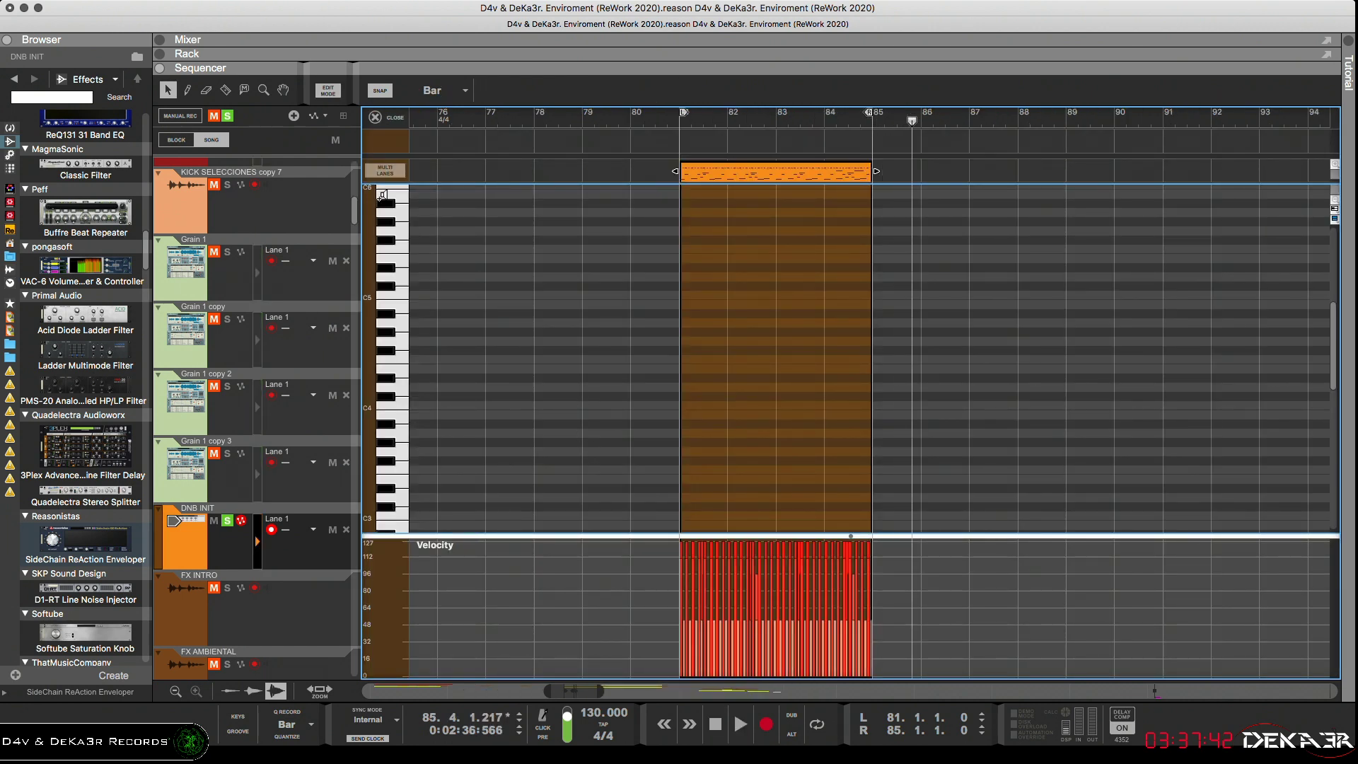
left_click(372, 119)
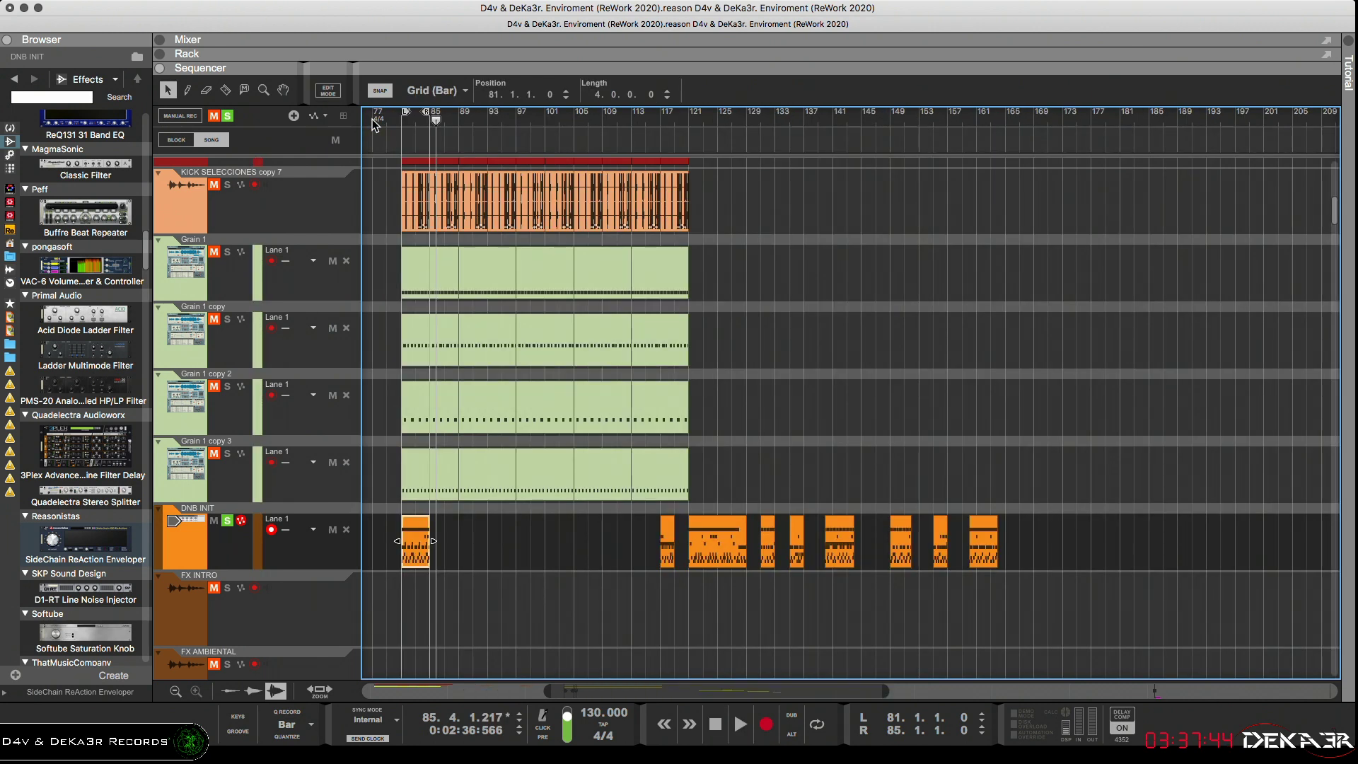
key("space")
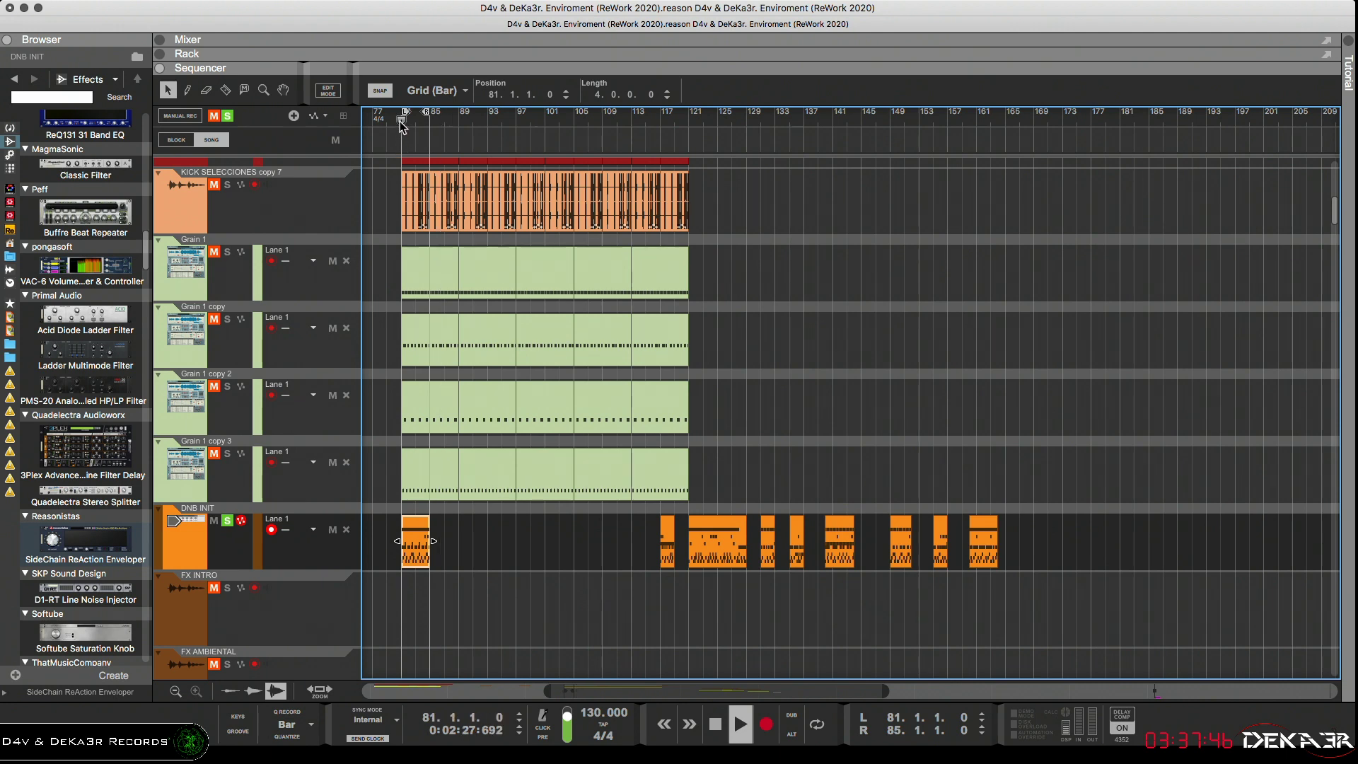
Show the rack above the sequencer, enlarge the rack area and bring the DNB INIT track into view
key("F6")
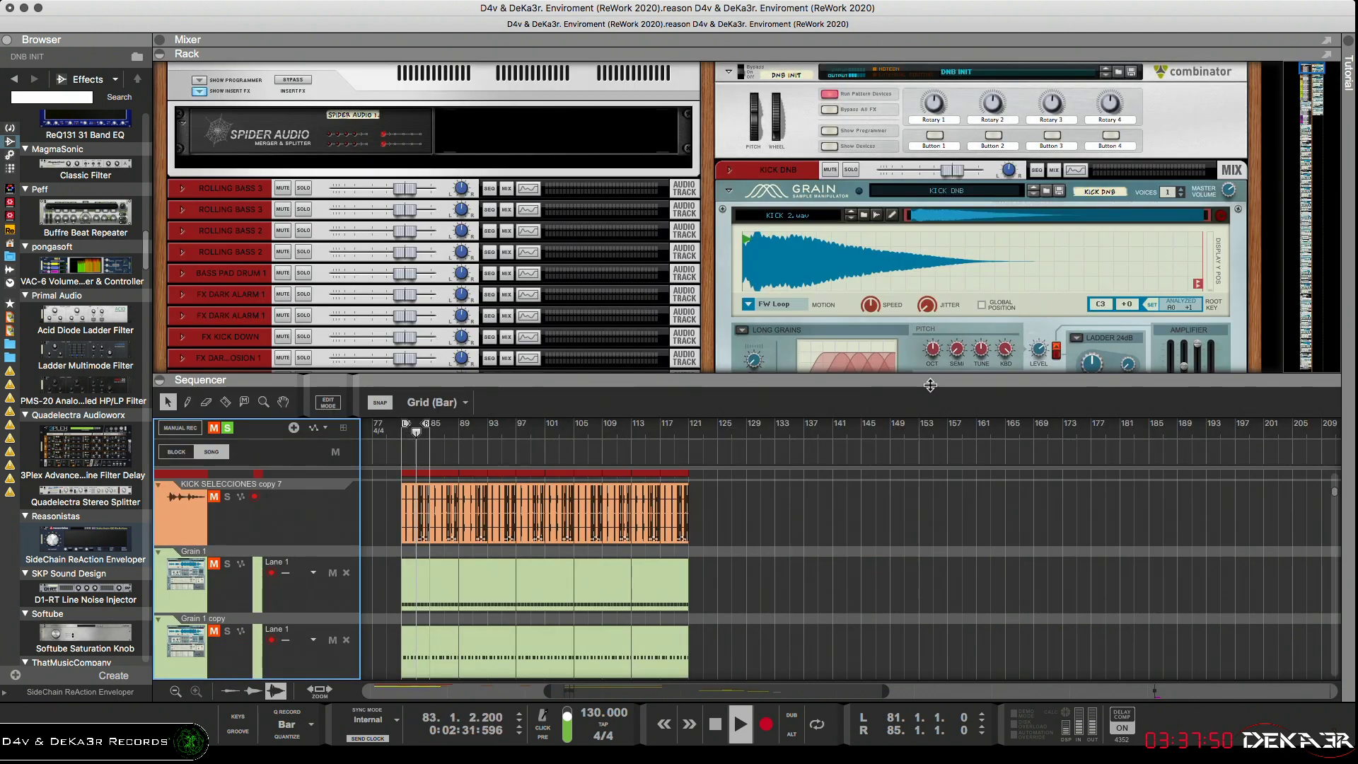
left_click_drag(941, 391, 942, 500)
scroll(189, 636, "down", 2)
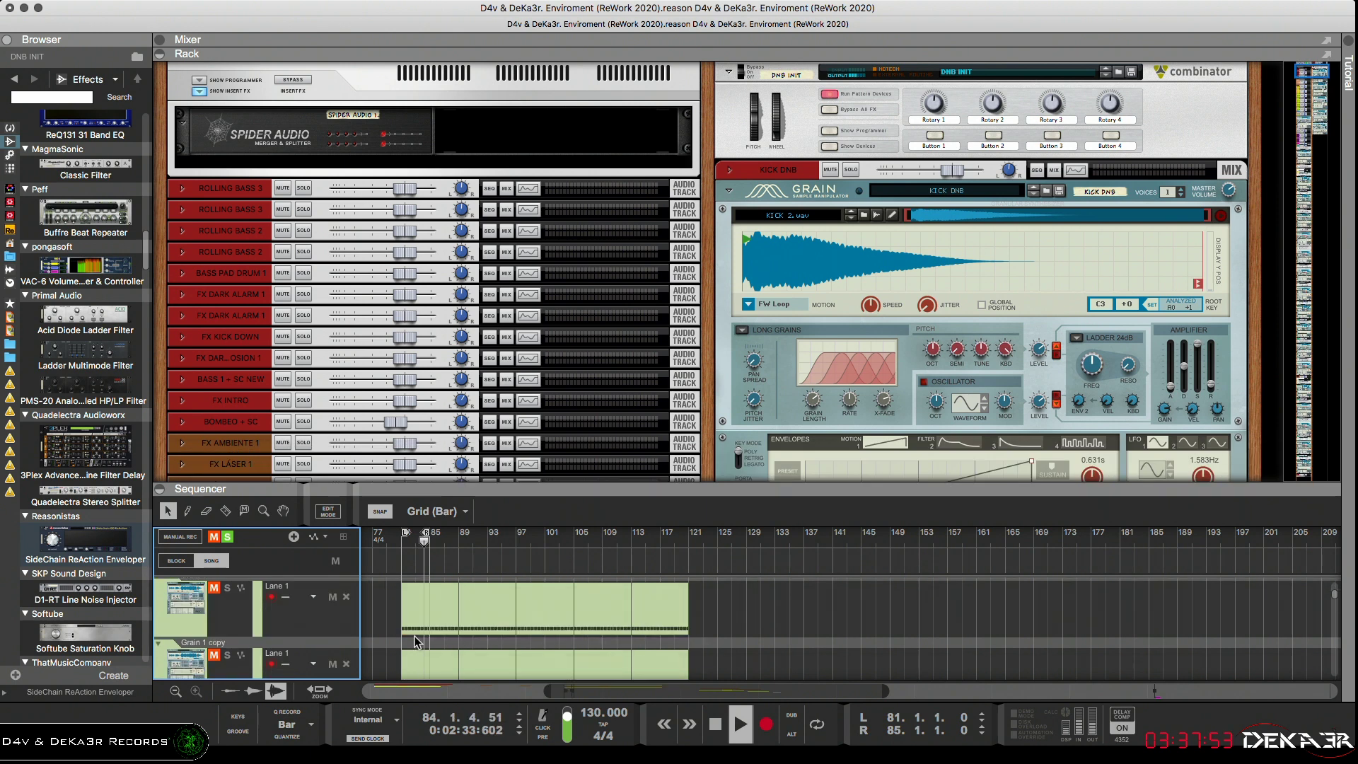
scroll(189, 665, "up", 1)
scroll(190, 663, "down", 3)
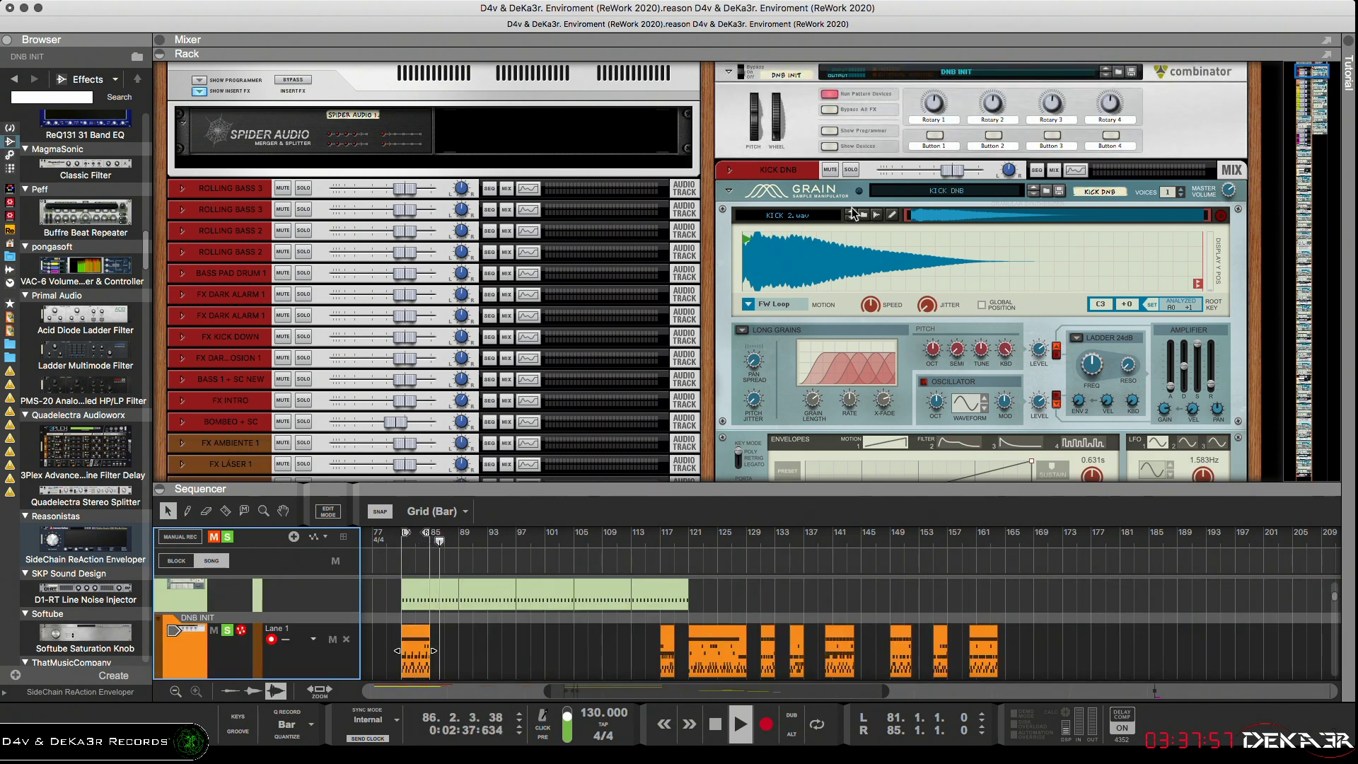
Reveal the devices inside the DNB INIT Combinator and collapse the NN-XT remote editor
left_click(828, 145)
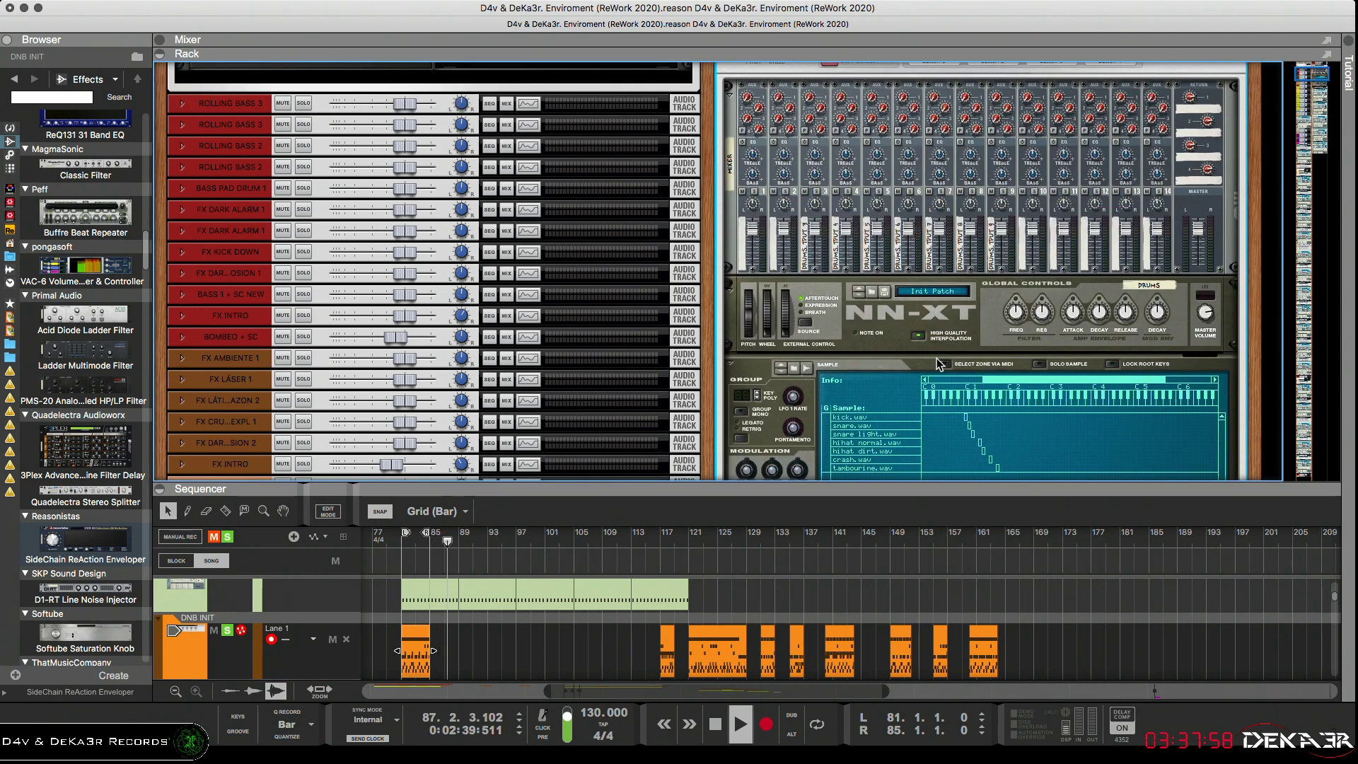
scroll(861, 262, "down", 3)
left_click(731, 277)
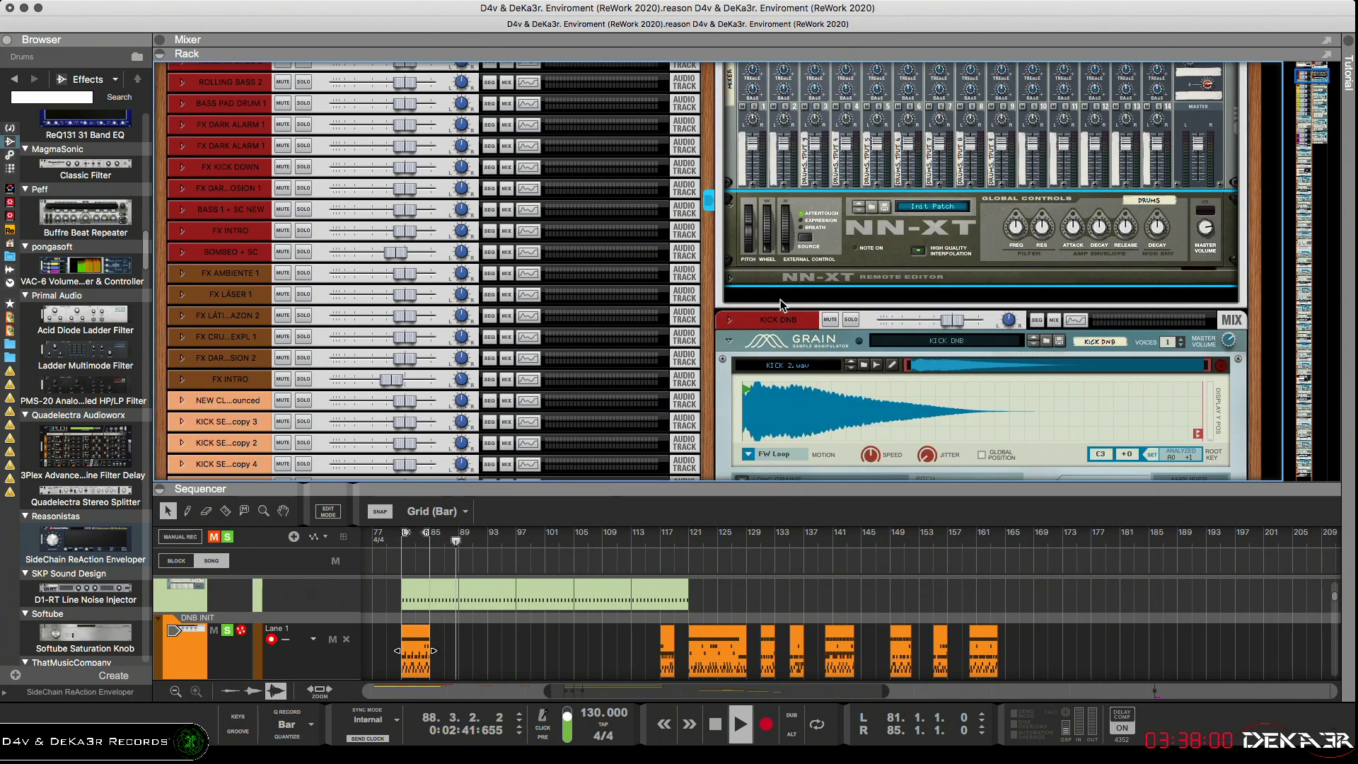
scroll(784, 305, "up", 2)
Loop playback from bar 81 and audition the drum sounds by soloing mixer channels 3 to 7 one at a time, clearing each solo
left_click(399, 559)
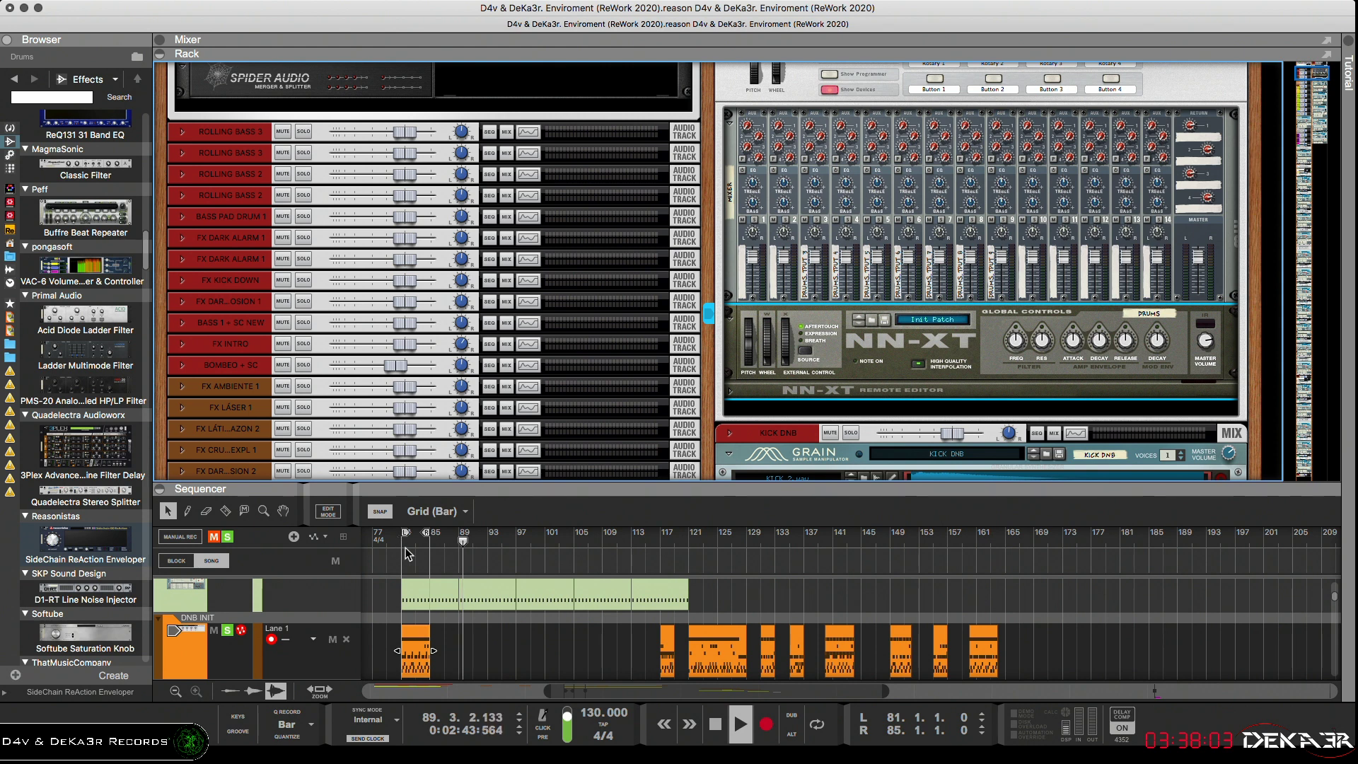
left_click(816, 724)
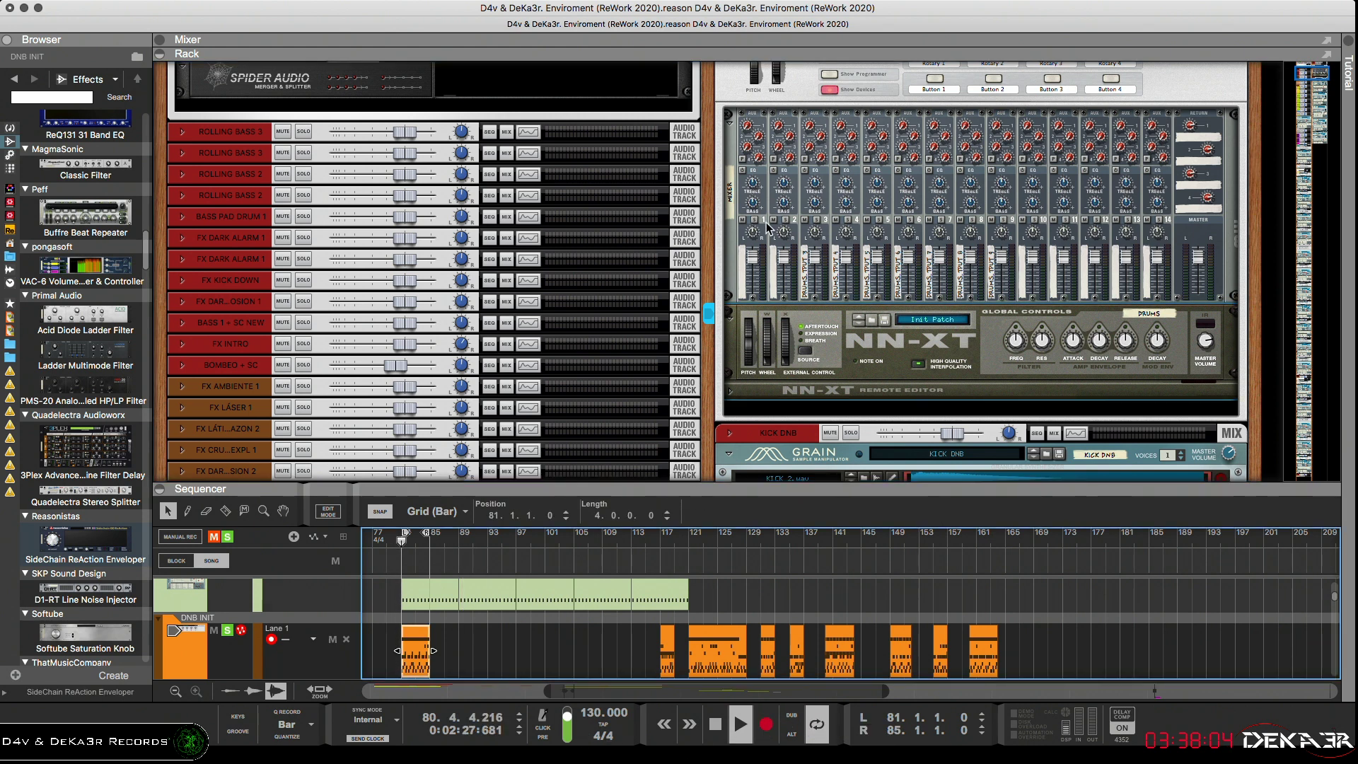
left_click(816, 220)
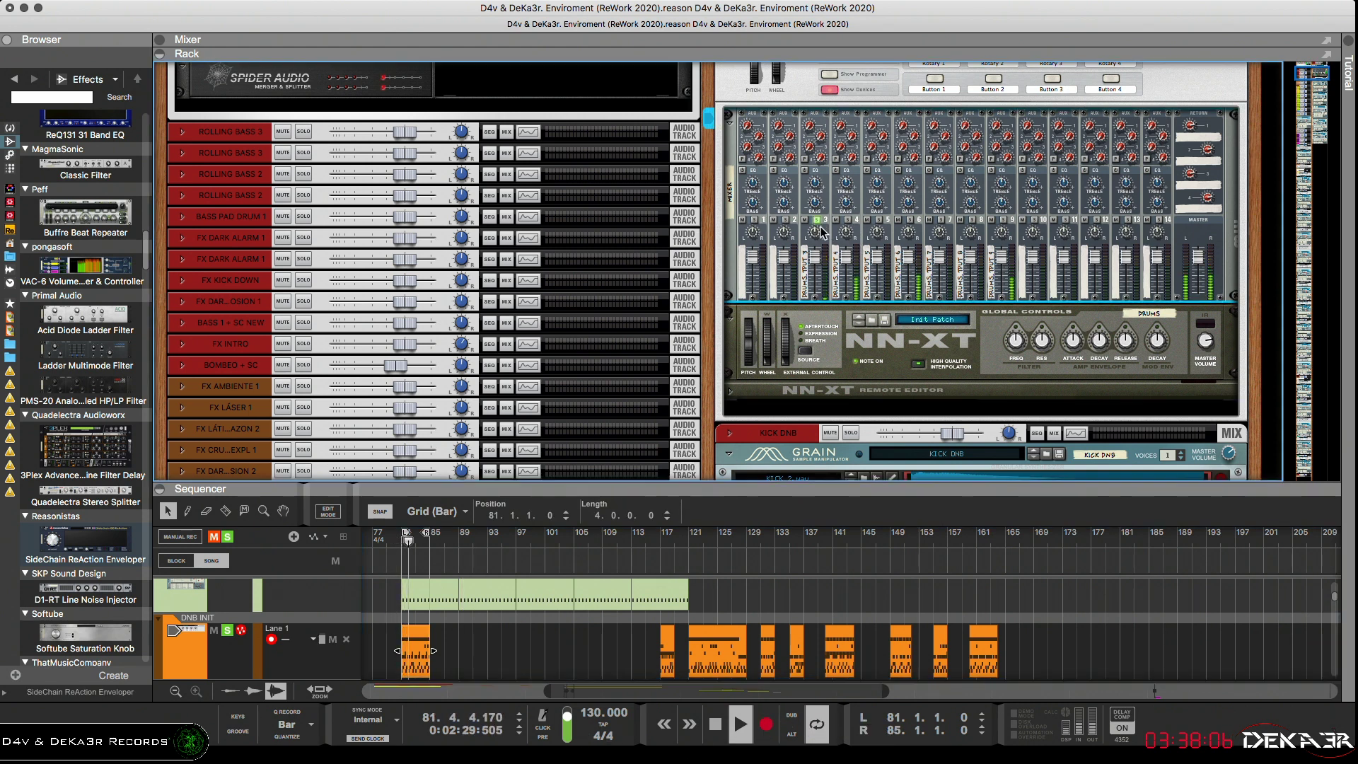
left_click(848, 220)
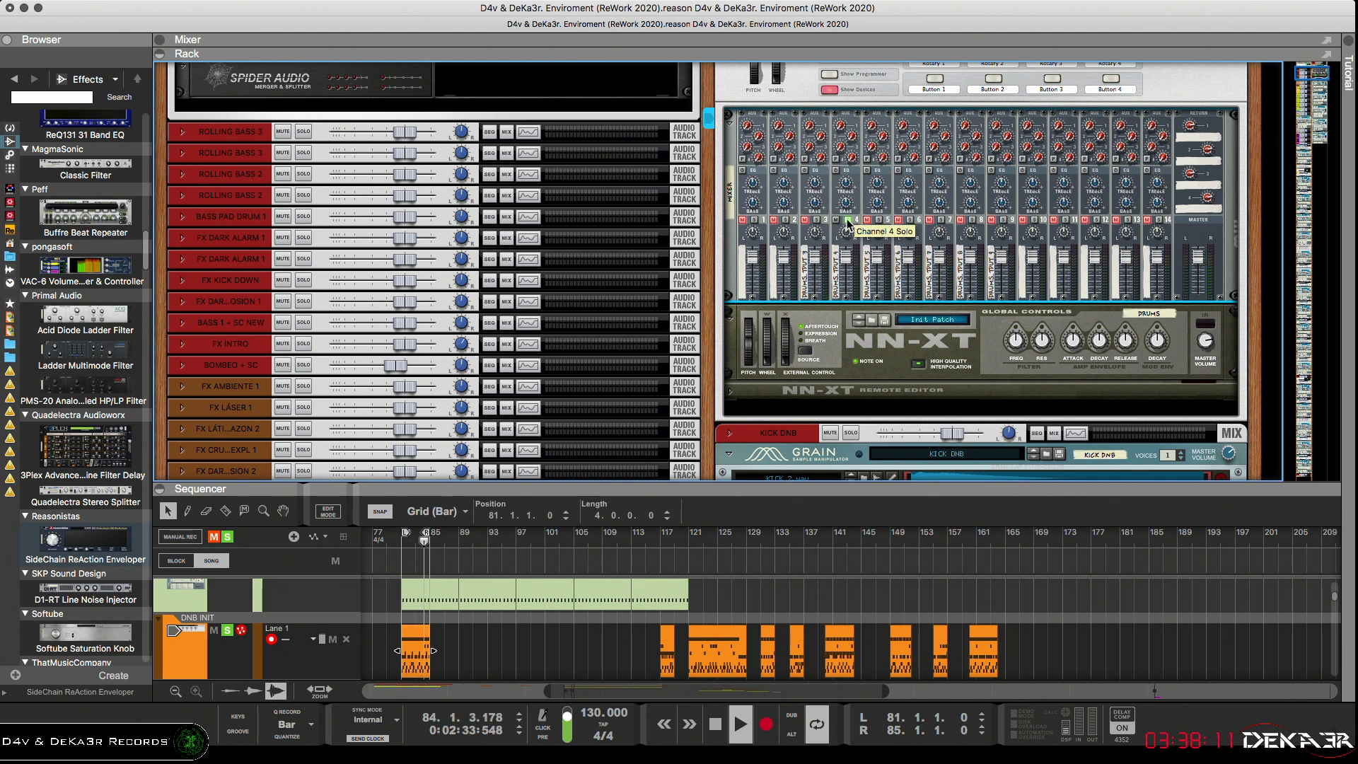
left_click(848, 220)
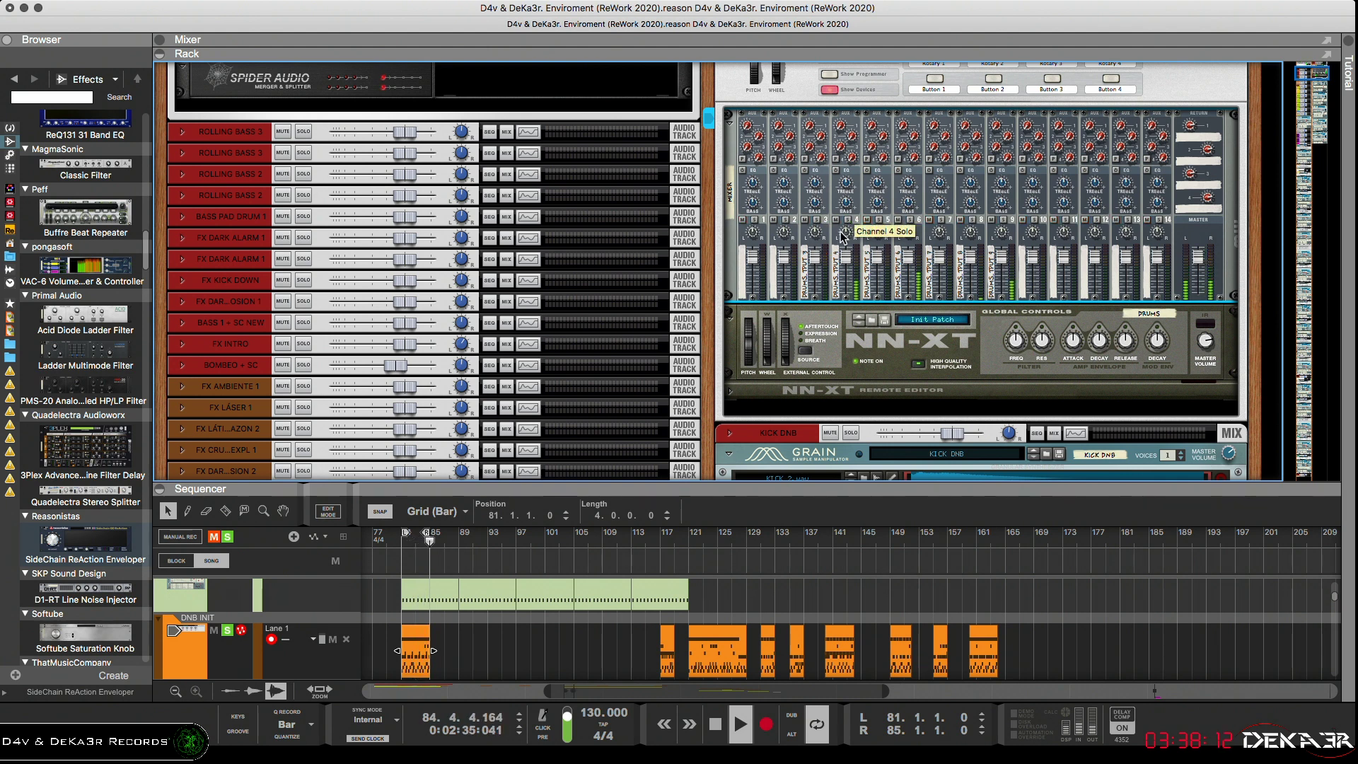
left_click(879, 221)
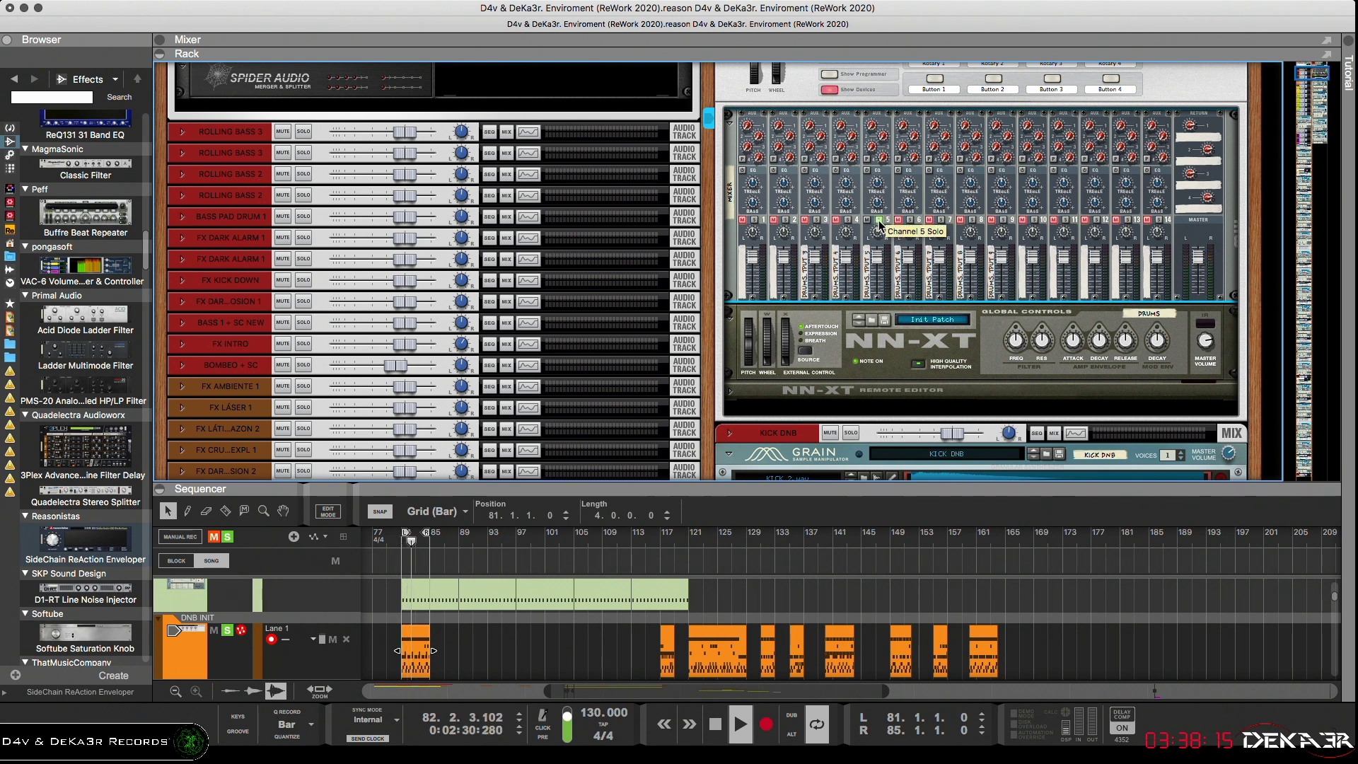
left_click(879, 220)
left_click(910, 220)
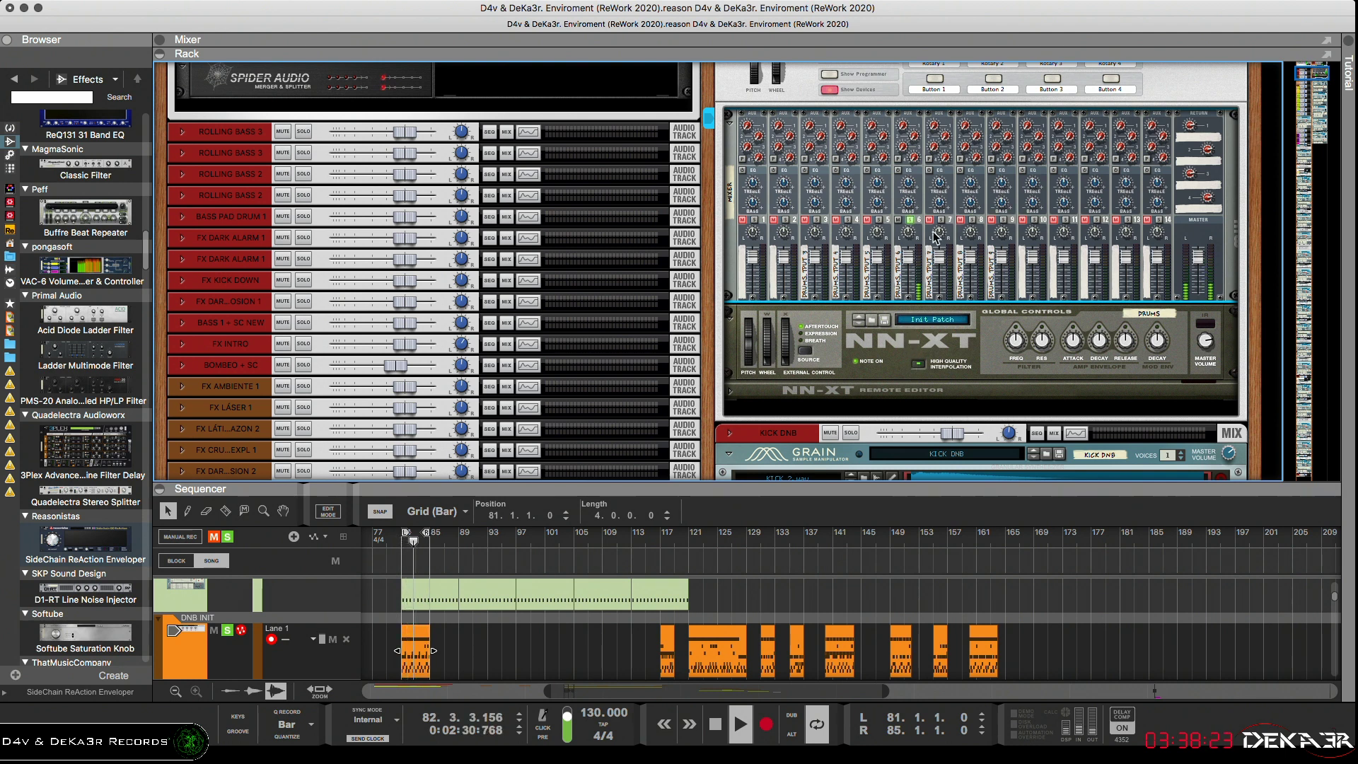
left_click(910, 219)
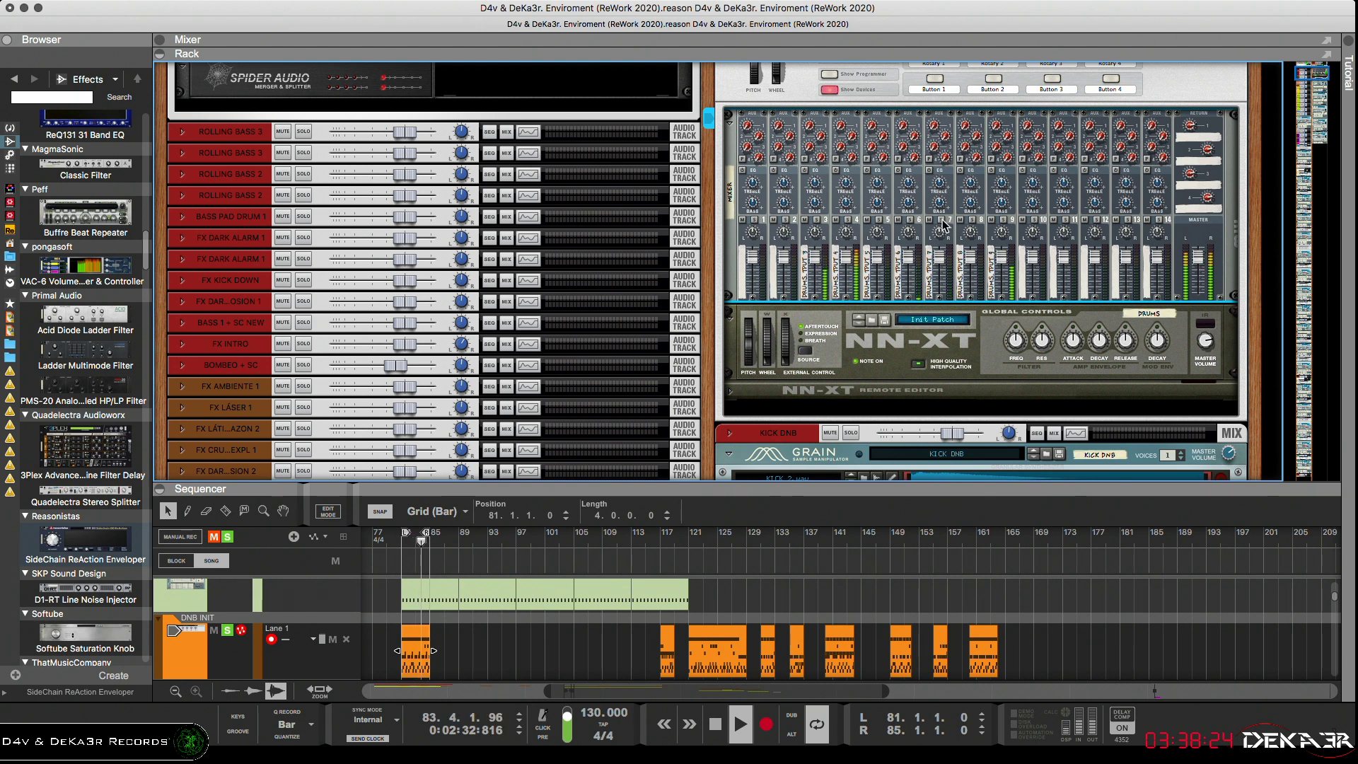
left_click(942, 220)
left_click(941, 220)
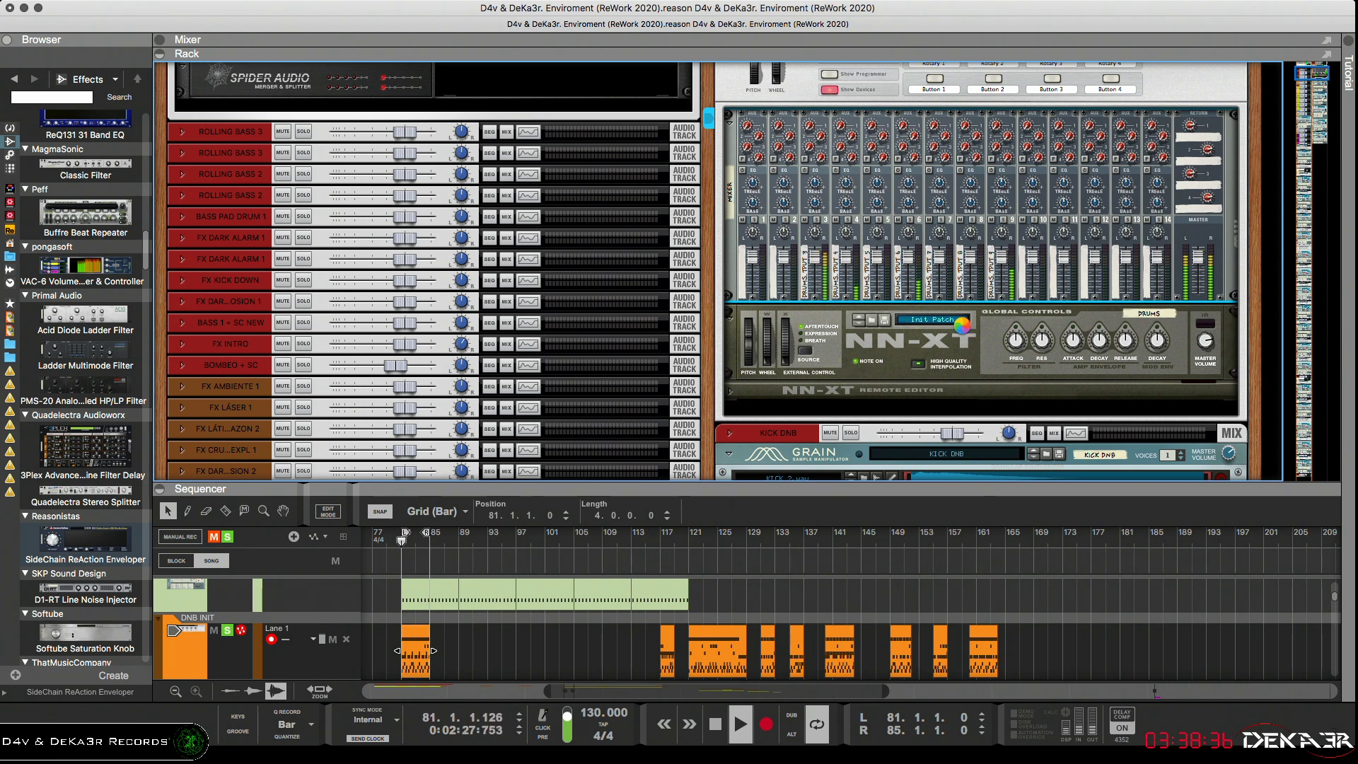
Turn the maximized rack to its rear and add a Serial Parallel Effects Mixer above the mixer inside the DNB INIT Combinator
key("Tab")
key("F7")
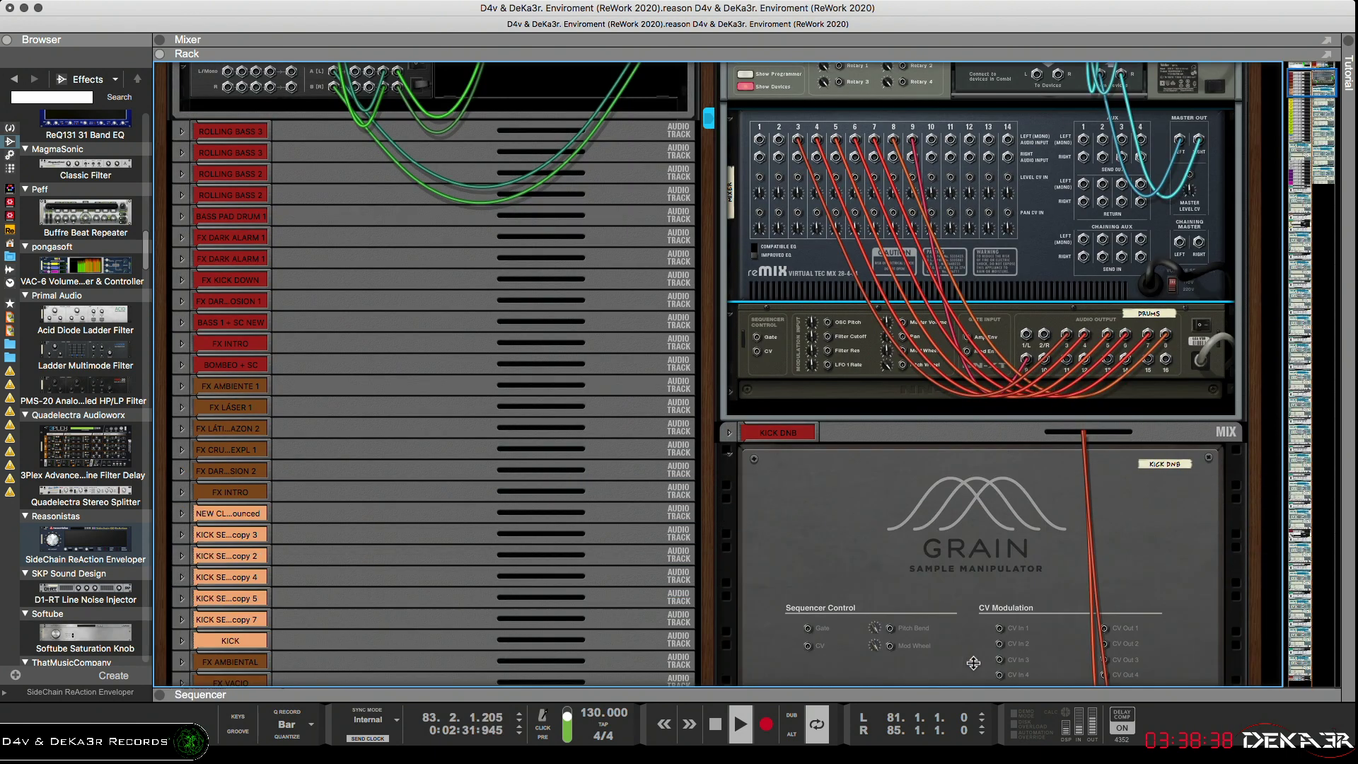
scroll(973, 662, "up", 3)
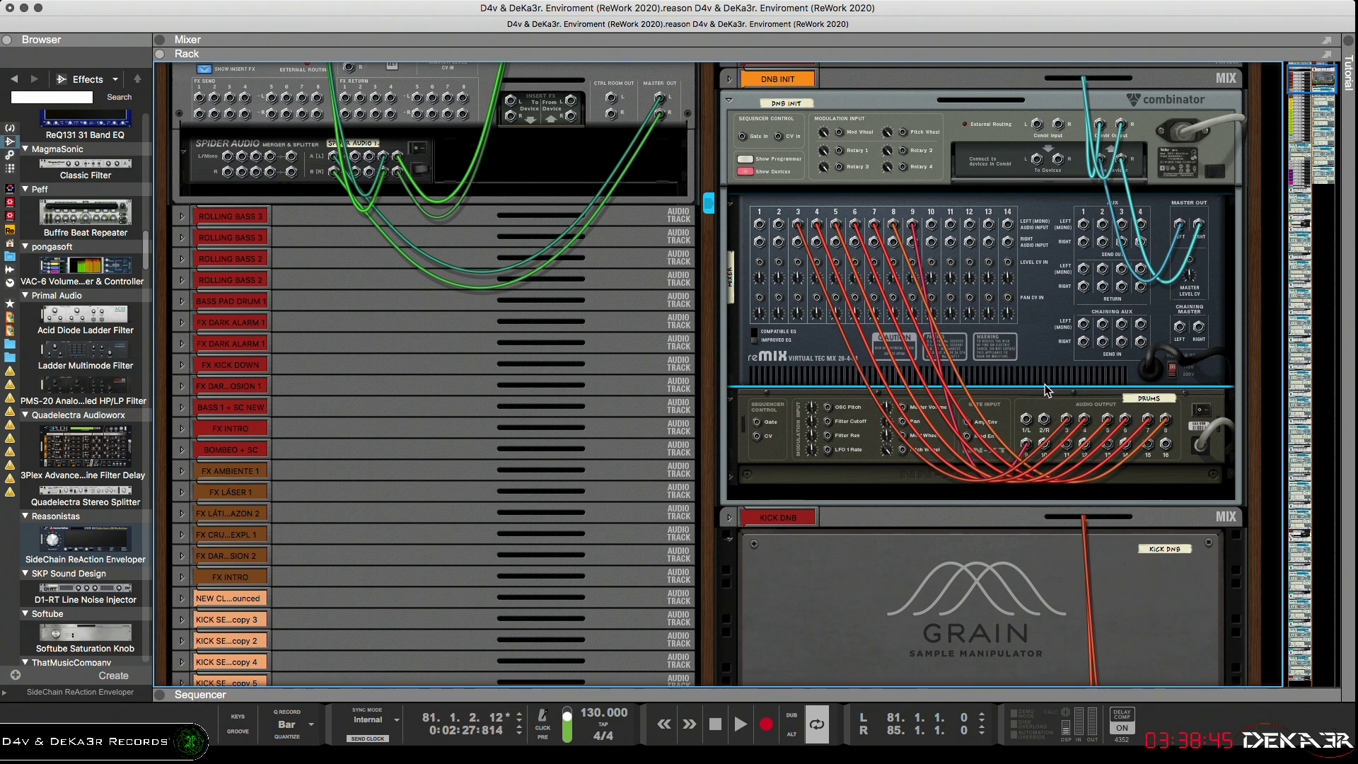
left_click(10, 154)
scroll(56, 233, "down", 6)
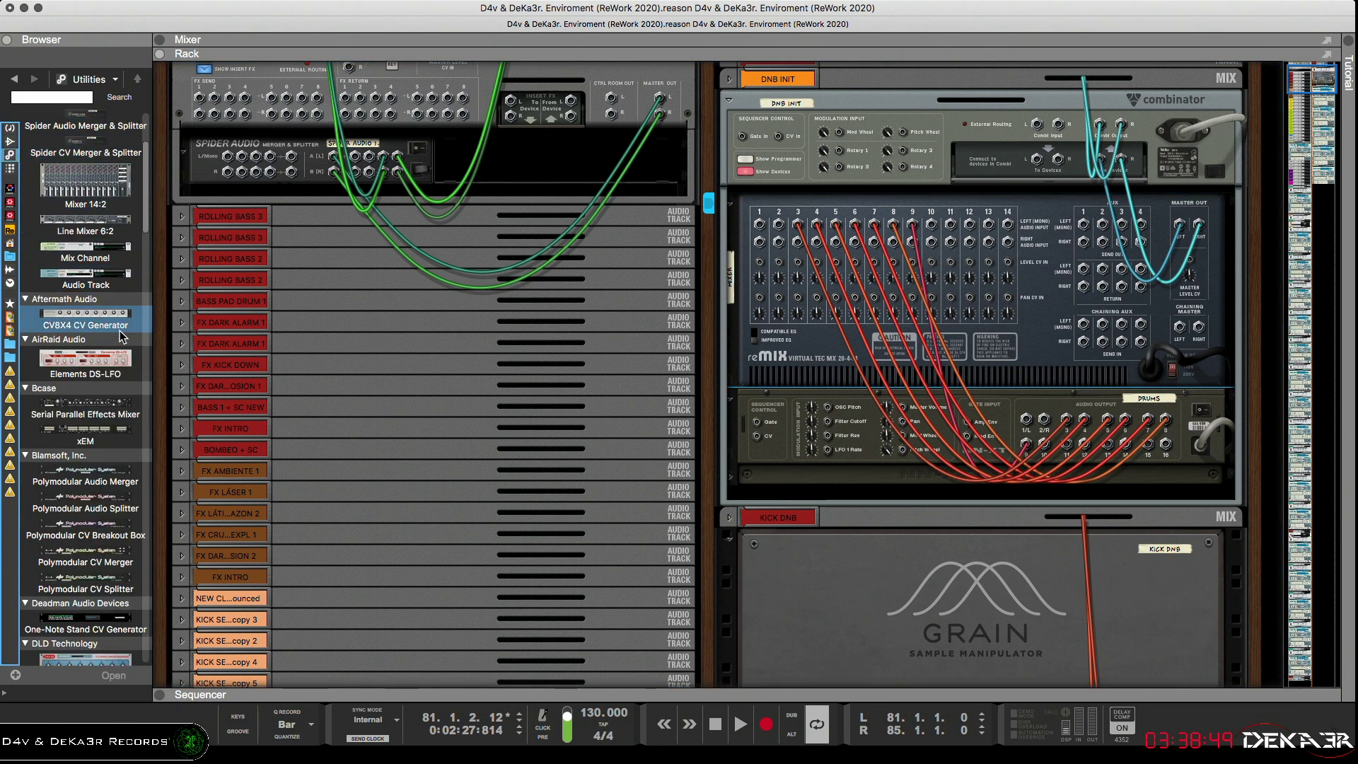
left_click_drag(103, 330, 819, 282)
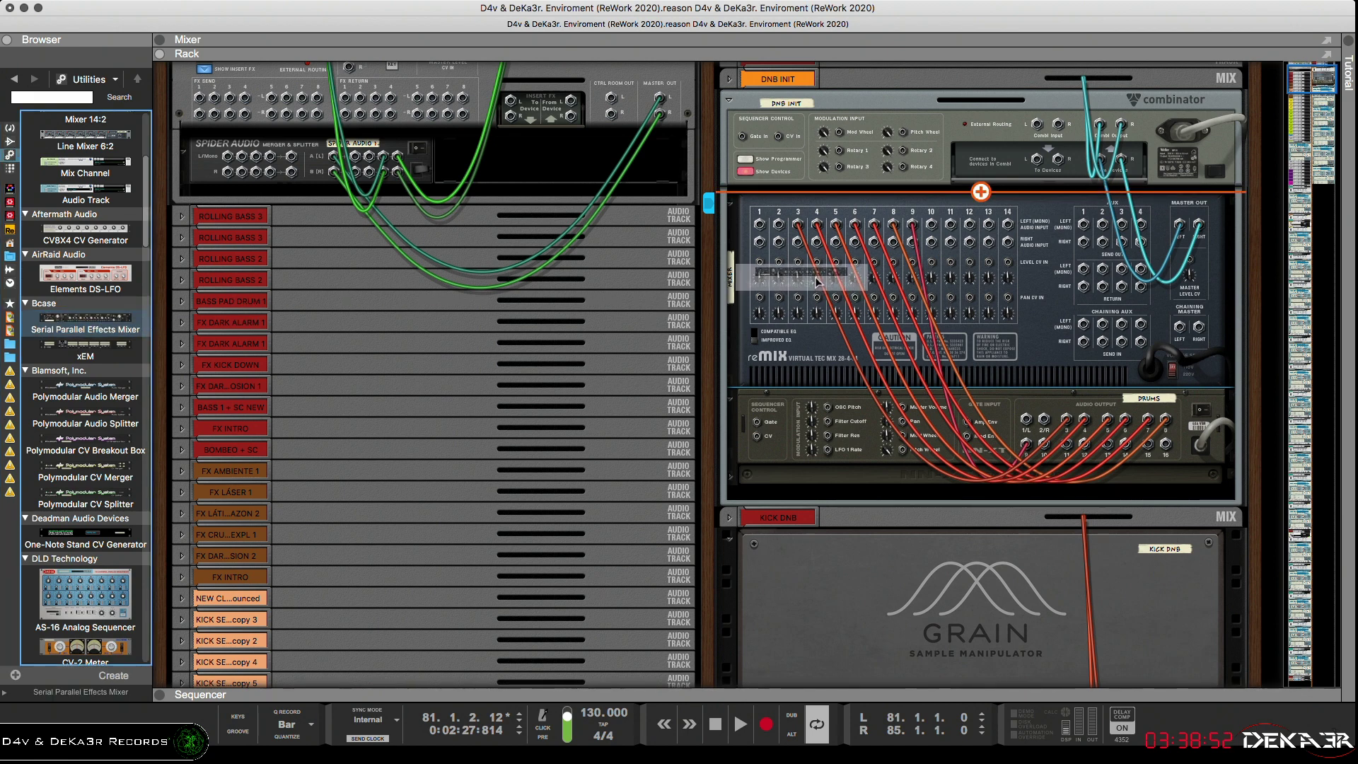
left_click_drag(815, 278, 817, 279)
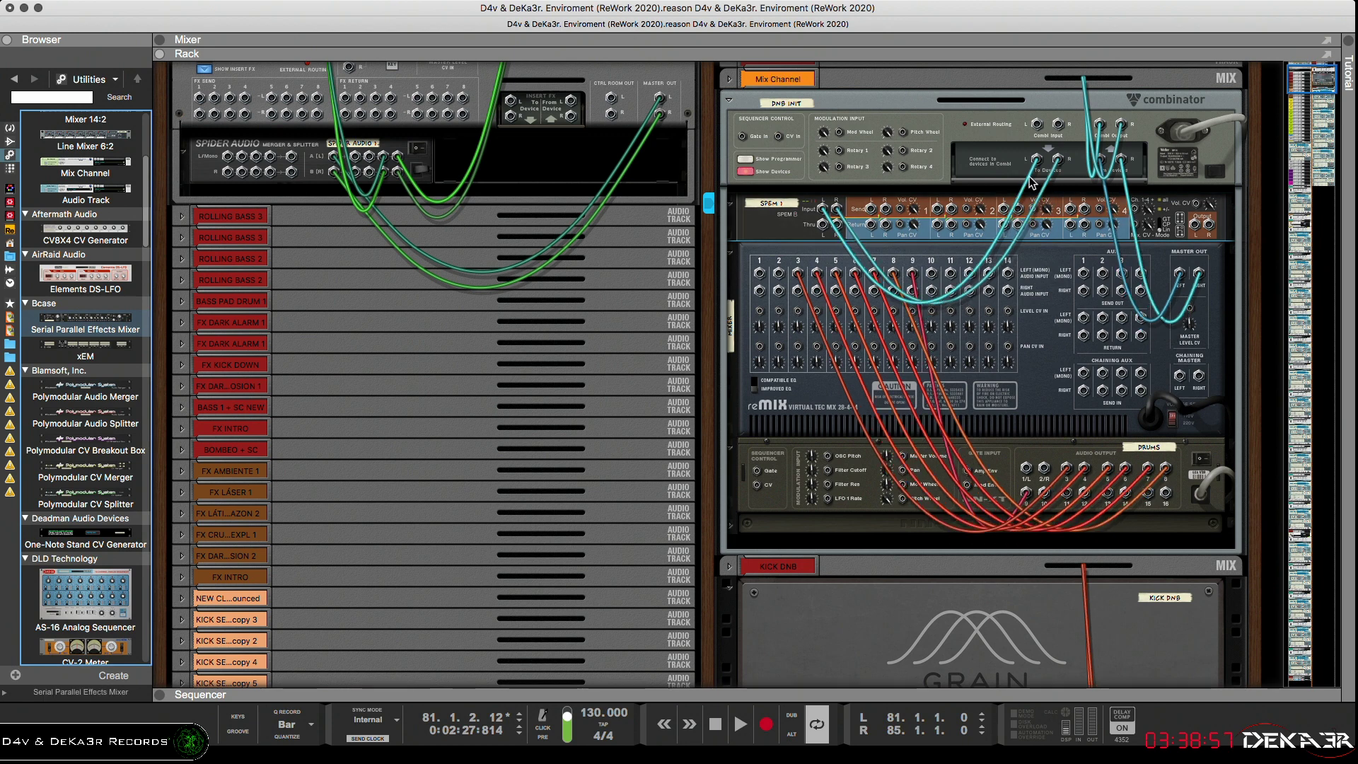
Disconnect SPEM 1 and the mixer's master output from the Combinator, and move the cable on mixer channel 3 to SPEM 1's left input
left_click_drag(1036, 164, 1065, 168)
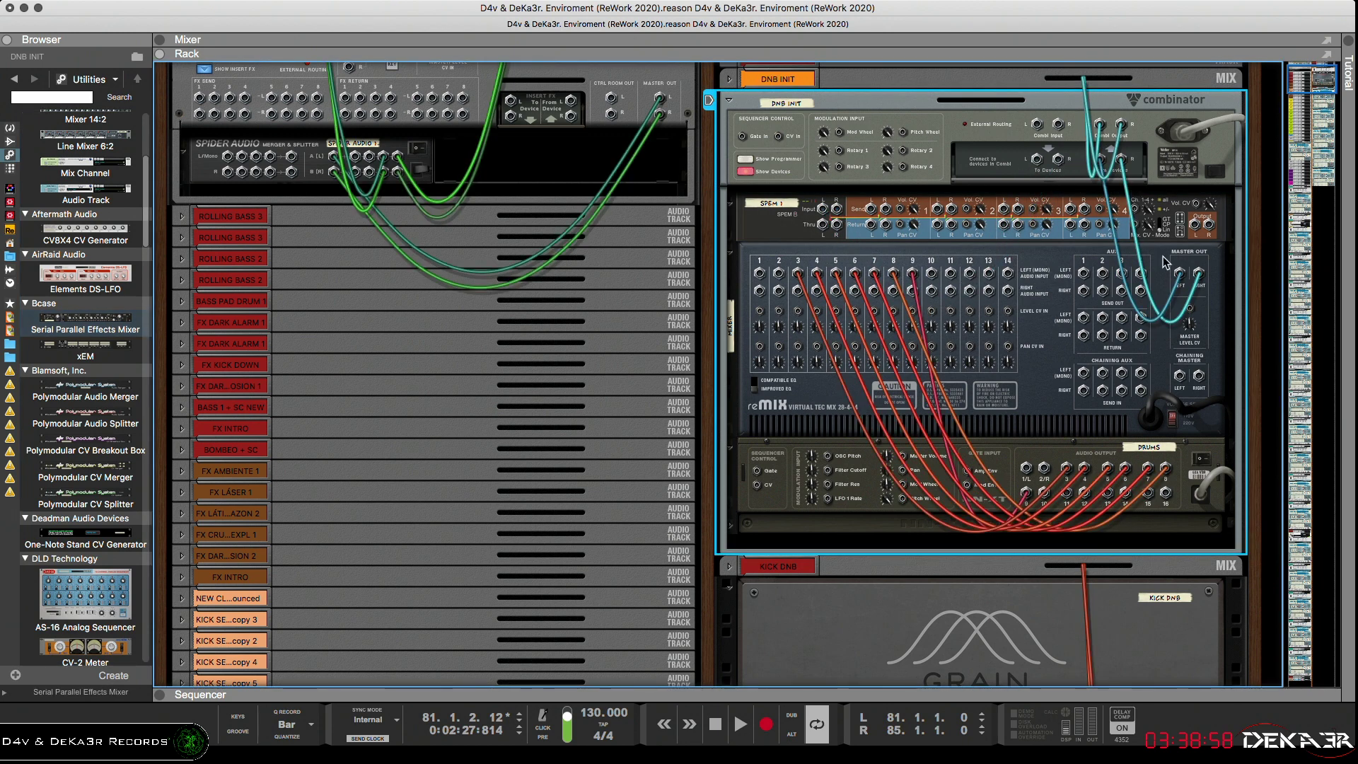
left_click_drag(1179, 281, 1180, 281)
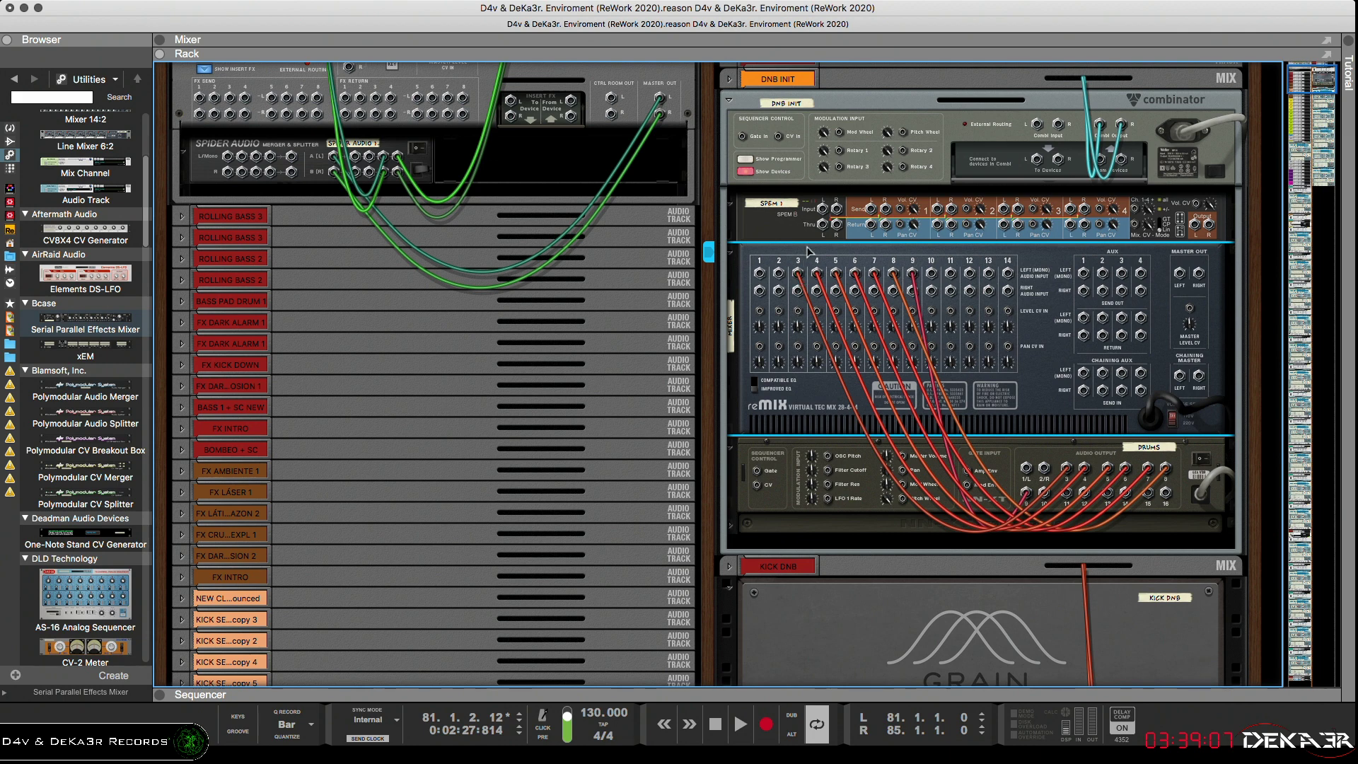
mouse_move(798, 272)
left_mouse_down()
mouse_move(822, 210)
mouse_move(782, 252)
left_mouse_up()
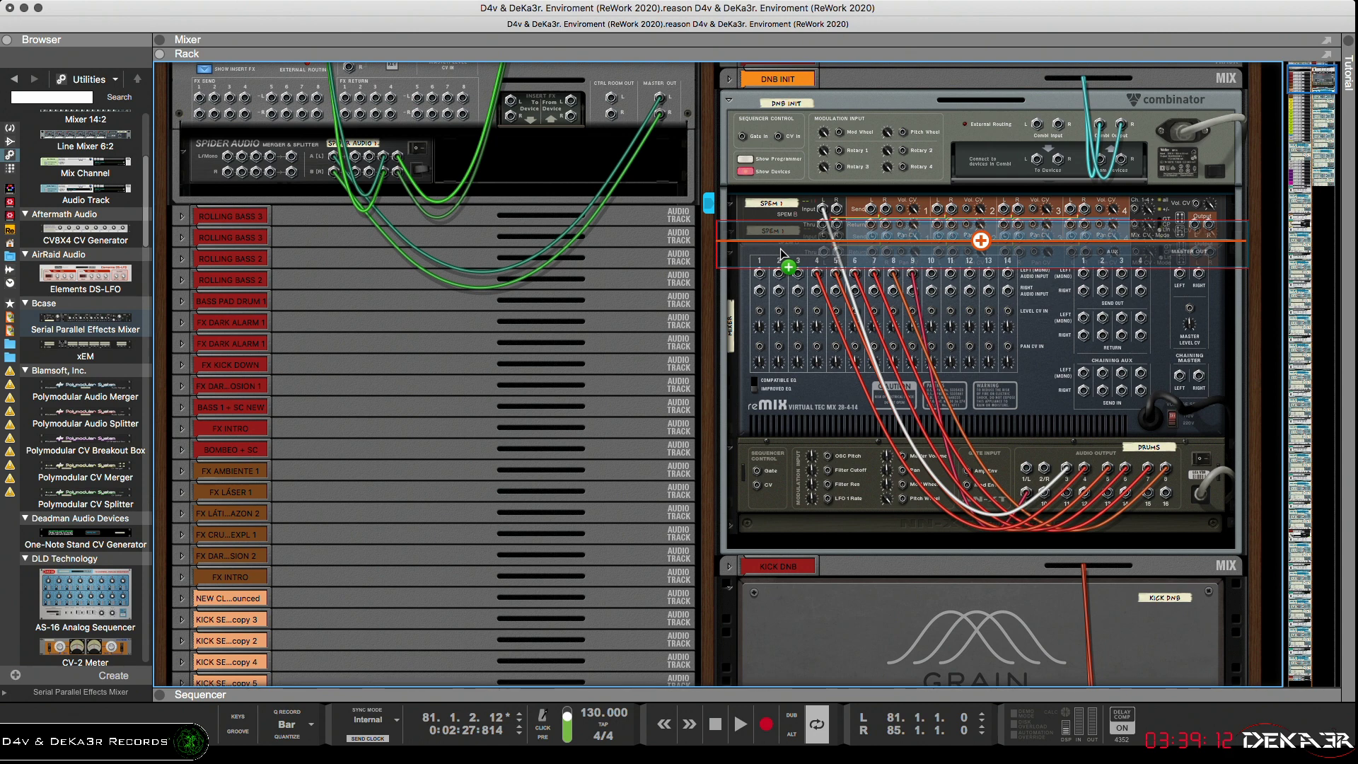
Duplicate the SPEM units above the mixer until the Combinator holds eight of them
left_click_drag(779, 248, 780, 251)
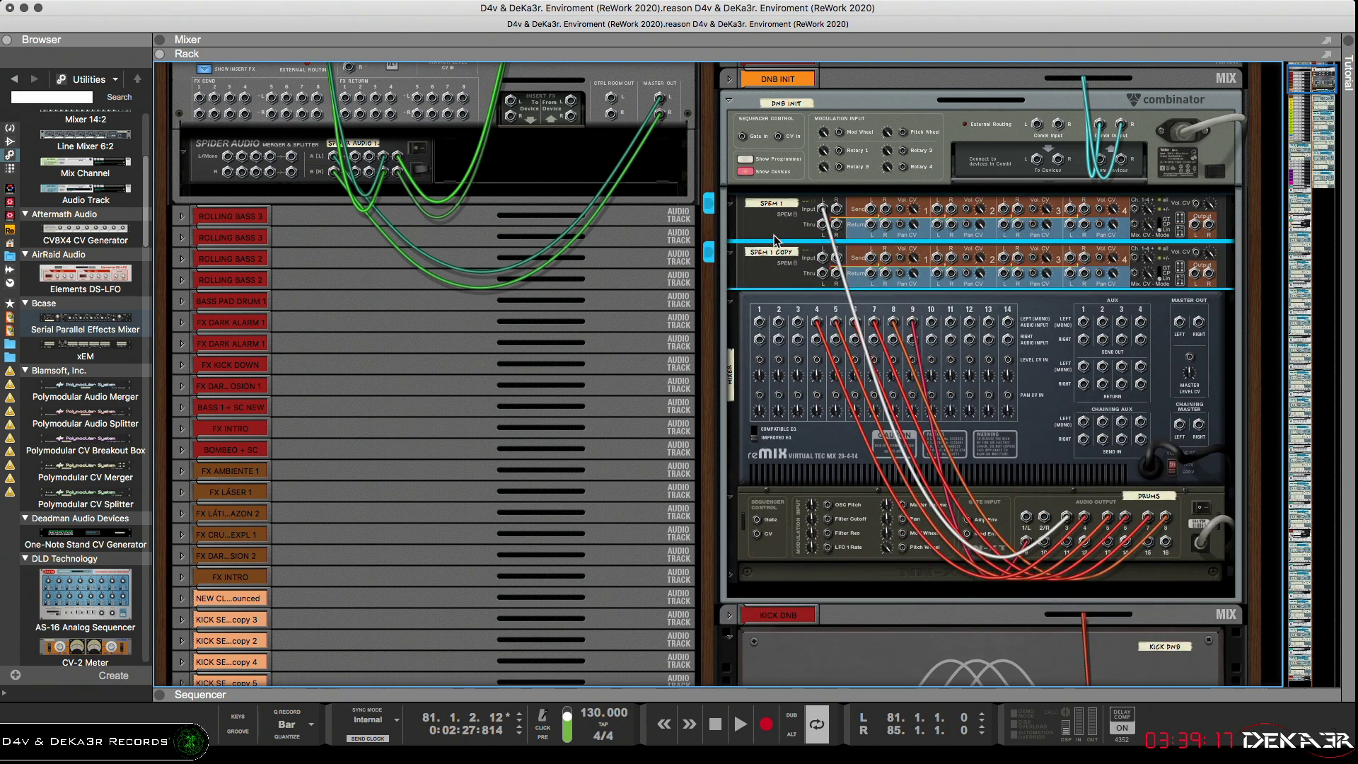
left_click_drag(765, 258, 767, 292)
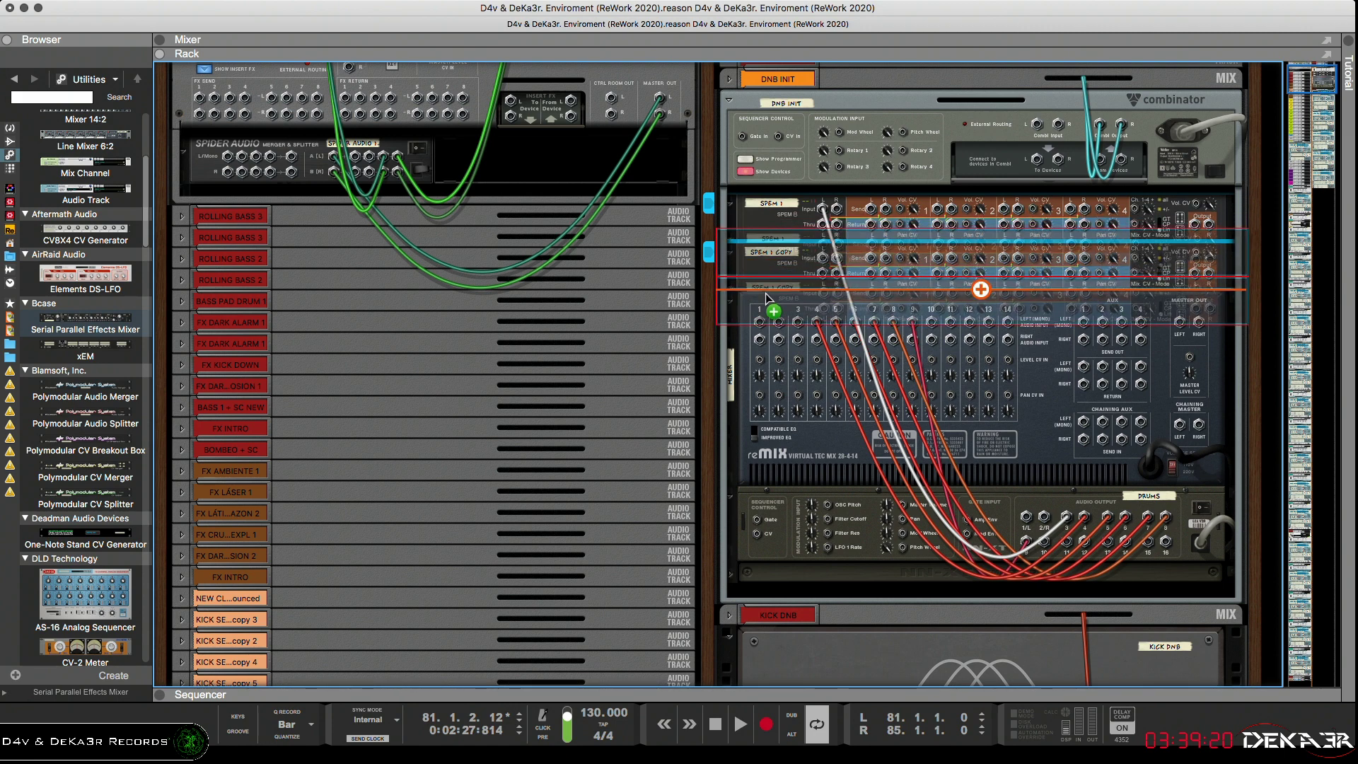
left_click_drag(767, 292, 762, 290)
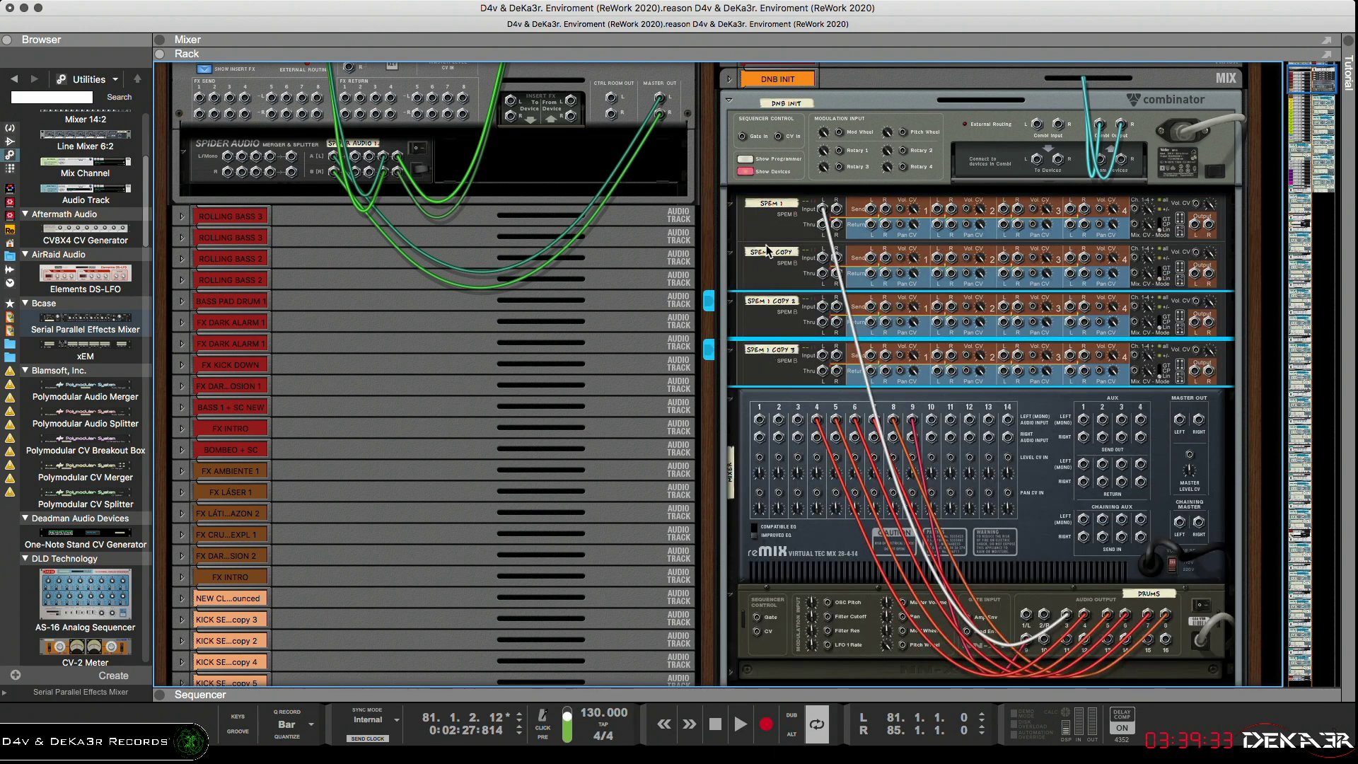
left_click_drag(756, 374, 761, 402)
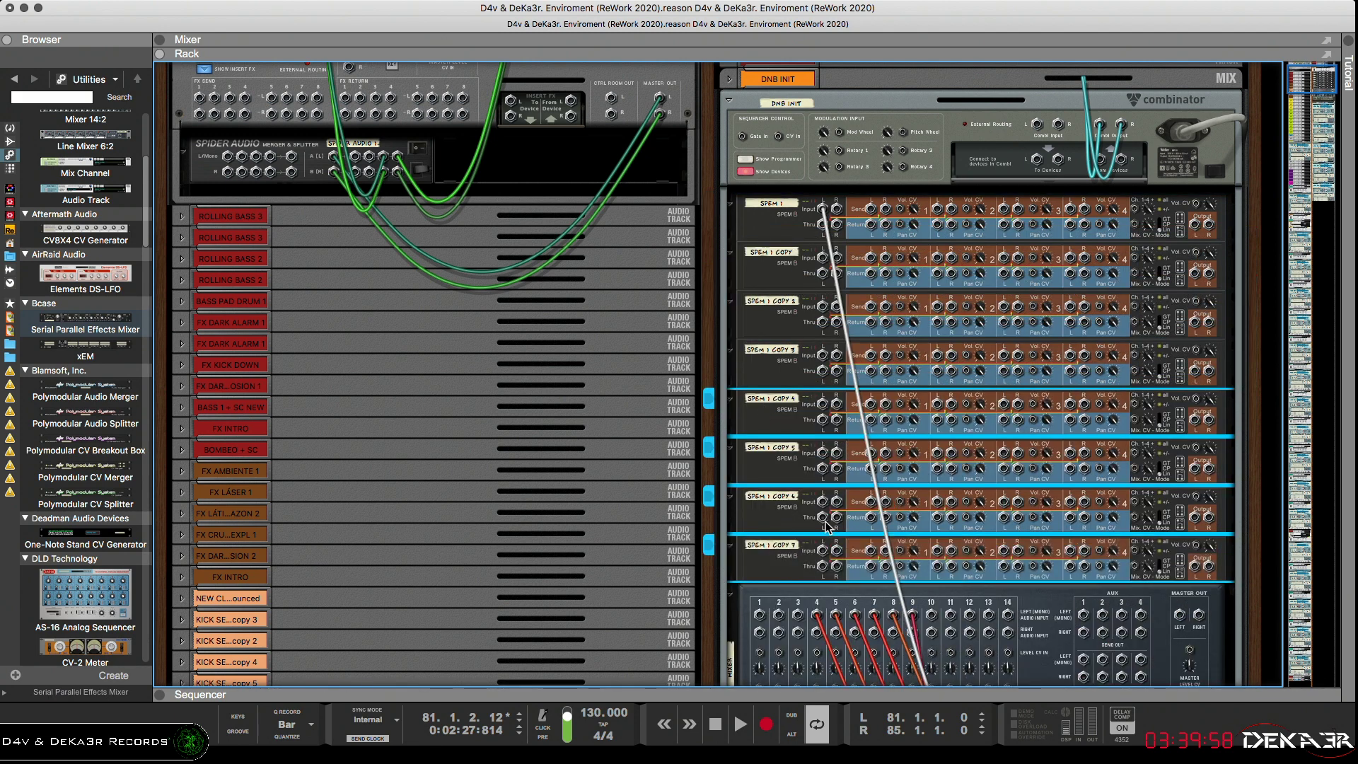
Move the cables on mixer channels 4 to 9, in order, to the left inputs of SPEM 1 copy through SPEM 1 copy 6
left_click(795, 608)
scroll(806, 587, "down", 2)
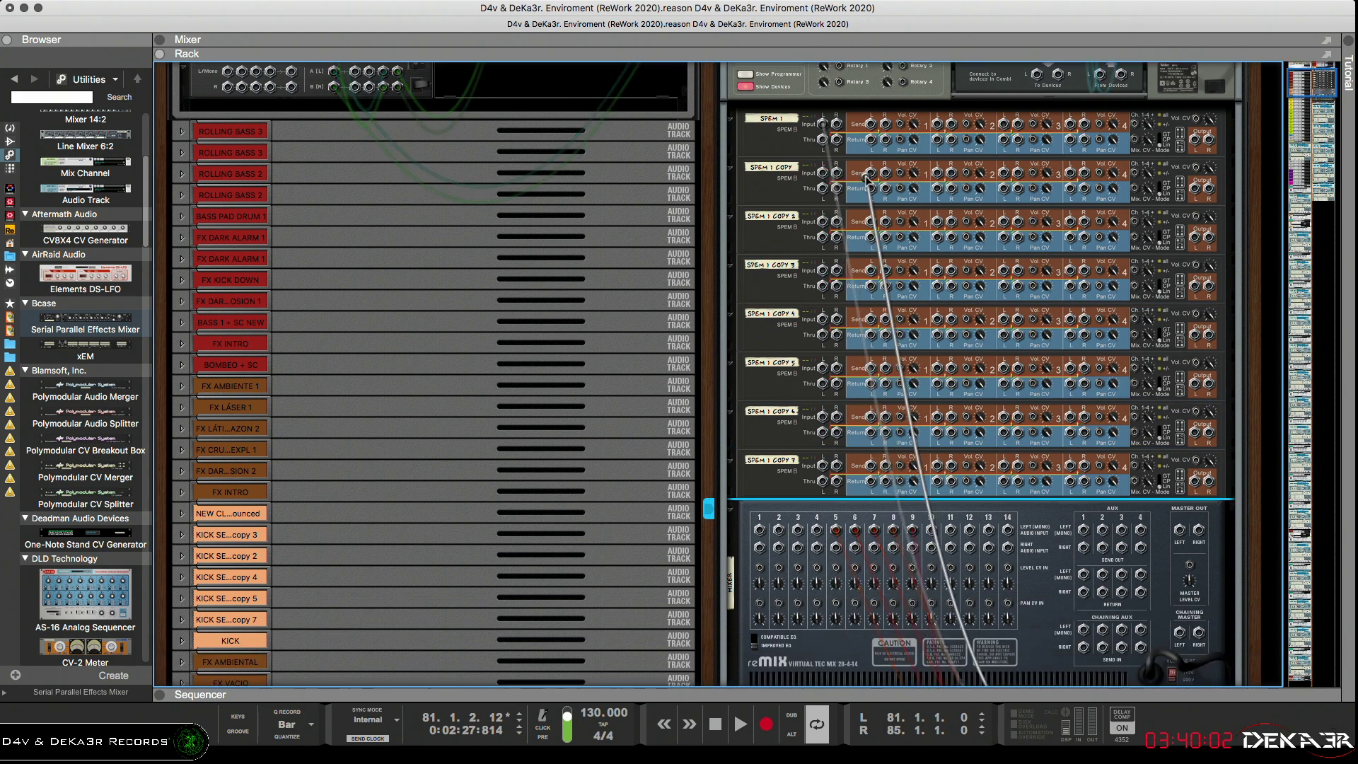
left_click_drag(823, 174, 822, 174)
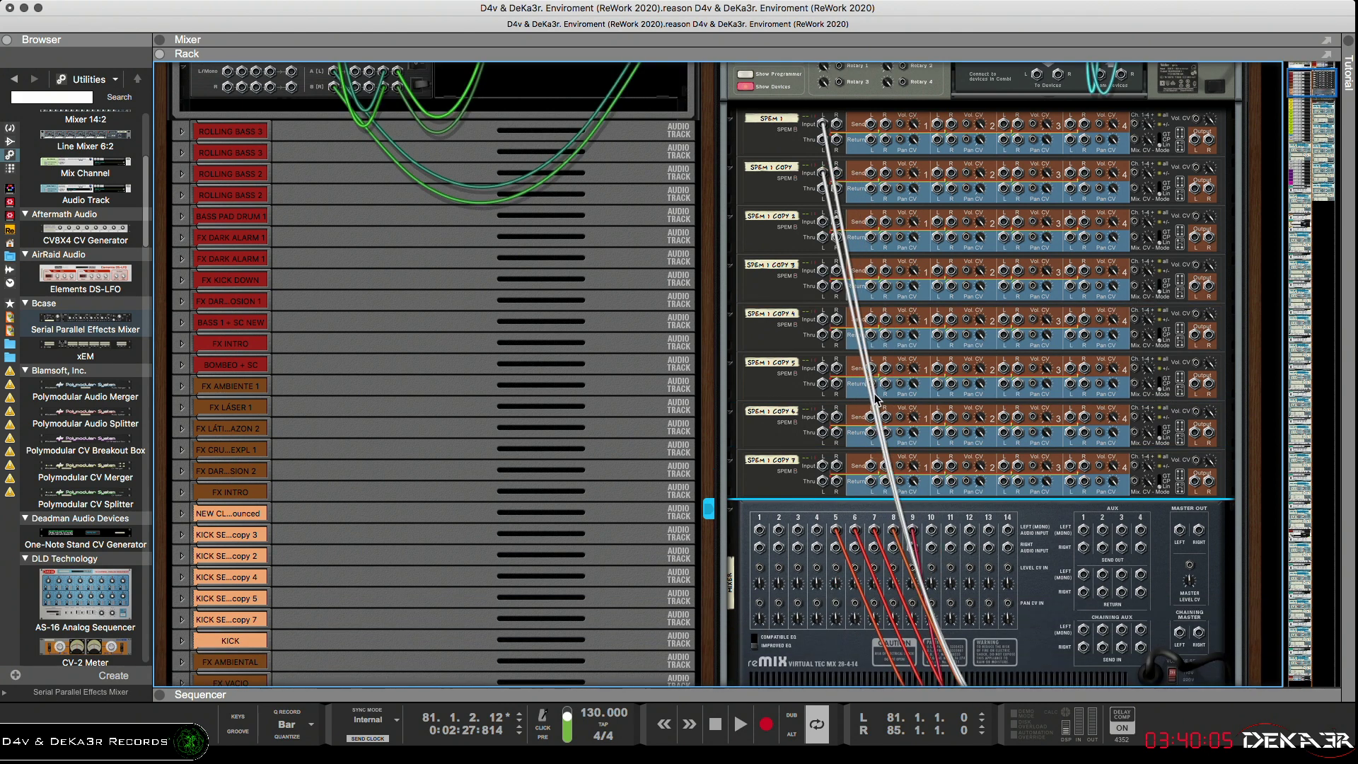
left_click_drag(837, 535, 824, 223)
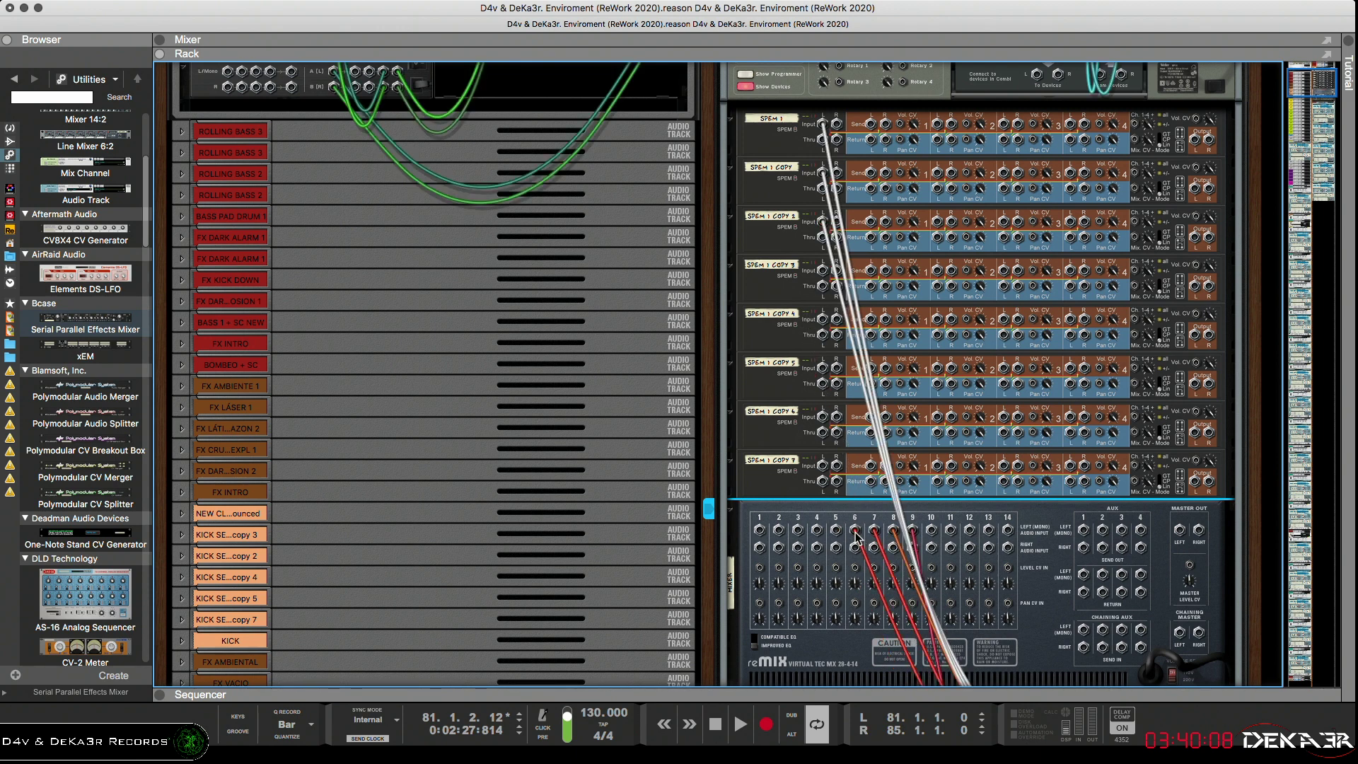
left_click_drag(856, 535, 822, 272)
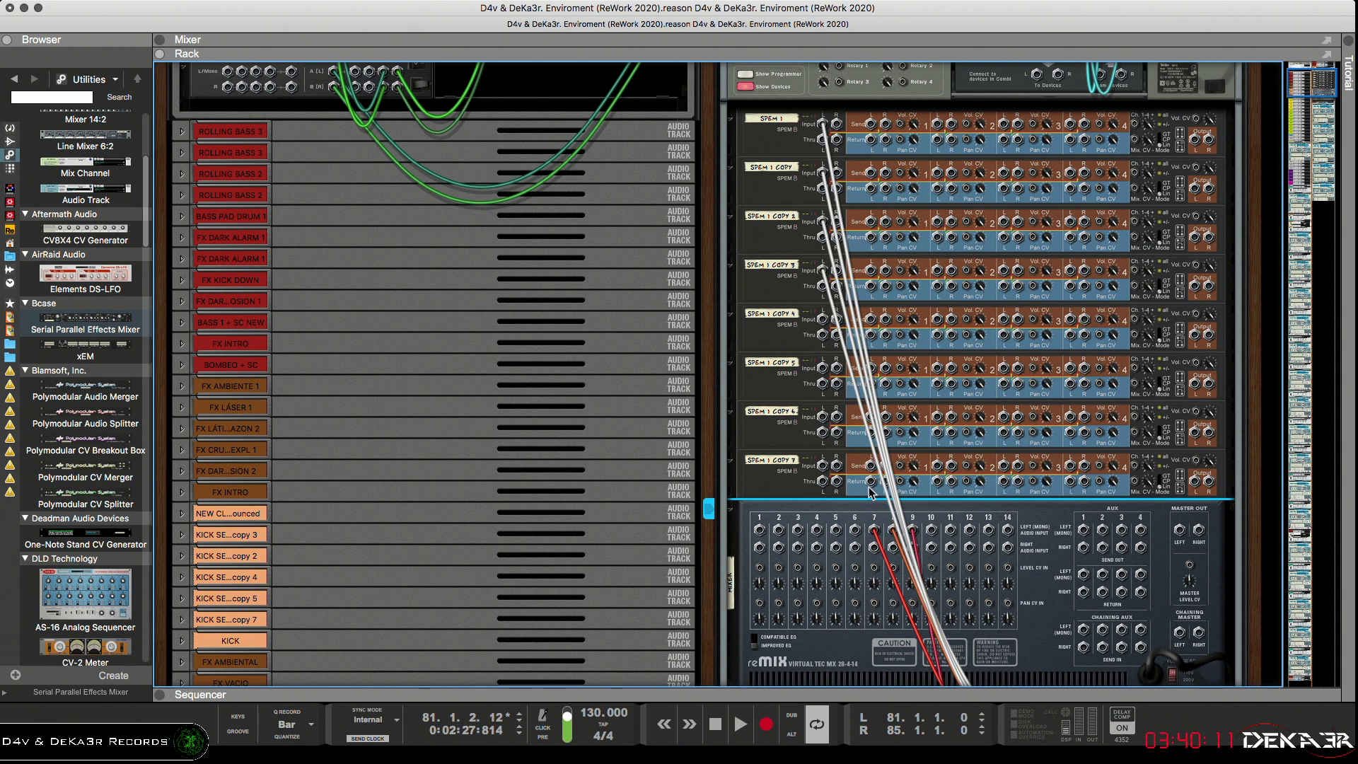
left_click_drag(874, 529, 822, 319)
left_click_drag(893, 530, 823, 368)
left_click_drag(913, 529, 823, 417)
Delete the unused SPEM 1 copy 7 and move the mixer above the SPEM units inside the Combinator
left_click(792, 479)
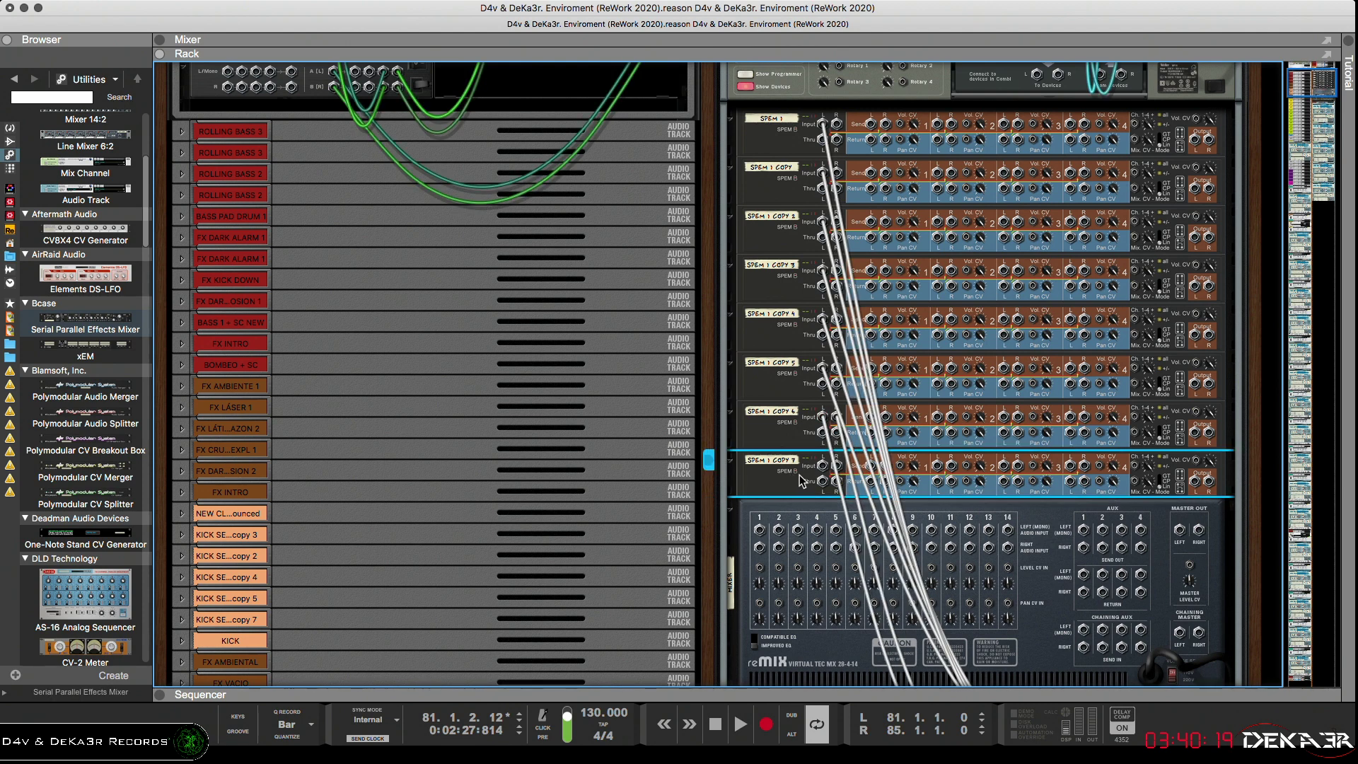
key("Delete")
key("Escape")
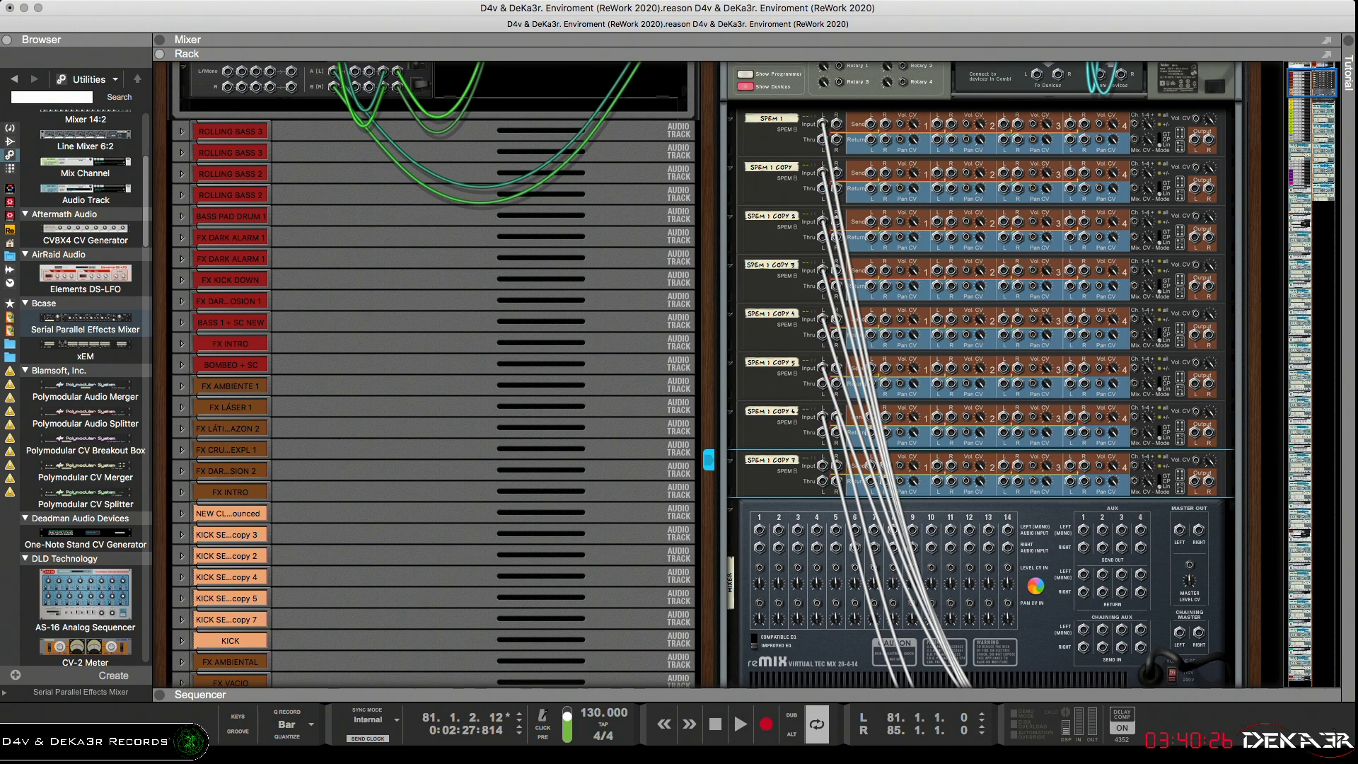
key("Delete")
key("Return")
left_click_drag(1036, 546, 1031, 154)
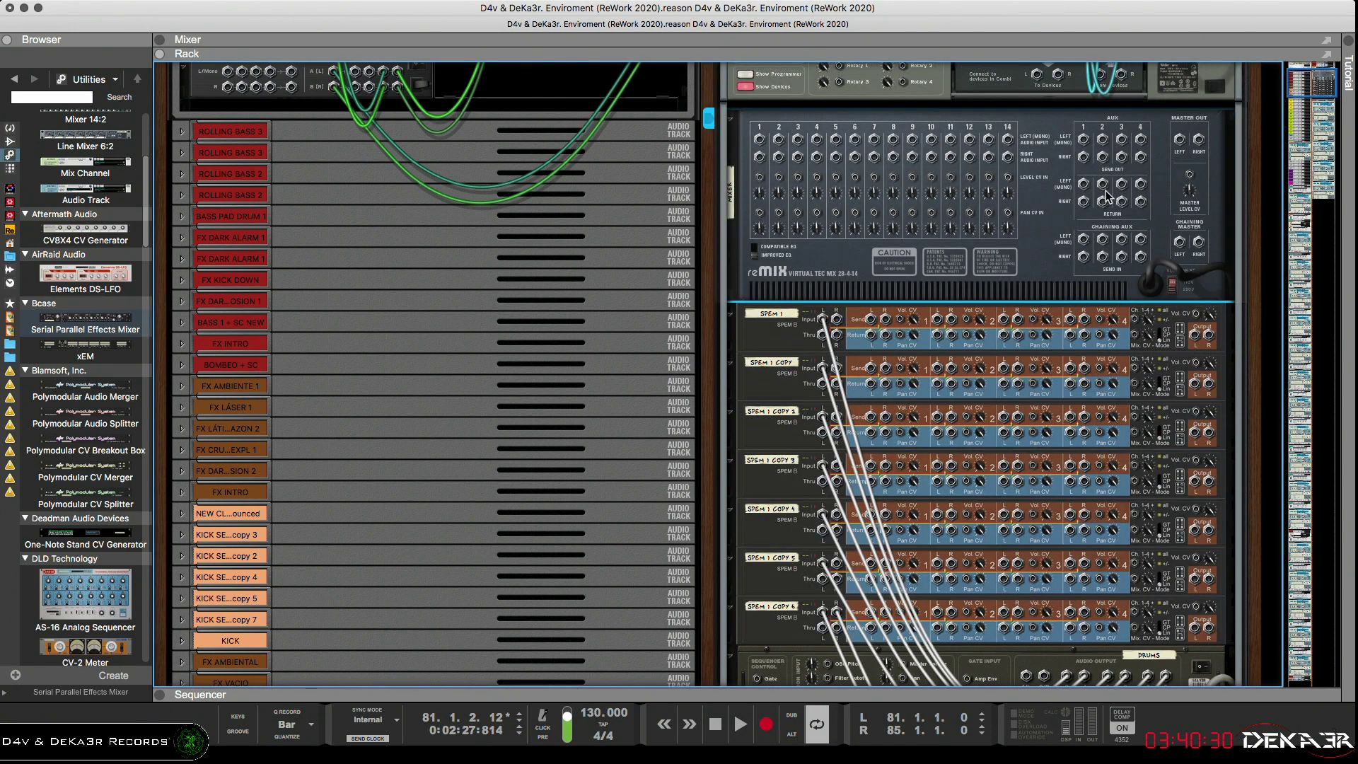
scroll(1182, 320, "up", 1)
Connect the left outputs of SPEM 1 through SPEM 1 copy 6, in order, to the left inputs of mixer channels 1 to 7
left_click_drag(1195, 393, 758, 196)
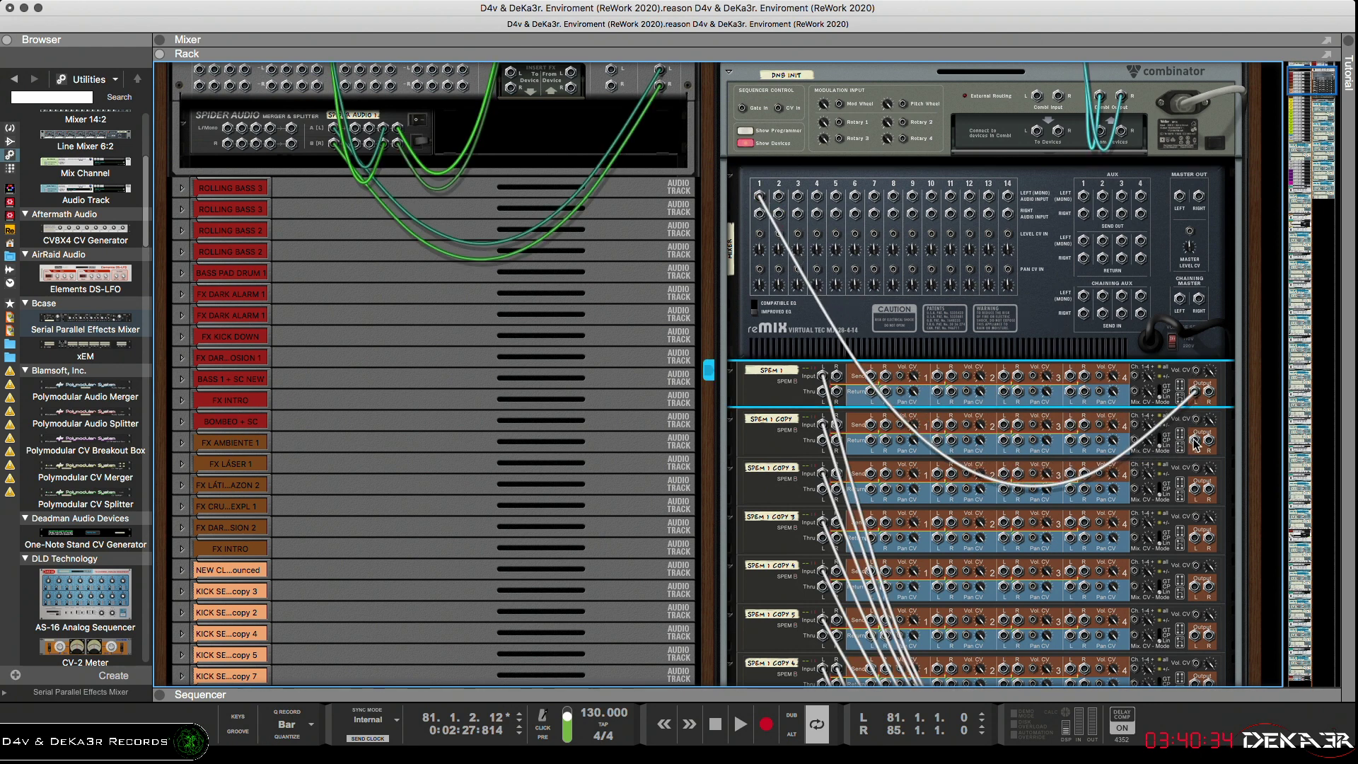
left_click_drag(1195, 442, 779, 196)
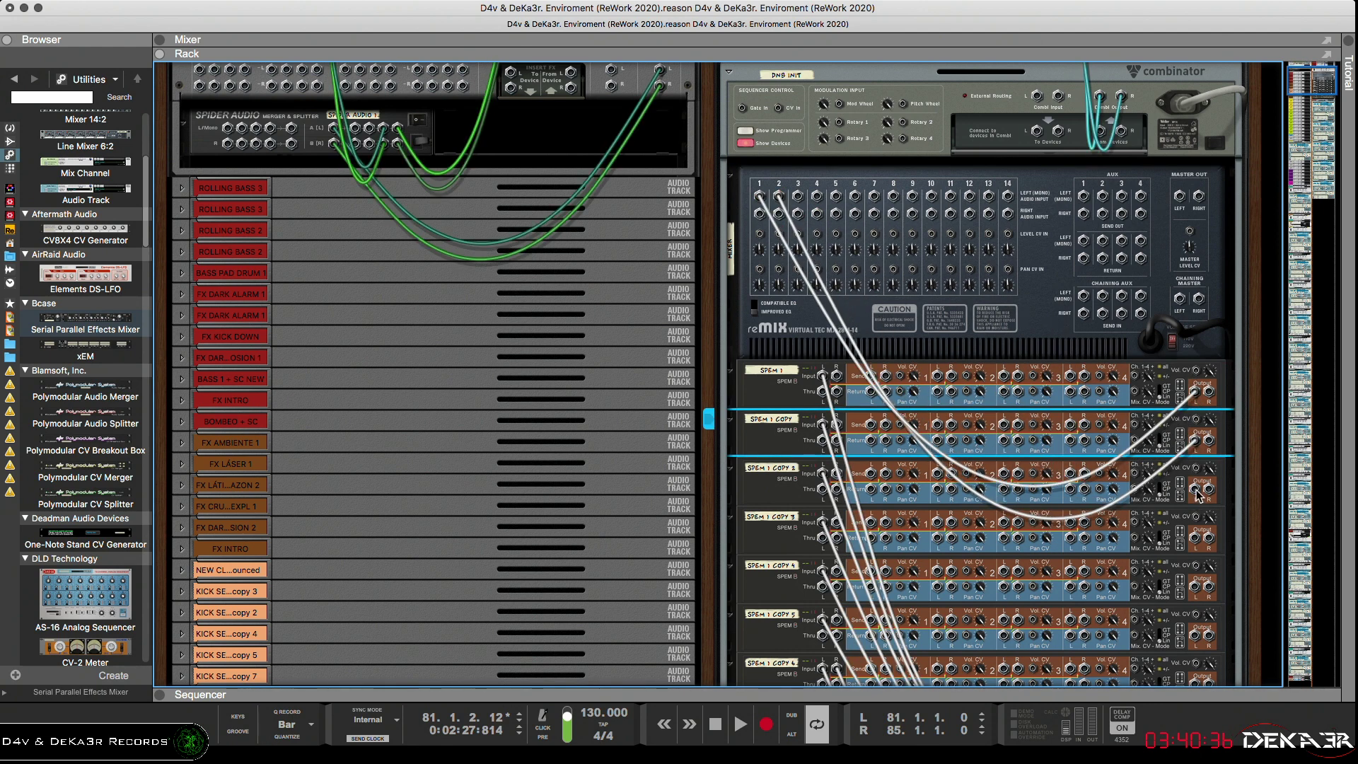
left_click_drag(1198, 495, 798, 195)
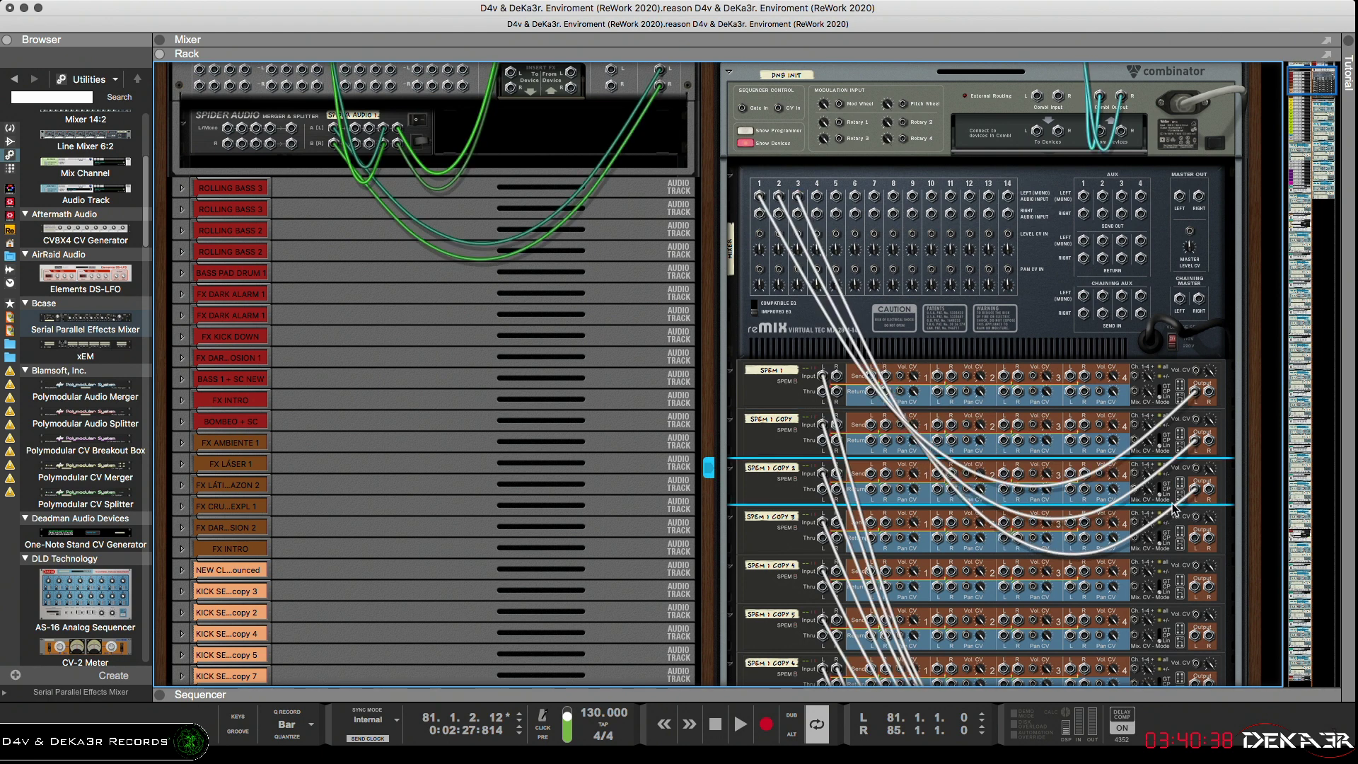
left_click_drag(1196, 539, 817, 196)
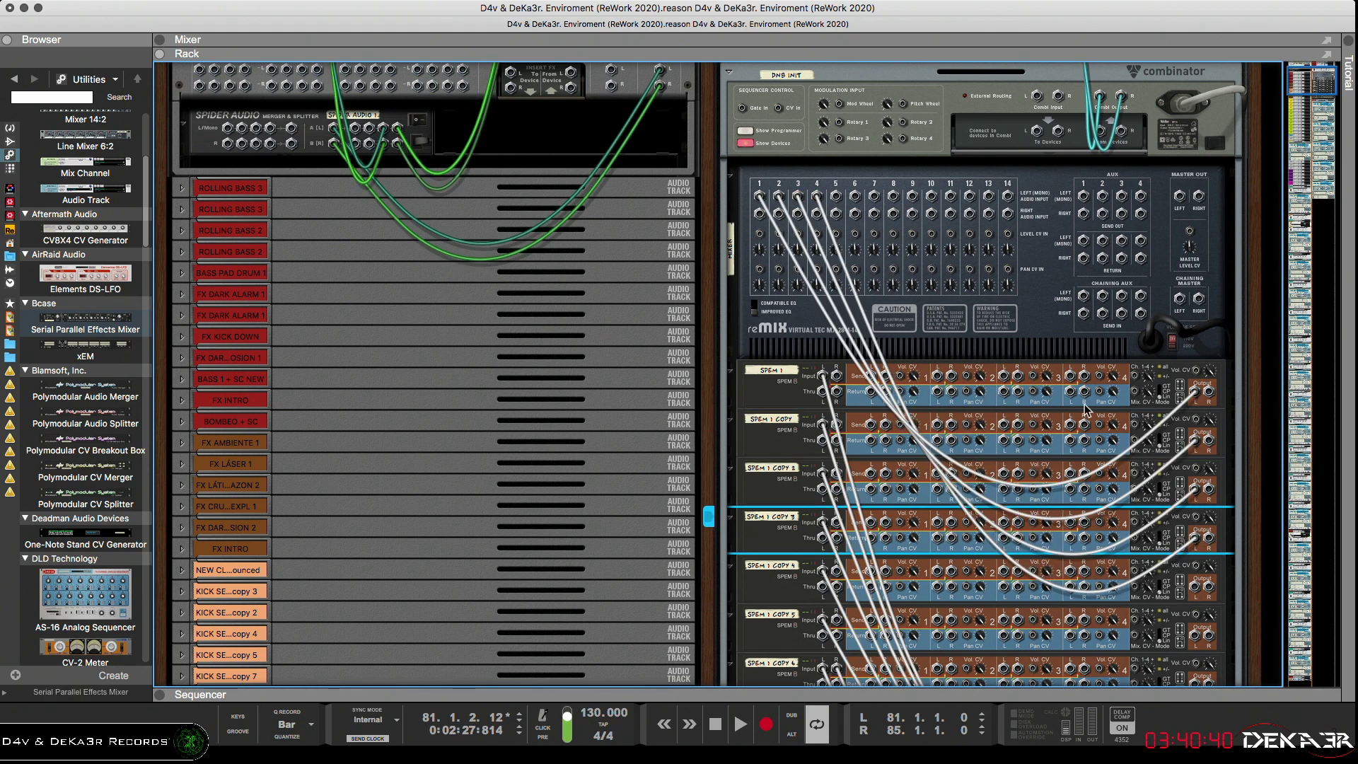
left_click_drag(1194, 587, 836, 196)
left_click_drag(1196, 641, 854, 196)
scroll(1061, 447, "down", 3)
scroll(1061, 447, "down", 5)
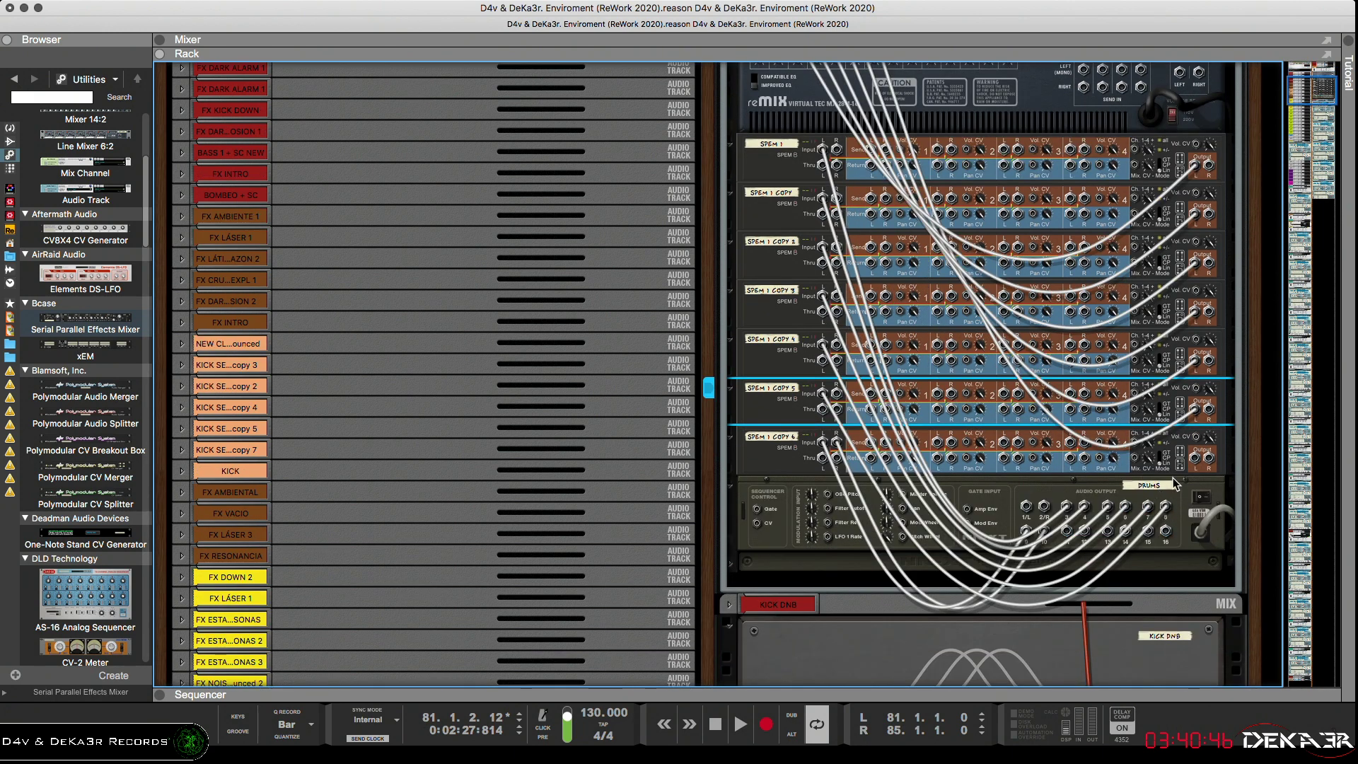
left_click_drag(1195, 457, 907, 207)
Duplicate SPEM 1 copy 6 directly below itself and connect the duplicate's left output to the next free mixer channel
scroll(907, 207, "down", 4)
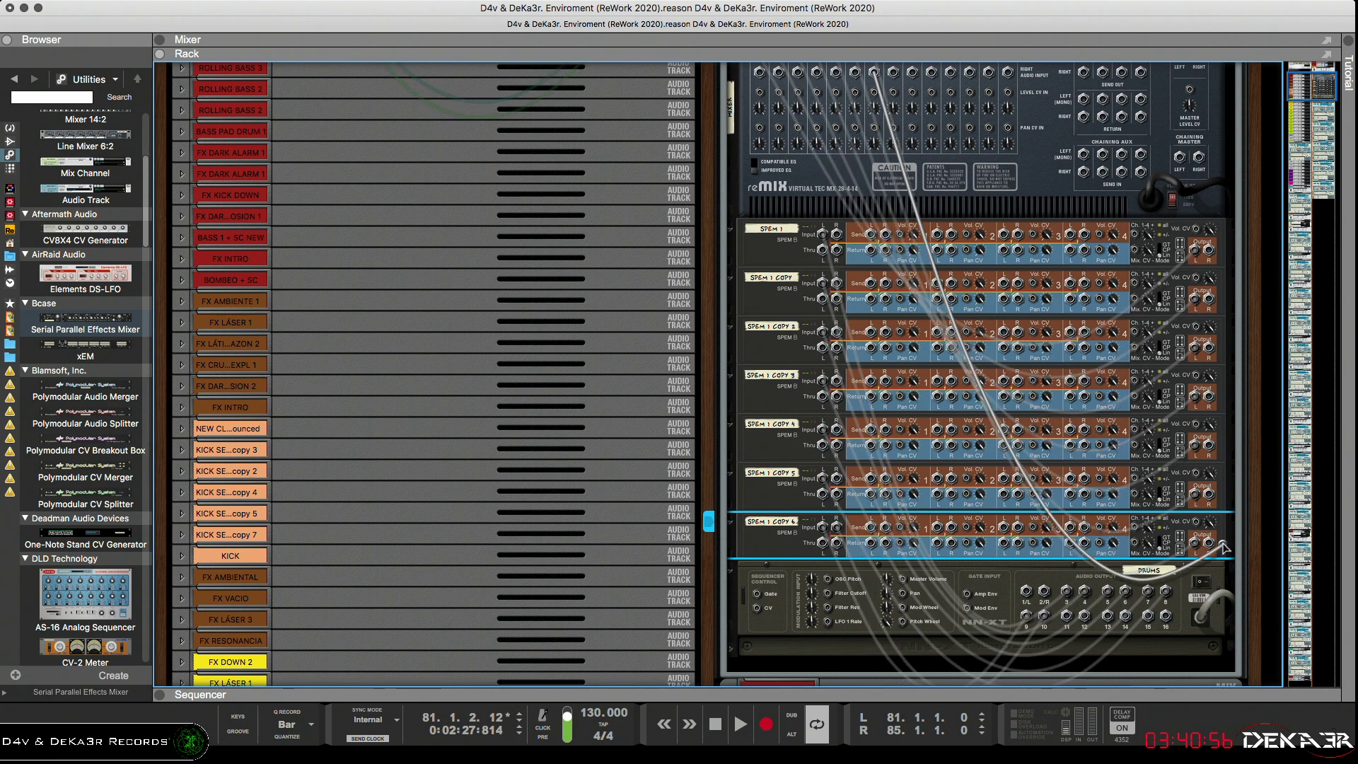
scroll(1176, 614, "down", 2)
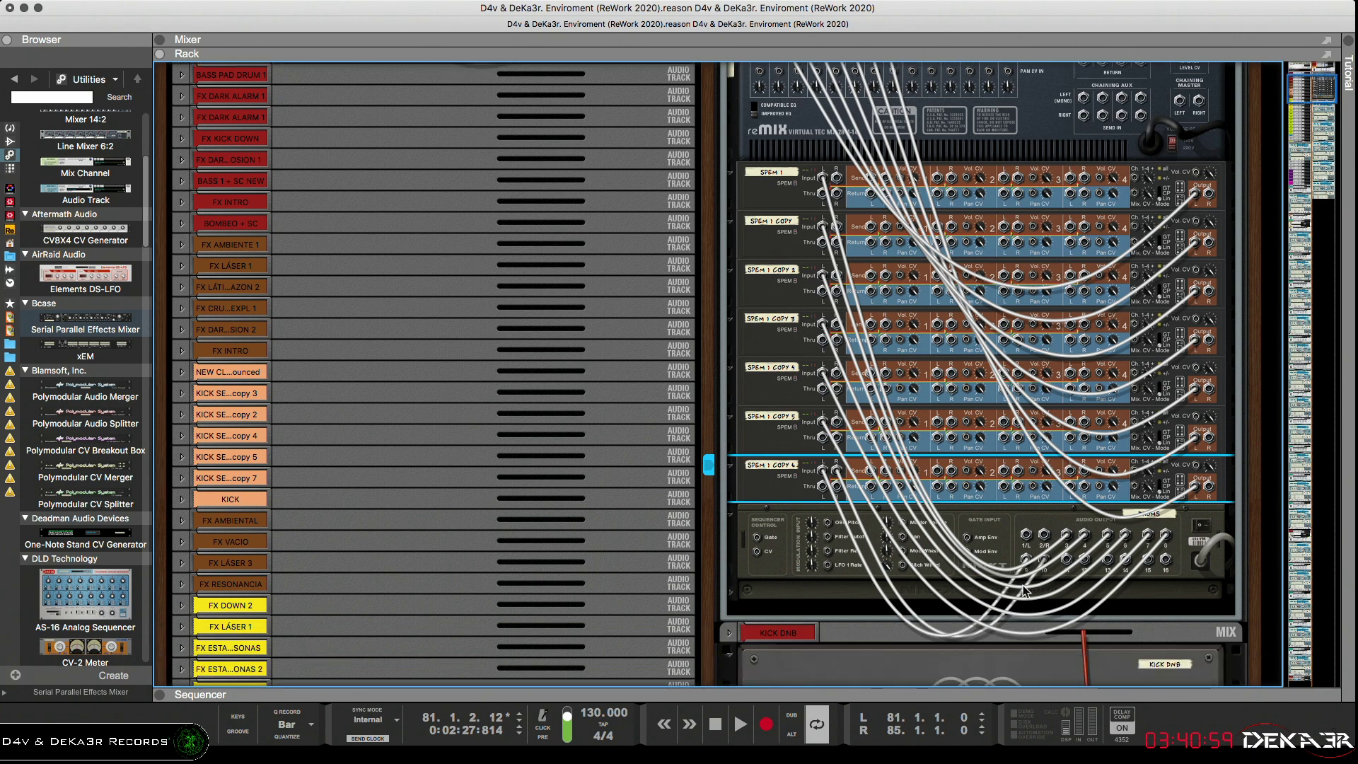
left_click_drag(764, 495, 766, 503)
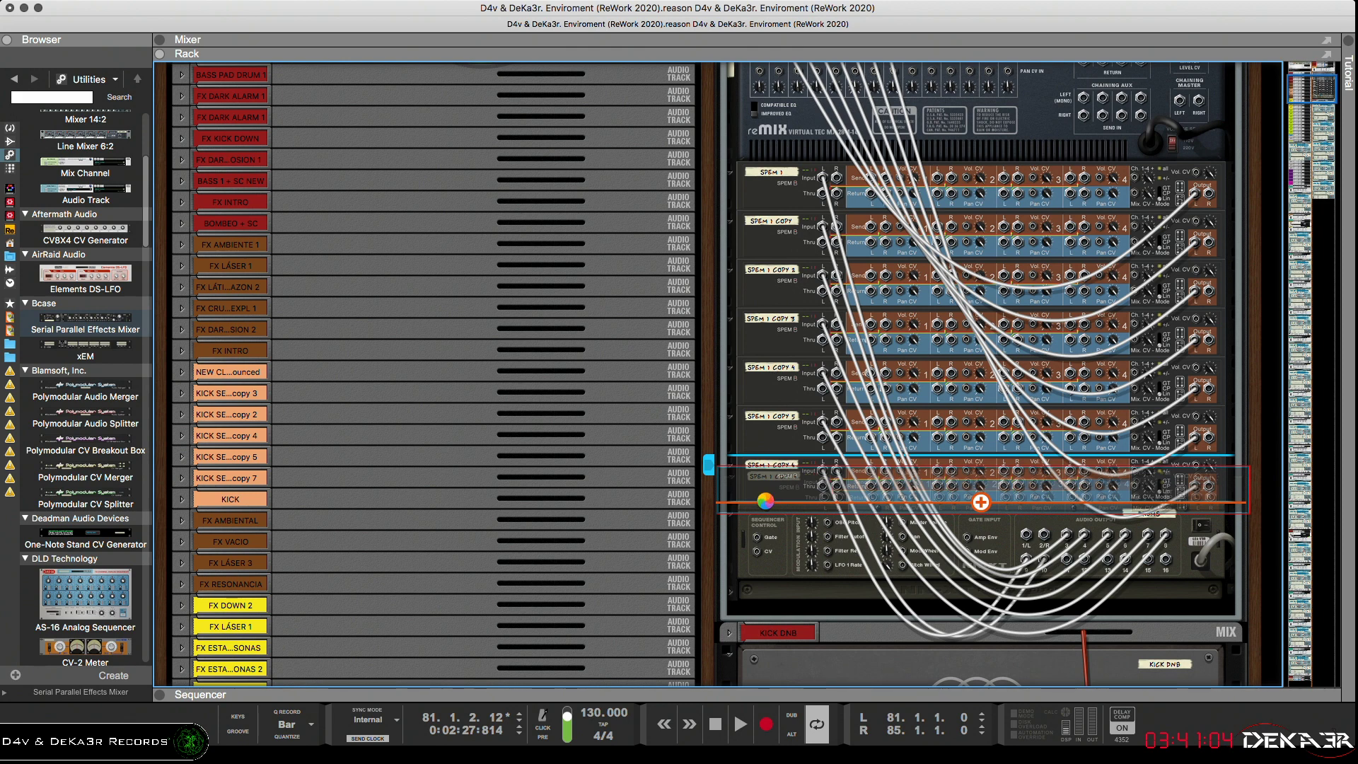
left_click_drag(765, 501, 766, 504)
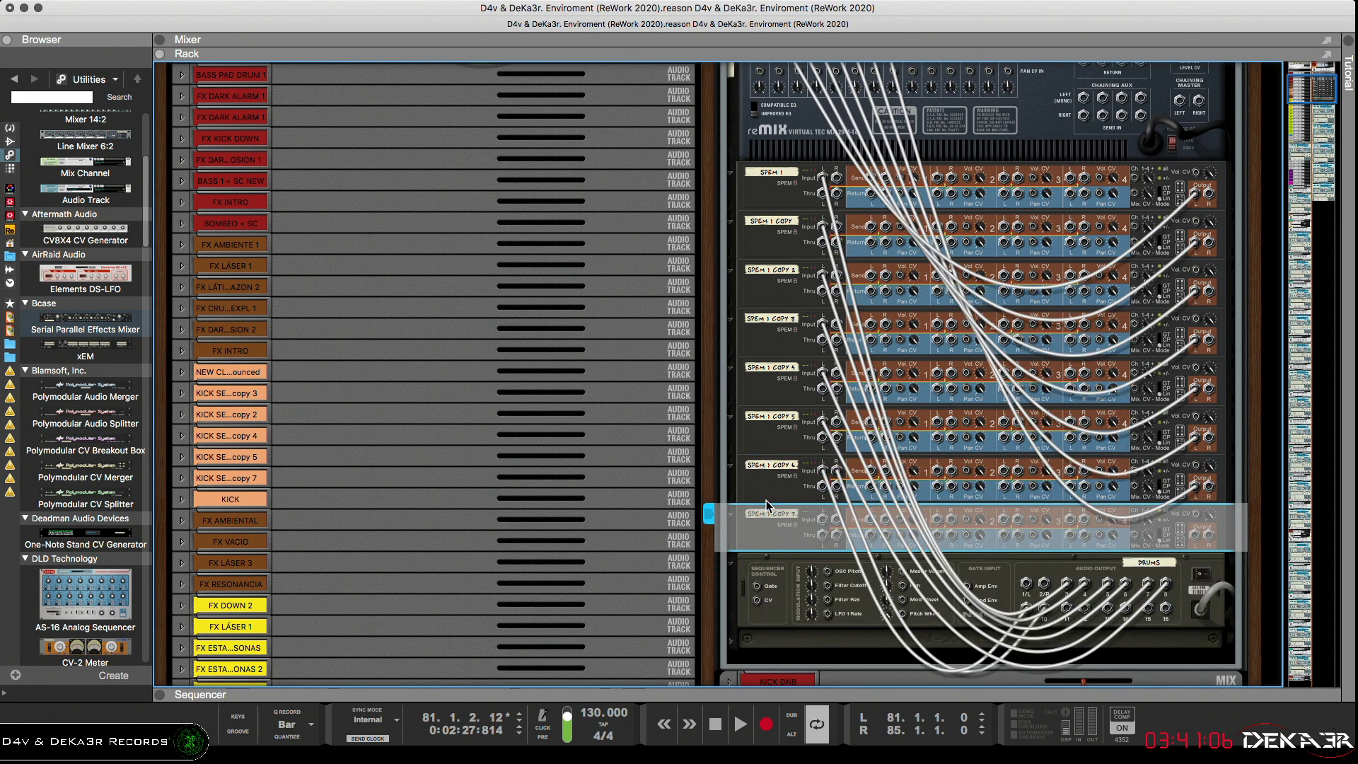
left_click(838, 478)
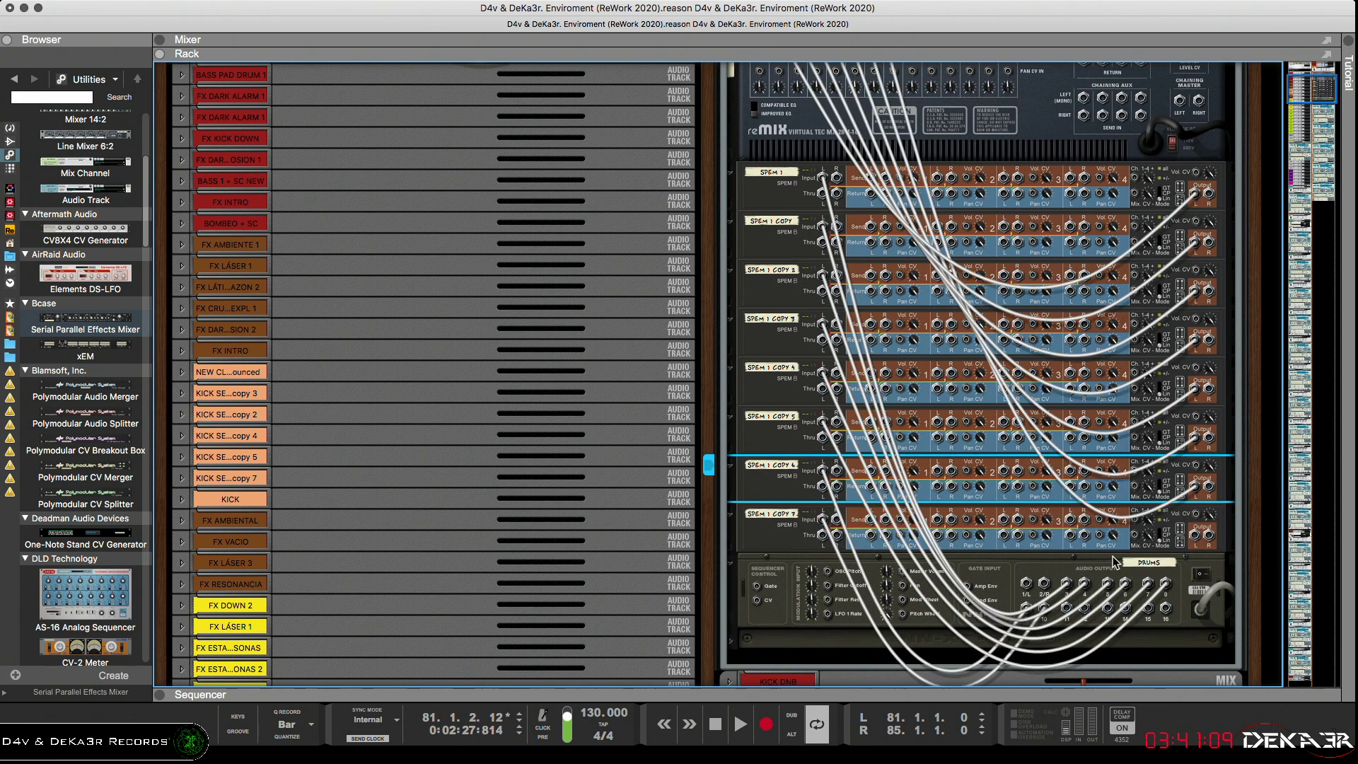
left_click_drag(1200, 541, 912, 153)
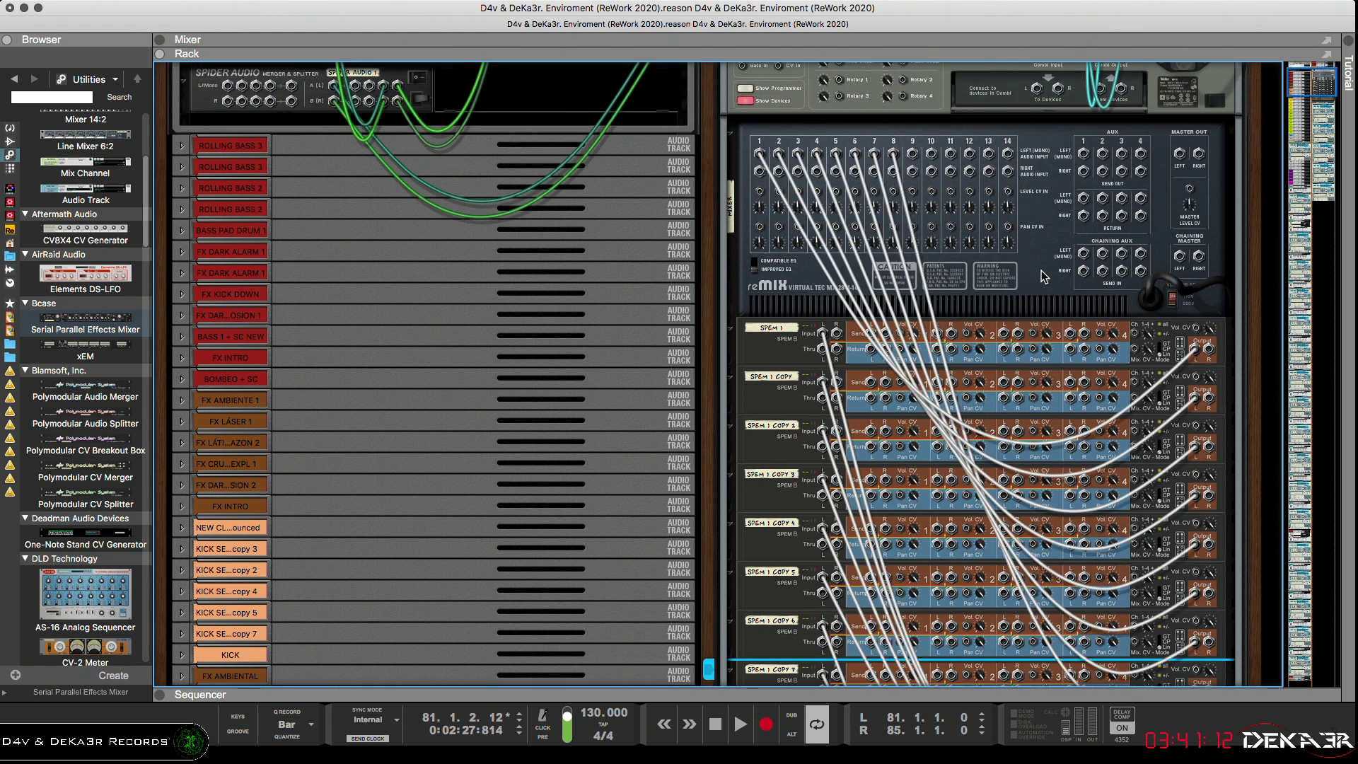
Connect the mixer's master output to the DNB INIT Combinator's From Devices input and turn the rack to its front
scroll(1166, 219, "up", 2)
left_click_drag(1180, 211, 1120, 145)
scroll(1131, 310, "down", 10)
scroll(1131, 309, "up", 7)
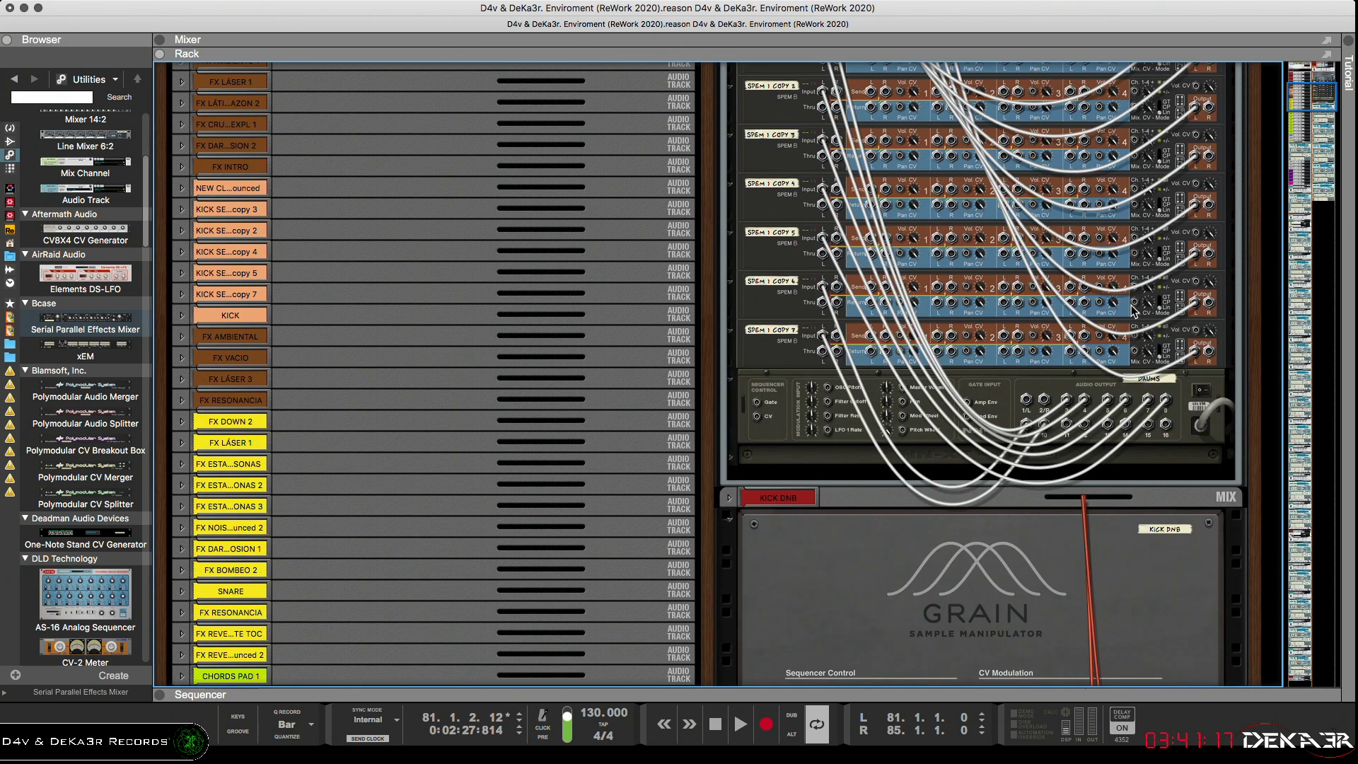
scroll(1132, 309, "up", 1)
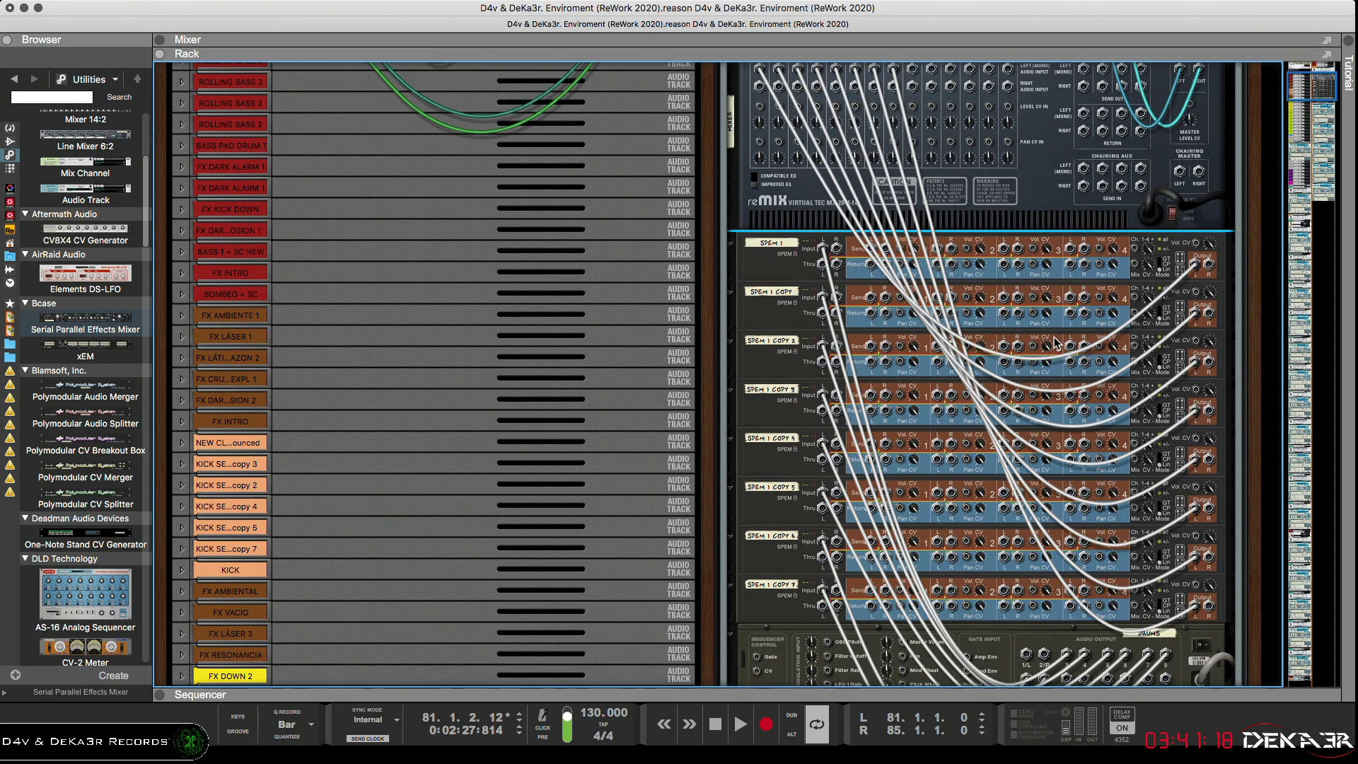
key("Tab")
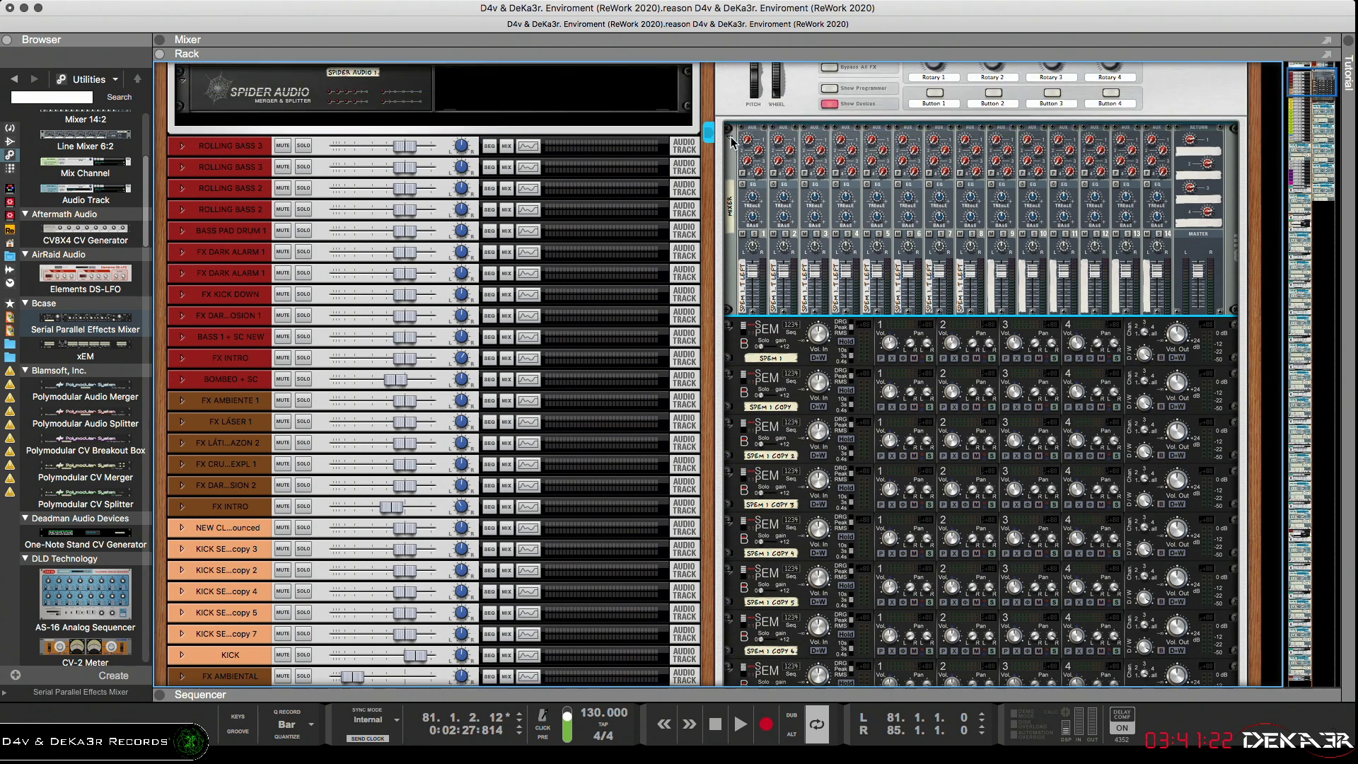
Fold the mixer and play the loop to check the signal levels on the SPEM units
left_click(729, 130)
key("space")
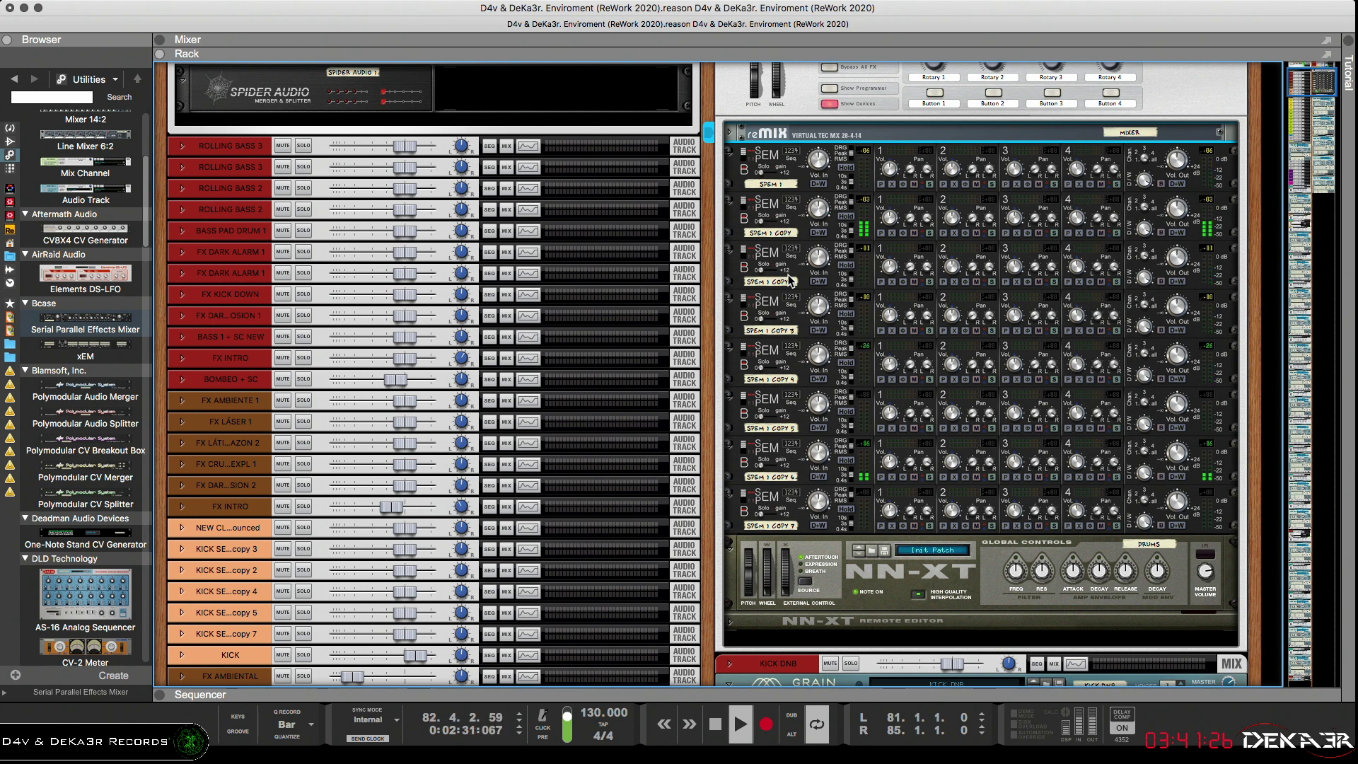
left_click(790, 279)
left_click(748, 462)
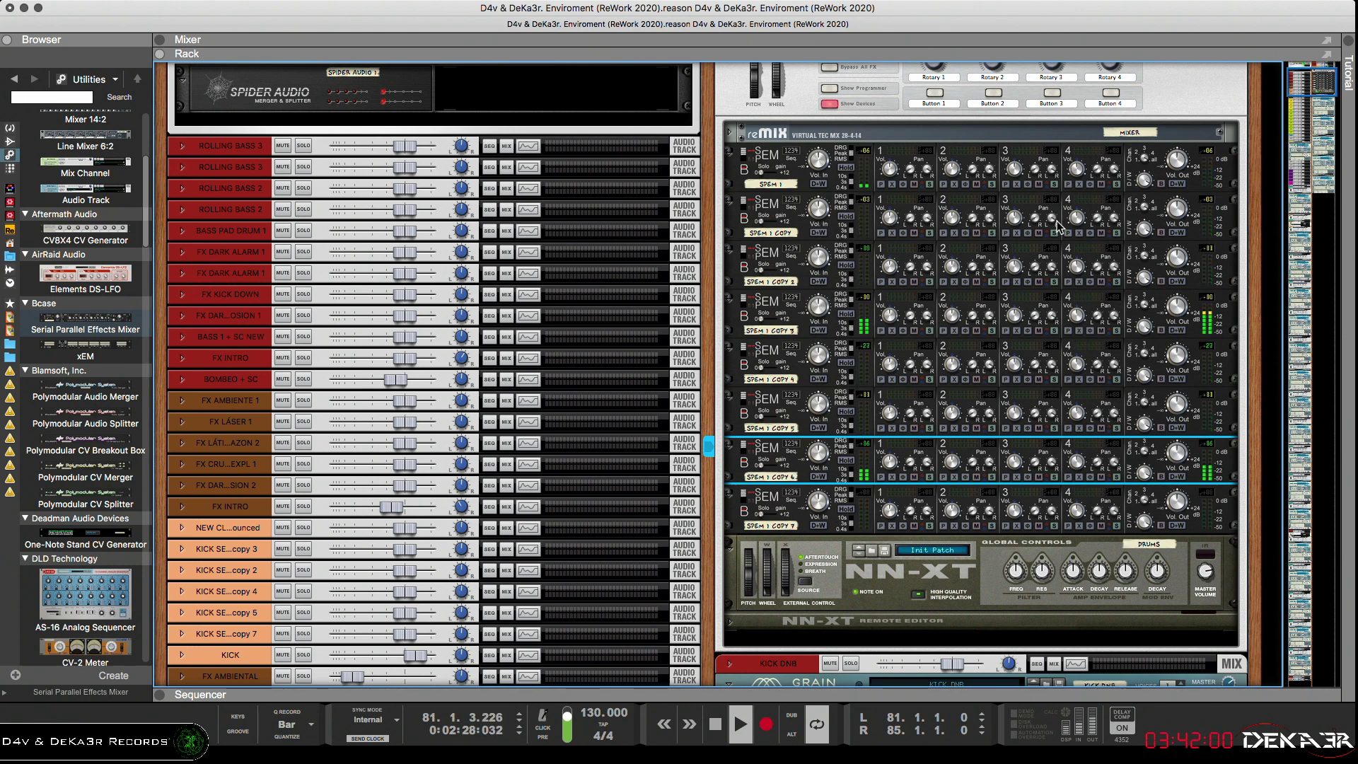
Turn the output volume down to -∞ dB on SPEM 1 through SPEM 1 copy 5, leaving only SPEM 1 copy 6 audible
left_click(1173, 181)
left_click(1160, 184)
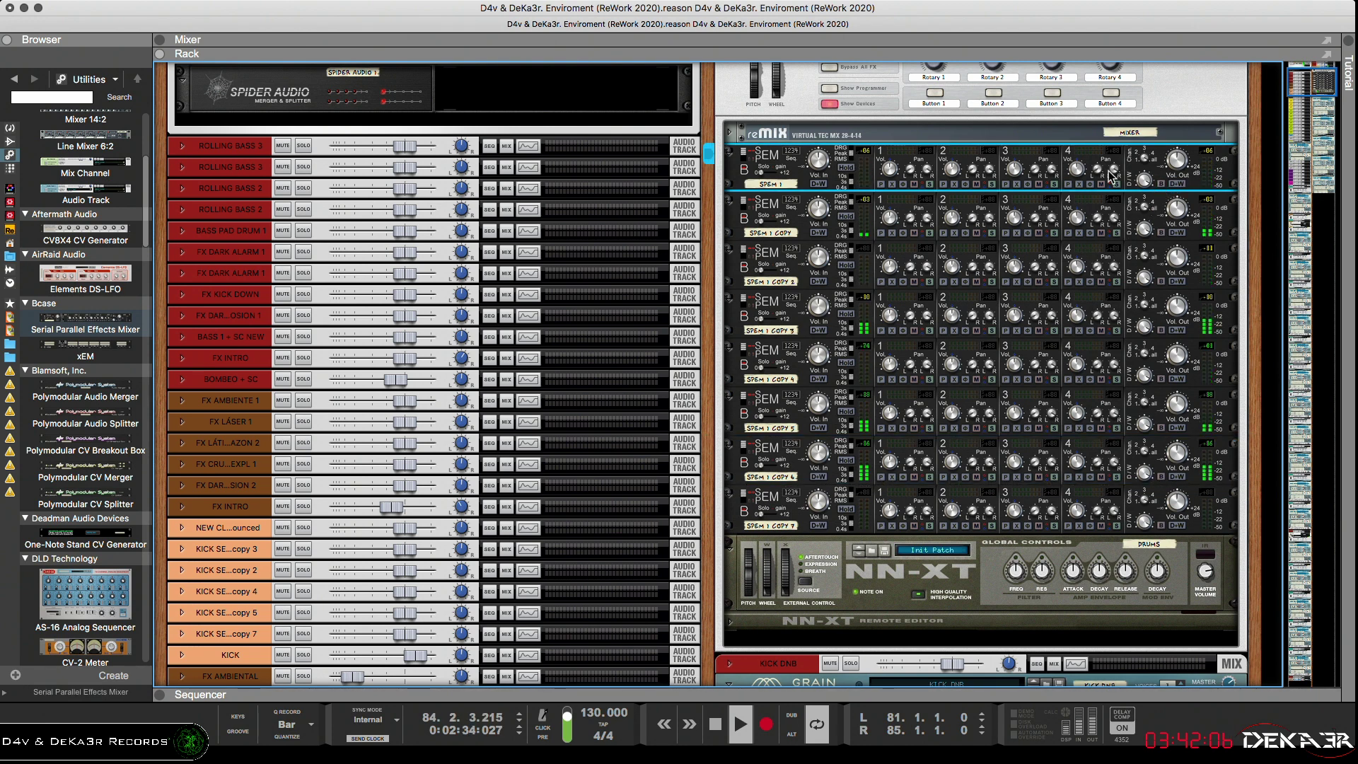
left_click(1177, 208)
left_click_drag(1177, 250, 1179, 358)
left_click(1177, 305)
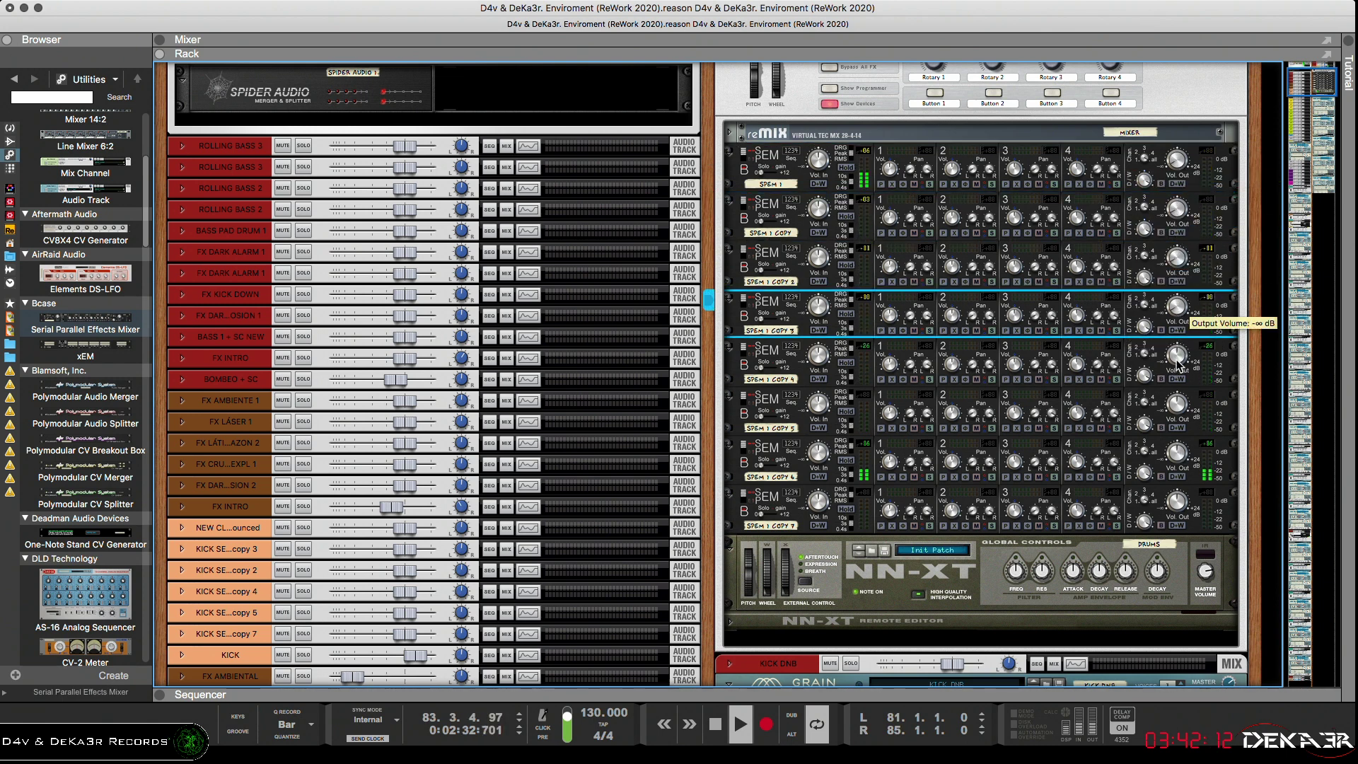
left_click(1177, 354)
left_click(1181, 420)
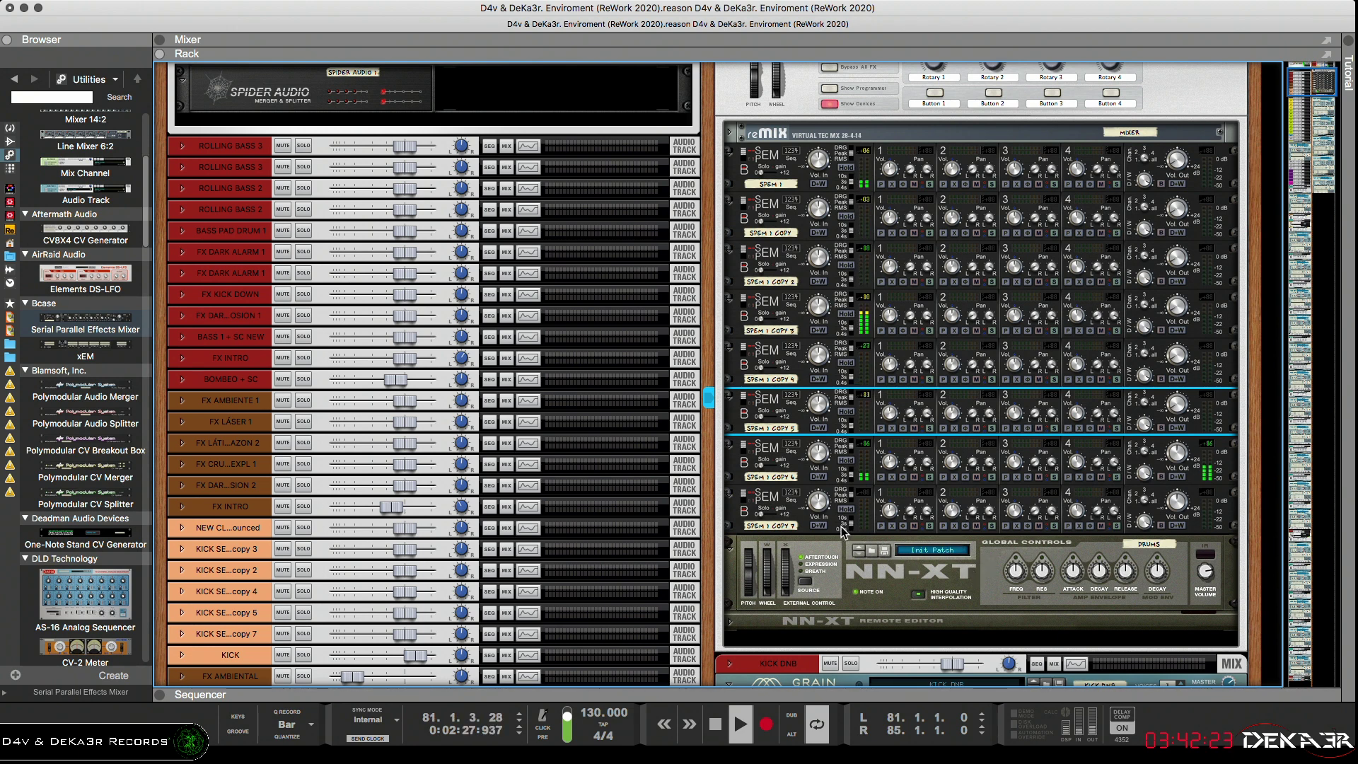
Delete the unused SPEM 1 copy 7 above the NN-XT sampler
left_click(812, 523)
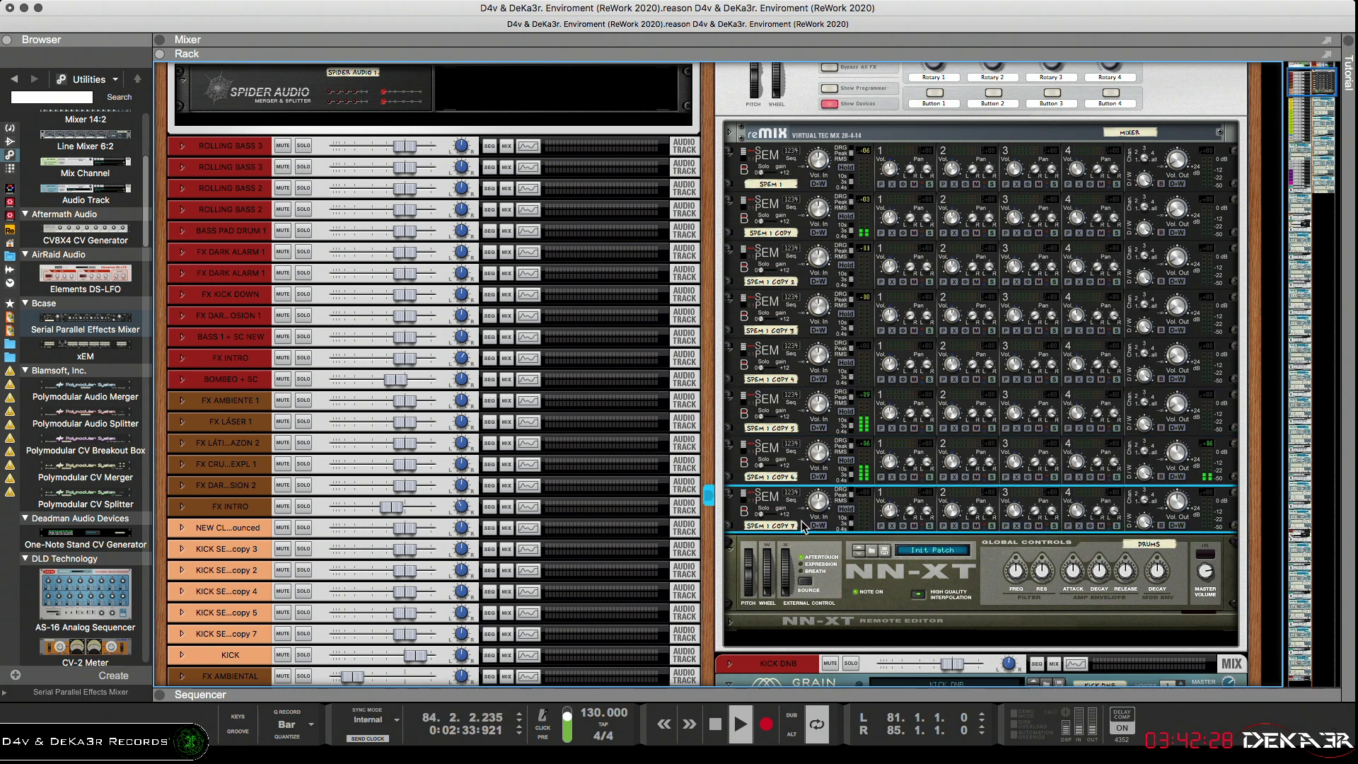
key("Delete")
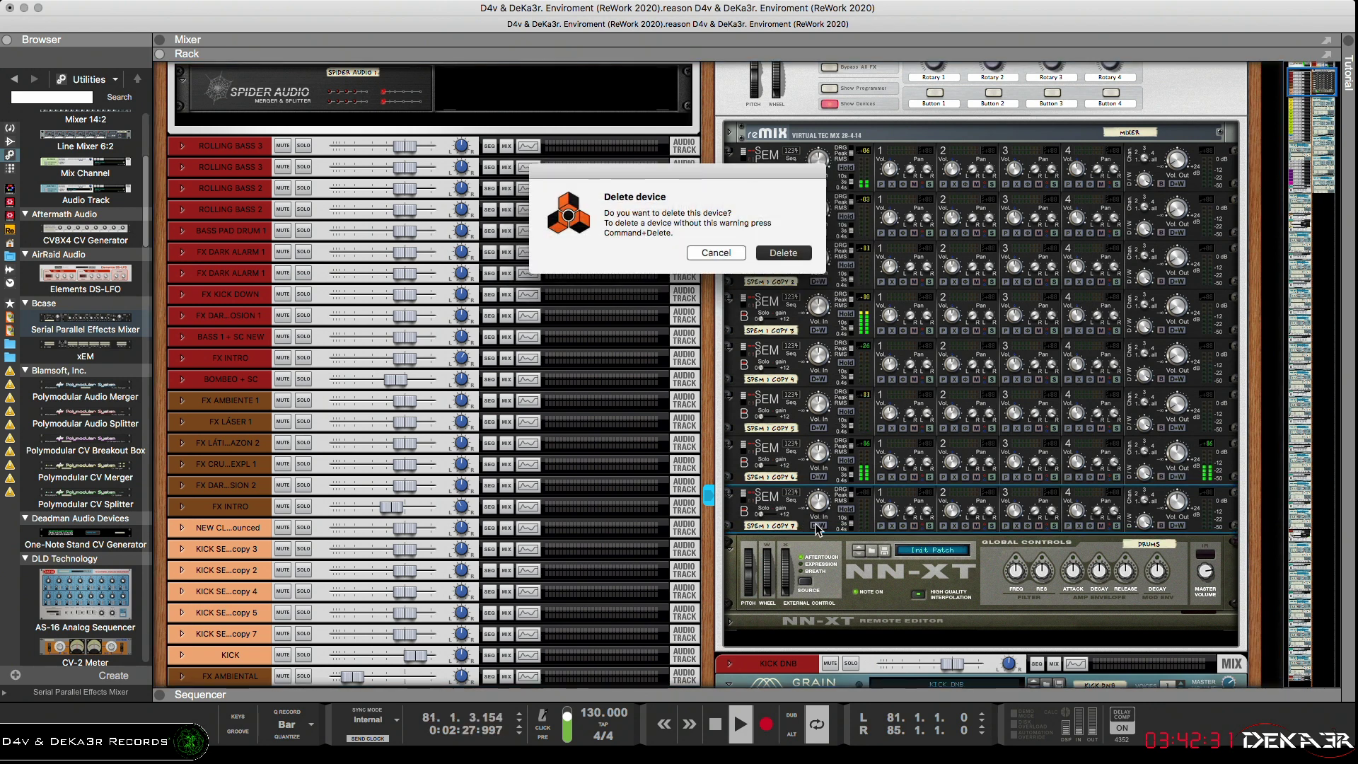
key("Escape")
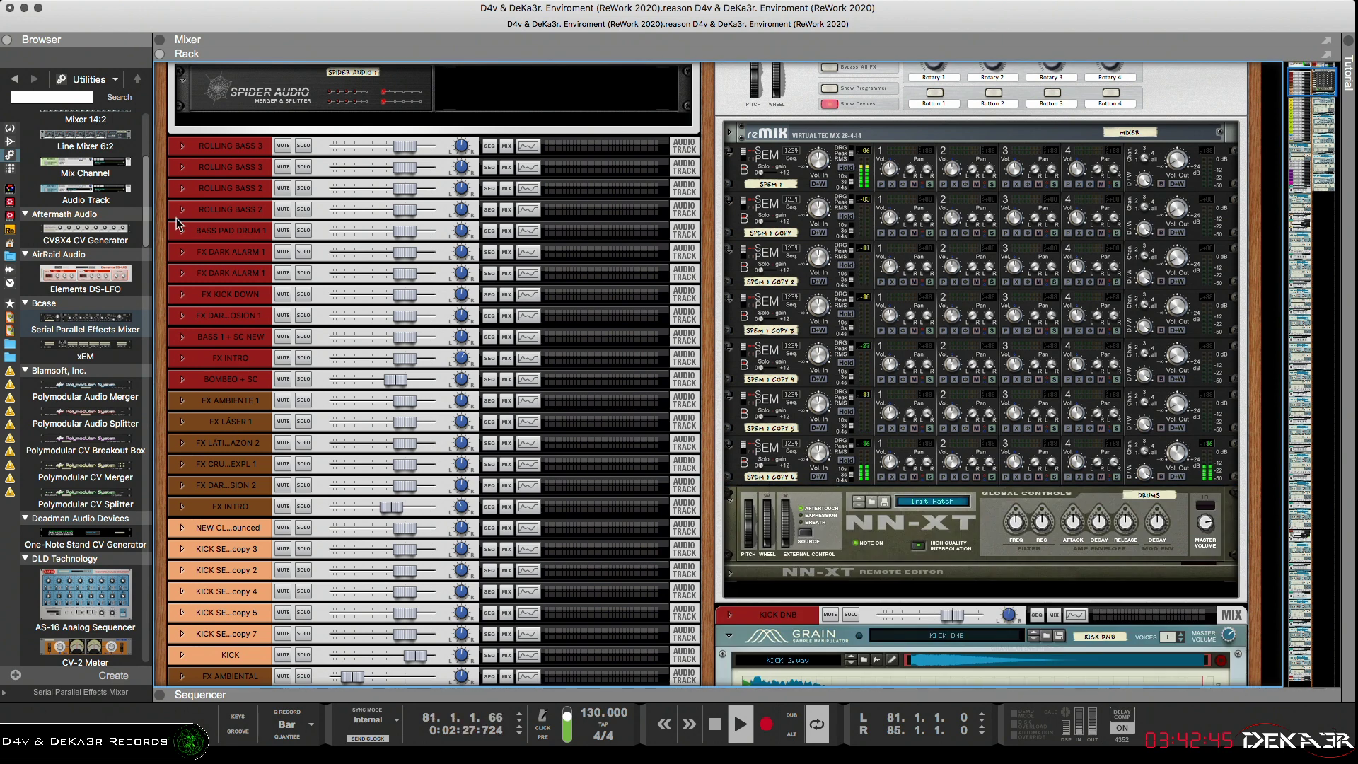
Add a kHs Trance Gate effect below SPEM 1 copy 6 inside the Combinator
left_click(10, 141)
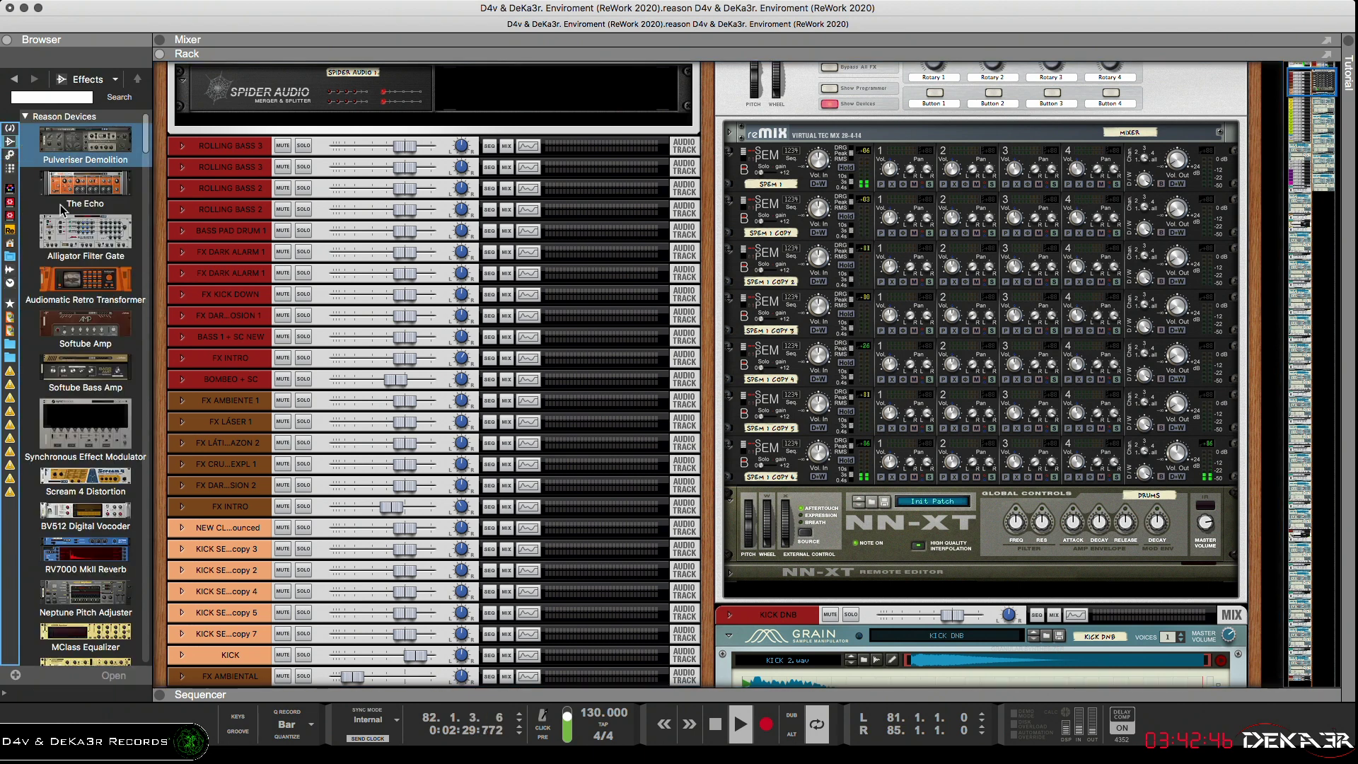
scroll(114, 301, "down", 10)
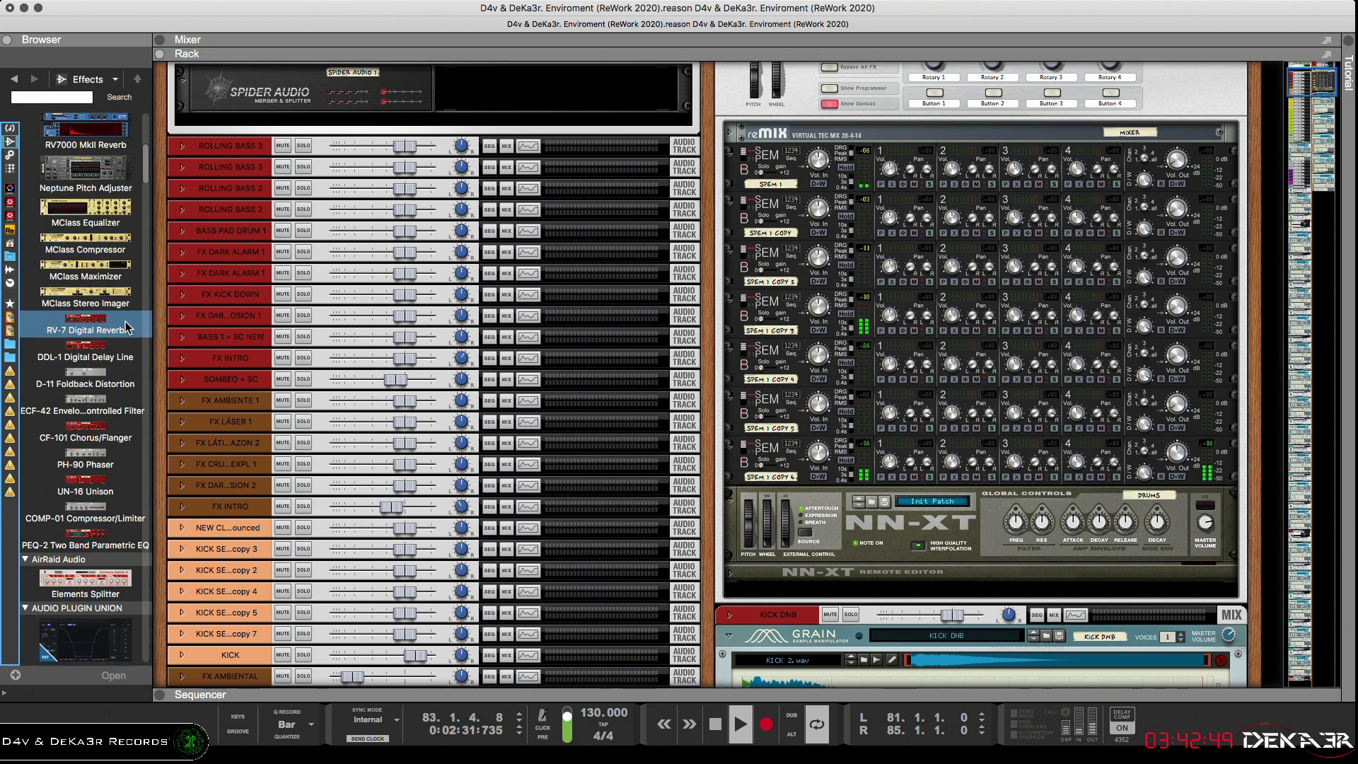
scroll(111, 330, "down", 10)
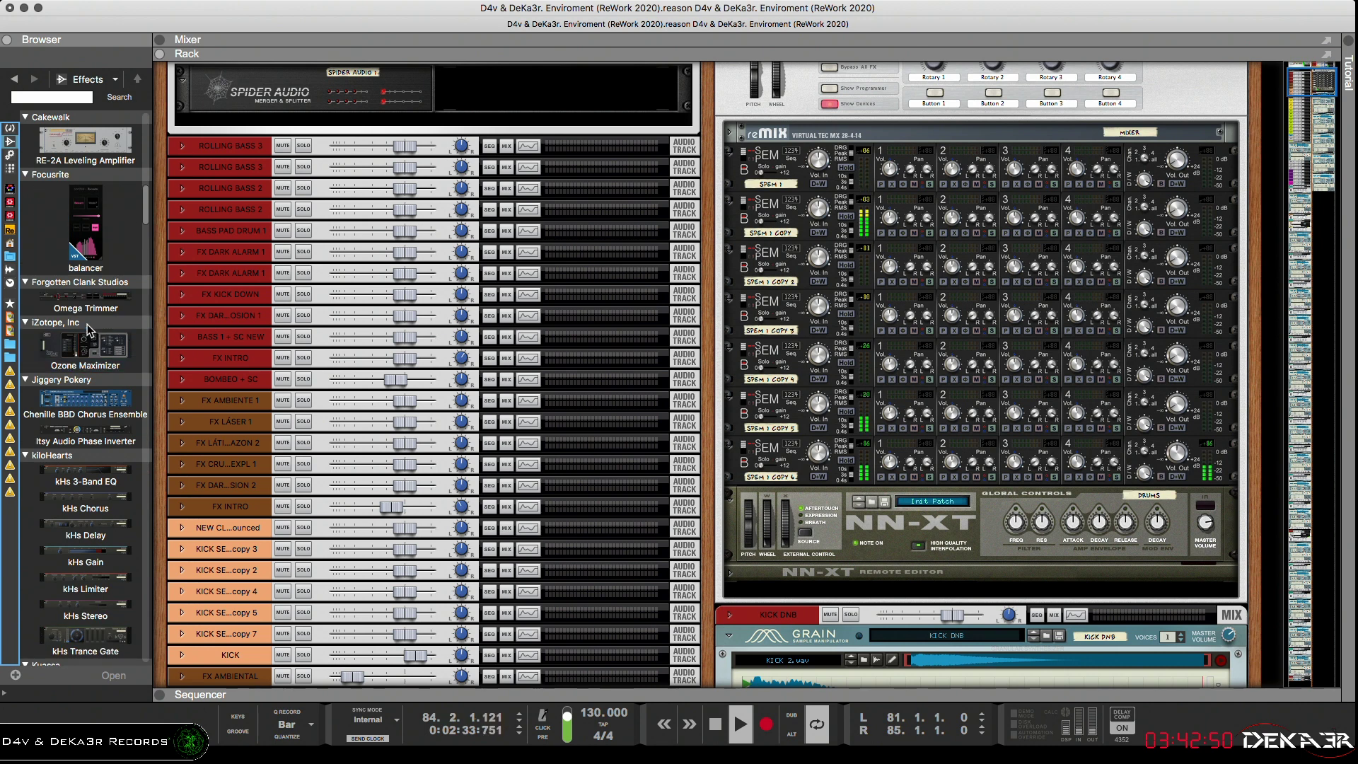
scroll(90, 346, "down", 5)
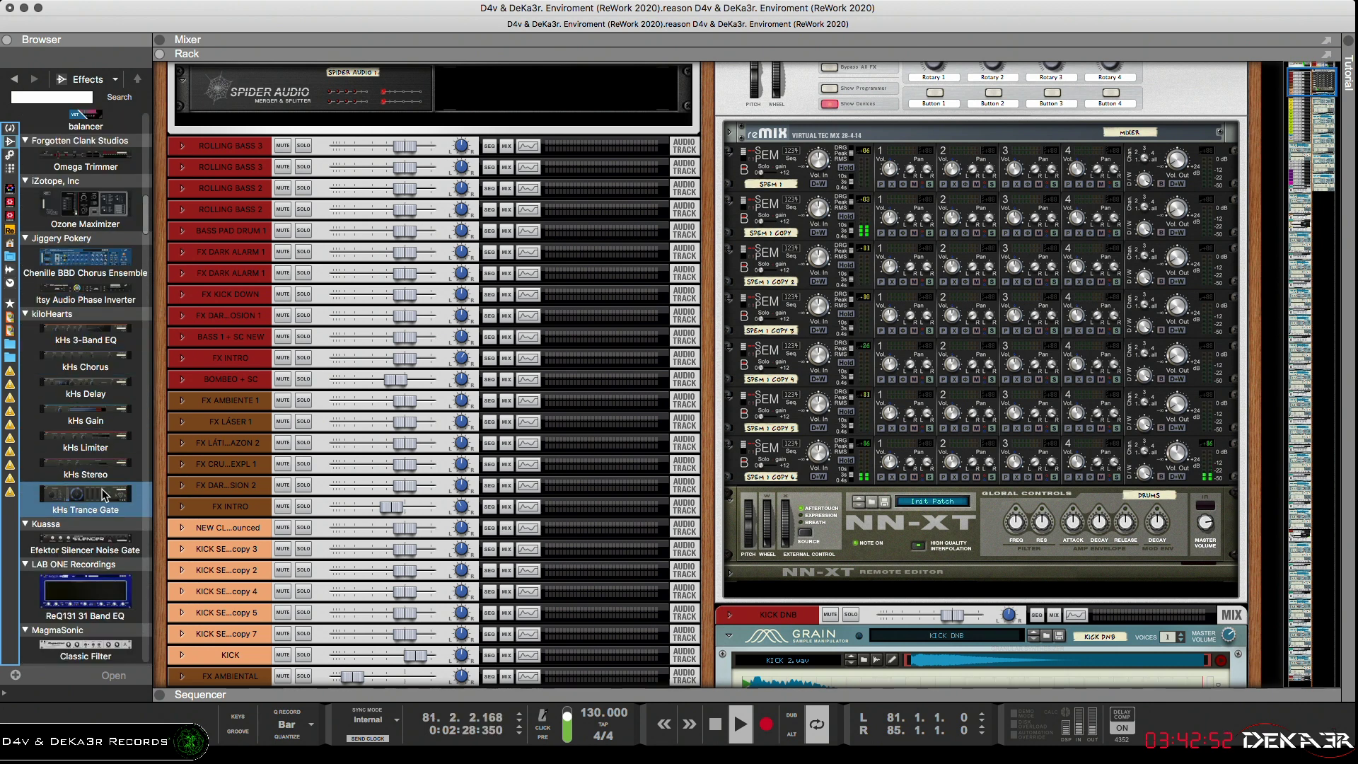
left_click_drag(110, 492, 843, 487)
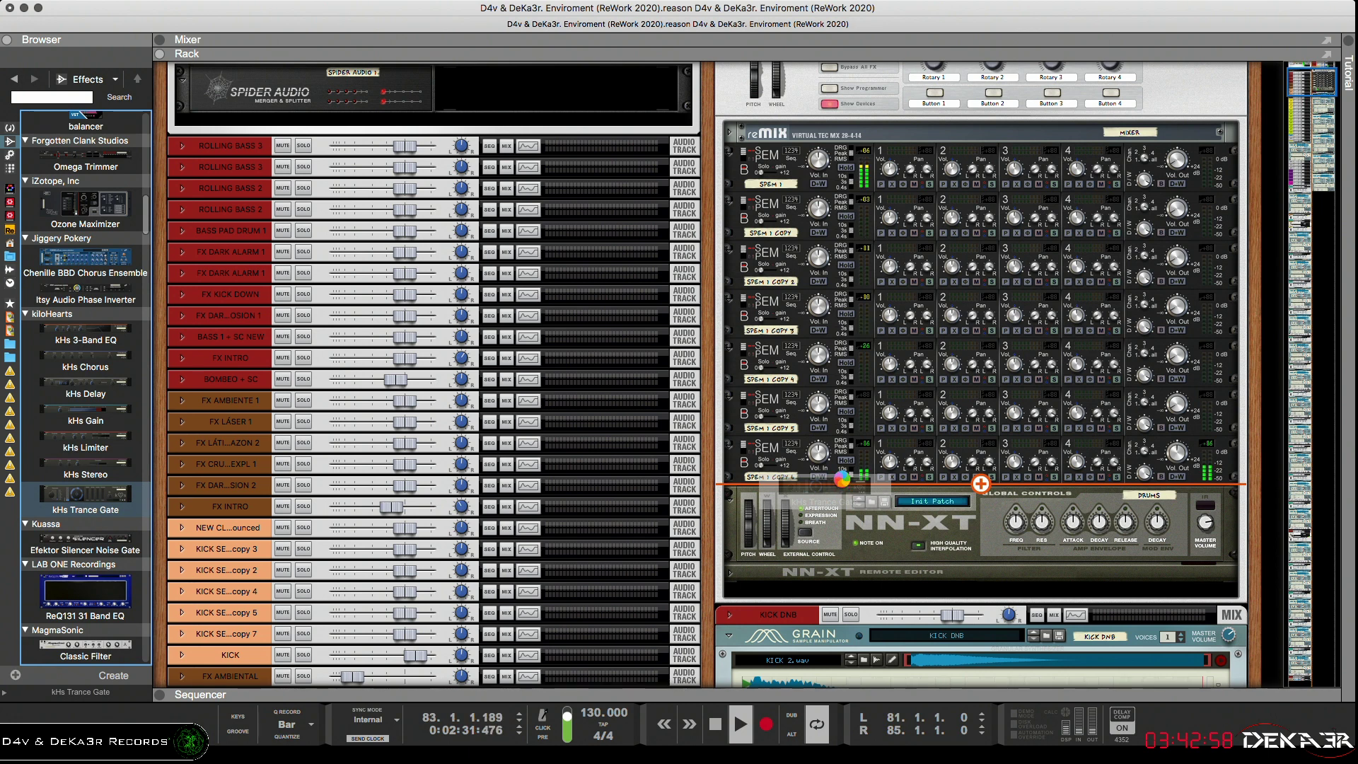
left_click_drag(843, 487, 843, 483)
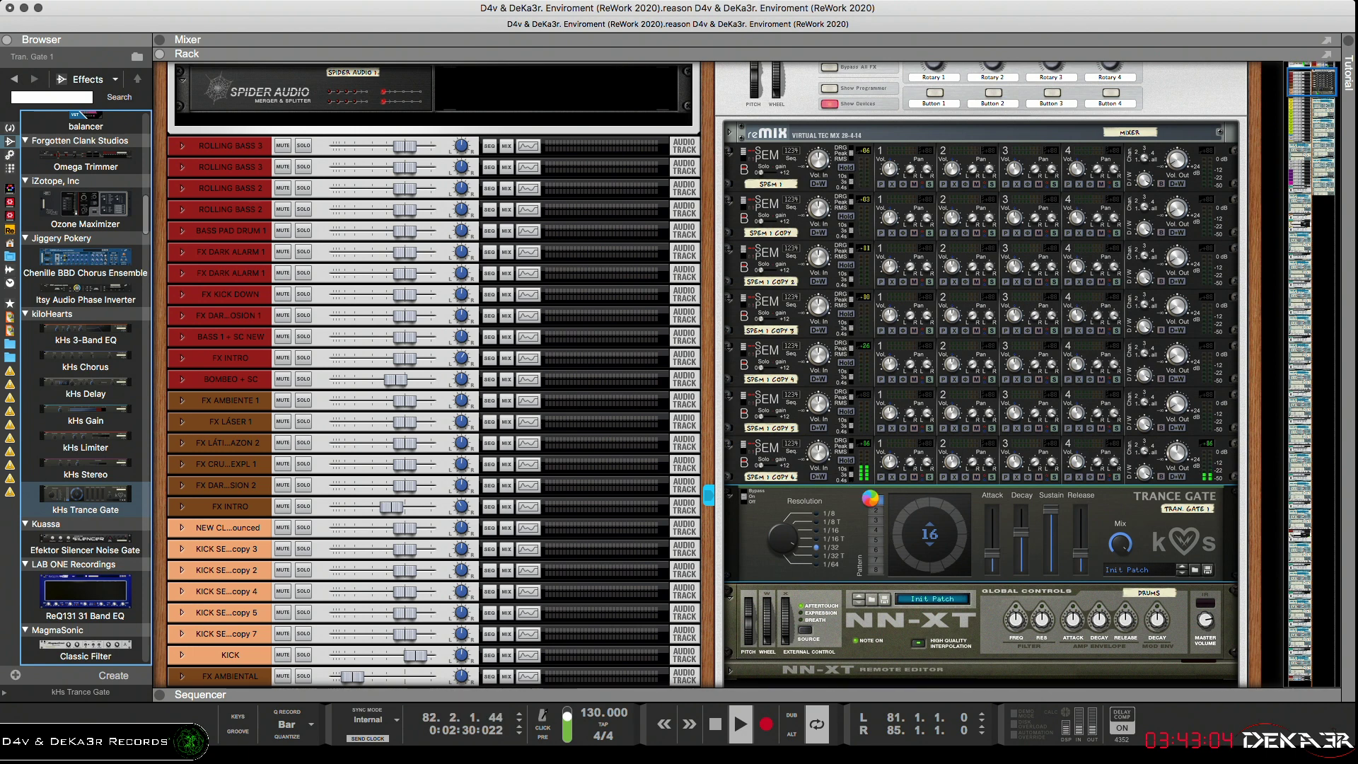
Cable the Trance Gate's stereo inputs and outputs to the first effect loop of SPEM 1 copy 6
key("Tab")
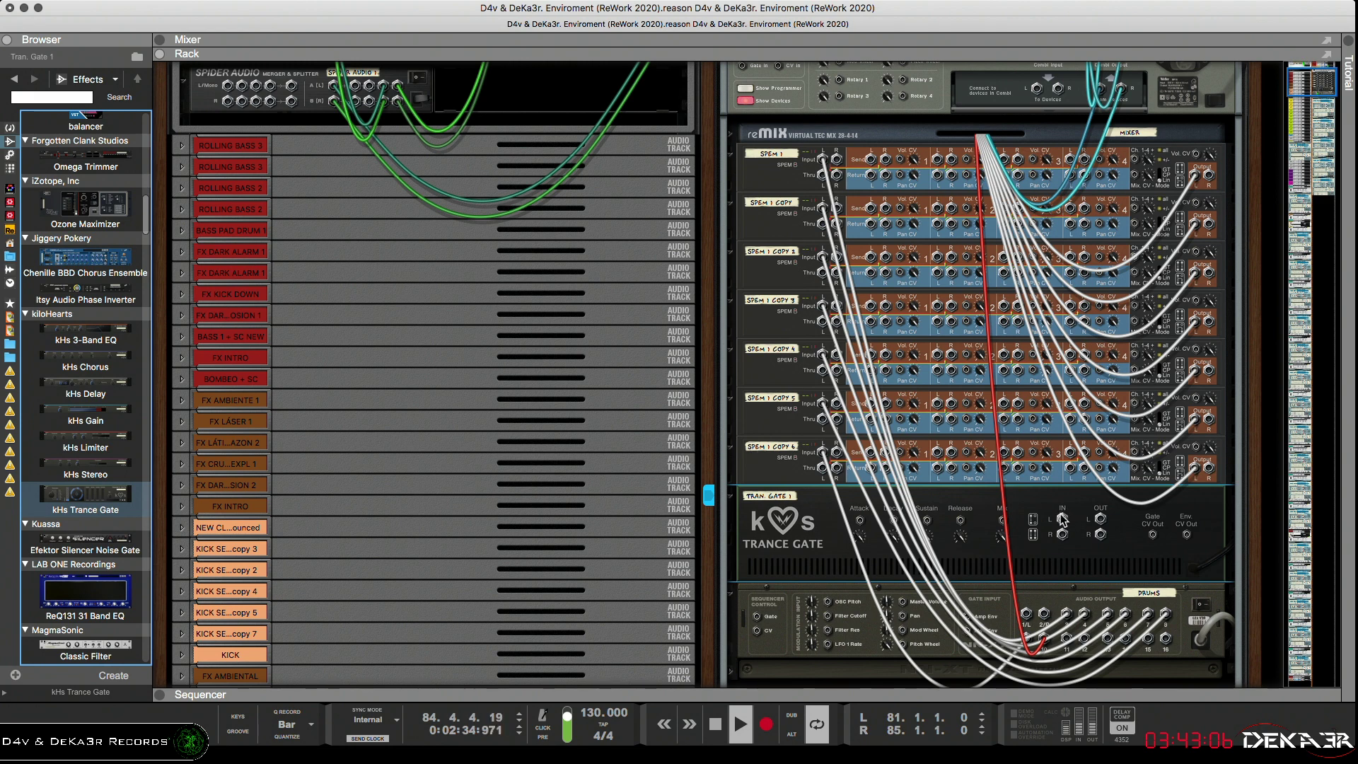
left_click_drag(1063, 519, 1100, 519)
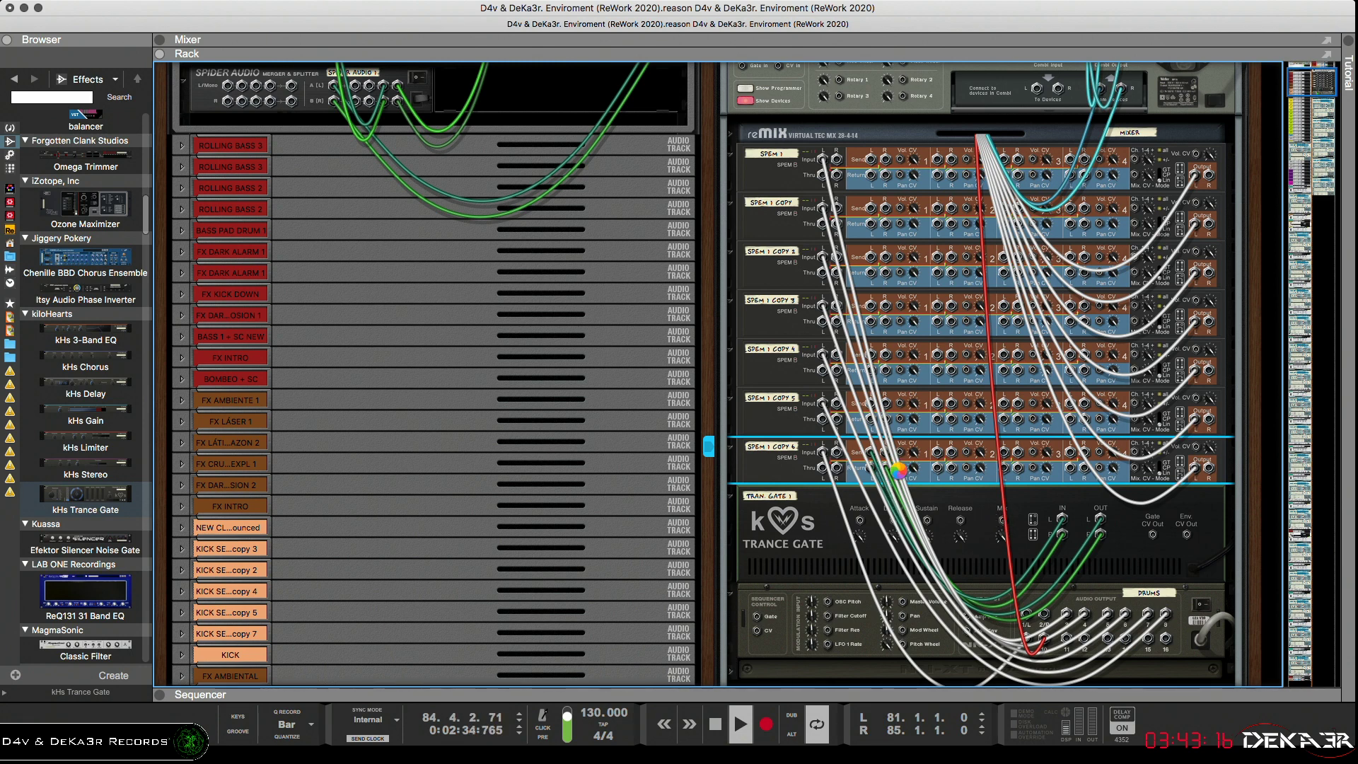
key("Tab")
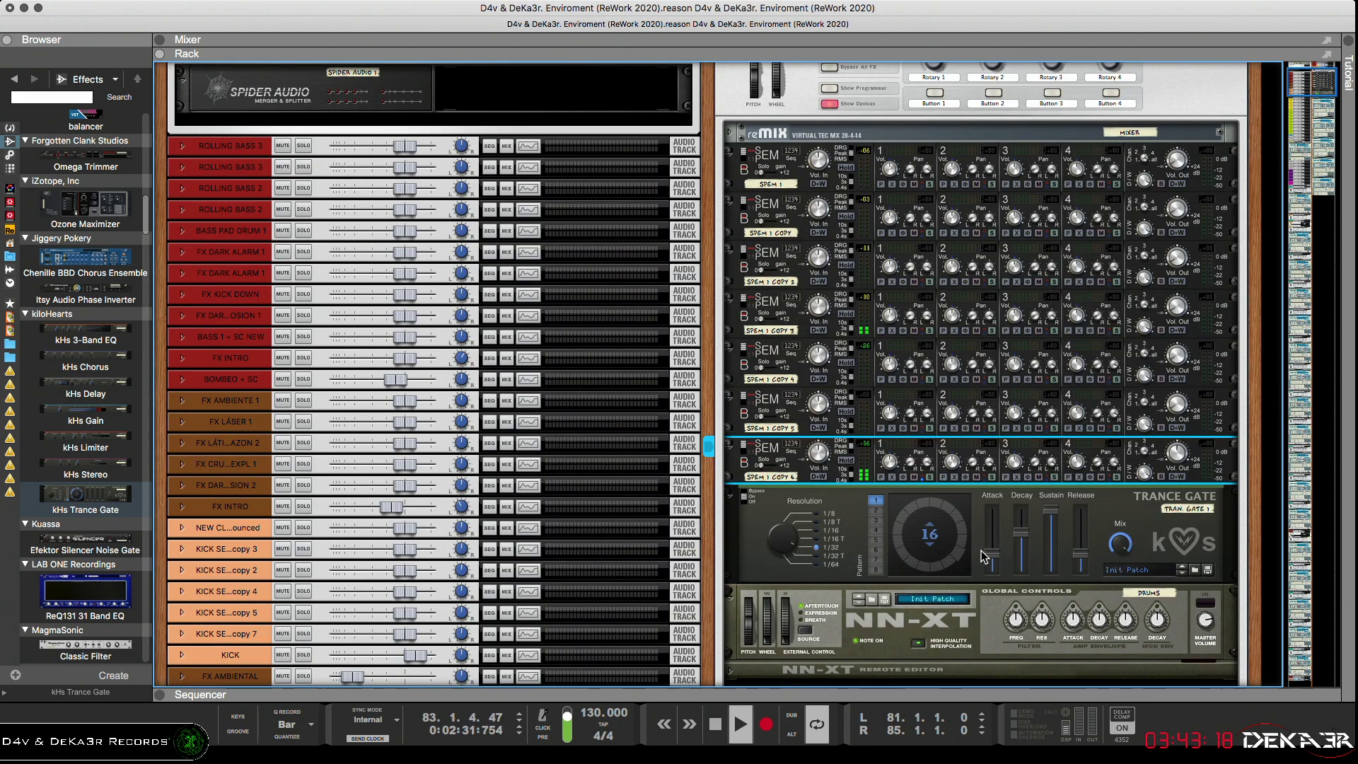
left_click(948, 510)
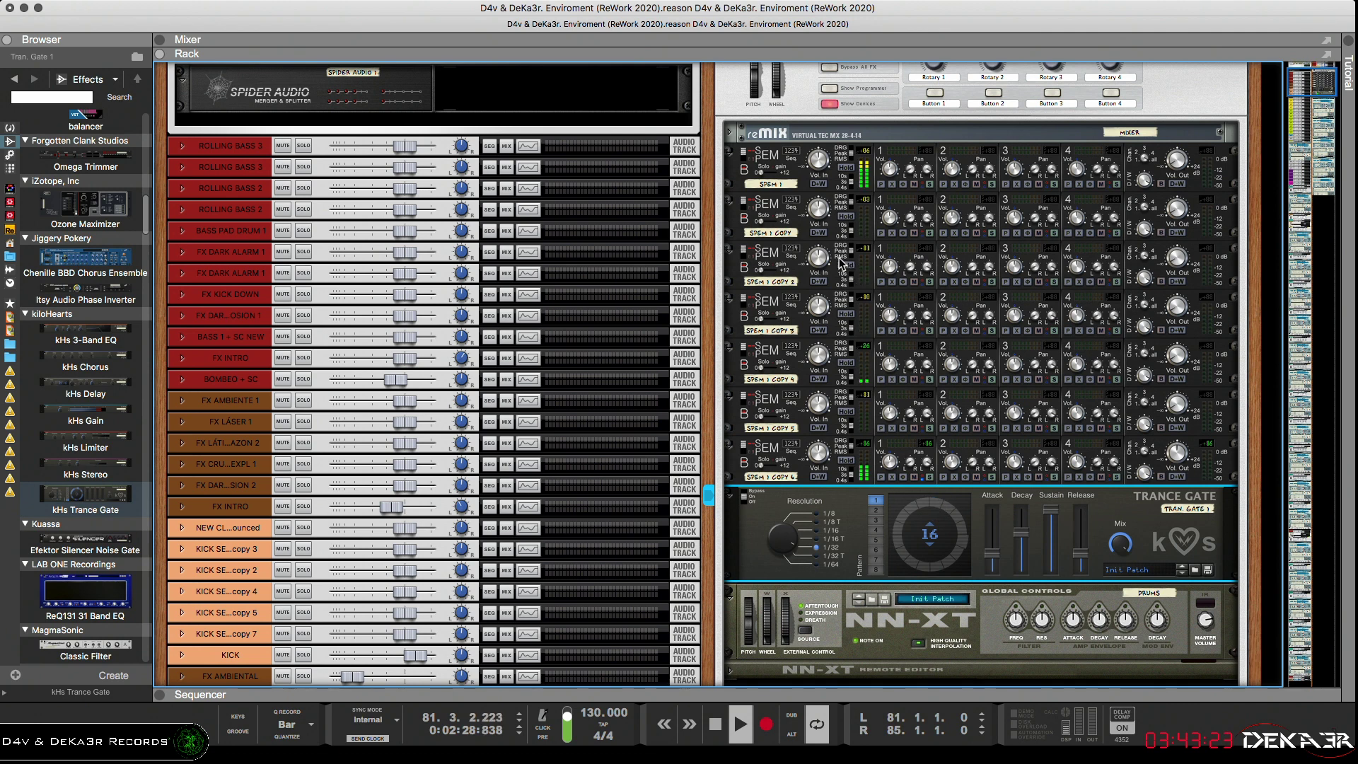
Restore the output volume of SPEM 1 and SPEM 1 copy to 0.00 dB
left_click(1179, 212)
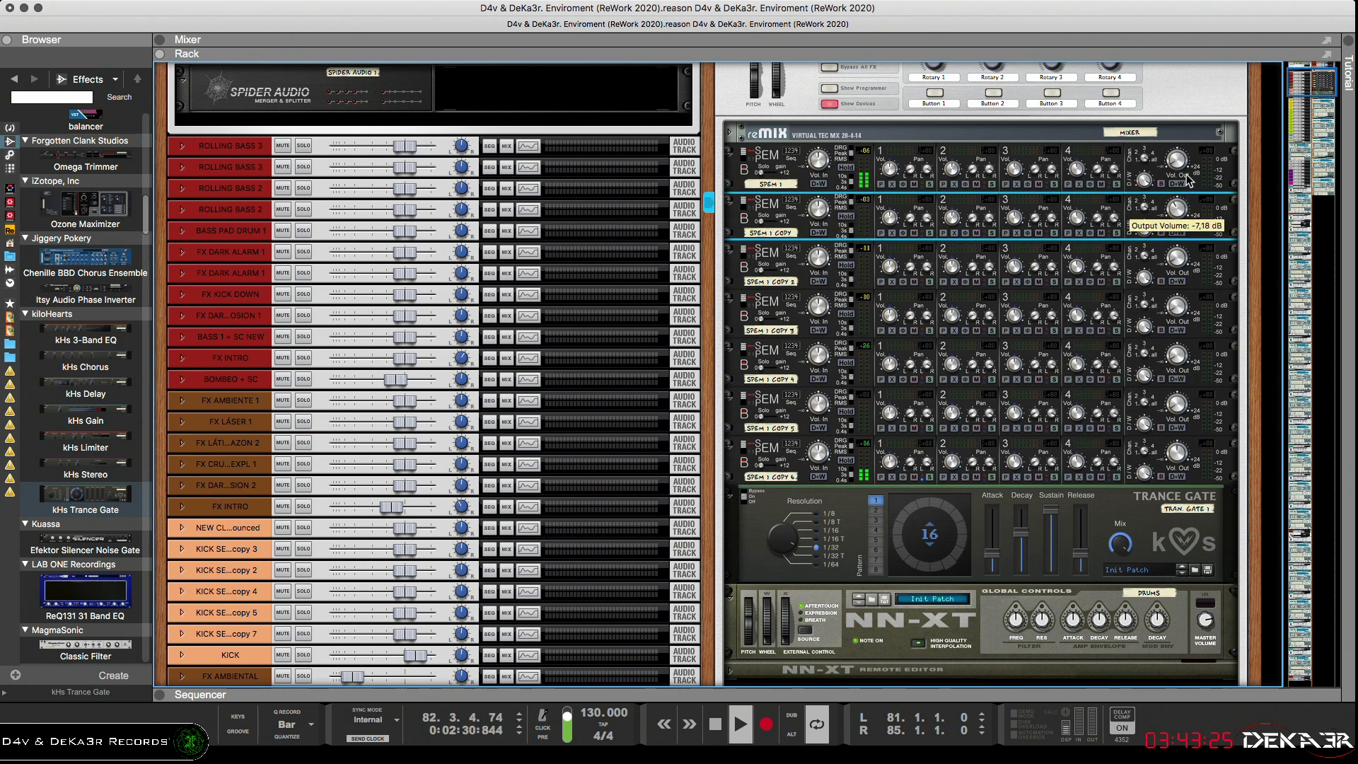
left_click(1185, 171)
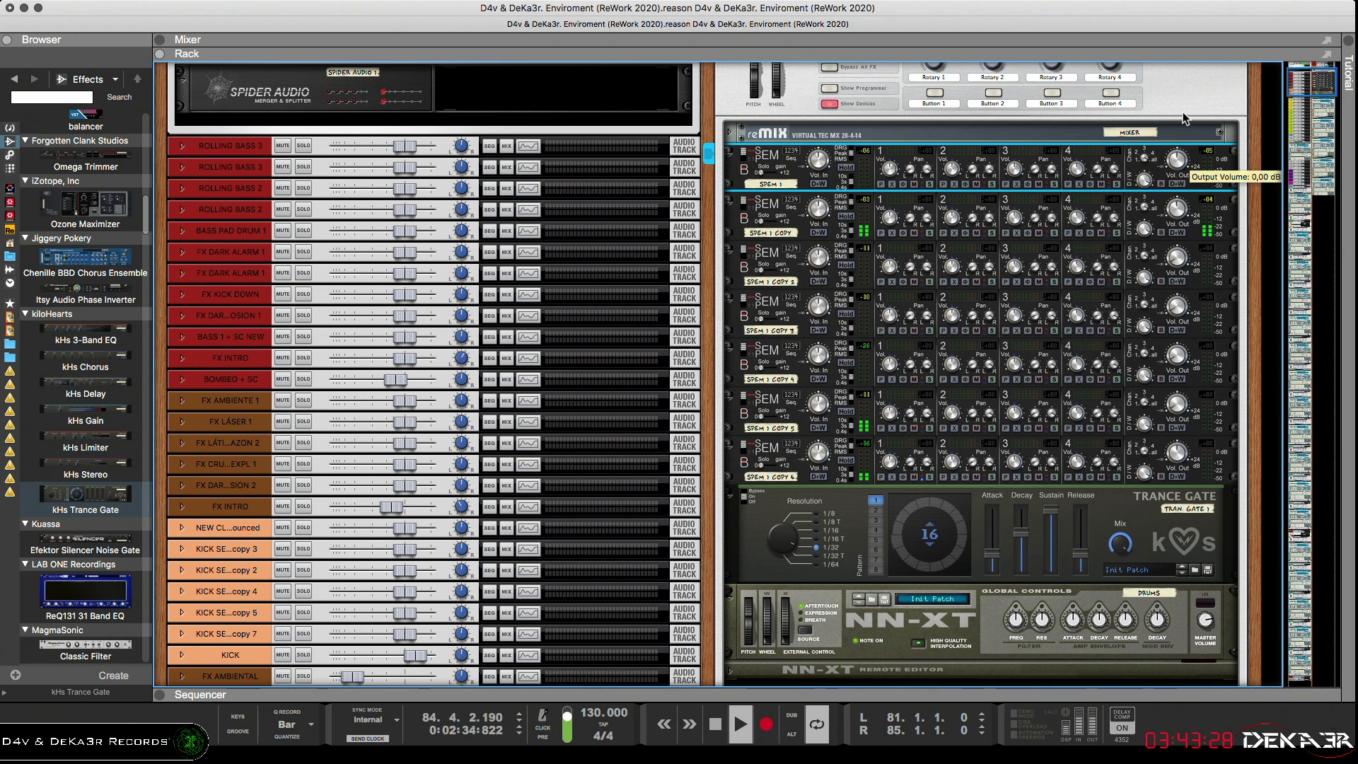
left_click(1178, 212)
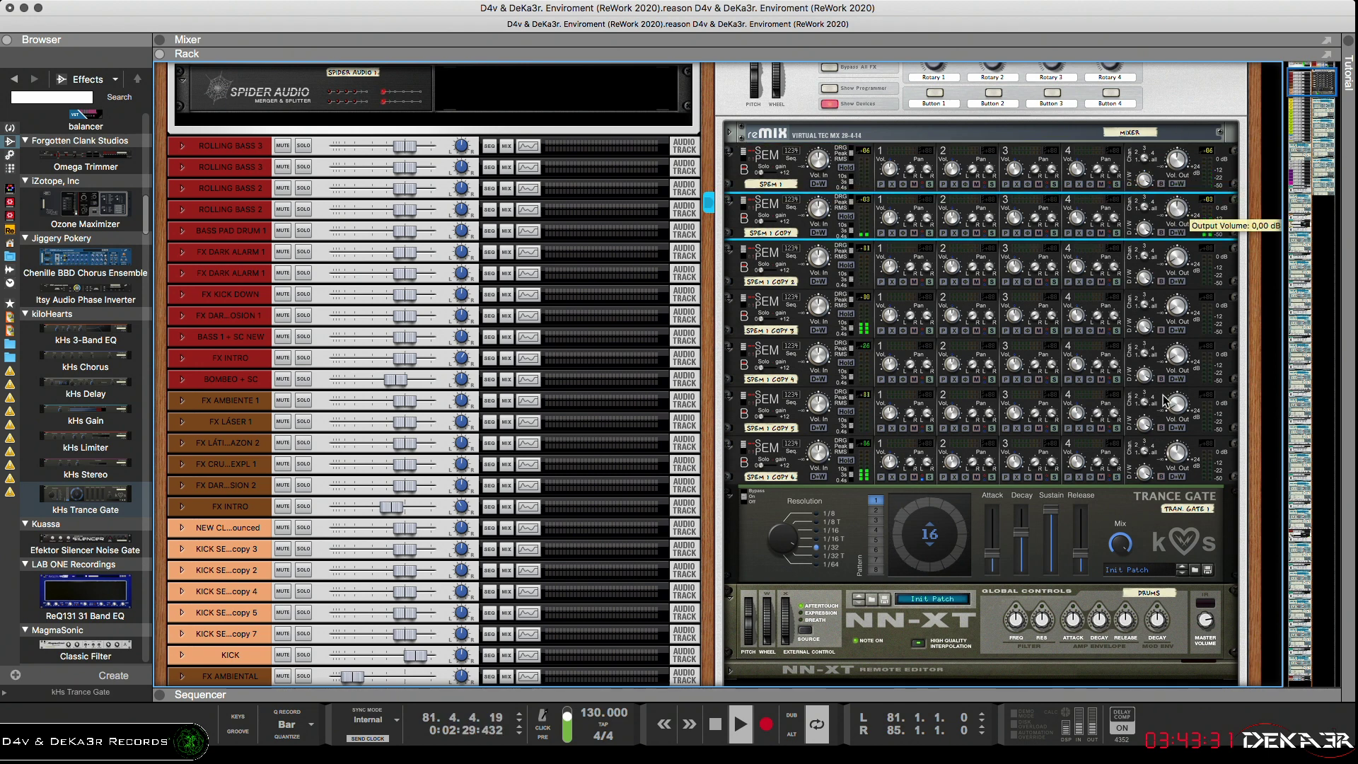
Program an on/off step pattern in the Trance Gate and extend its length to 32 steps
left_click(941, 510)
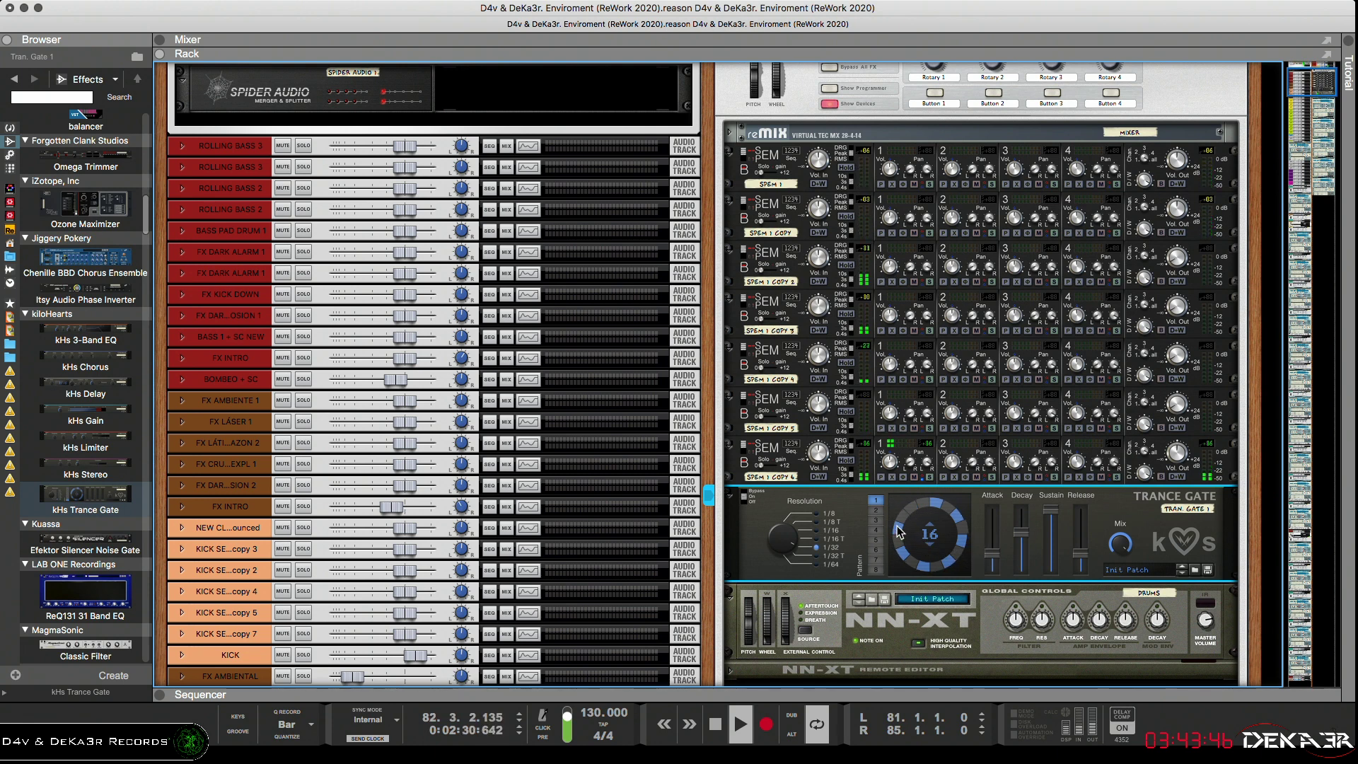
left_click_drag(931, 535, 926, 481)
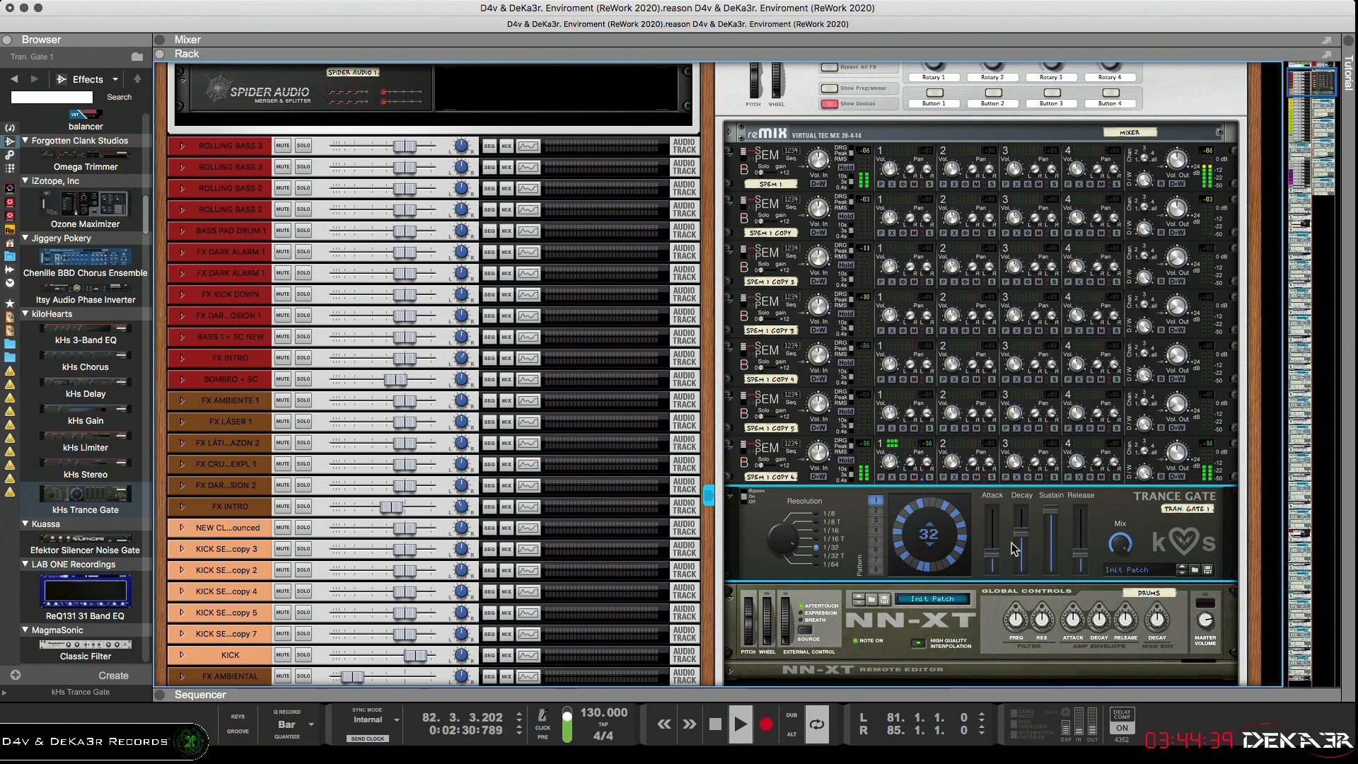
Lower the Trance Gate's attack, sustain and release to minimum, raise its decay to maximum, and adjust the mix
left_click_drag(1090, 551, 1082, 570)
left_click_drag(993, 553, 1020, 578)
mouse_move(1050, 508)
left_mouse_down()
mouse_move(1049, 571)
mouse_move(1020, 540)
mouse_move(1027, 497)
left_mouse_up()
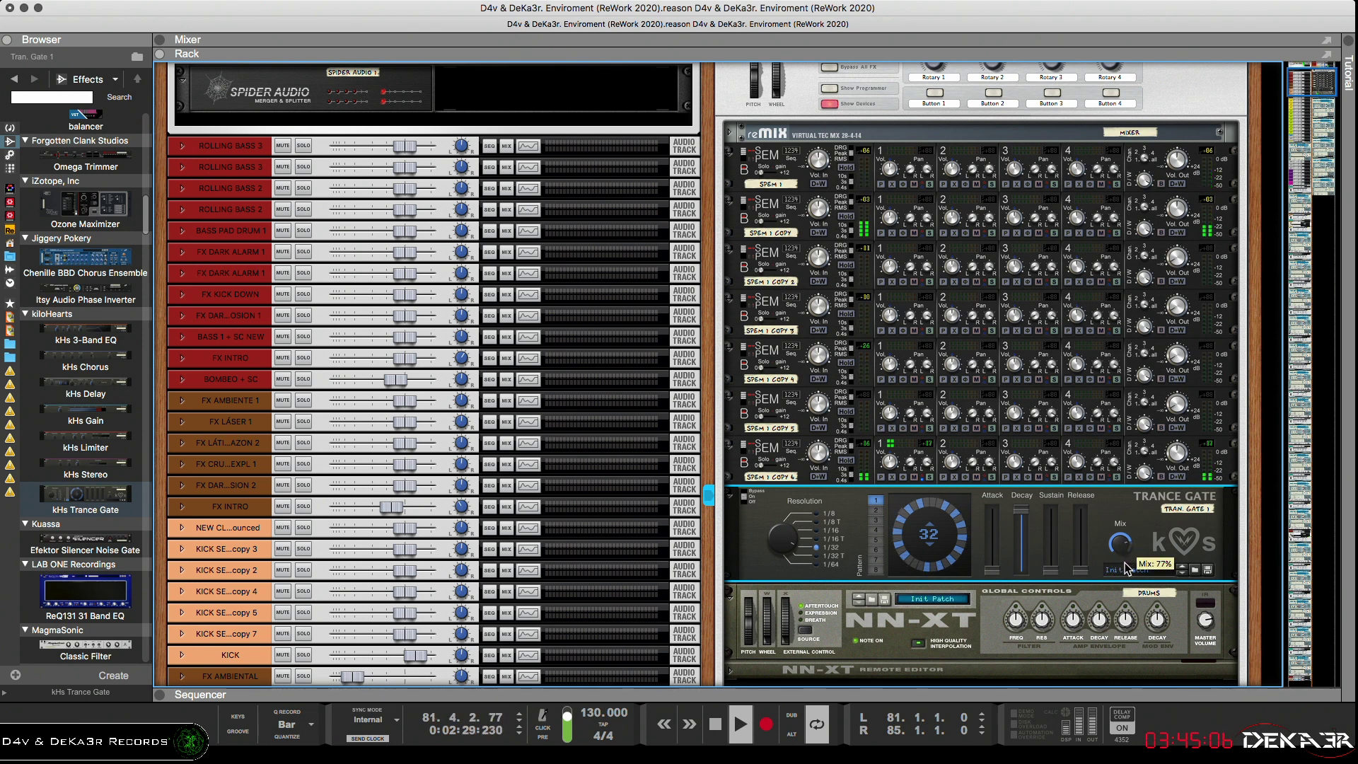
left_click_drag(1125, 562, 1120, 551)
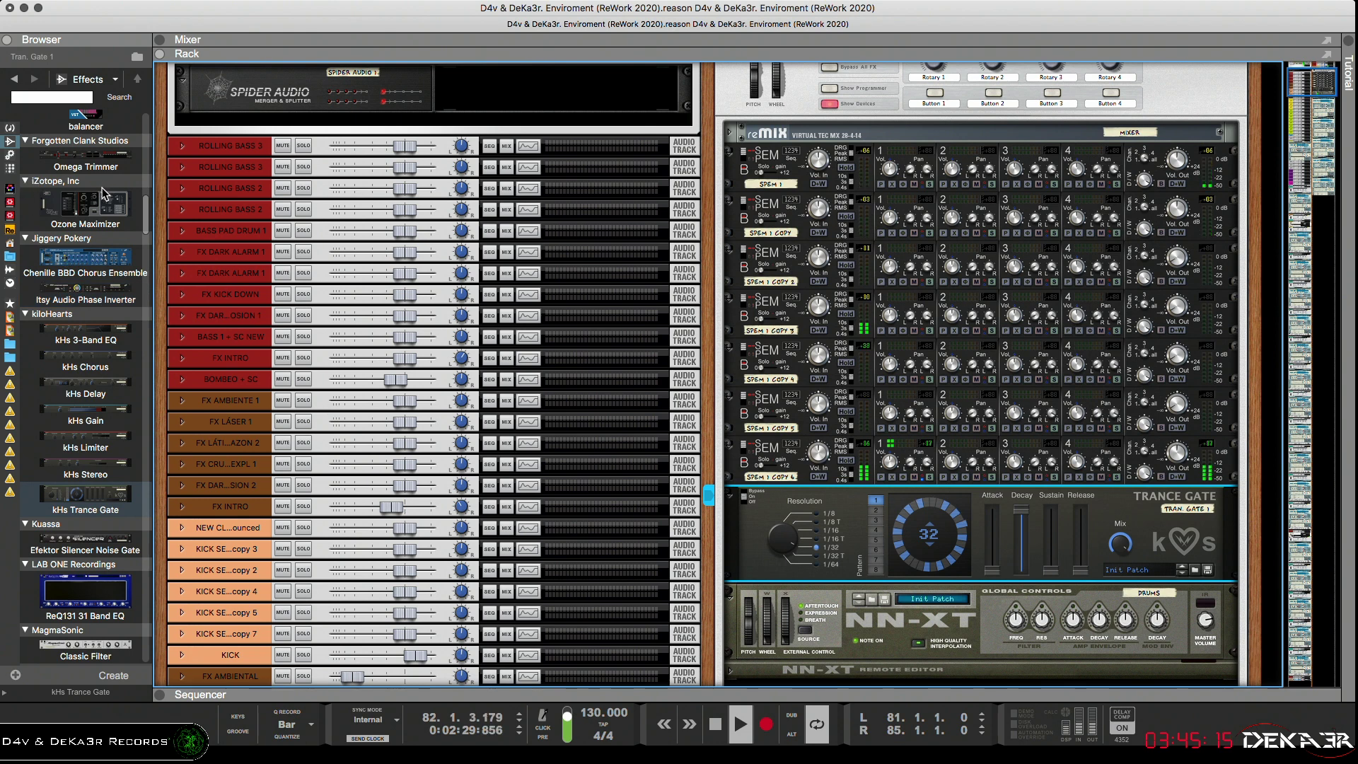
Add a UAD UA 1176LN Legacy(m) compressor between the Trance Gate and the NN-XT sampler
left_click_drag(146, 216, 177, 654)
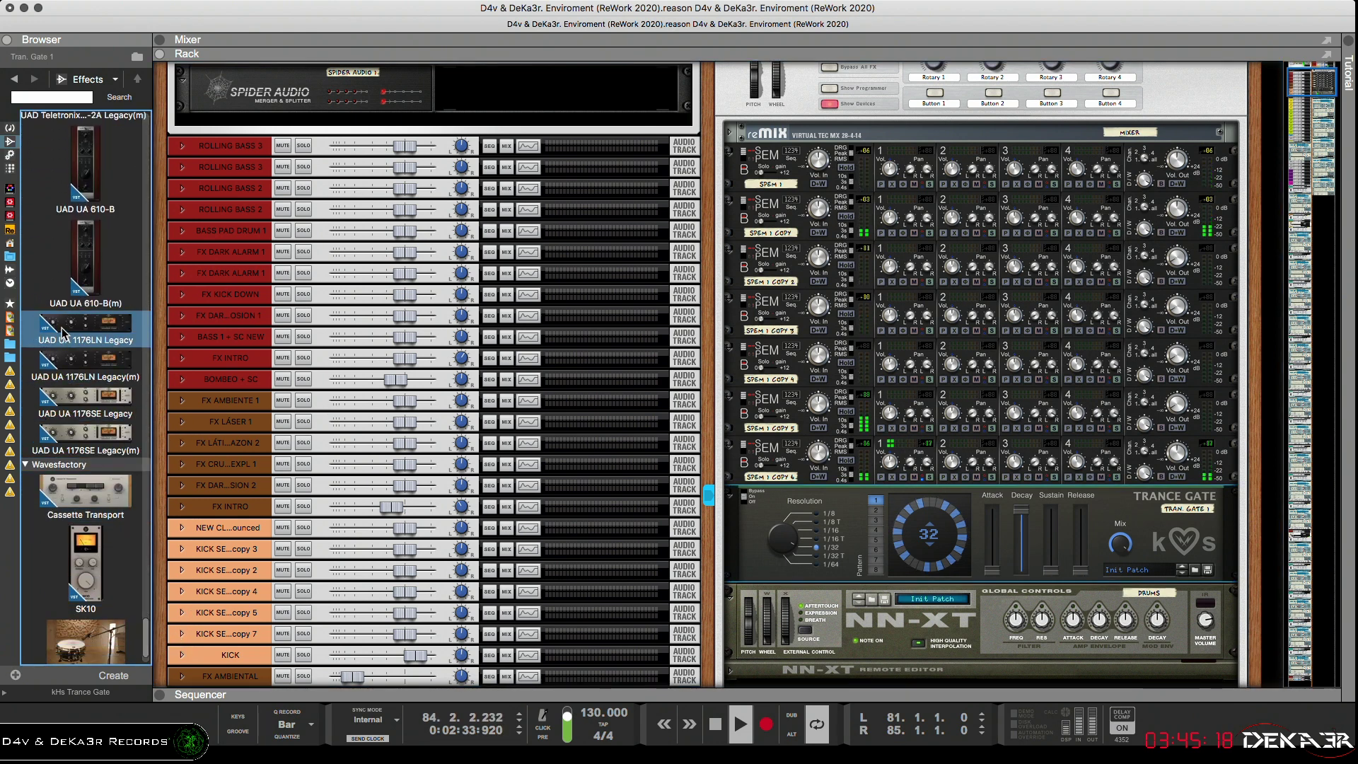
left_click(66, 375)
left_click_drag(66, 375, 941, 593)
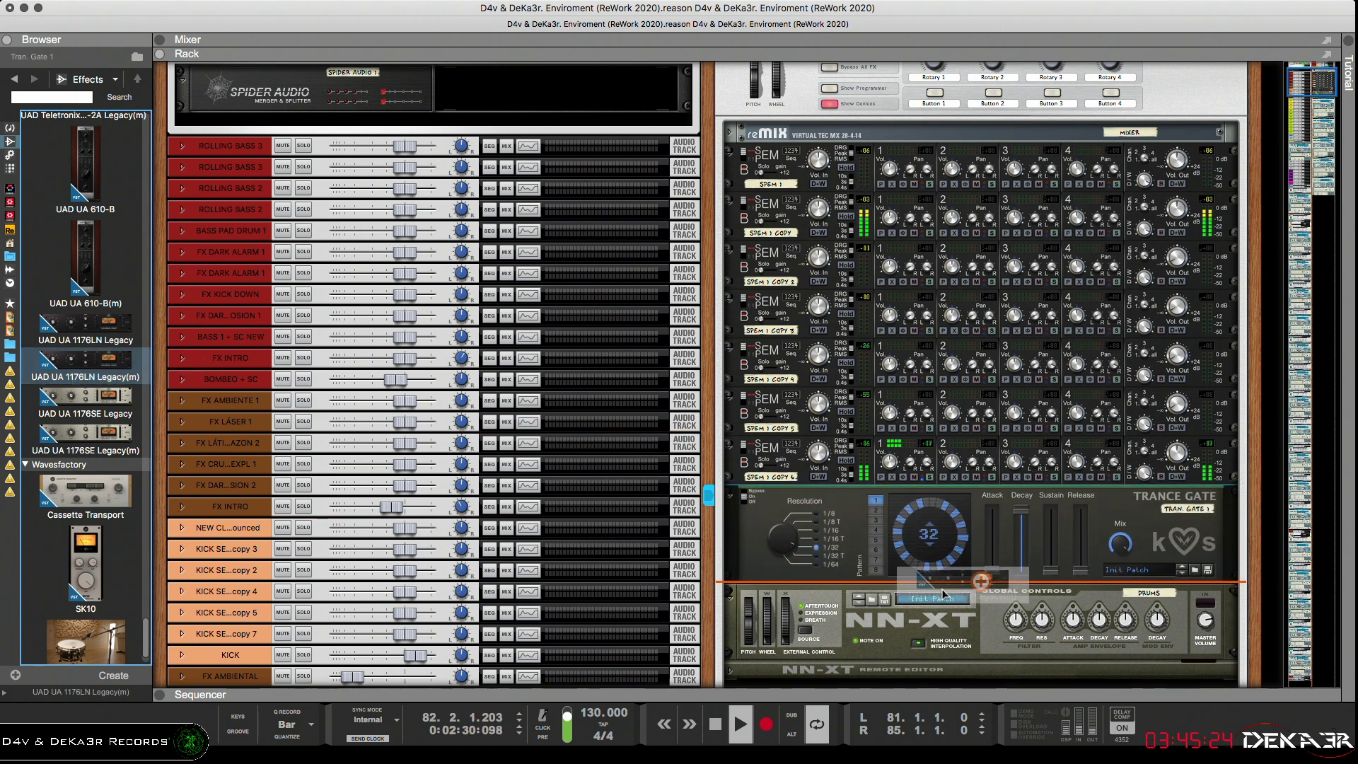
left_click_drag(942, 590, 942, 592)
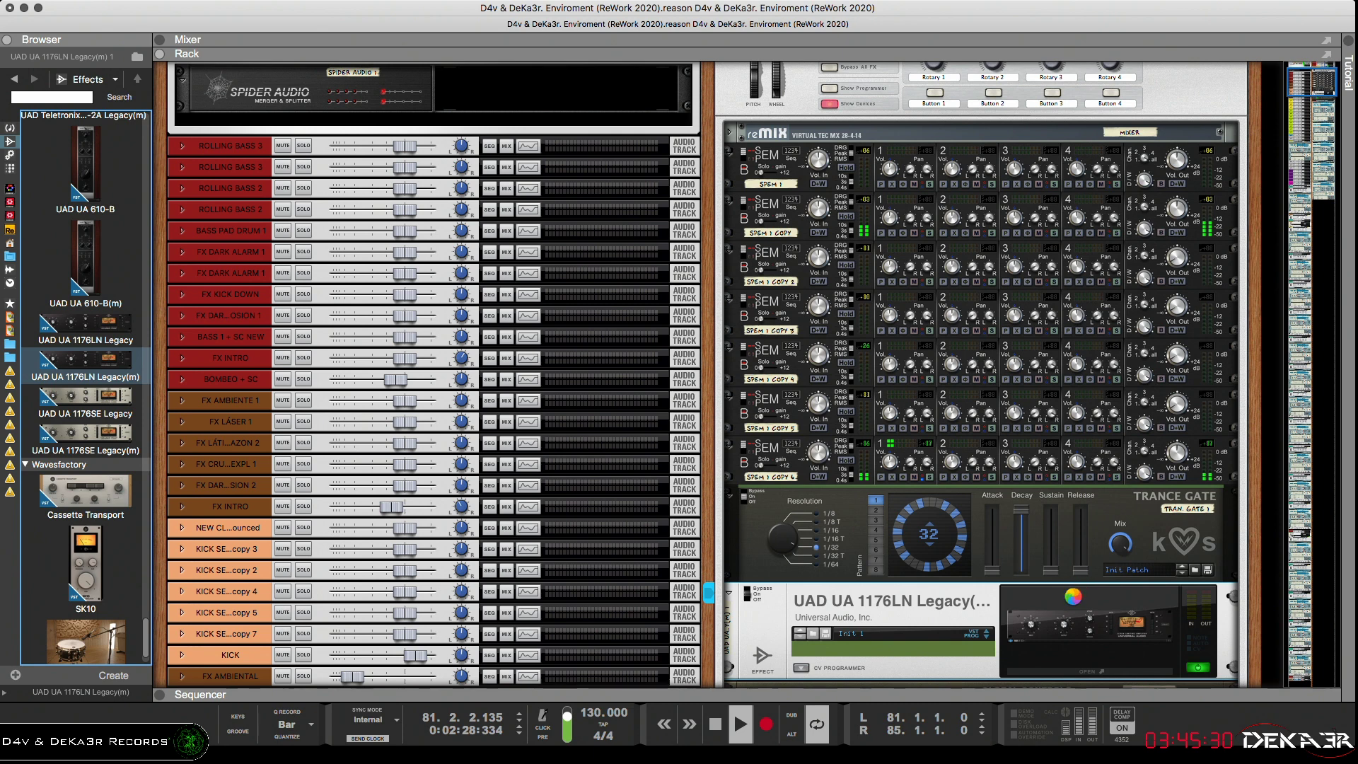
Cable the UAD UA 1176LN Legacy(m) compressor to the second effect loop of SPEM 1 copy 6
key("Tab")
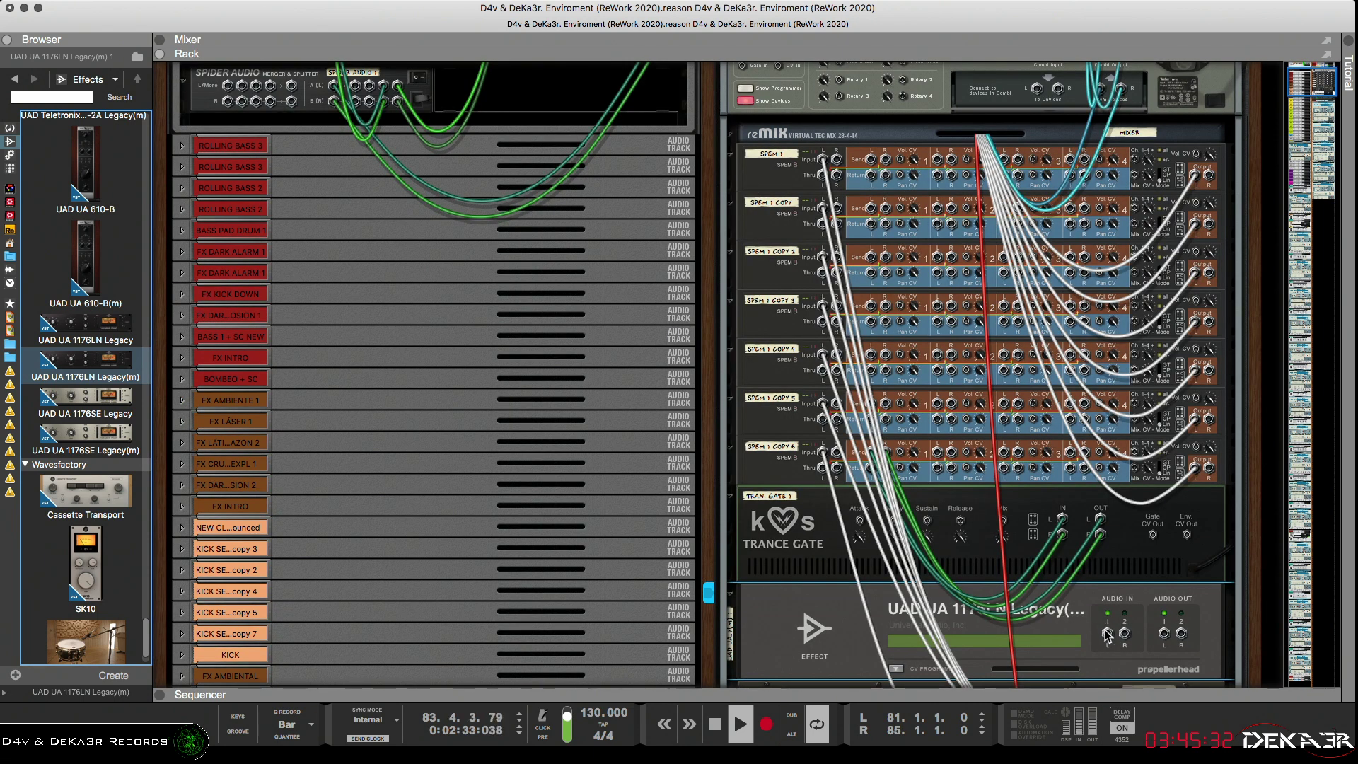
left_click_drag(1108, 634, 948, 472)
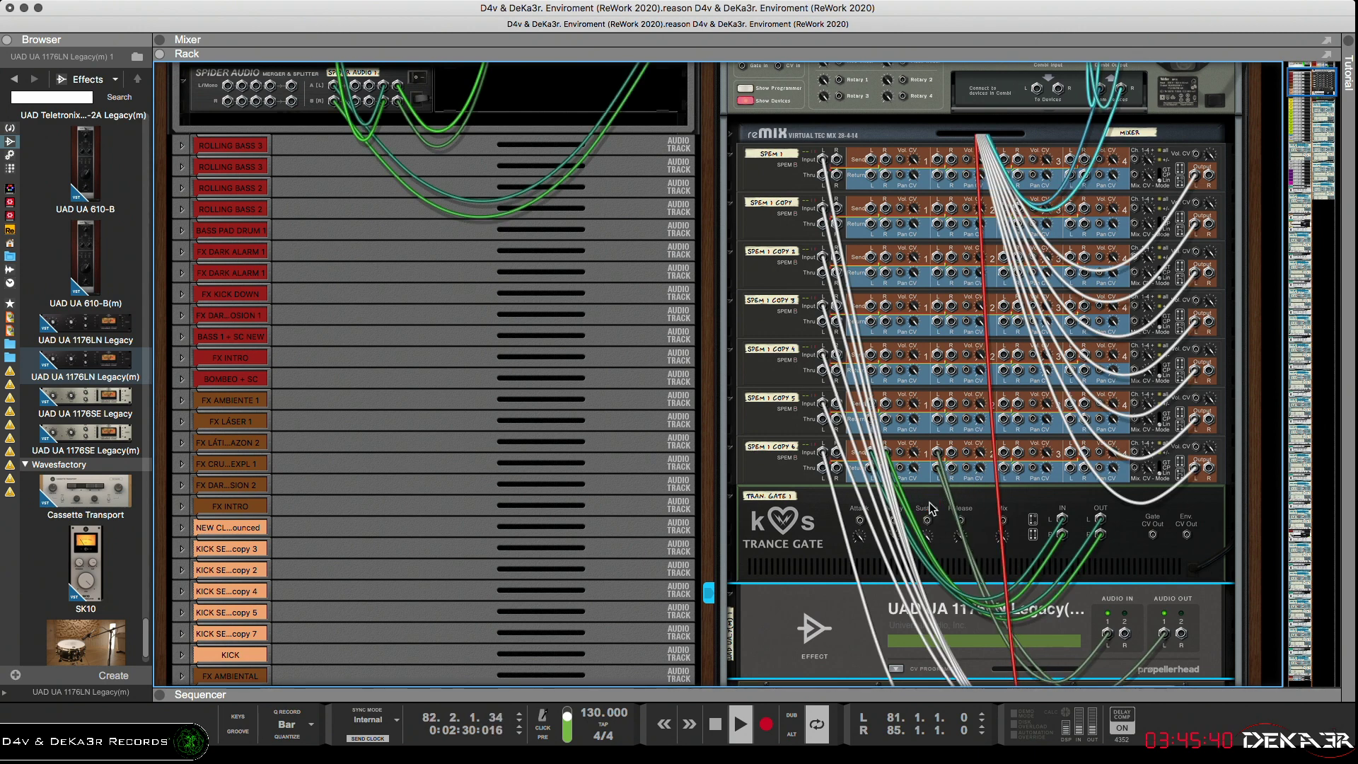
key("Tab")
Adjust the mixer modes of the first two effect loops on SPEM 1 copy 6 and set Volume 2 to 0.00 dB
left_click(953, 481)
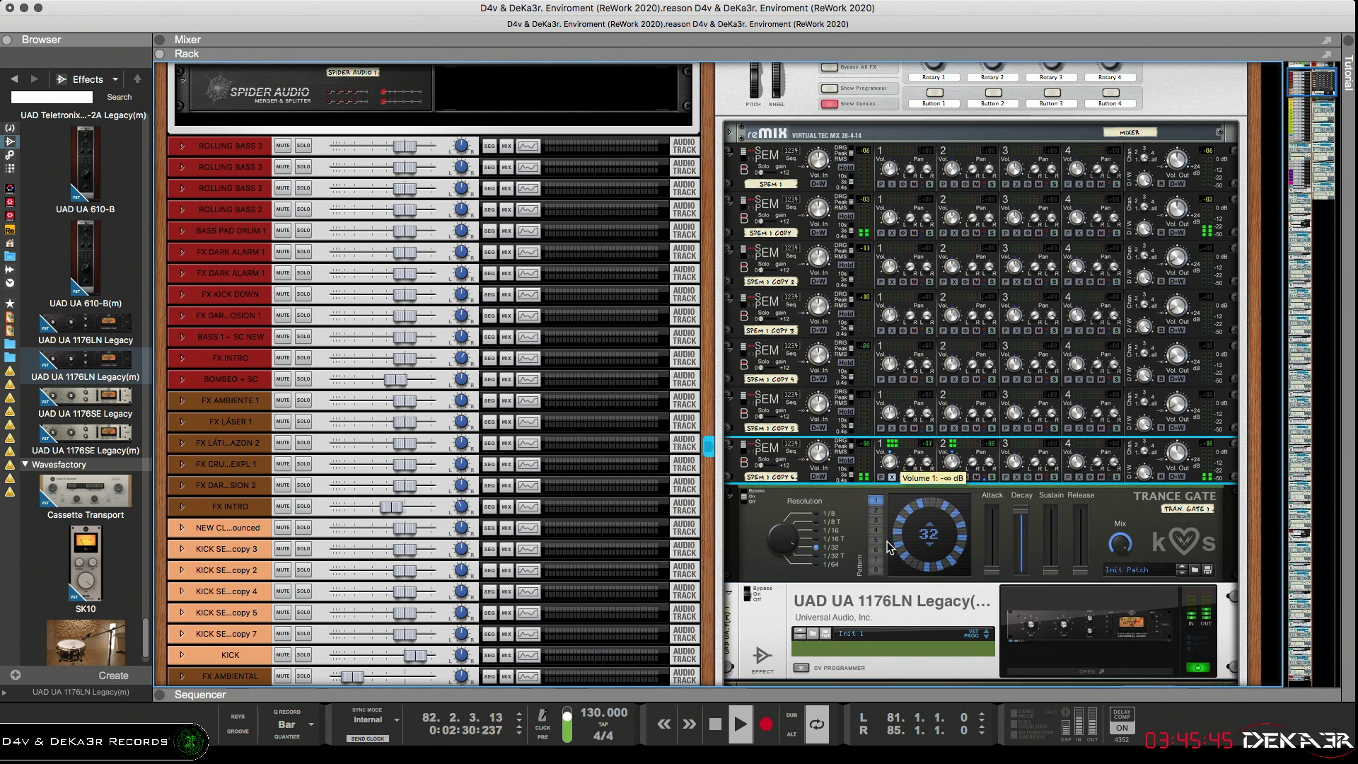
left_click_drag(890, 474, 893, 467)
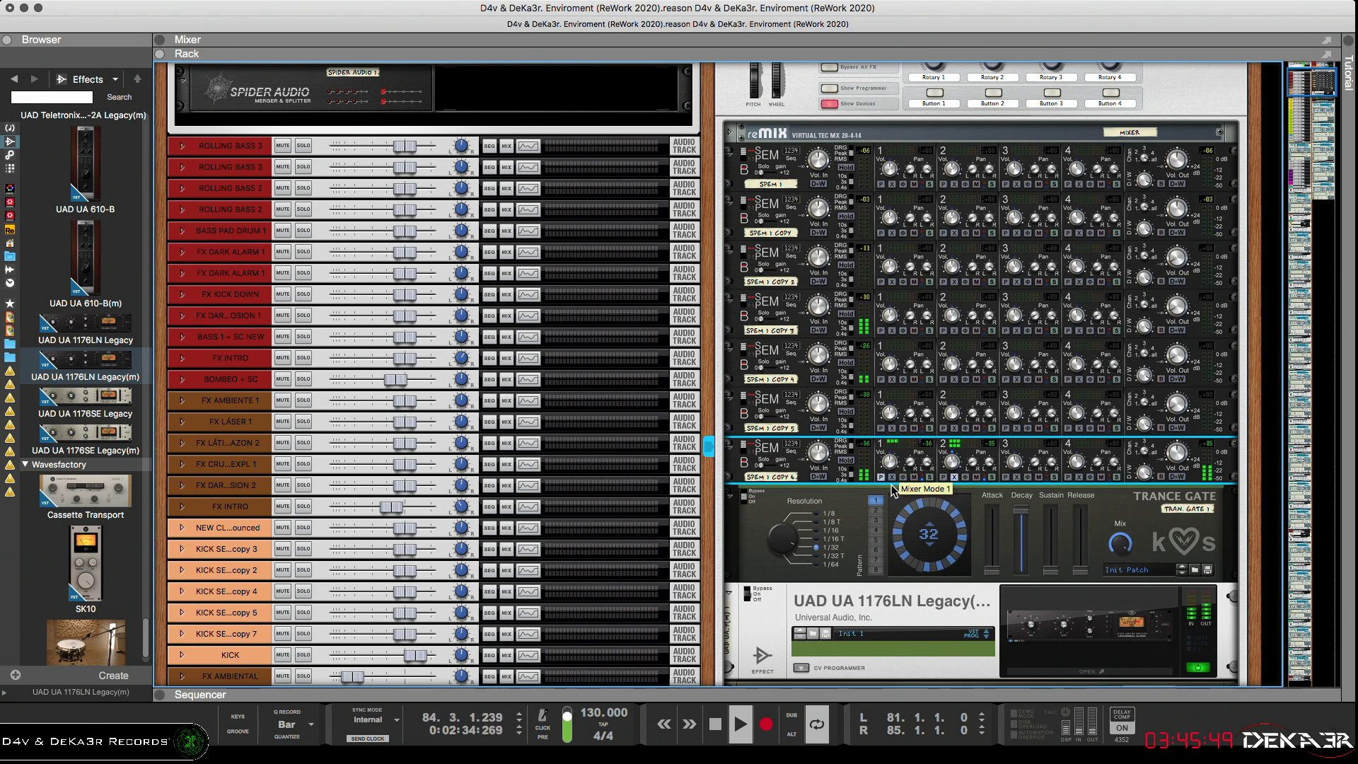
mouse_move(891, 468)
left_mouse_down()
mouse_move(893, 526)
mouse_move(899, 469)
left_mouse_up()
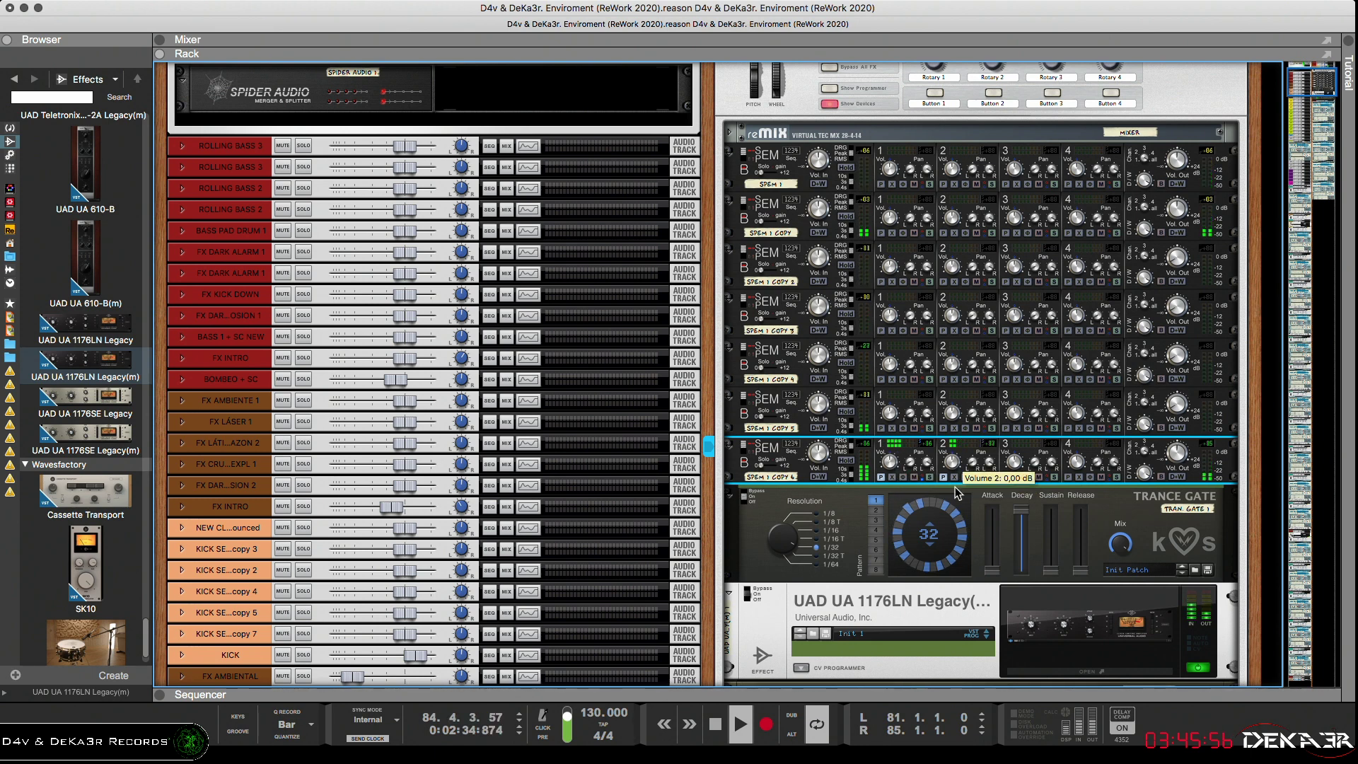
Try a ratio of 8 and different output levels on the 1176LN compressor feeding SPEM 1 copy 6
left_click(1041, 673)
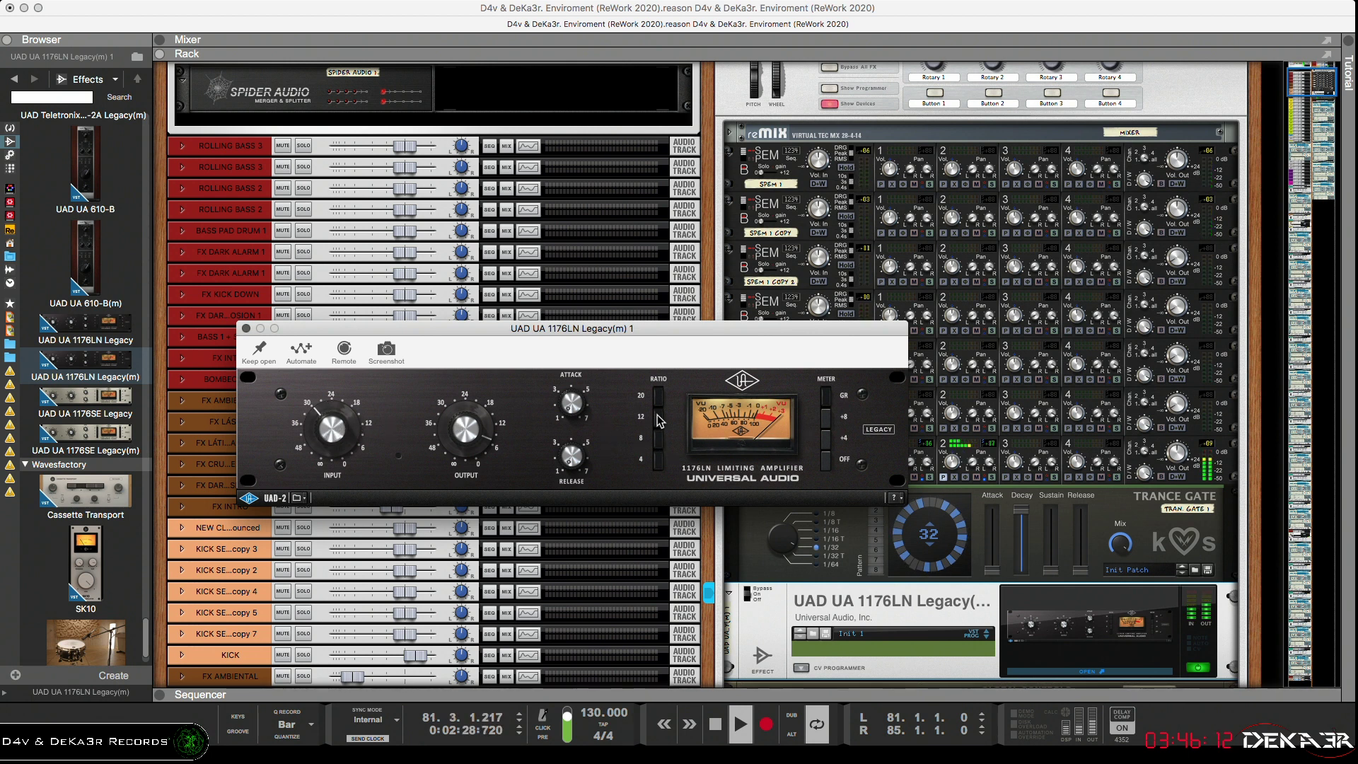
left_click(661, 440)
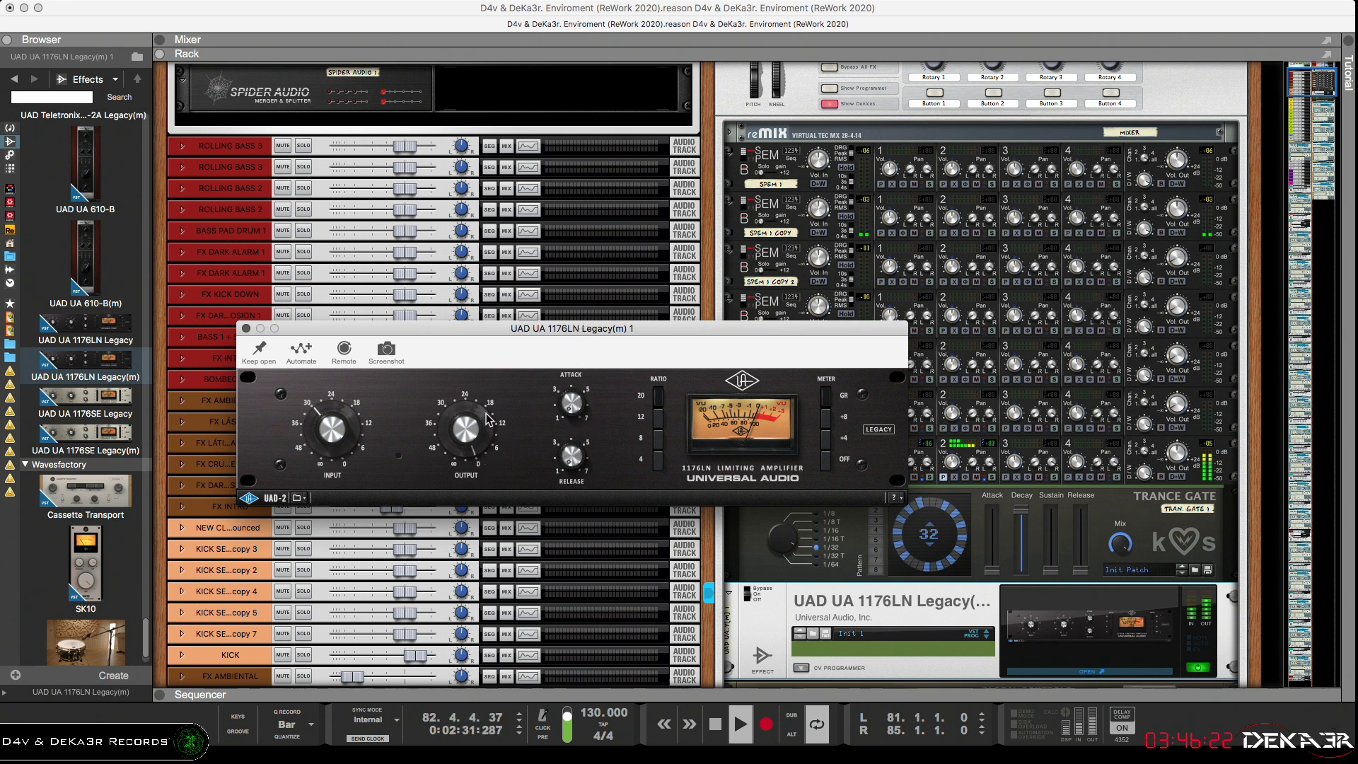
left_click_drag(574, 352, 566, 187)
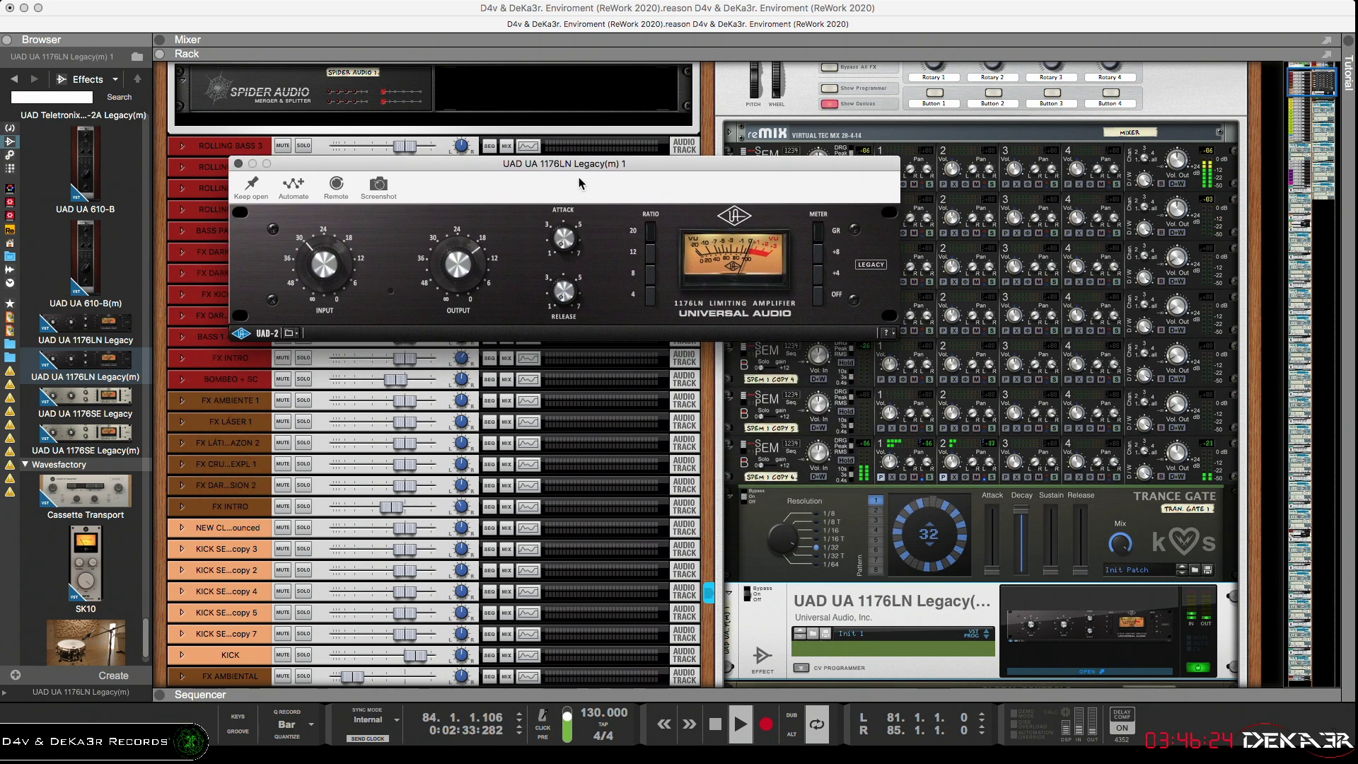
left_click(960, 481)
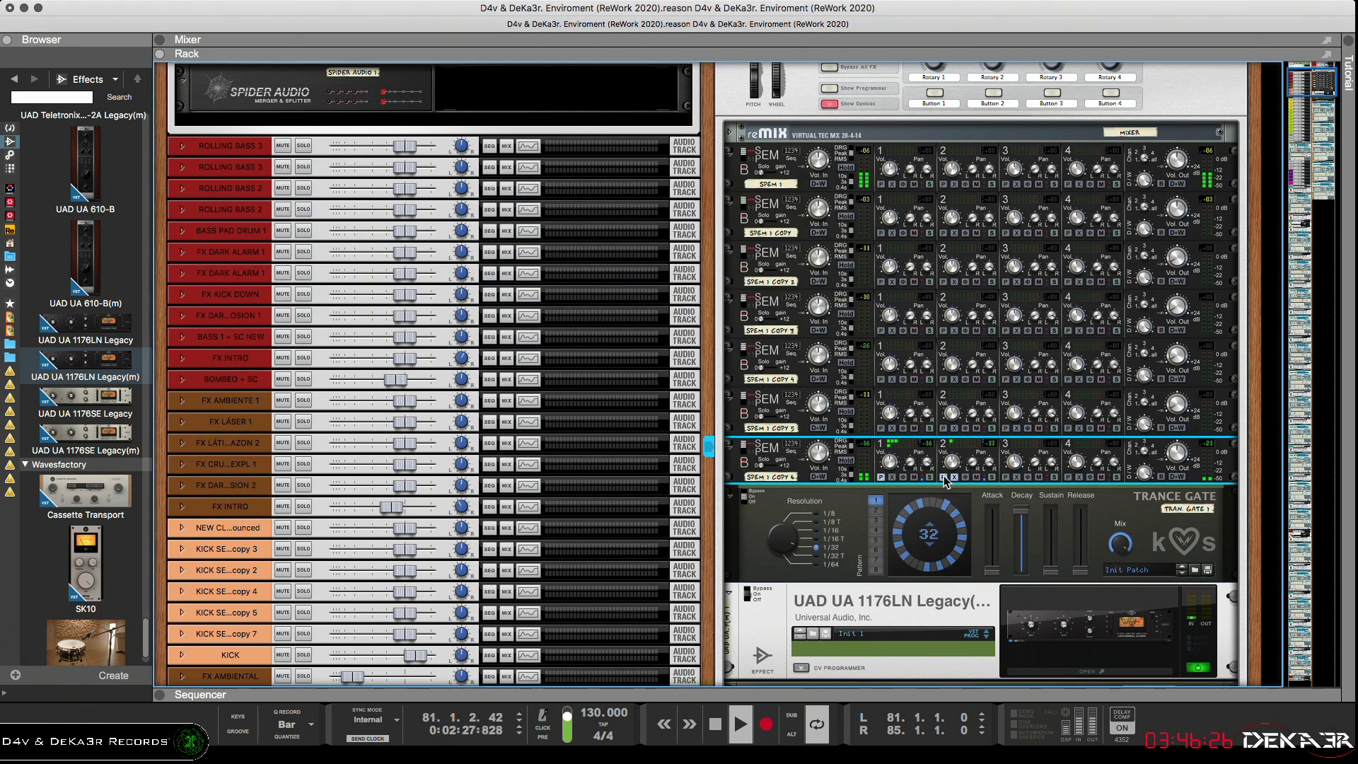
left_click(976, 599)
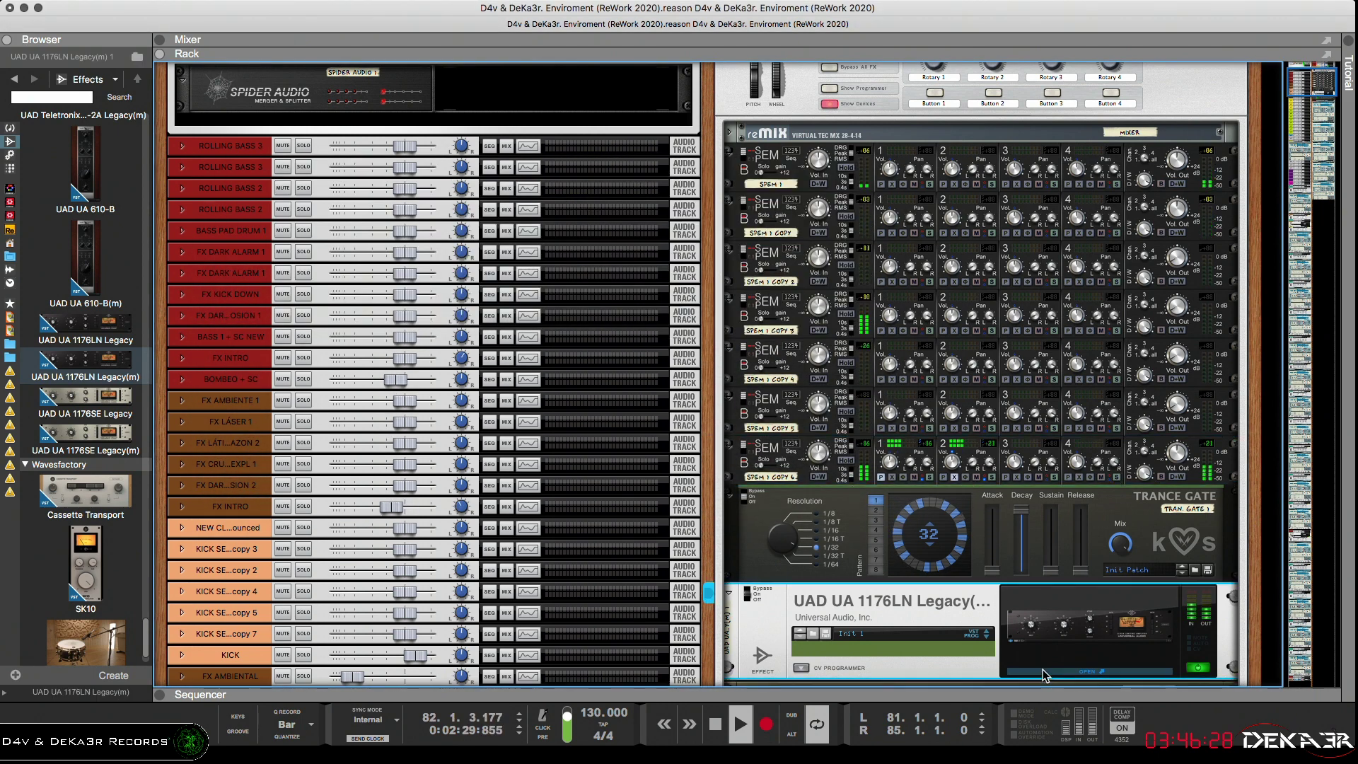
mouse_move(486, 263)
left_mouse_down()
mouse_move(484, 274)
mouse_move(488, 253)
left_mouse_up()
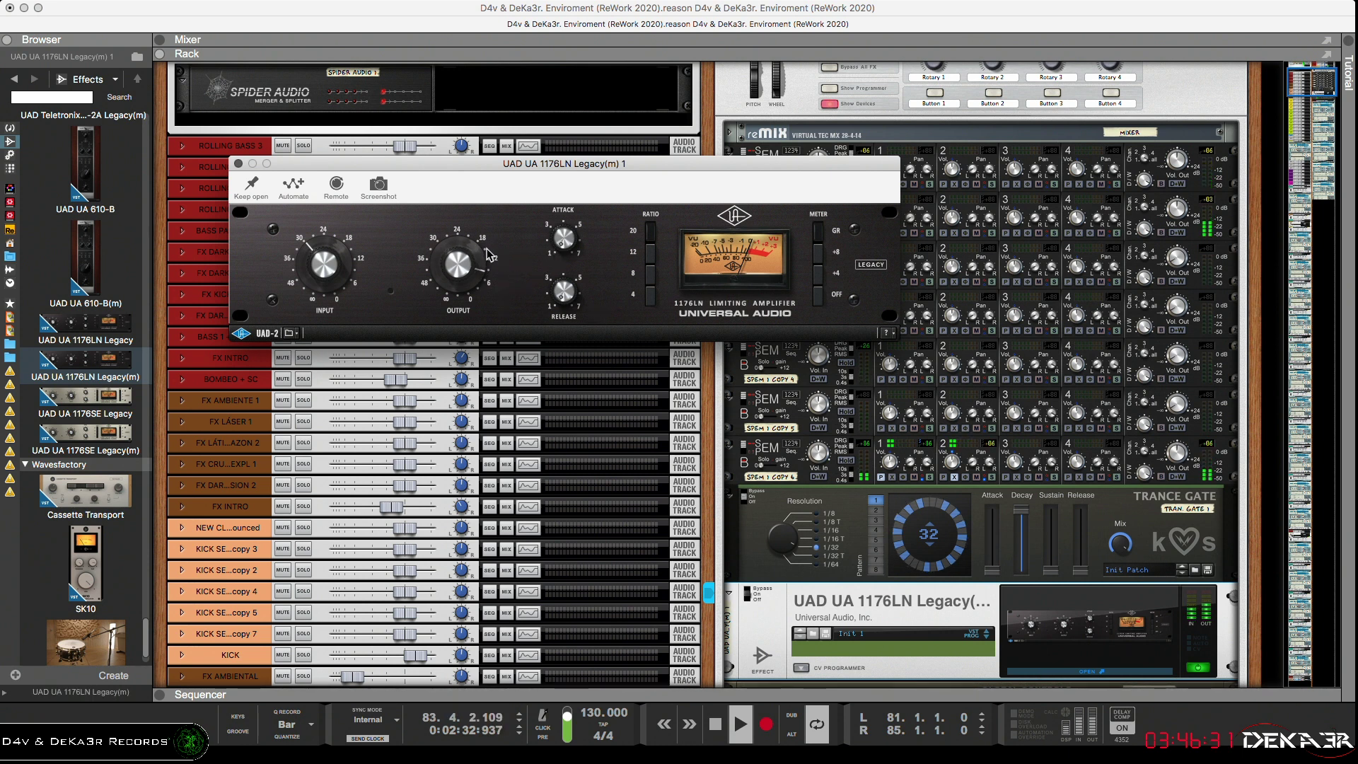
left_click(648, 274)
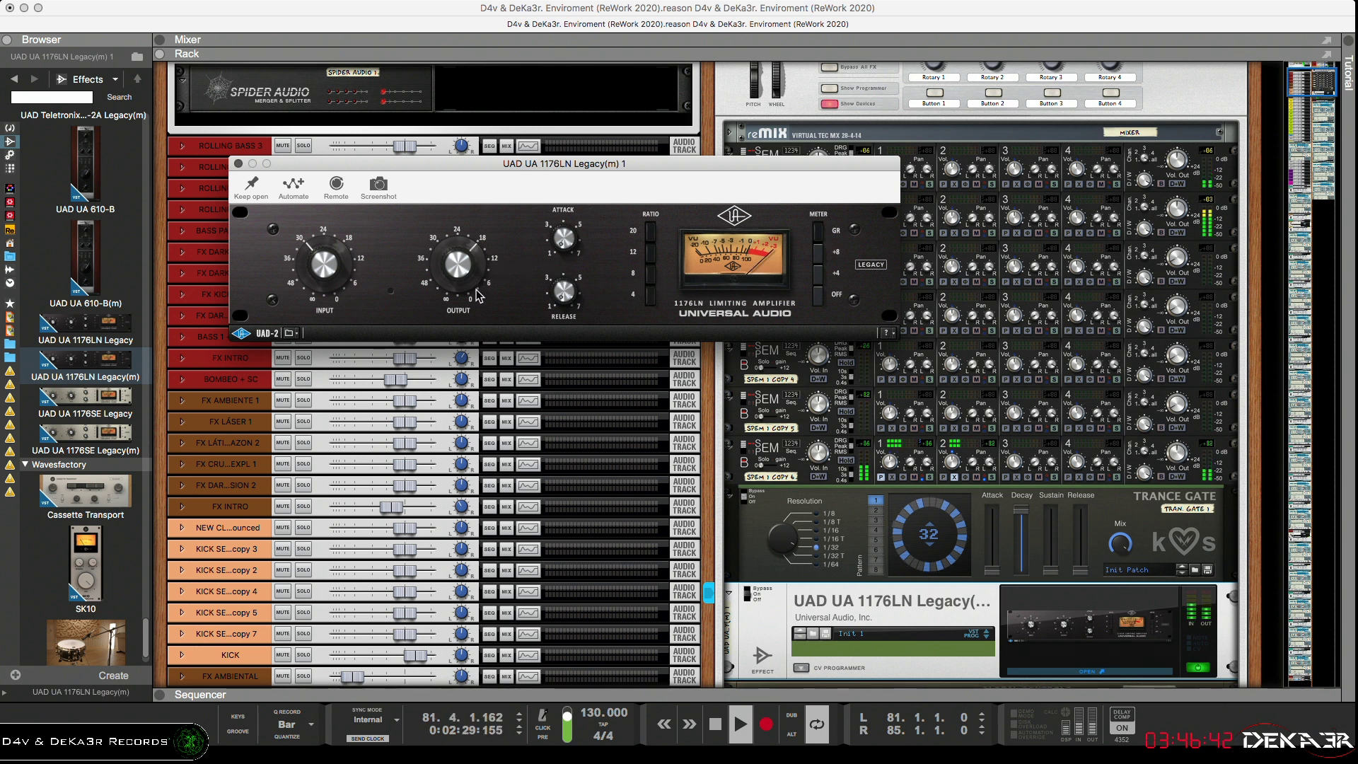
left_click_drag(477, 288, 481, 288)
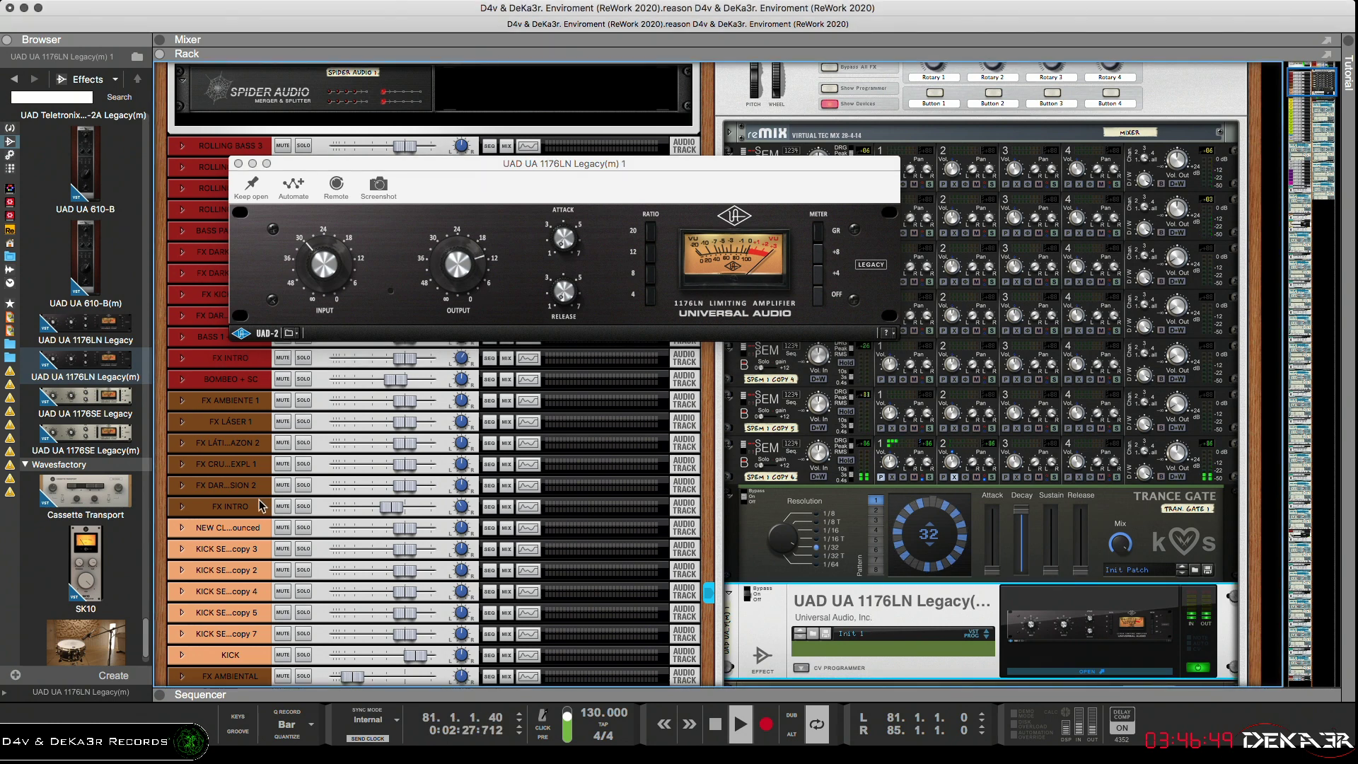
Replace the 1176LN compressor with a UAD SPL Transient Designer(m) and open its plugin interface
scroll(110, 435, "up", 5)
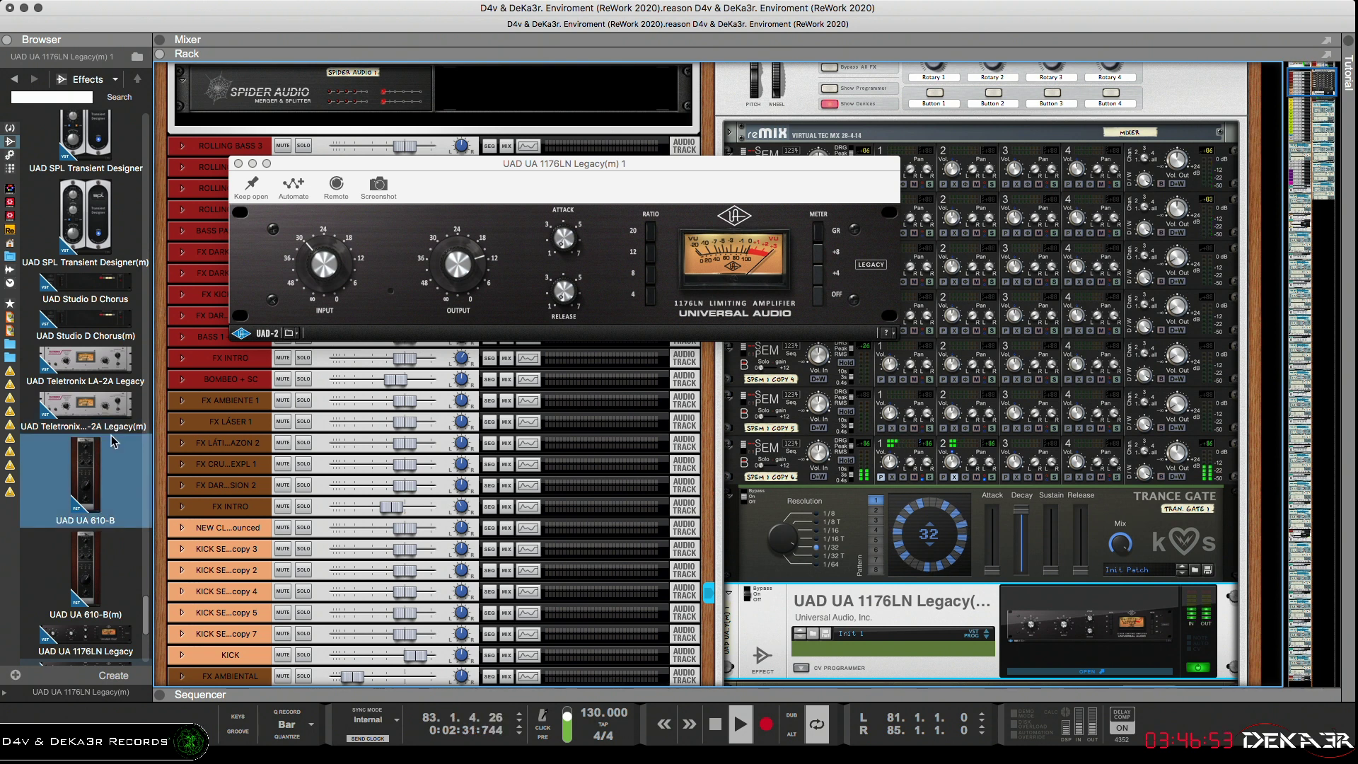
scroll(111, 442, "up", 1)
scroll(112, 442, "up", 3)
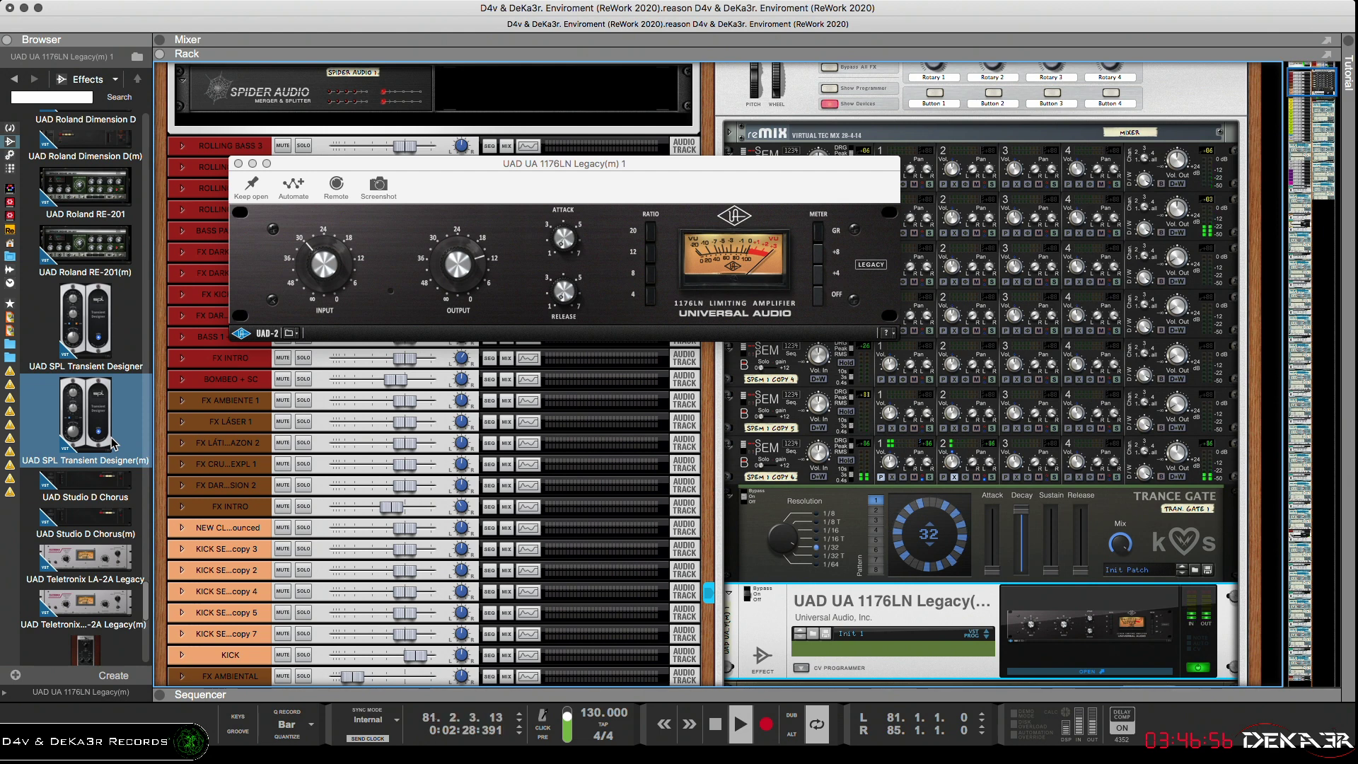
left_click_drag(113, 443, 840, 606)
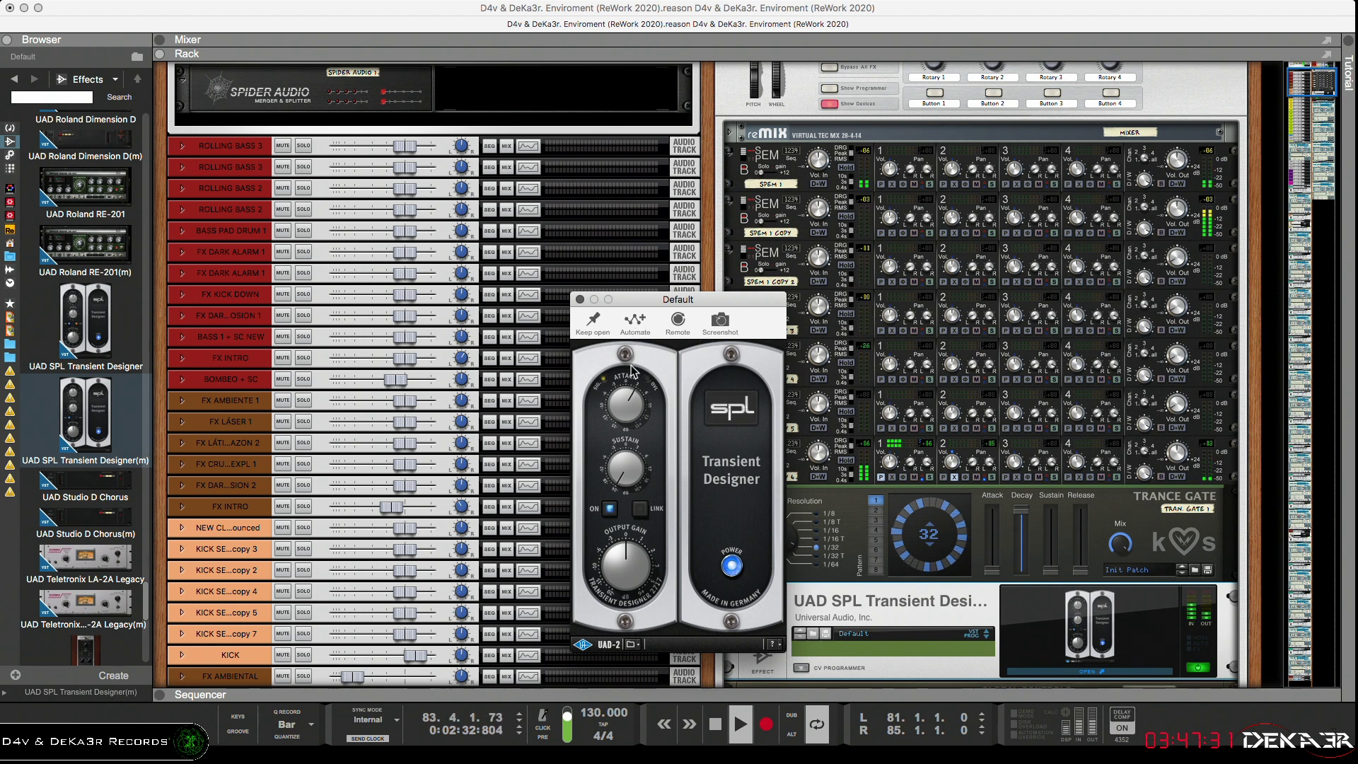
Shape the drum sound with the Transient Designer's attack and sustain, and raise its output gain
left_click_drag(628, 458, 624, 432)
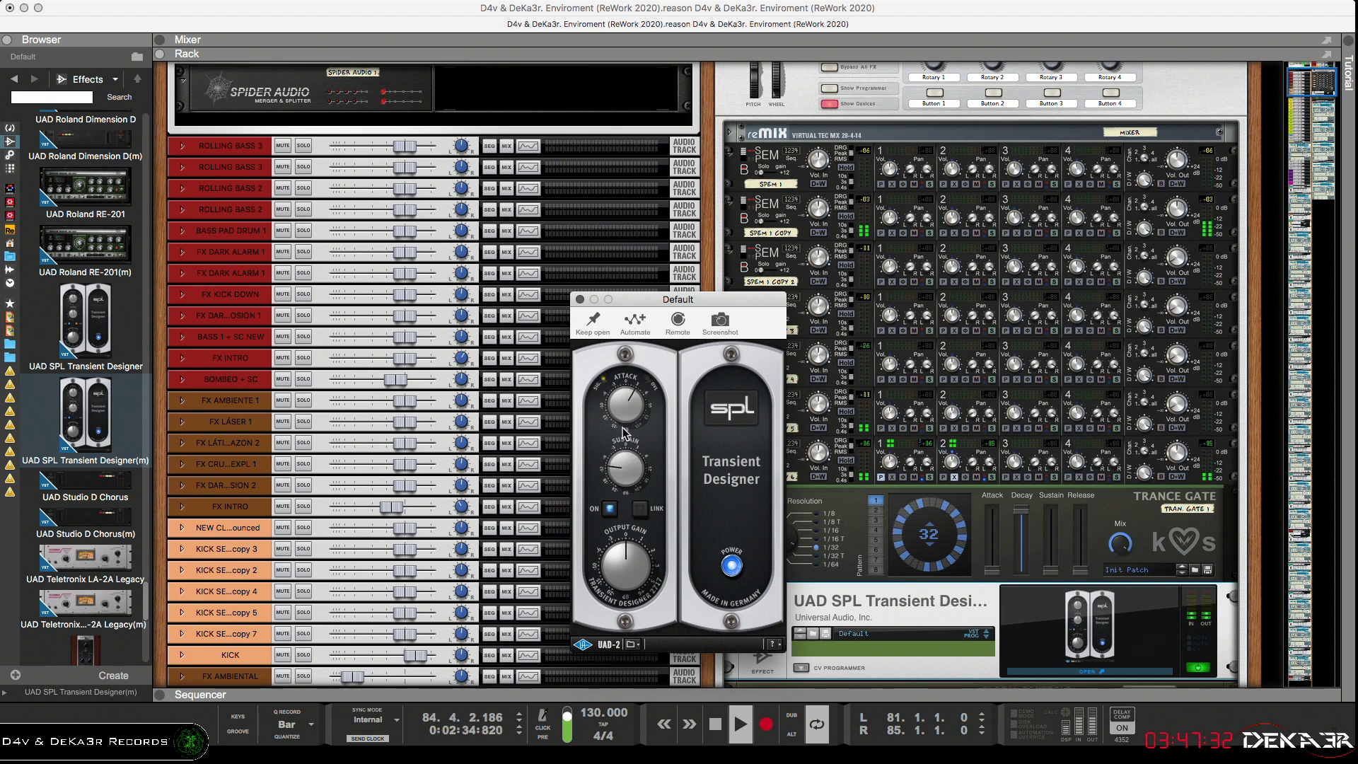
left_click_drag(628, 551, 630, 503)
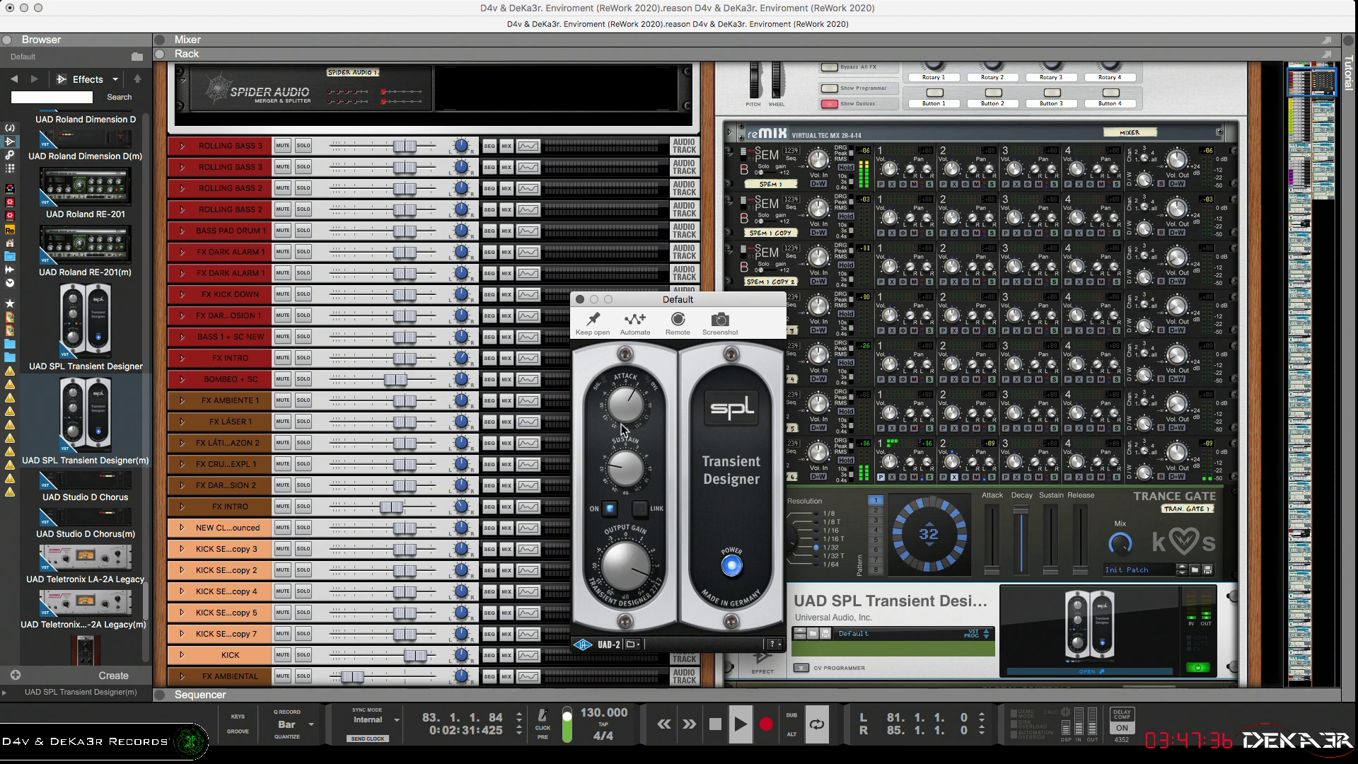
left_click_drag(632, 396, 634, 384)
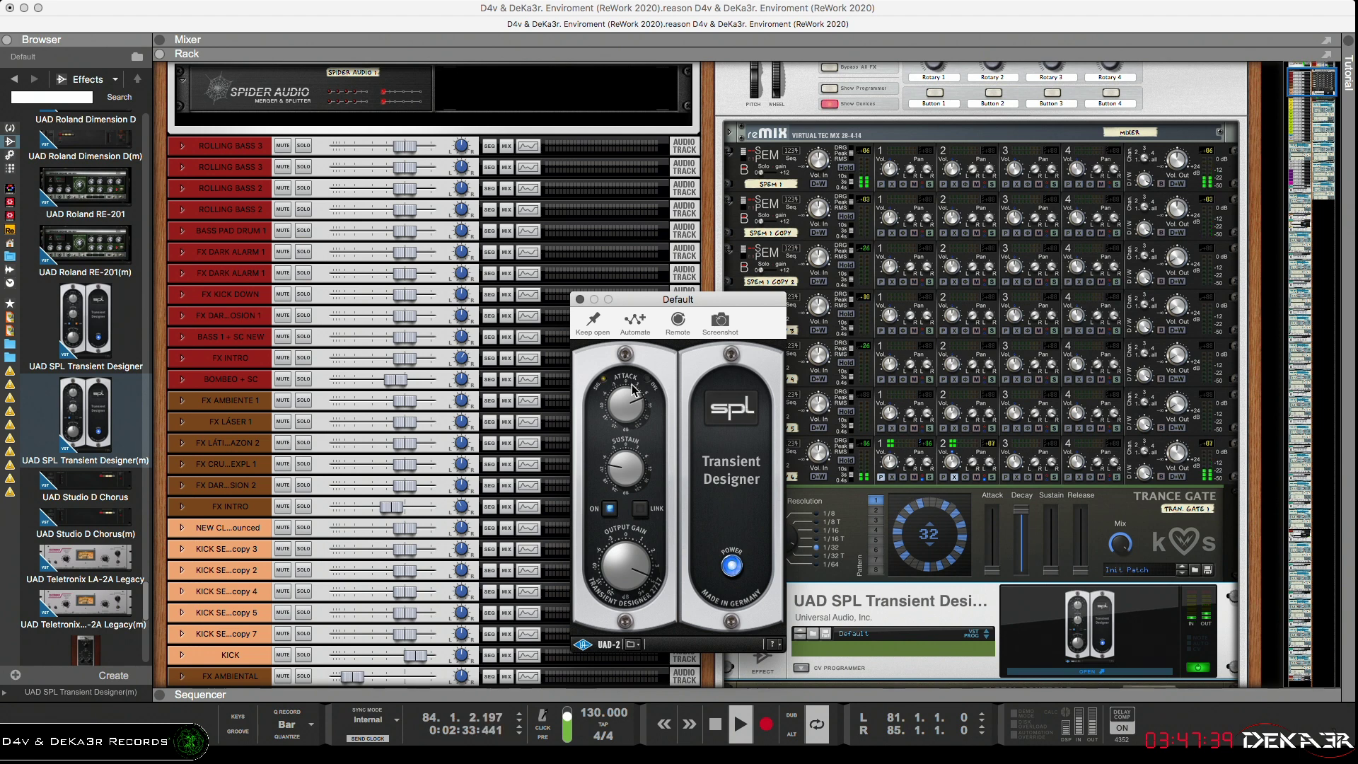
left_click_drag(631, 469, 627, 471)
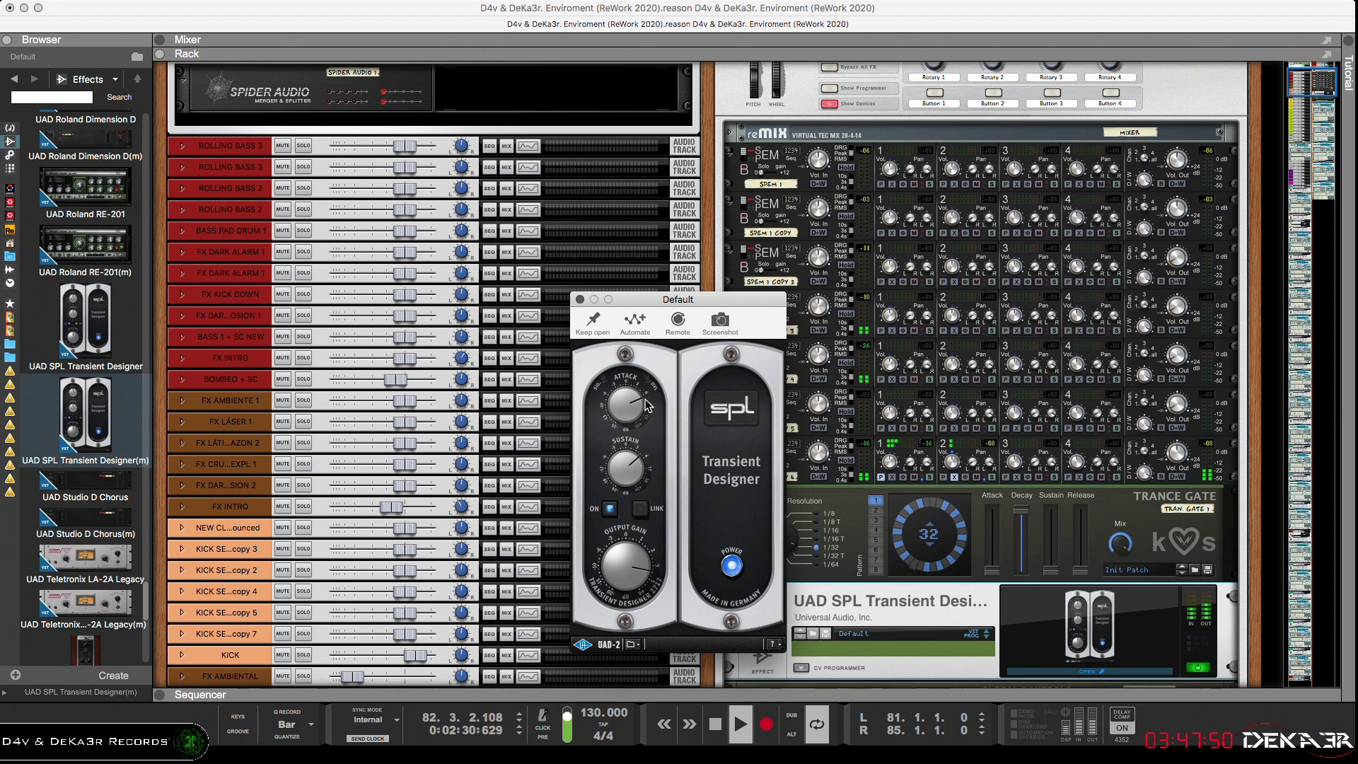
left_click_drag(648, 405, 644, 456)
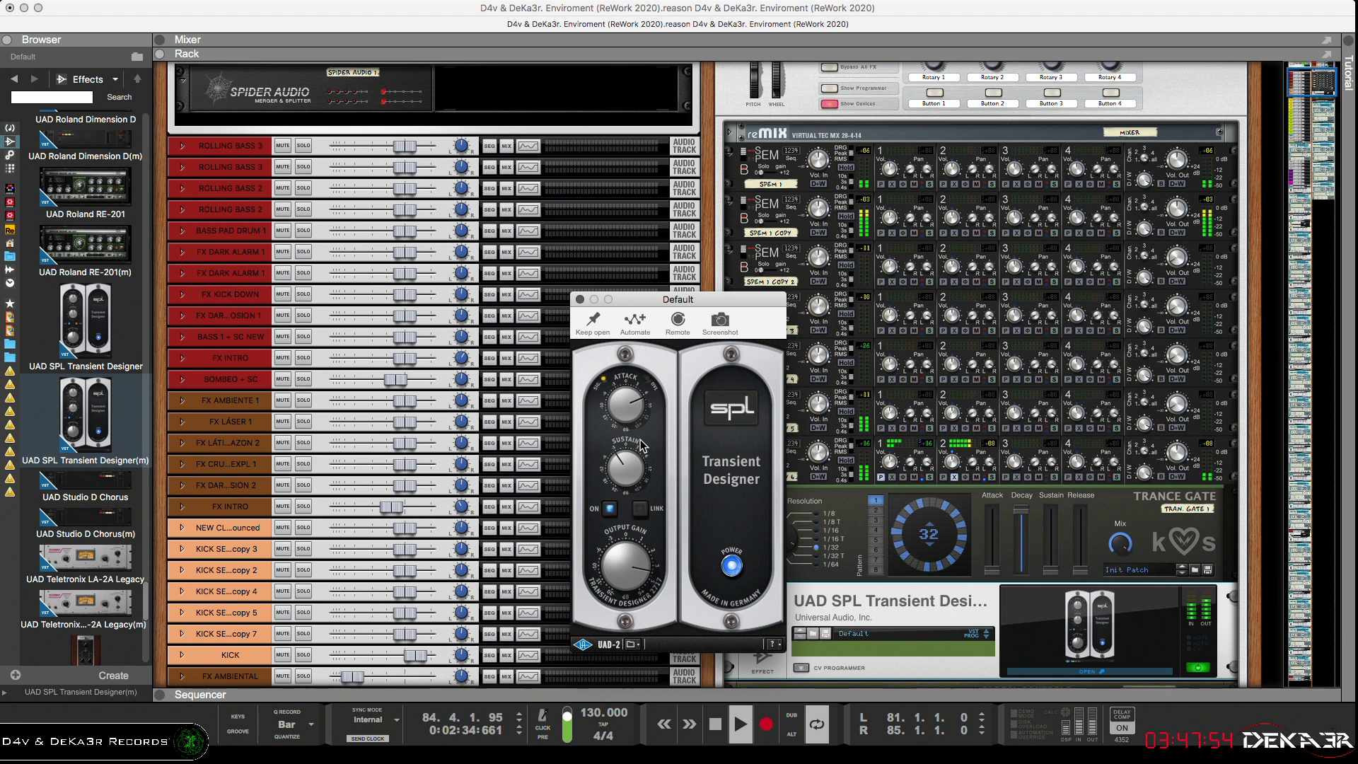
Close the Transient Designer interface, collapse it and the Trance Gate, and adjust the output volumes of SPEM 1 copy and SPEM 1
left_click(580, 299)
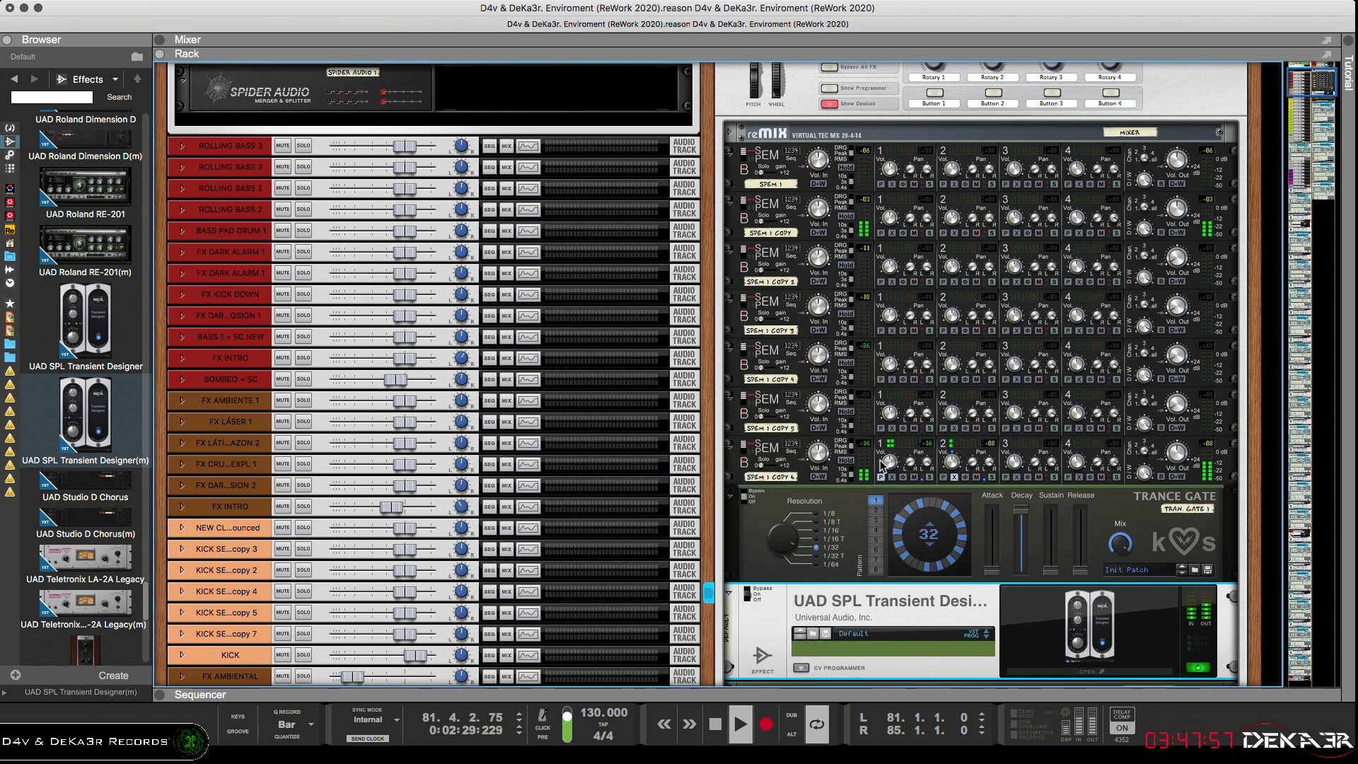
left_click(729, 493)
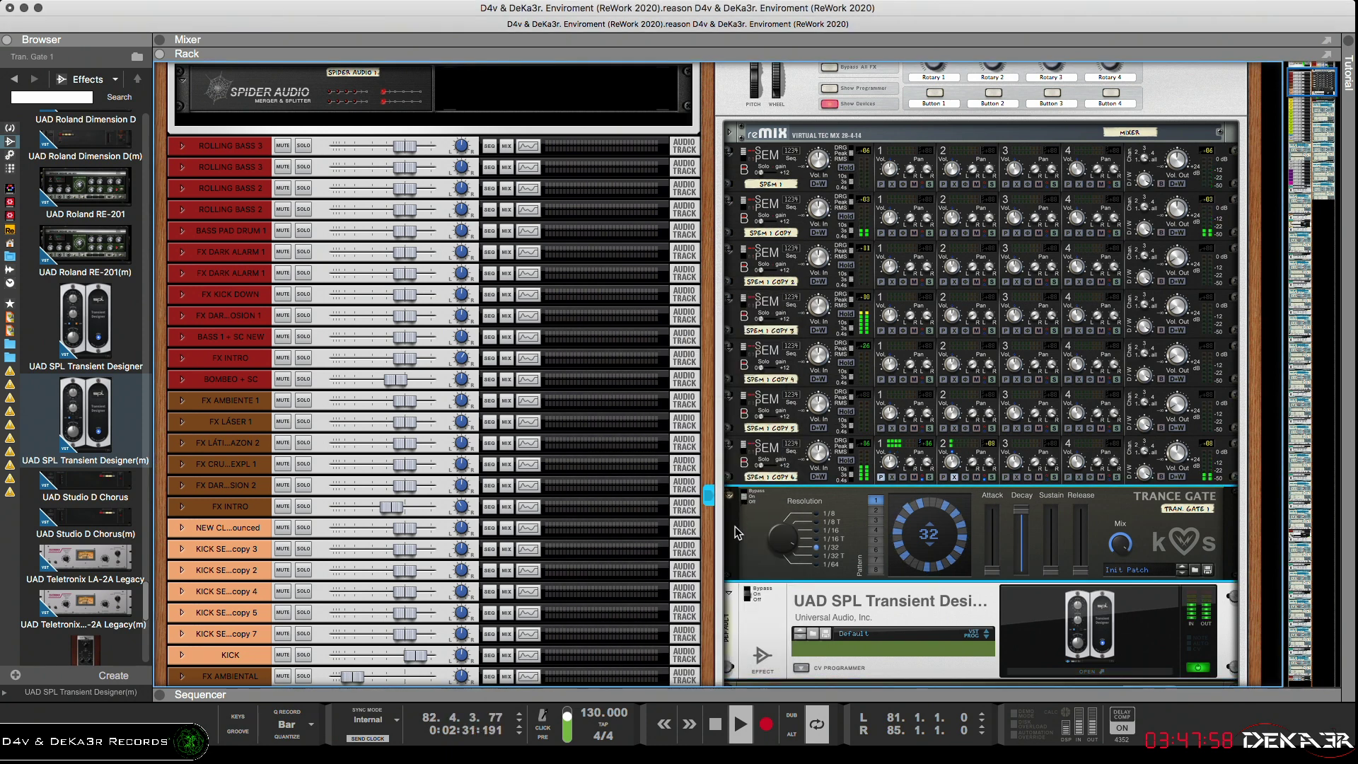
left_click(729, 518)
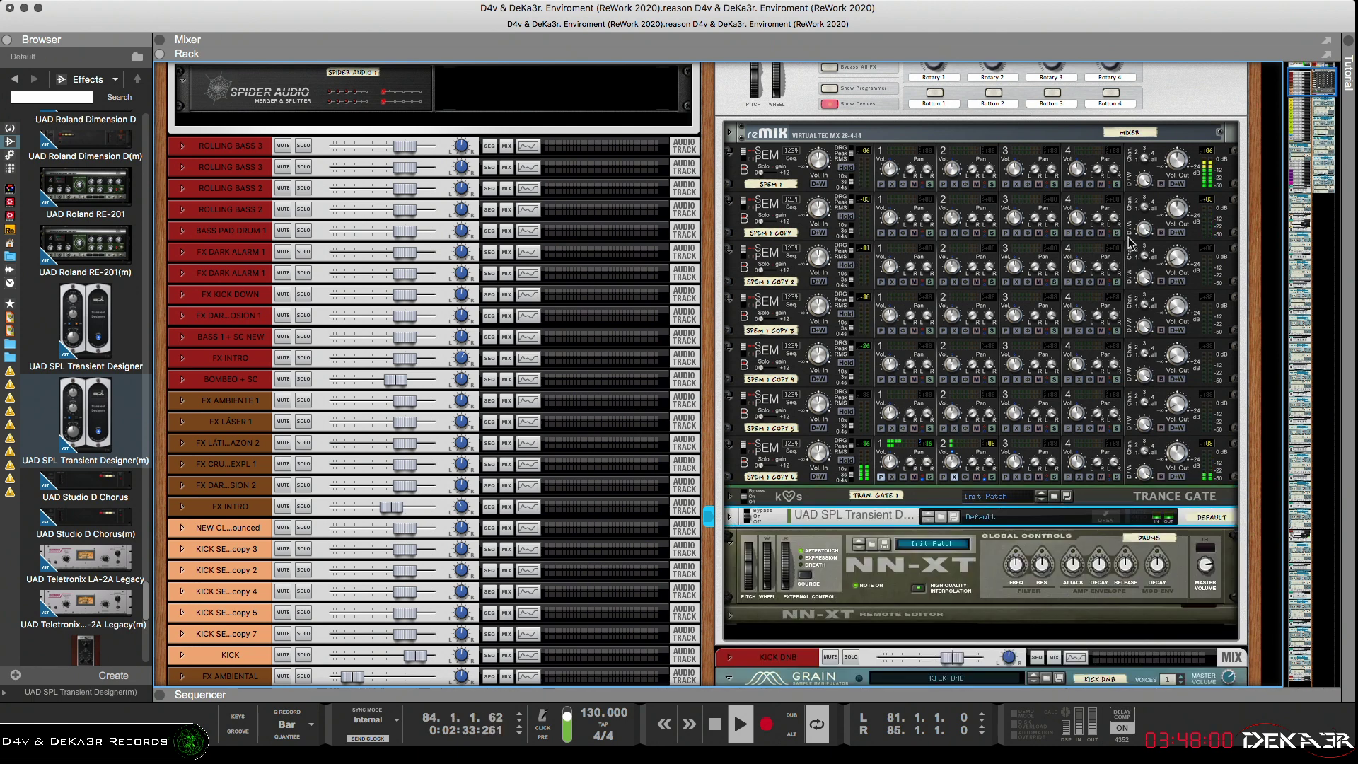
left_click(1176, 211)
left_click(1177, 161)
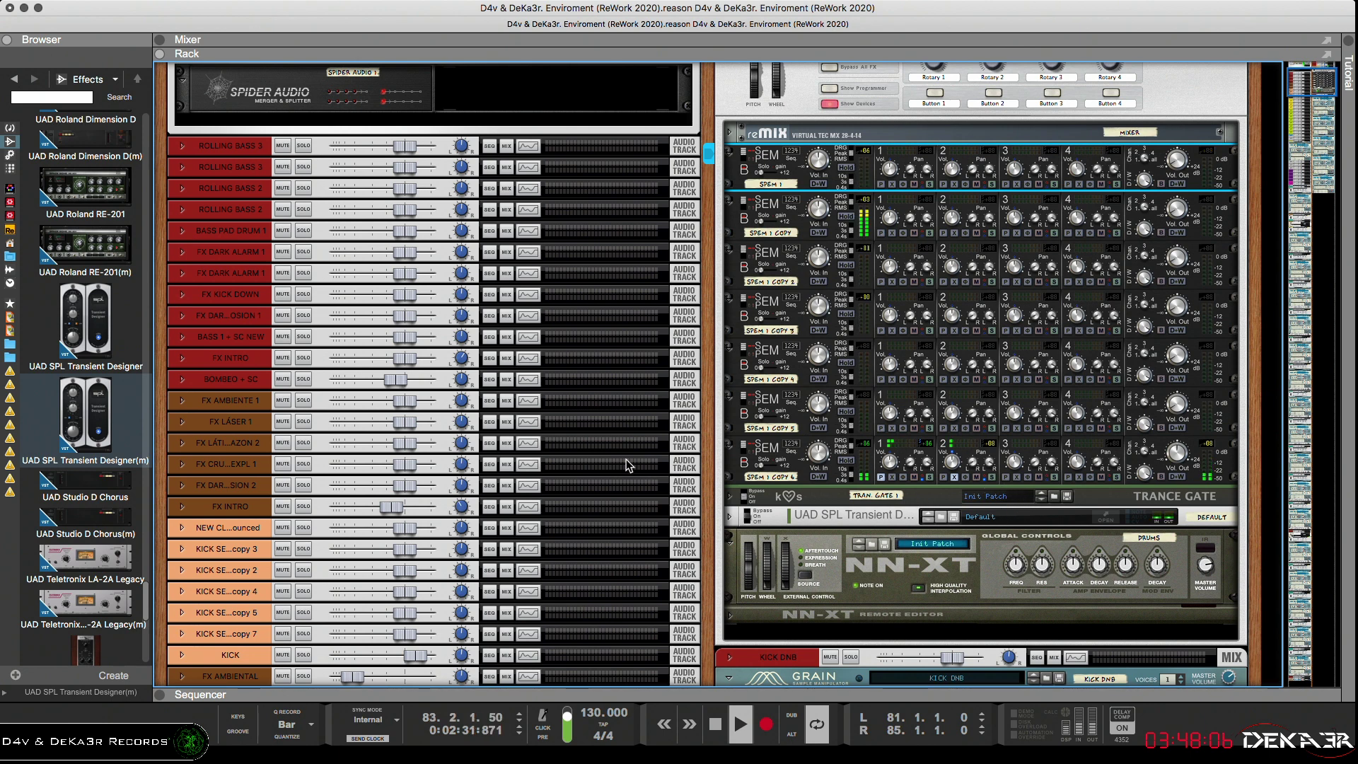
Add a UAD Precision Enhancer kHz(m) below the Transient Designer and set Volume 2 on SPEM 1 copy 6 to 0.00 dB
scroll(90, 425, "up", 2)
scroll(85, 432, "up", 4)
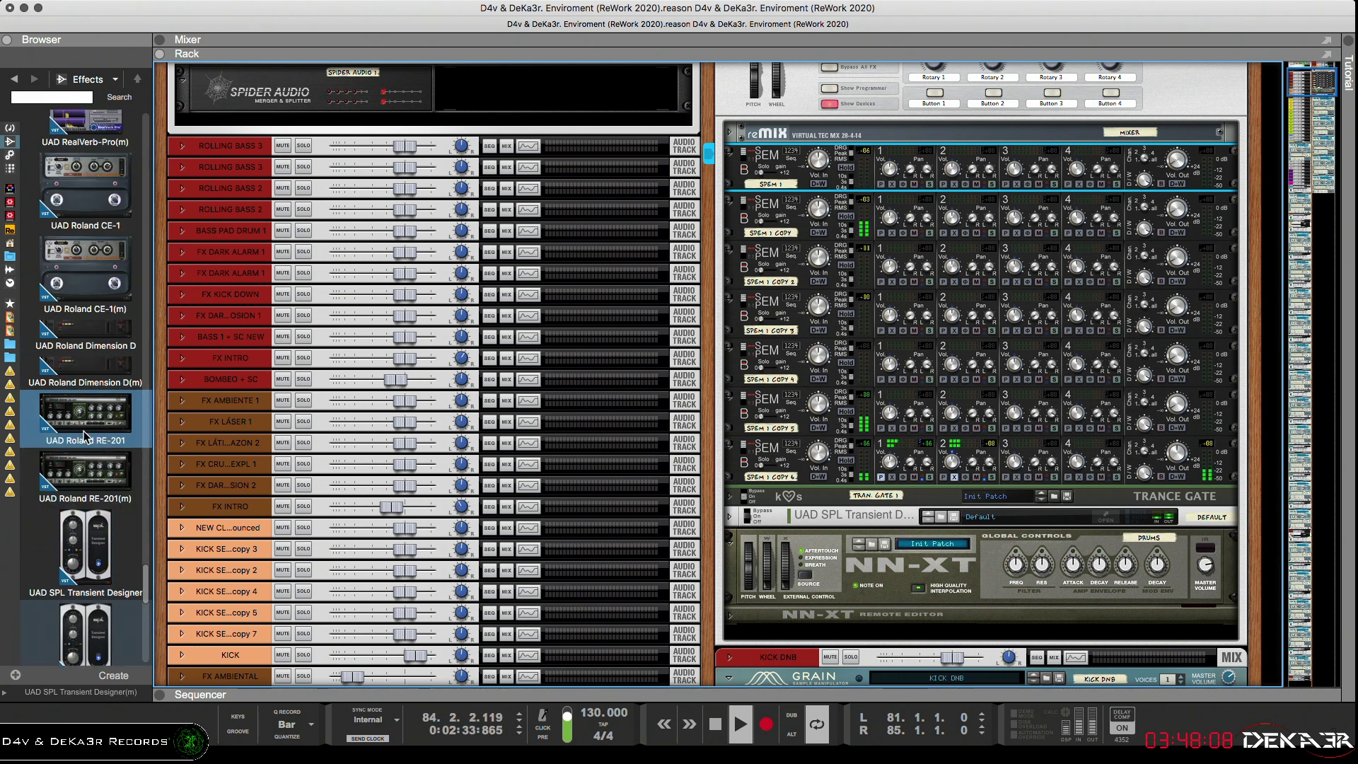
scroll(79, 437, "up", 4)
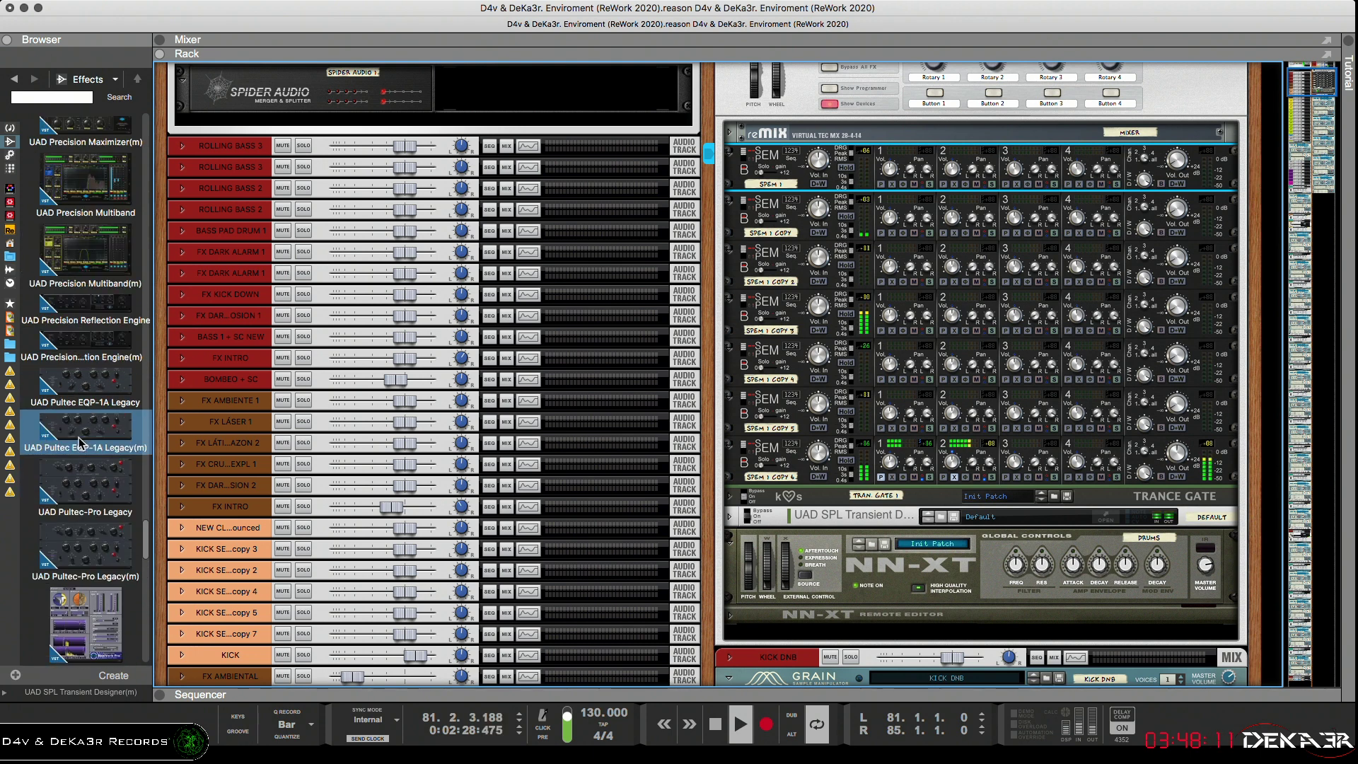
scroll(91, 486, "up", 3)
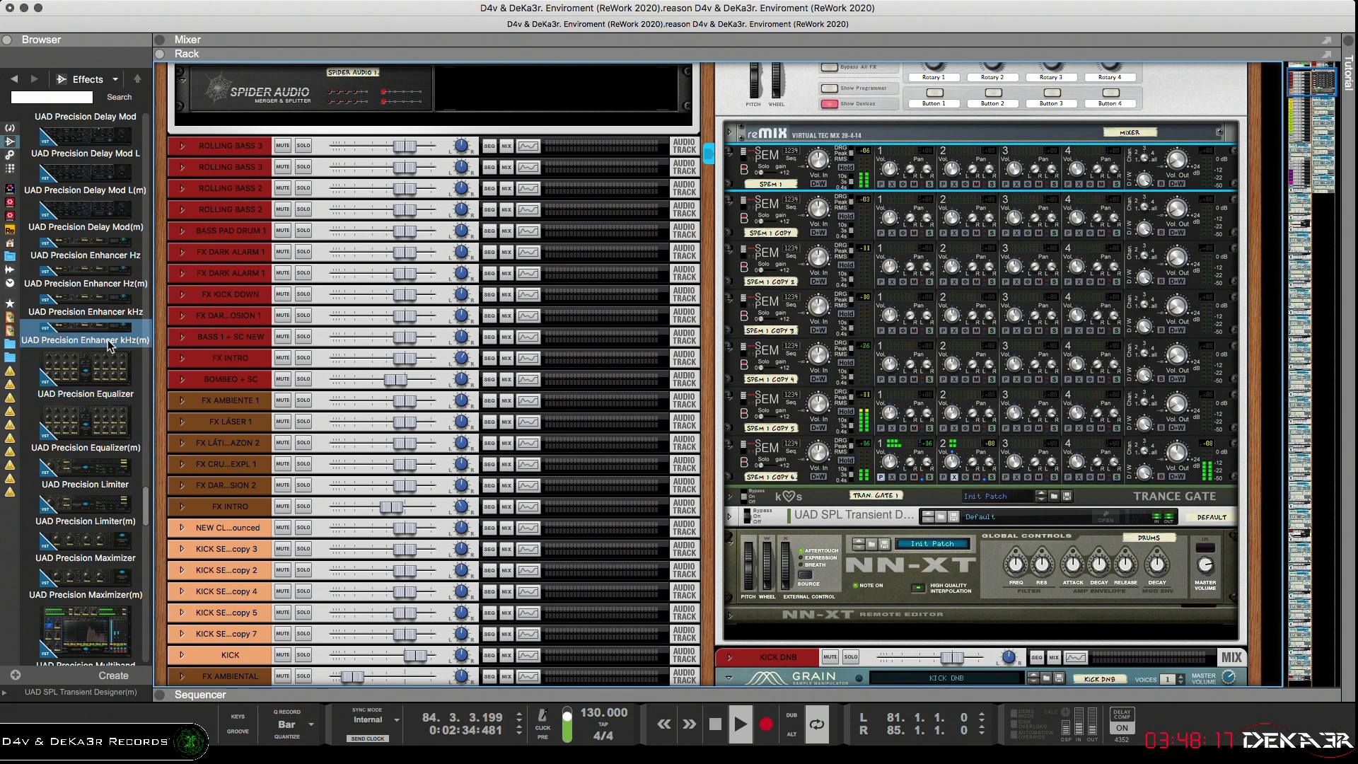
left_click_drag(108, 345, 778, 529)
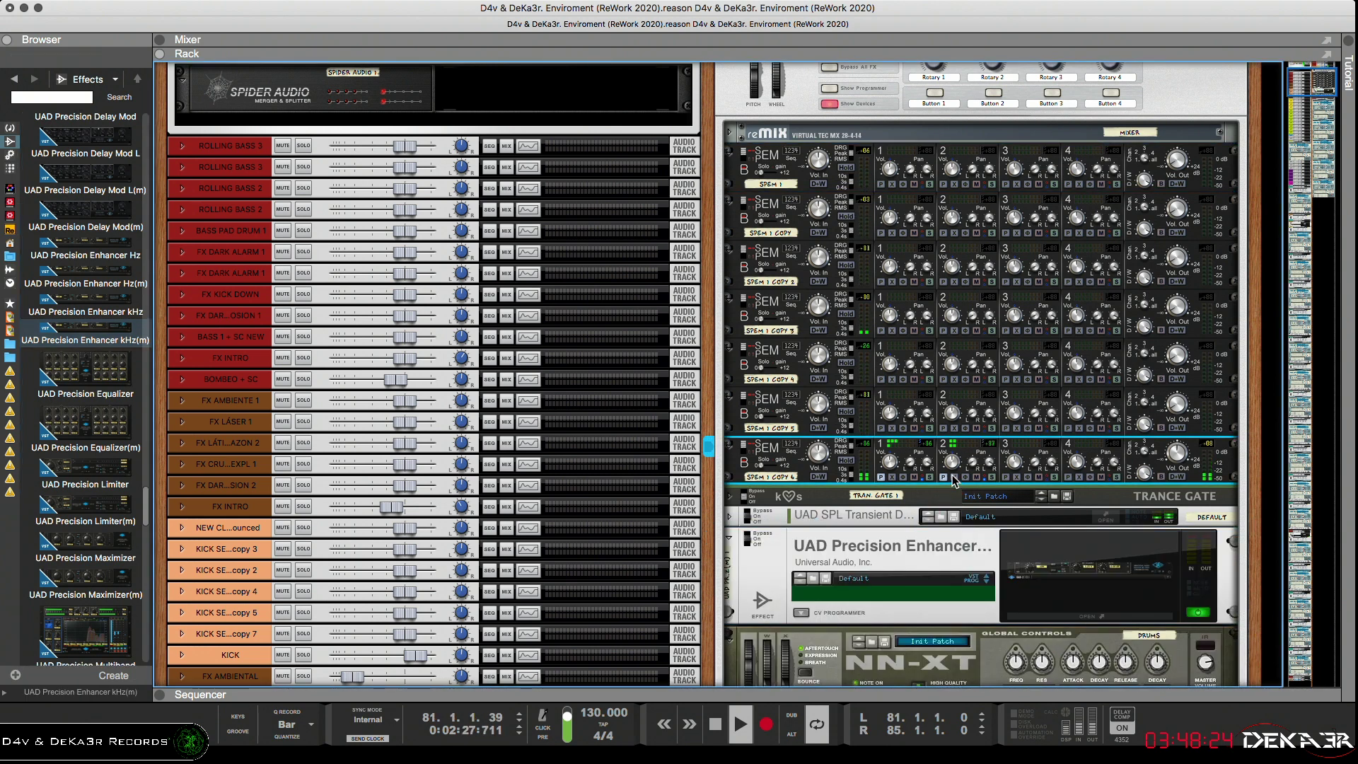
left_click_drag(951, 482, 957, 468)
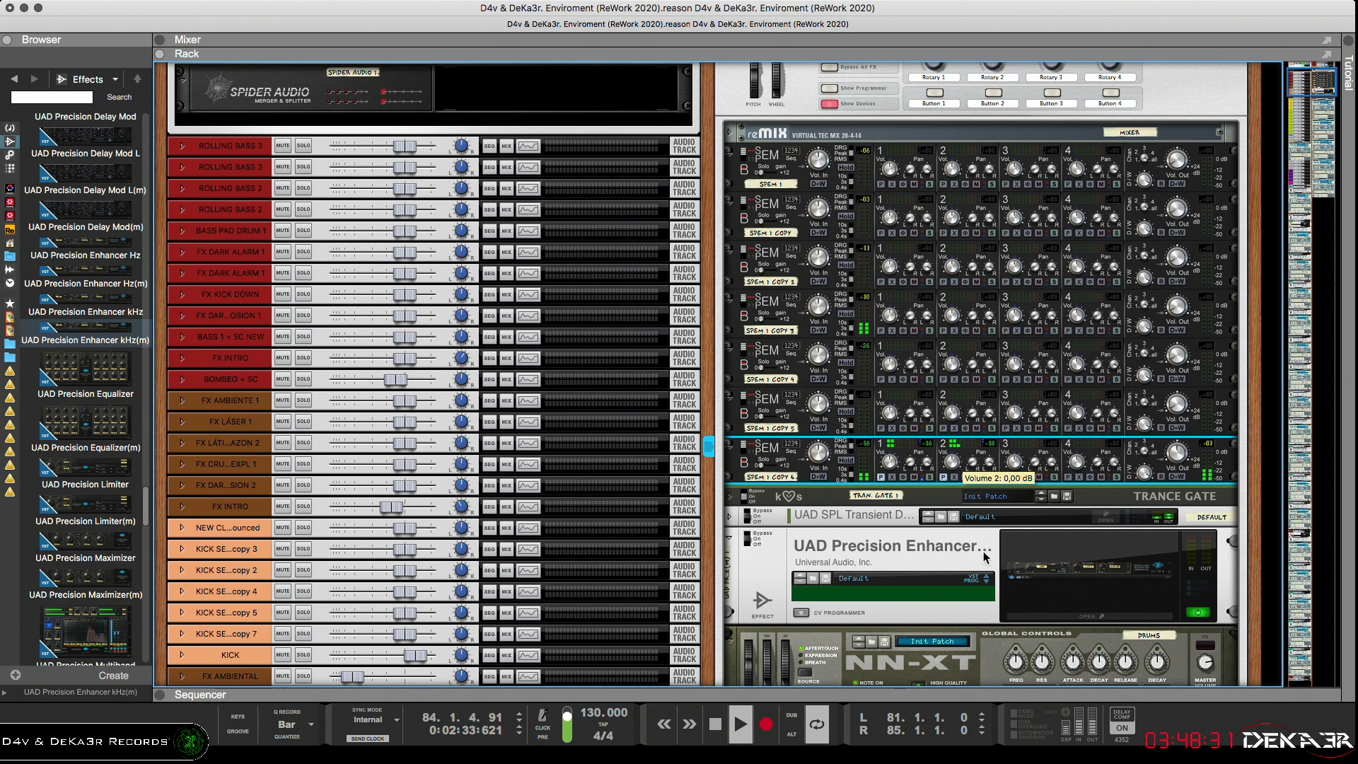
Open the Precision Enhancer's interface, keep it open, and cable its audio input and output to loop 3 of SPEM 1 copy 6
left_click(1043, 615)
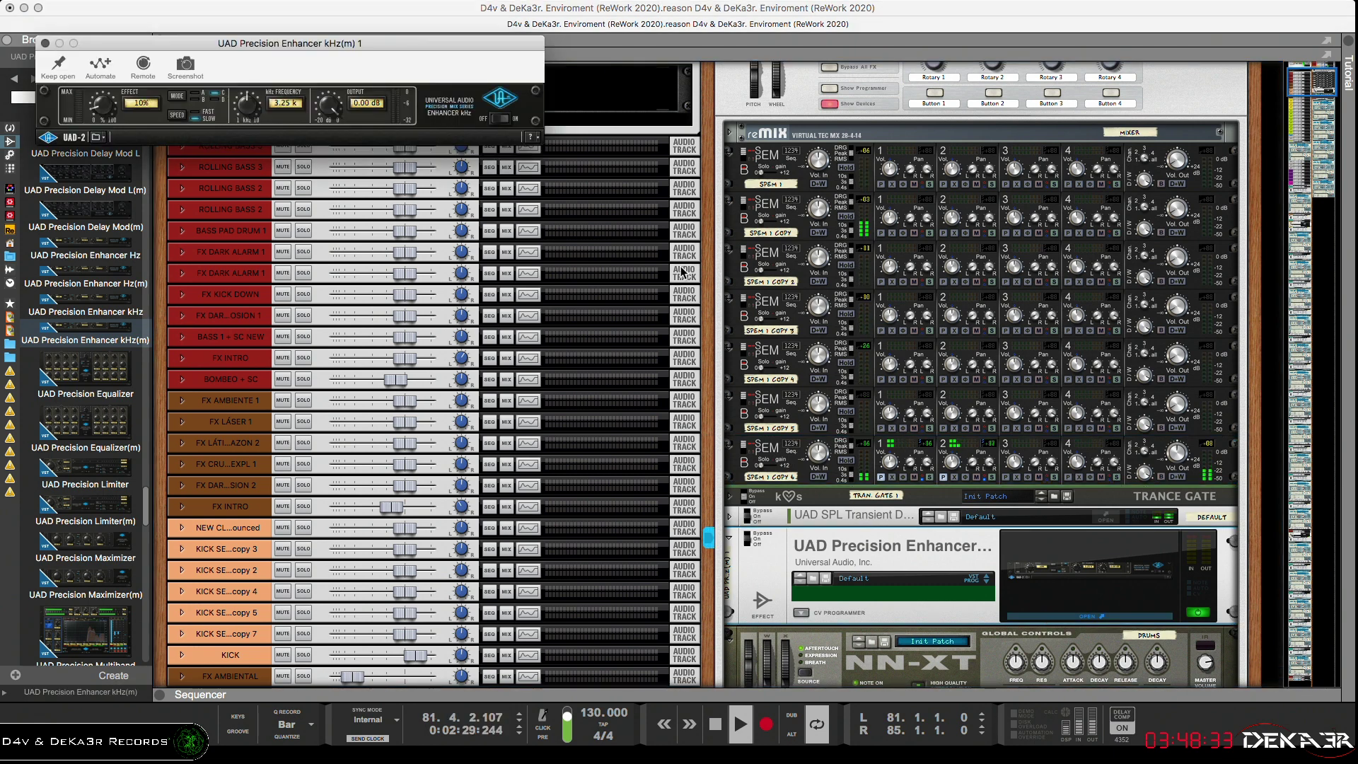
left_click(58, 65)
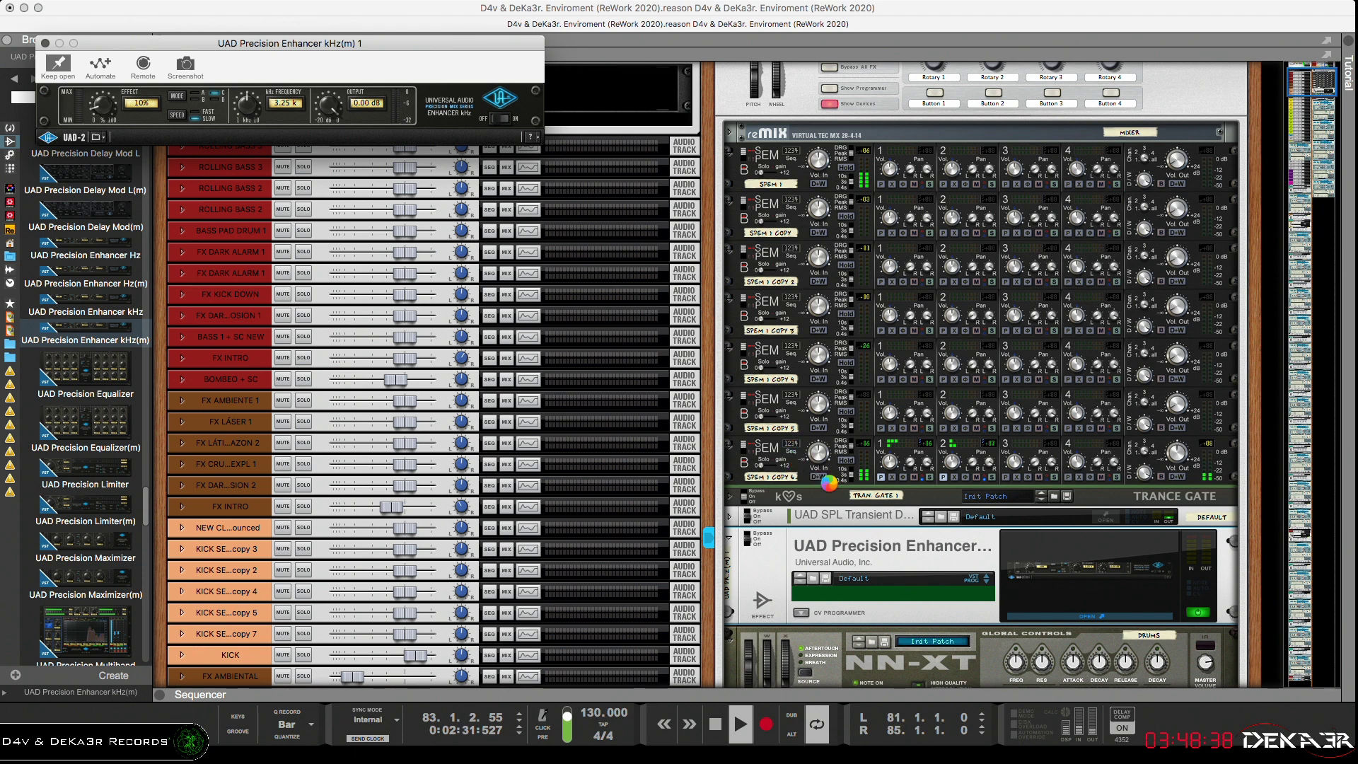
key("Tab")
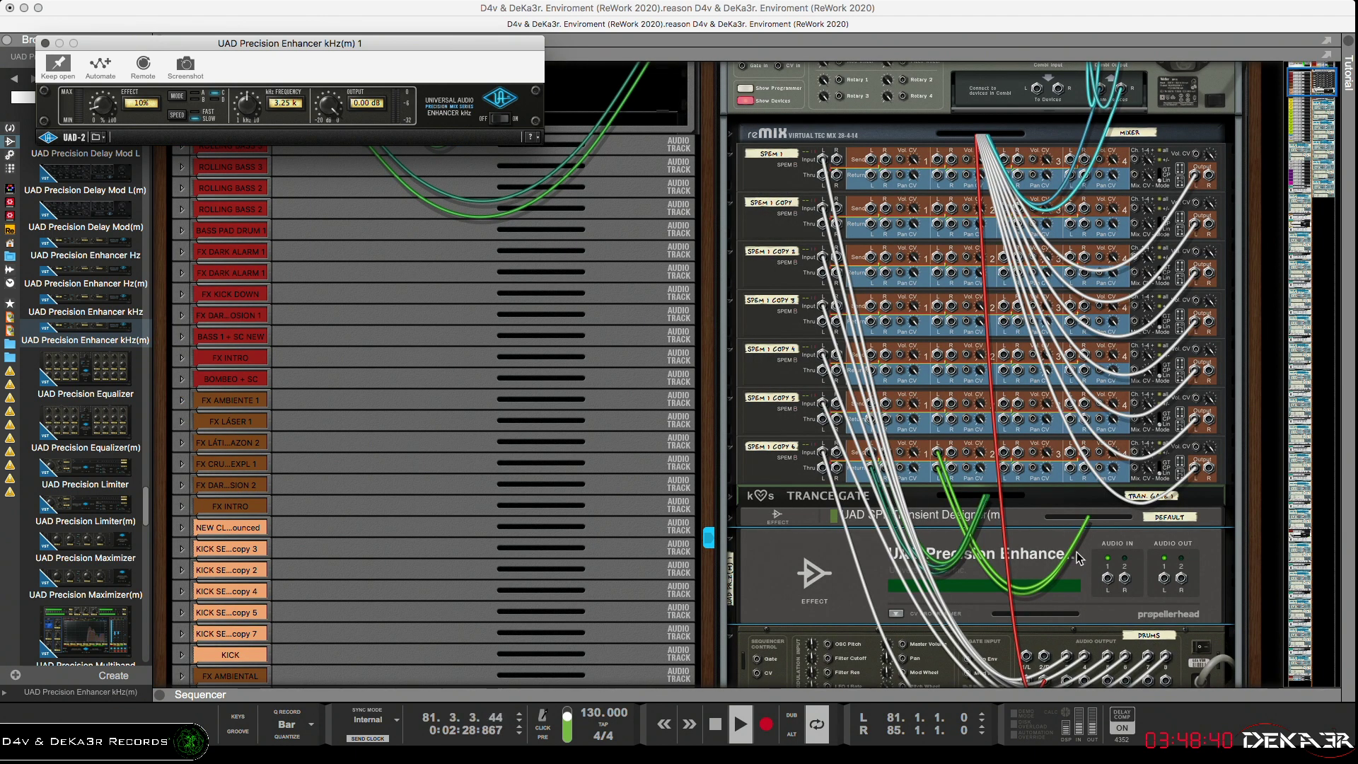
left_click_drag(1108, 582, 1005, 453)
left_click_drag(1163, 579, 1006, 468)
Try the Precision Enhancer in different modes with its kHz frequency at 9.59 k and its effect amount at 59%
left_click_drag(429, 48, 734, 302)
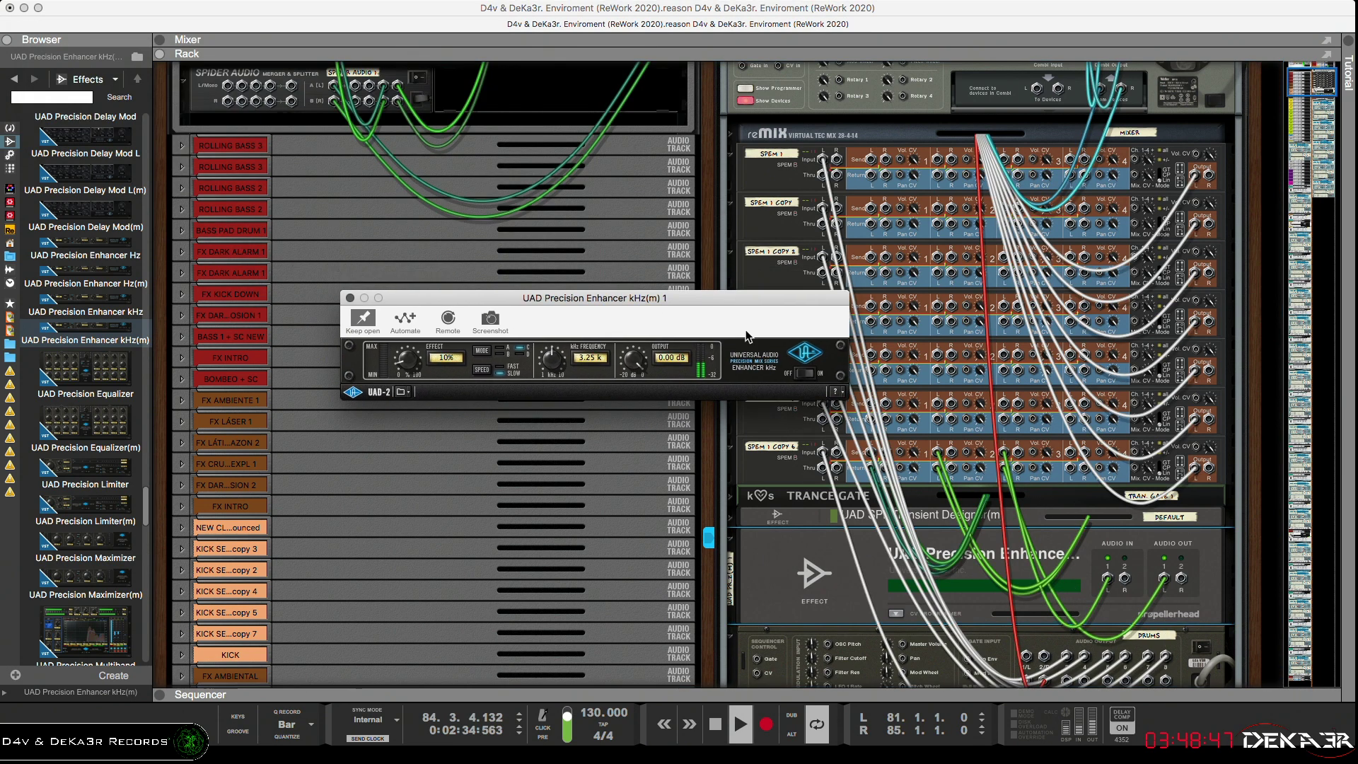
left_click_drag(557, 304, 642, 424)
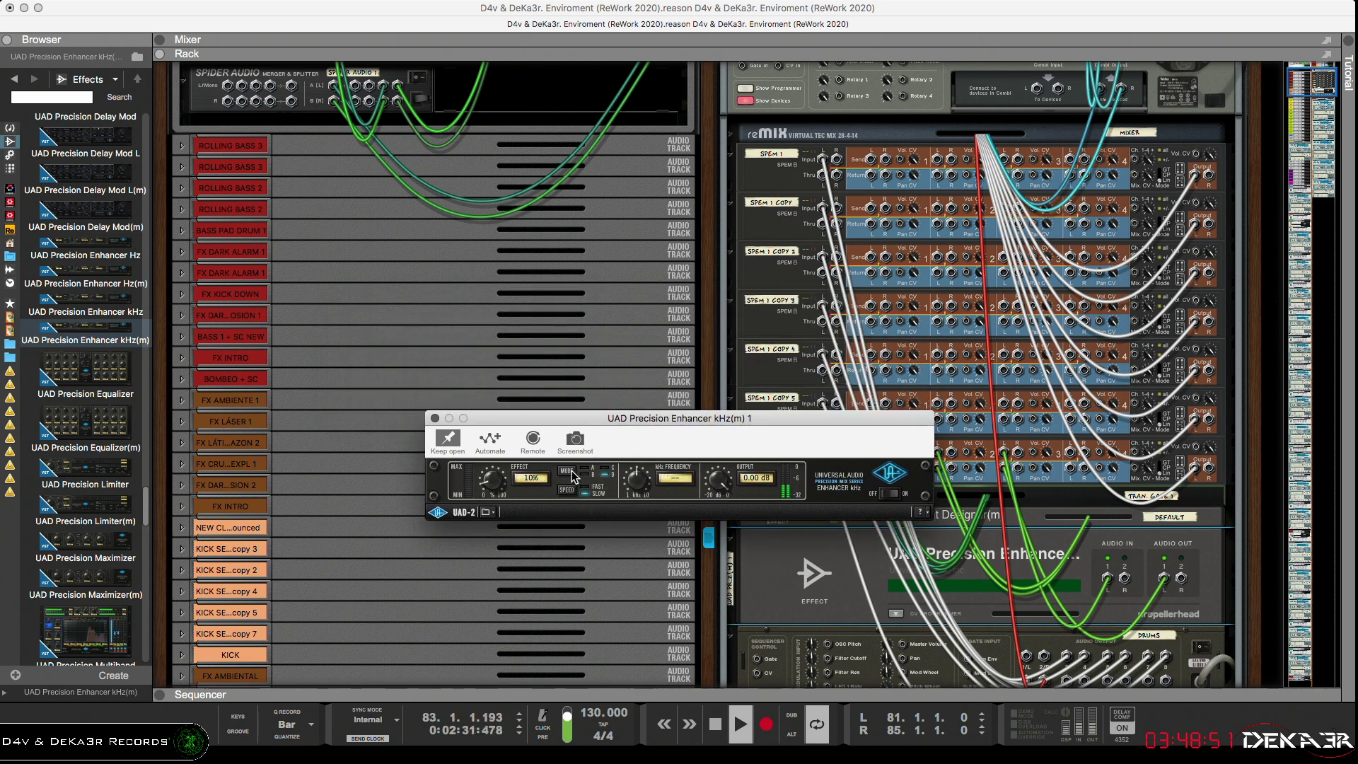
left_click(569, 472)
left_click(569, 472)
left_click_drag(643, 467, 652, 426)
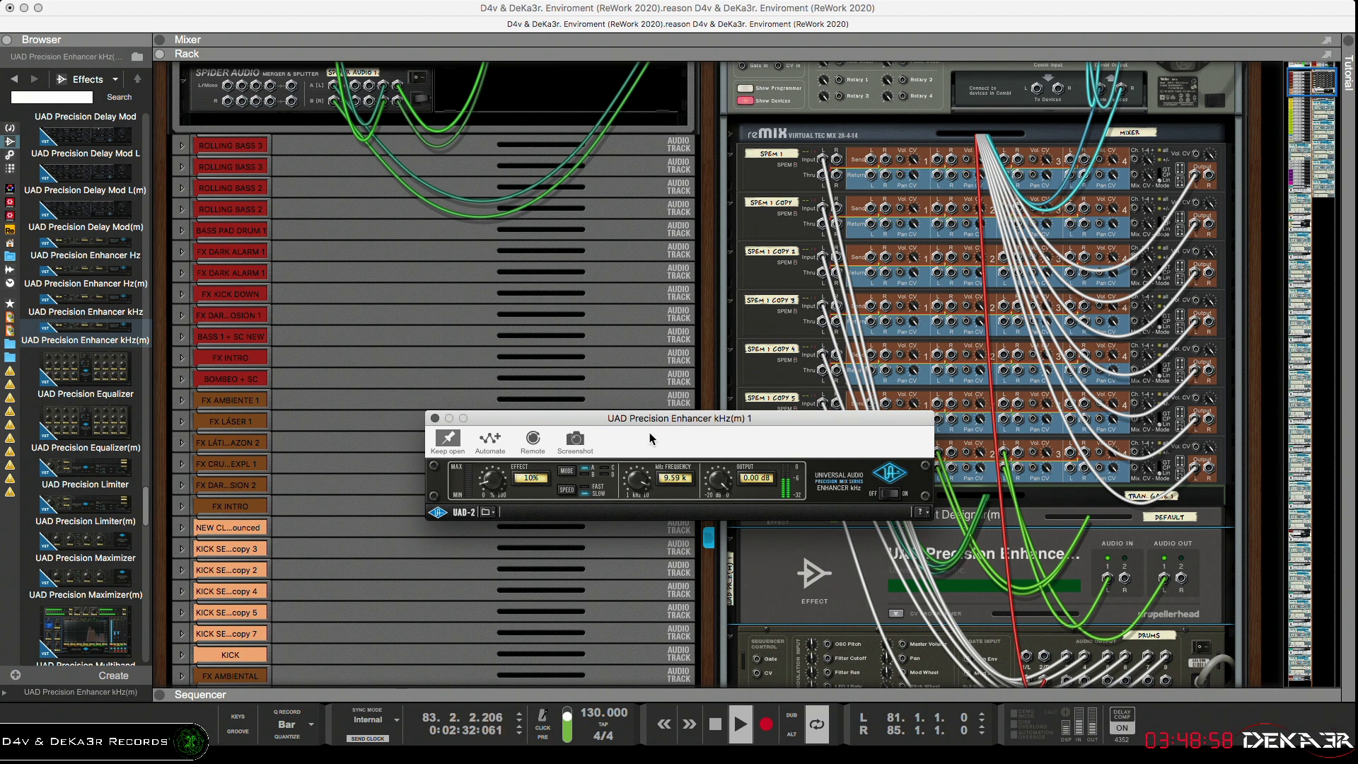
left_click_drag(503, 481, 512, 414)
mouse_move(634, 458)
left_mouse_down()
mouse_move(649, 493)
mouse_move(643, 467)
mouse_move(641, 485)
left_mouse_up()
mouse_move(635, 489)
left_mouse_down()
mouse_move(635, 502)
mouse_move(633, 491)
left_mouse_up()
Compare the Precision Enhancer's speed and mode settings, and try an effect amount of 73% with a kHz frequency of 2.80 k
left_click(572, 489)
left_click(565, 472)
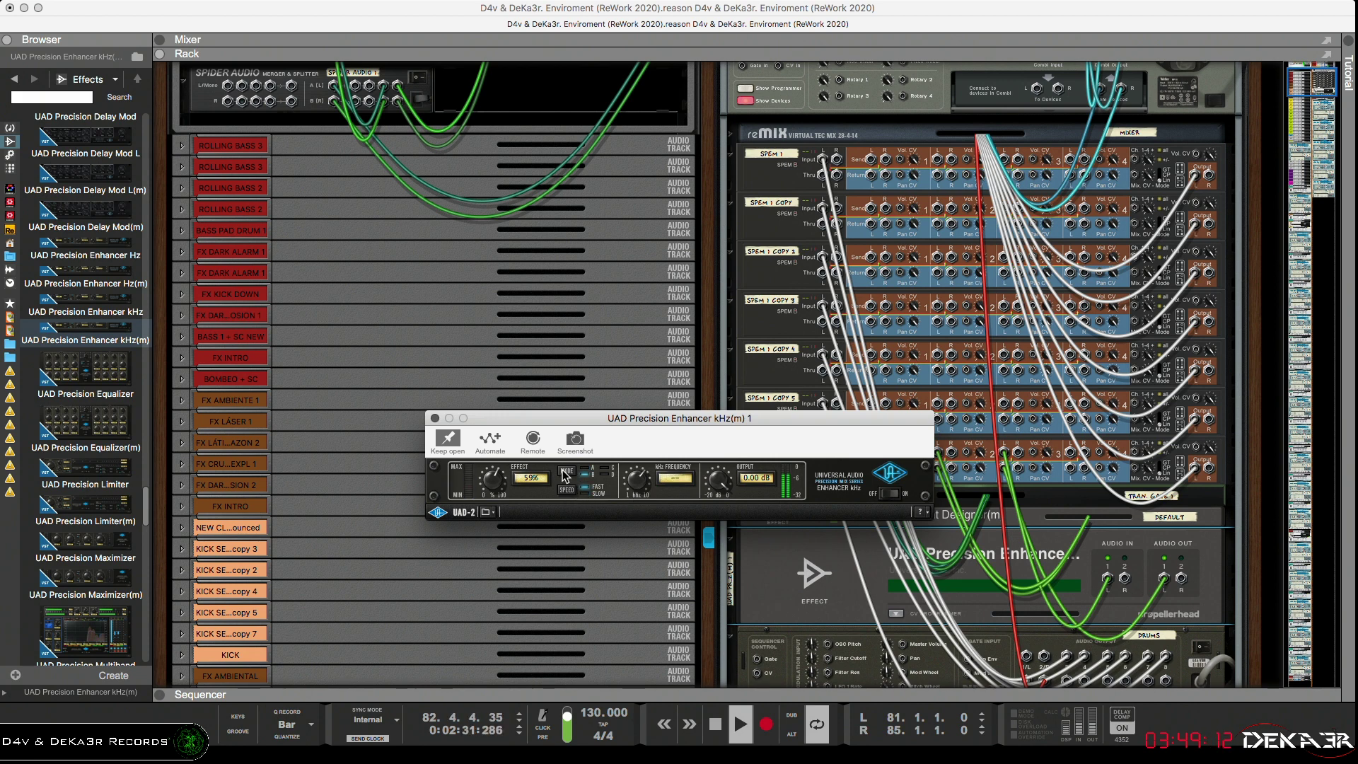
left_click(565, 473)
left_click(566, 473)
left_click_drag(497, 481, 499, 496)
left_click_drag(498, 504, 498, 504)
left_click_drag(515, 475, 508, 435)
left_click_drag(644, 498, 637, 507)
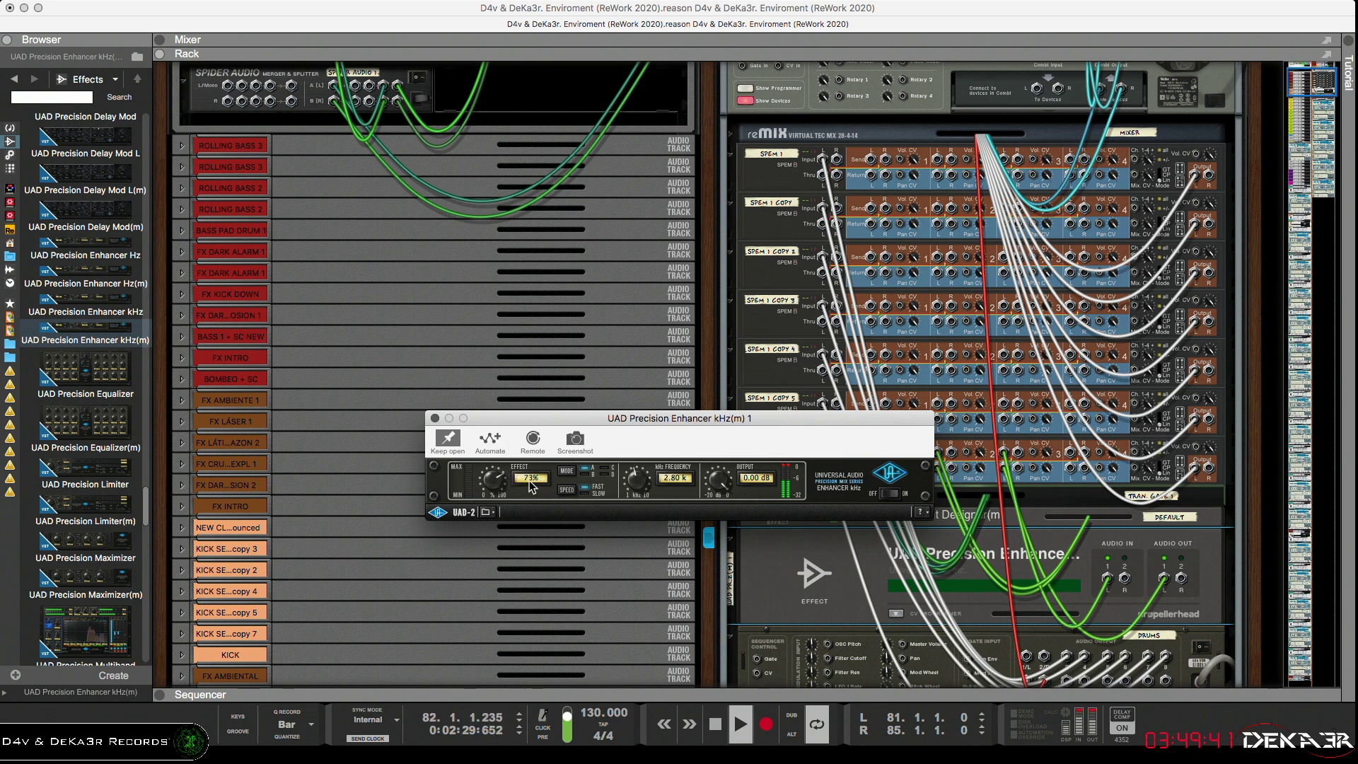
Set the Precision Enhancer's effect to 45% and its kHz frequency to 1.47 k, and try its speed switch
left_click_drag(508, 482, 496, 519)
left_click_drag(636, 485, 628, 520)
left_click(565, 491)
left_click_drag(711, 417, 704, 273)
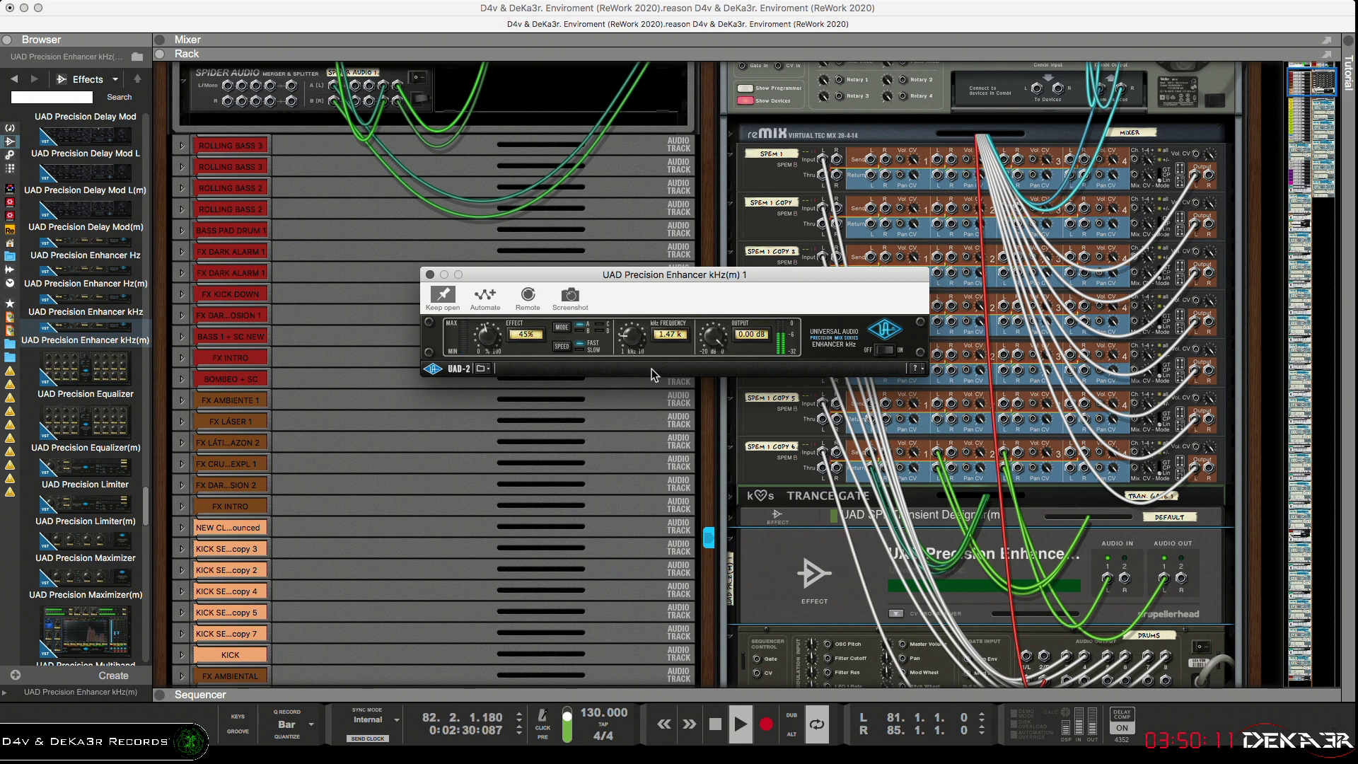
Return to the front of the rack and adjust Volume 3 on SPEM 1 copy 6
left_click(755, 460)
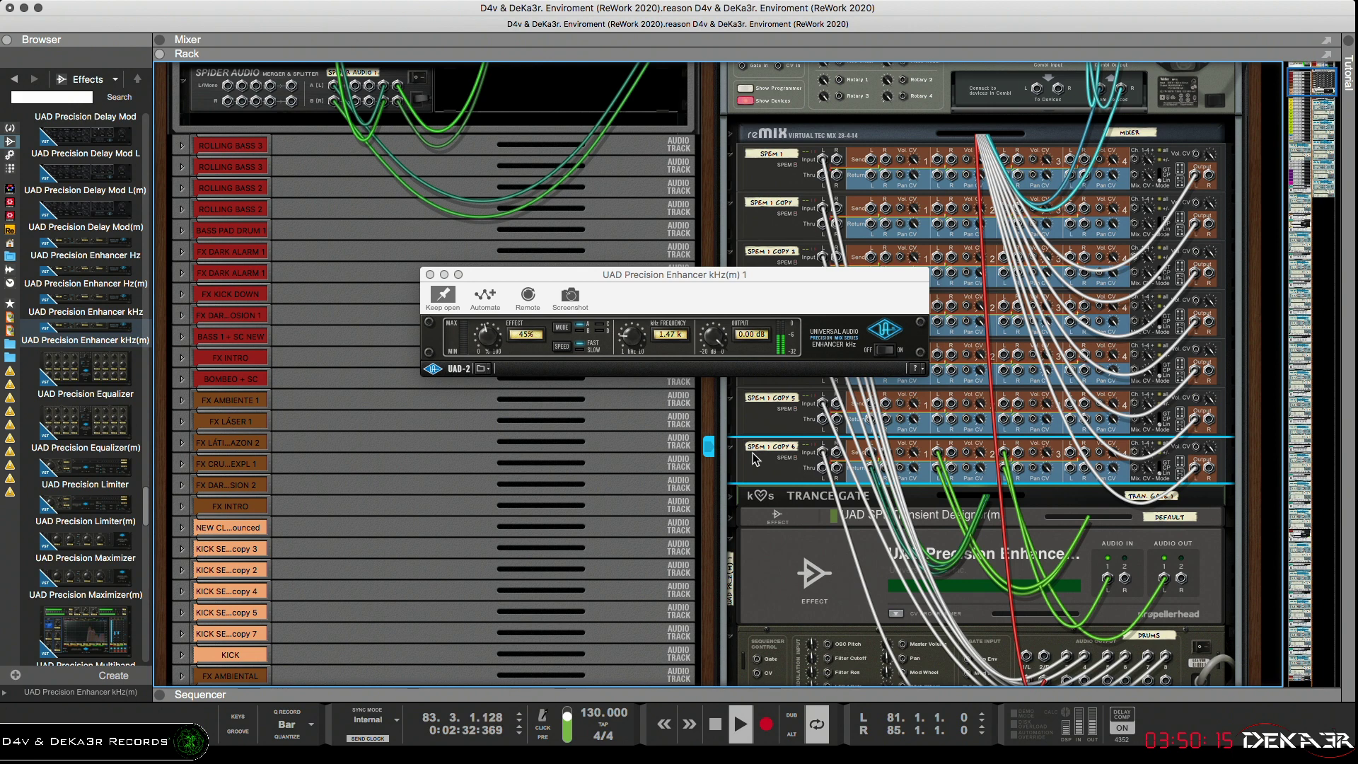
key("Tab")
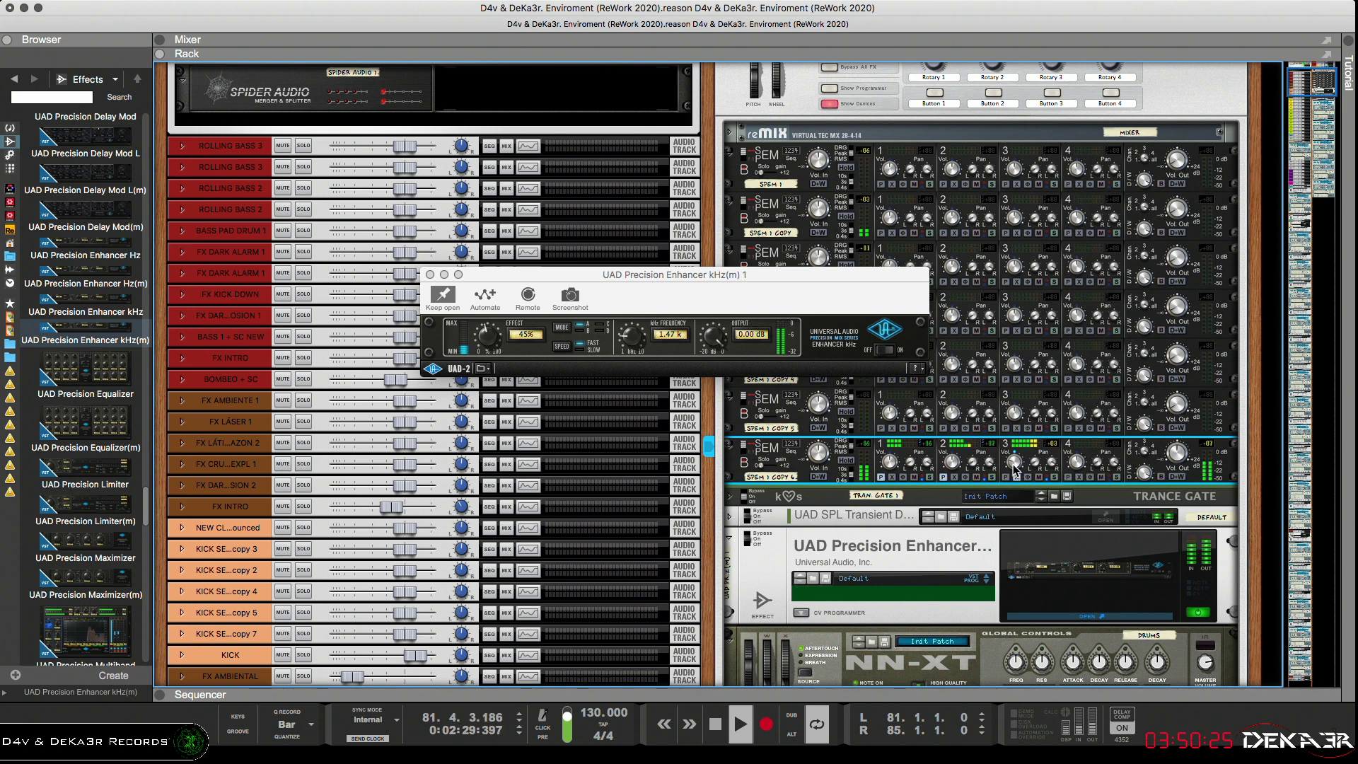
mouse_move(1019, 443)
left_mouse_down()
mouse_move(1022, 430)
mouse_move(1019, 465)
left_mouse_up()
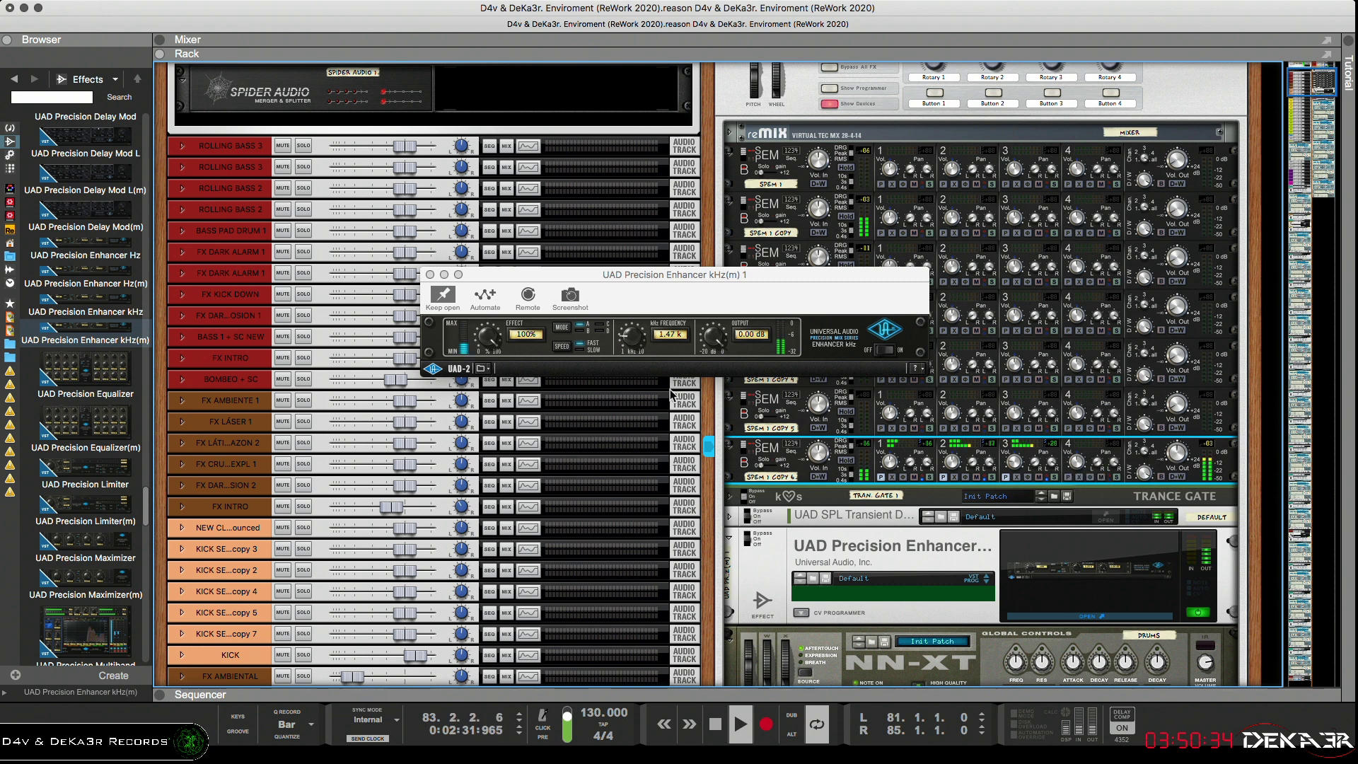
Set the Precision Enhancer's effect to 100% and its kHz frequency to 4.75 k while cycling its mode
left_click(562, 329)
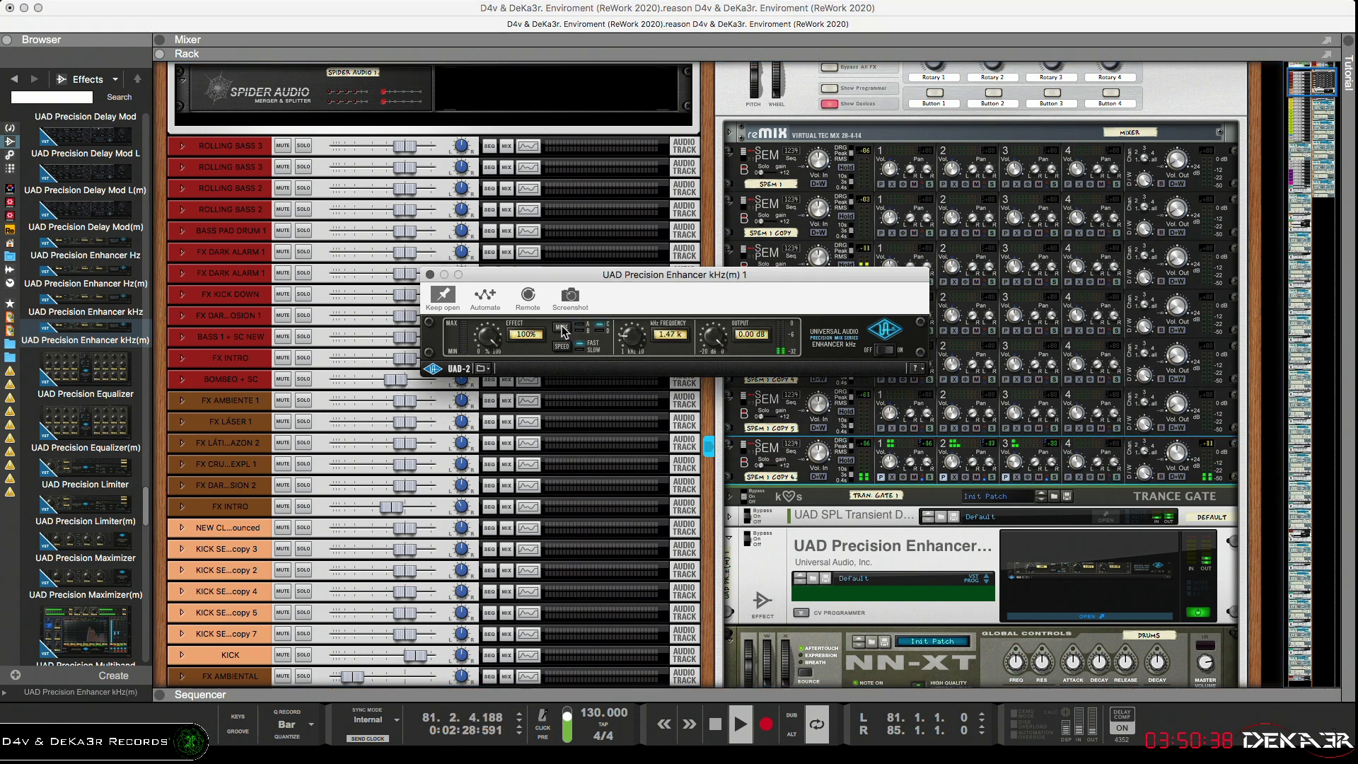
left_click(562, 329)
left_click_drag(631, 337, 643, 277)
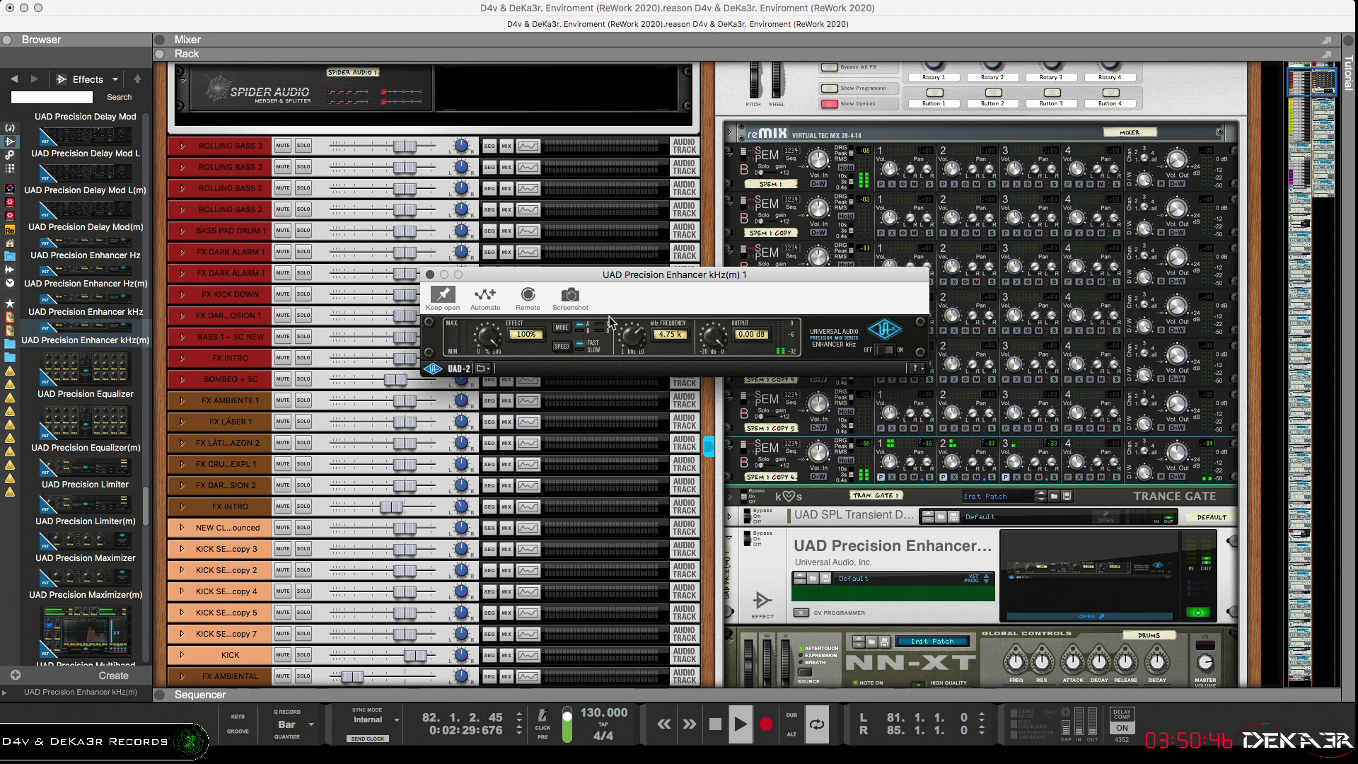
Fine-tune the third loop's volume on SPEM 1 copy 6, and collapse the Precision Enhancer with its interface closed
left_click(1016, 460)
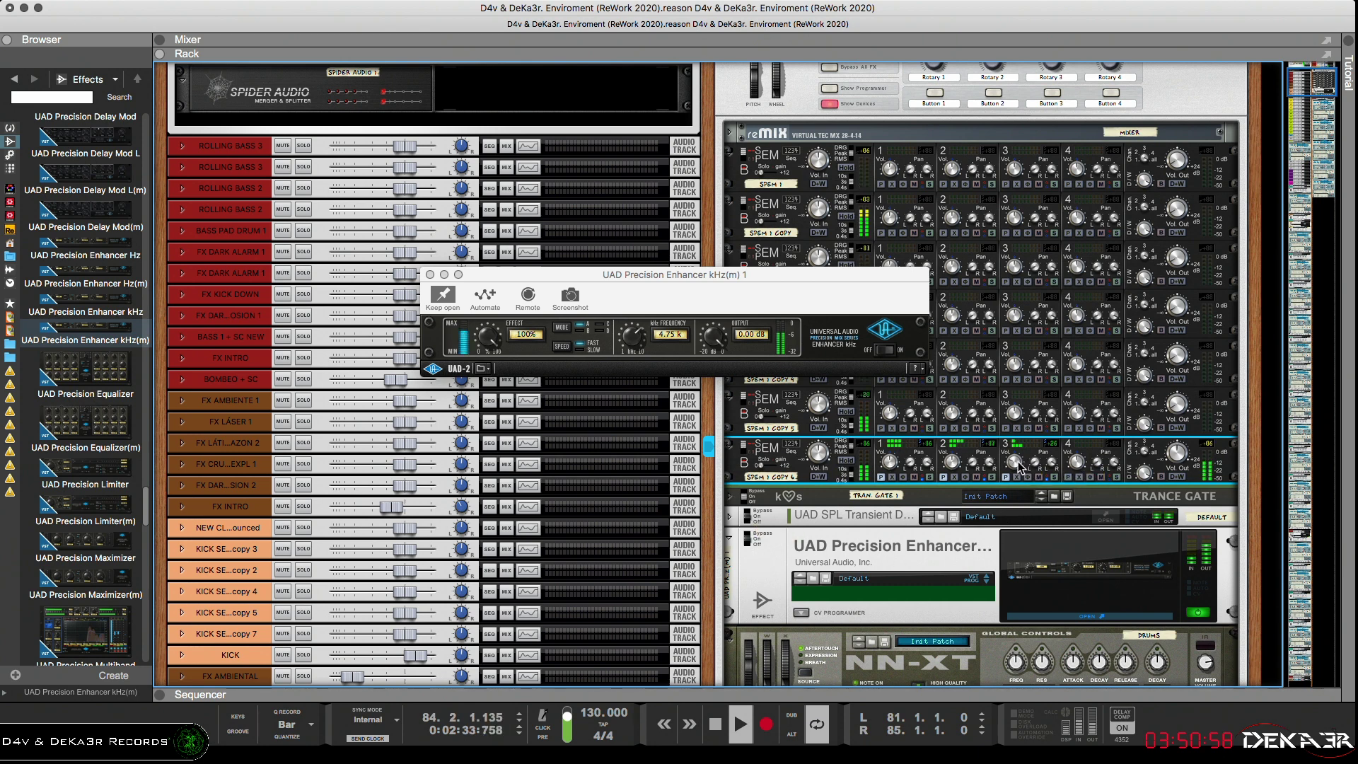
mouse_move(1018, 468)
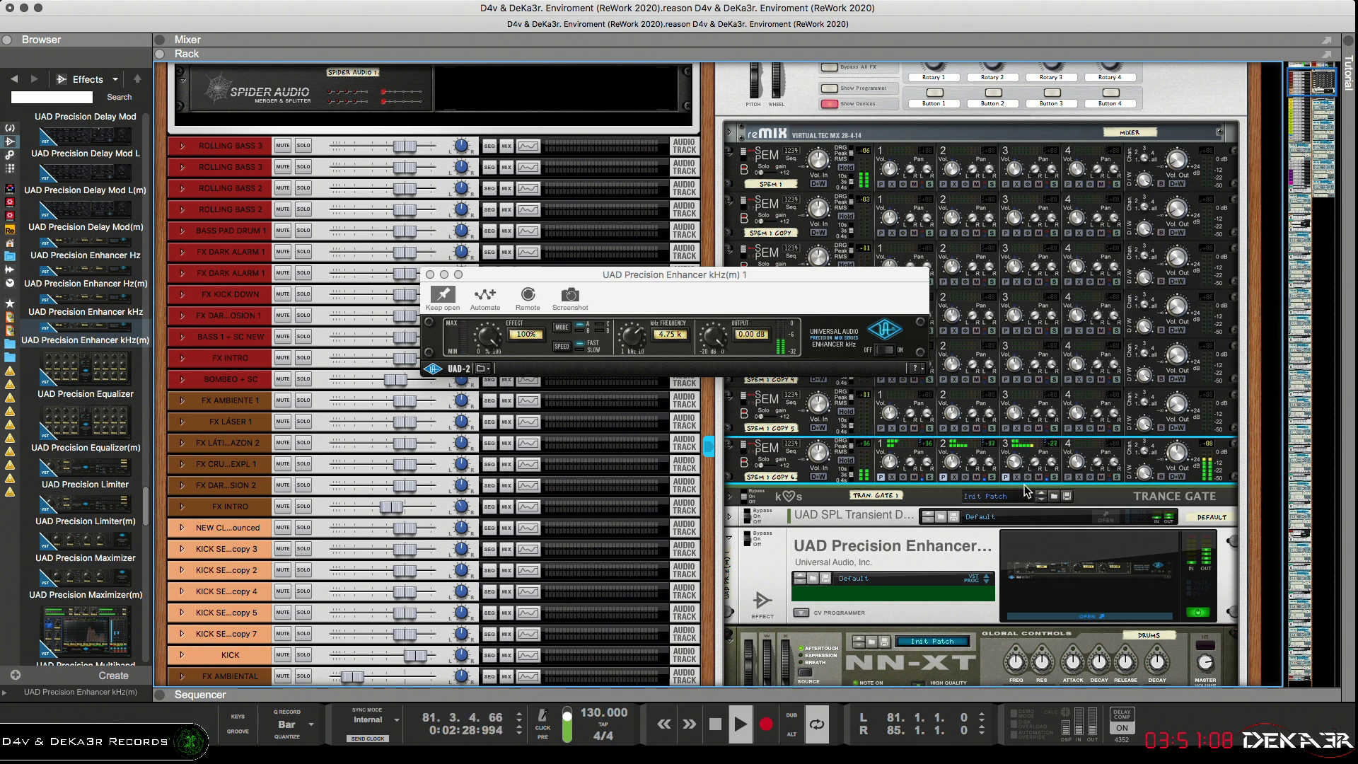
left_click(730, 538)
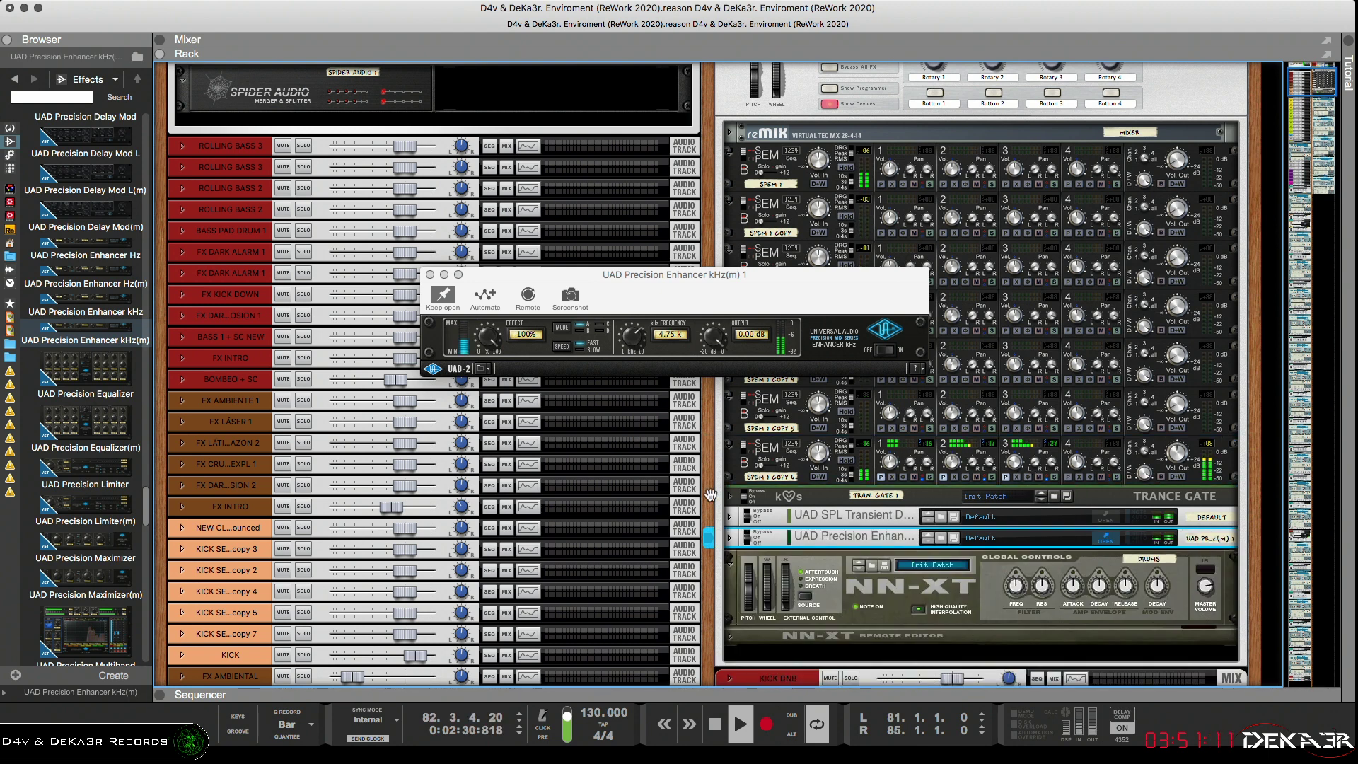
left_click(429, 274)
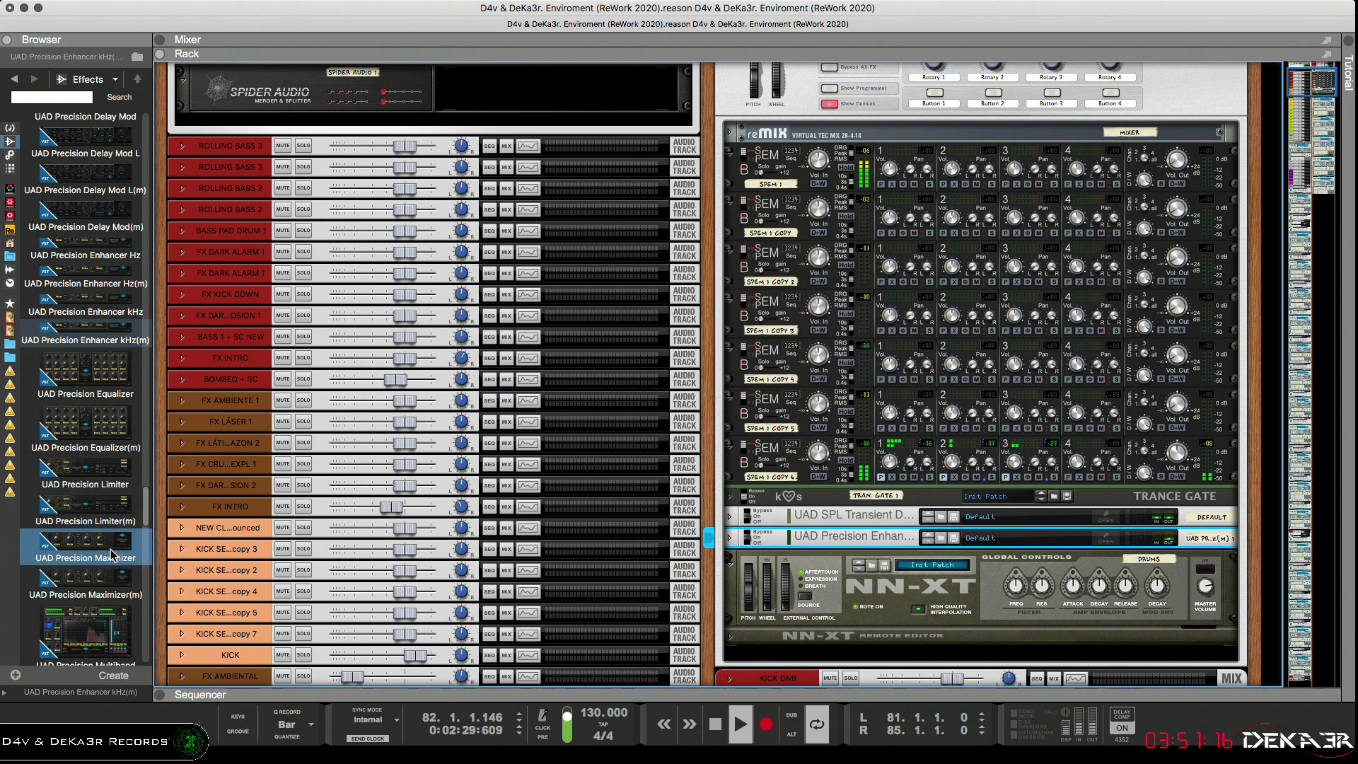
Add a UAD Precision Maximizer(m) below the Precision Enhancer and turn to the rear of the rack for cabling
left_click_drag(112, 586, 778, 547)
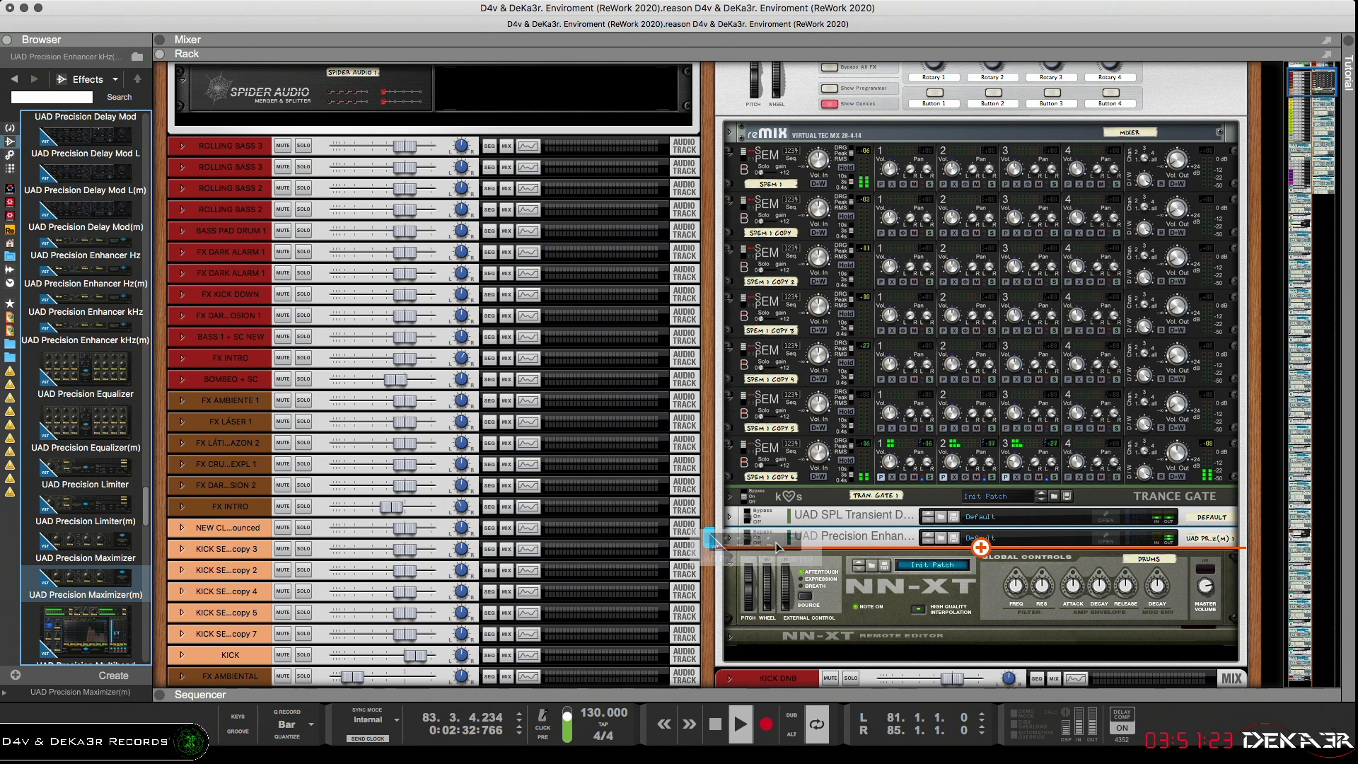
left_click_drag(775, 543, 767, 519)
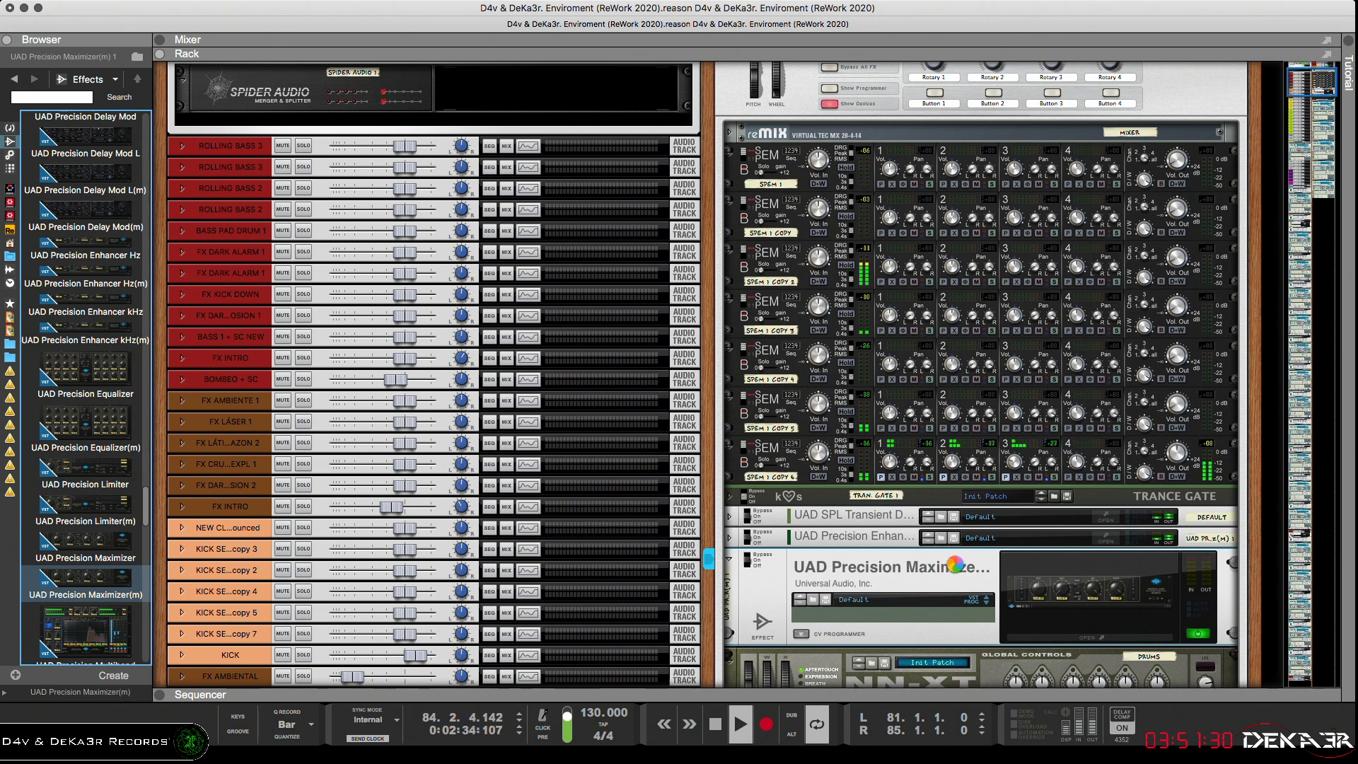
key("Tab")
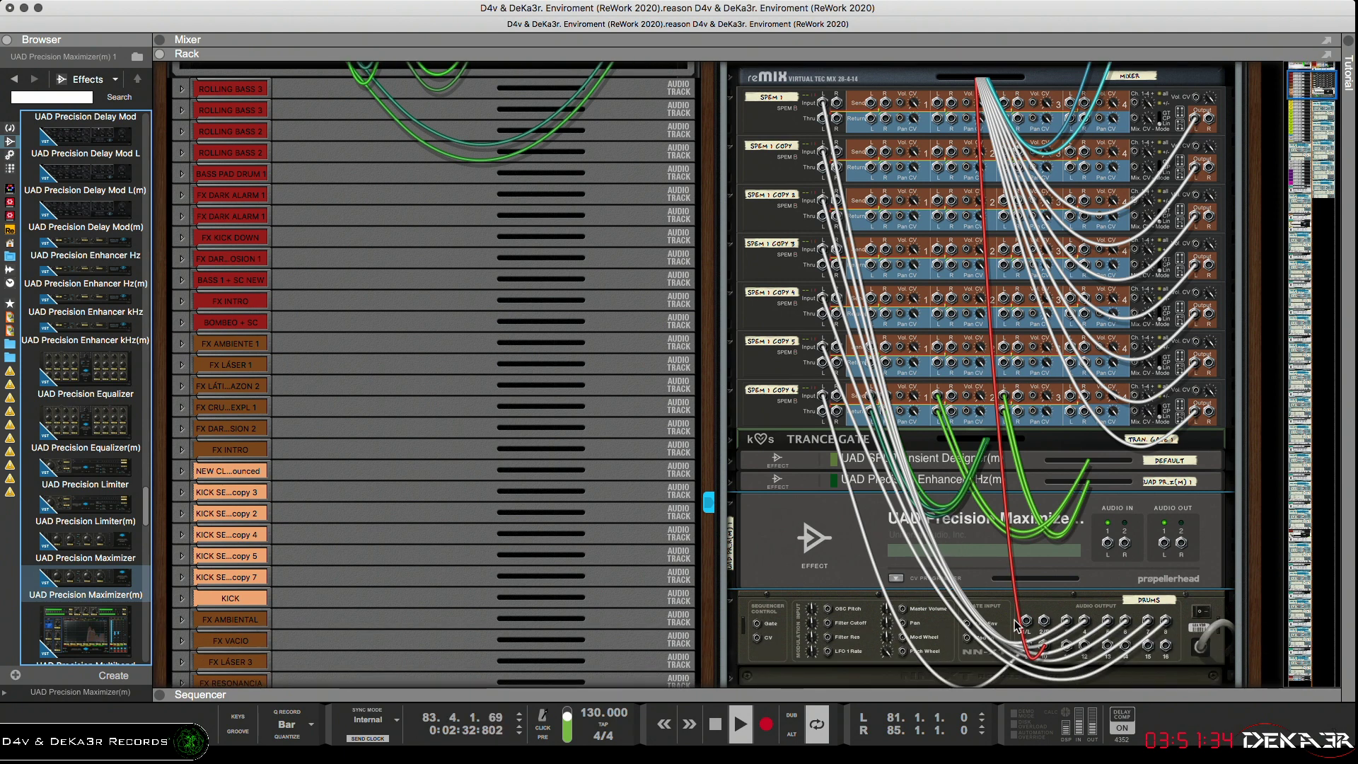
scroll(1014, 625, "down", 3)
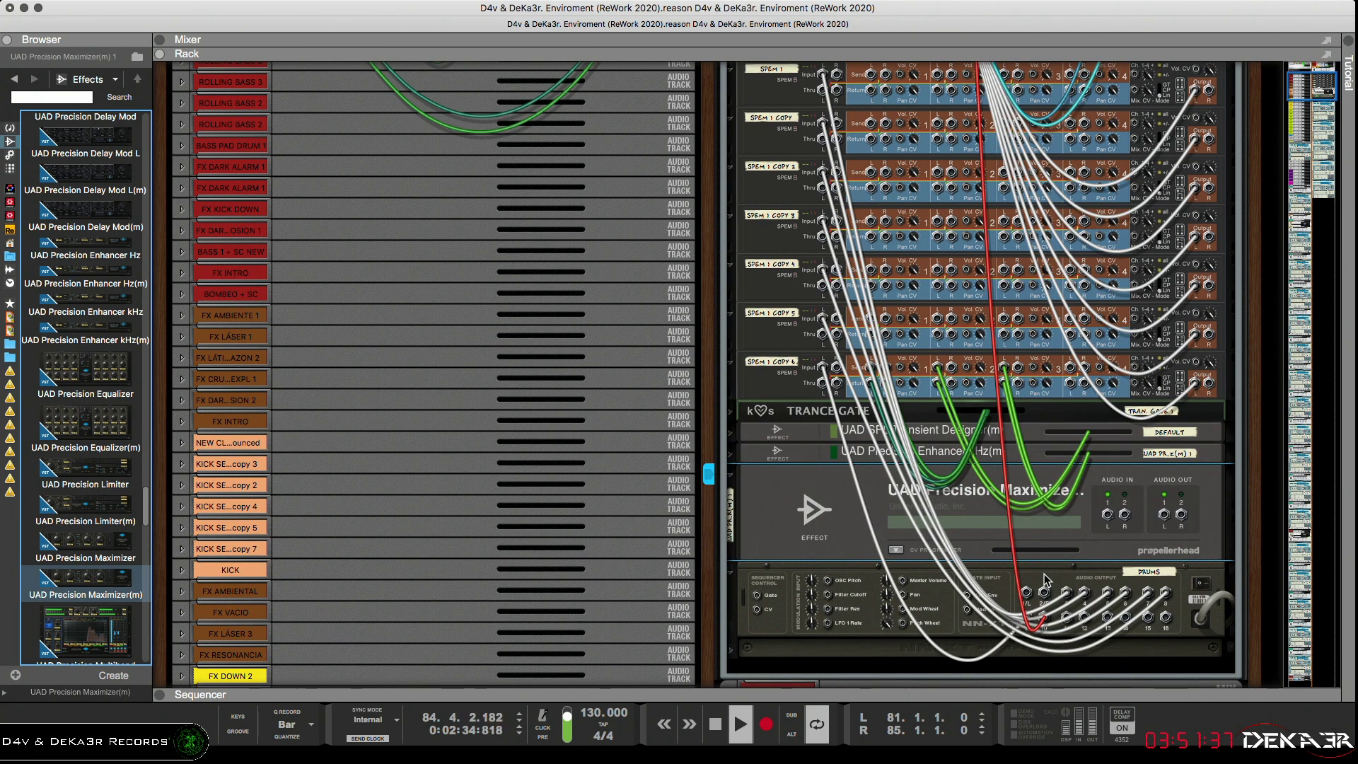